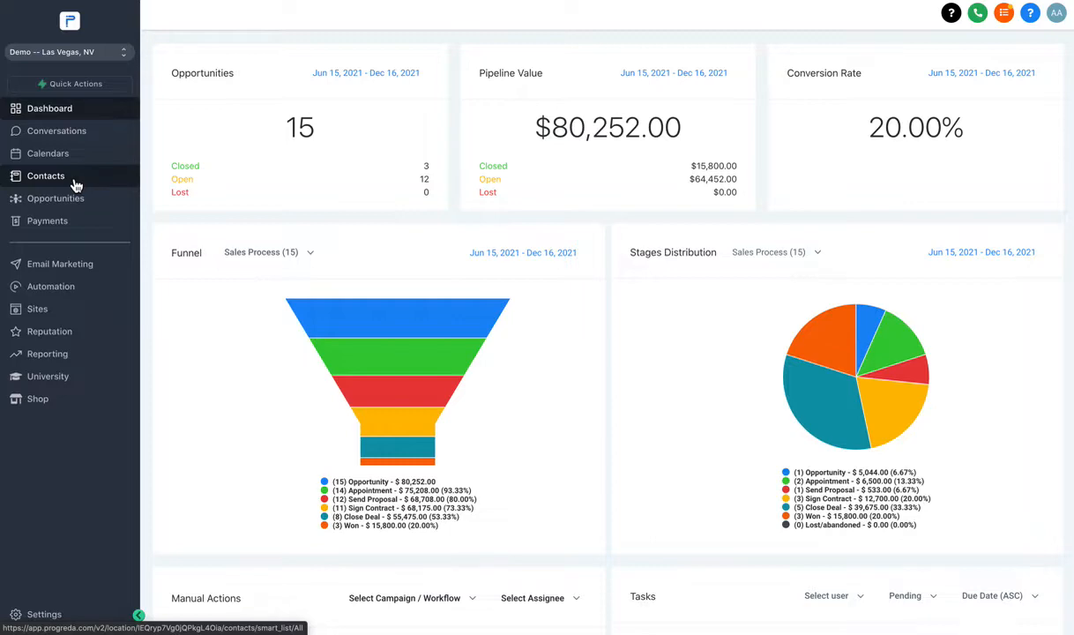
Open the Contacts list from the sidebar and look through its records.
{"action": "left_click", "coordinate": [78, 181]}
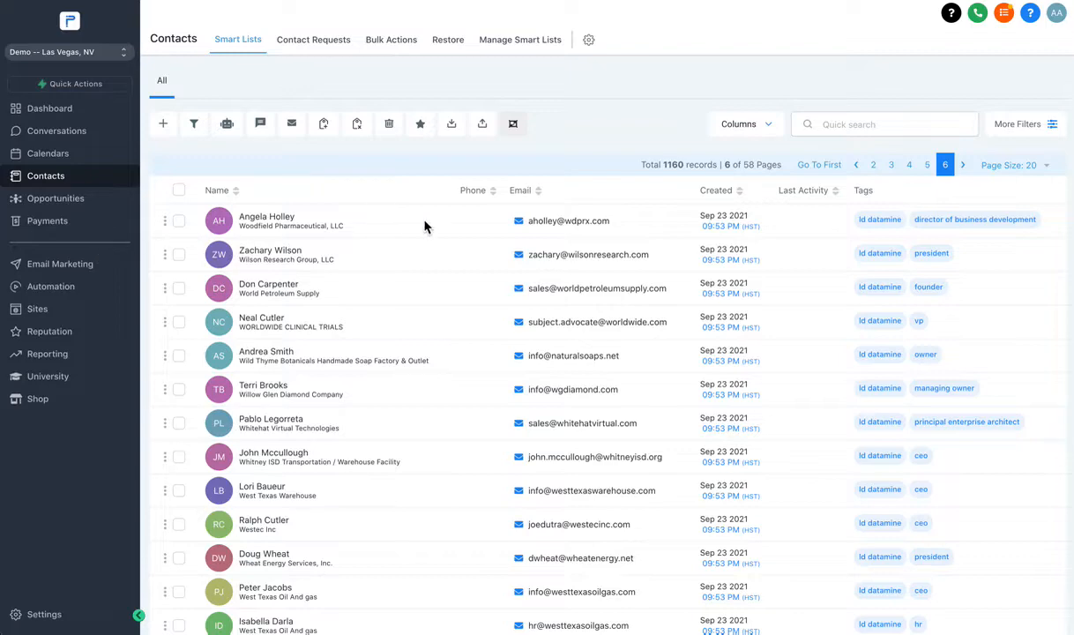
{"action": "scroll", "coordinate": [412, 235], "scroll_direction": "down", "scroll_amount": 5}
{"action": "scroll", "coordinate": [305, 304], "scroll_direction": "up", "scroll_amount": 4}
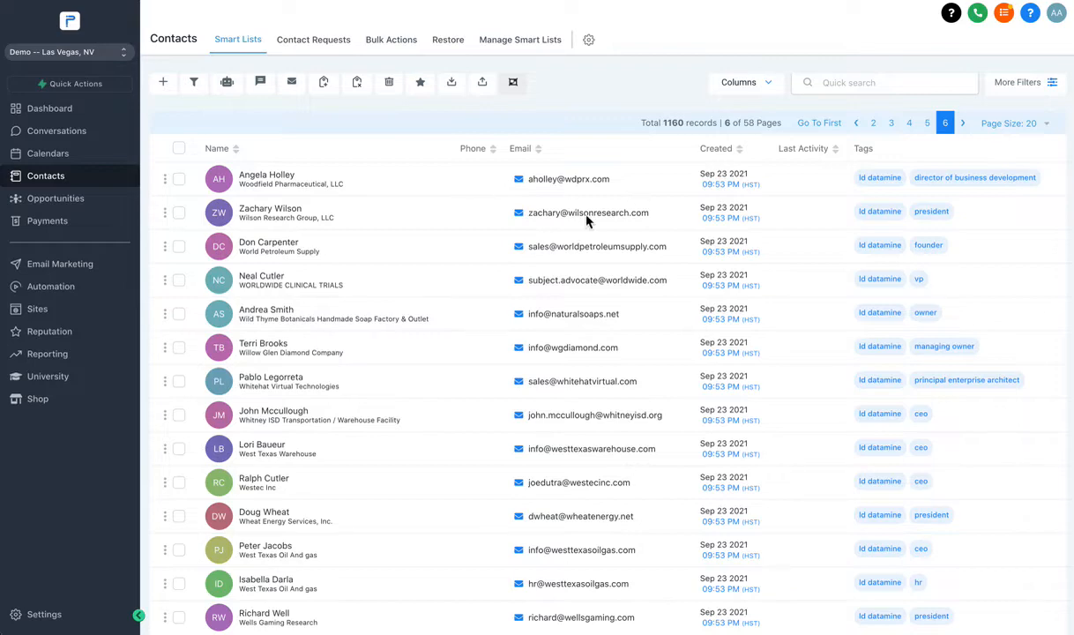
Switch the active account to Marketing Automation Snapshot.
{"action": "scroll", "coordinate": [472, 233], "scroll_direction": "down", "scroll_amount": 5}
{"action": "scroll", "coordinate": [485, 216], "scroll_direction": "up", "scroll_amount": 5}
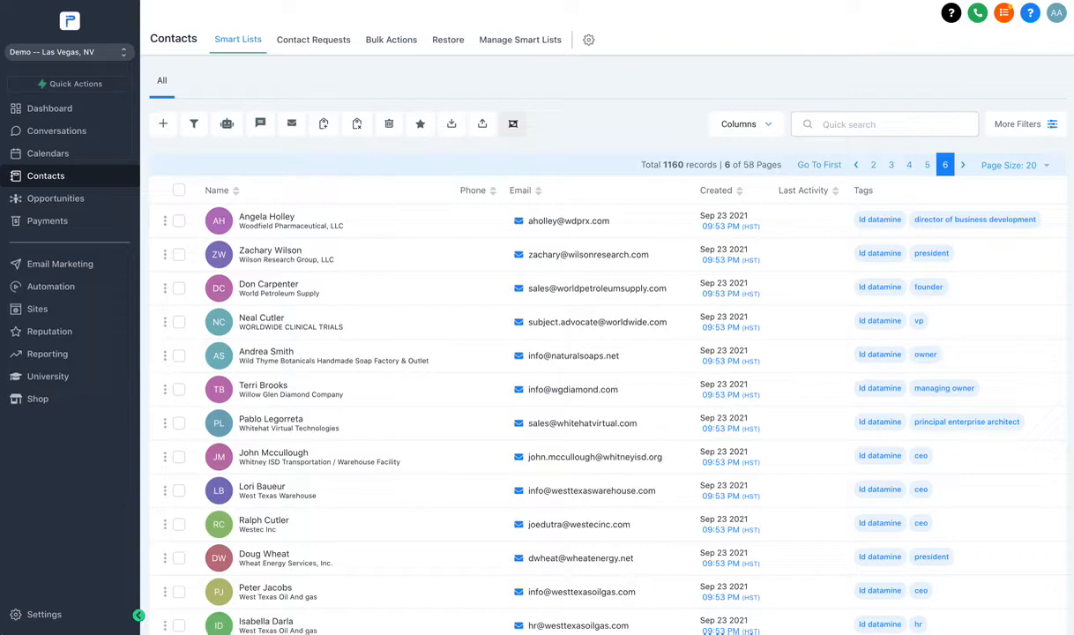
{"action": "left_click", "coordinate": [70, 52]}
{"action": "left_click", "coordinate": [201, 185]}
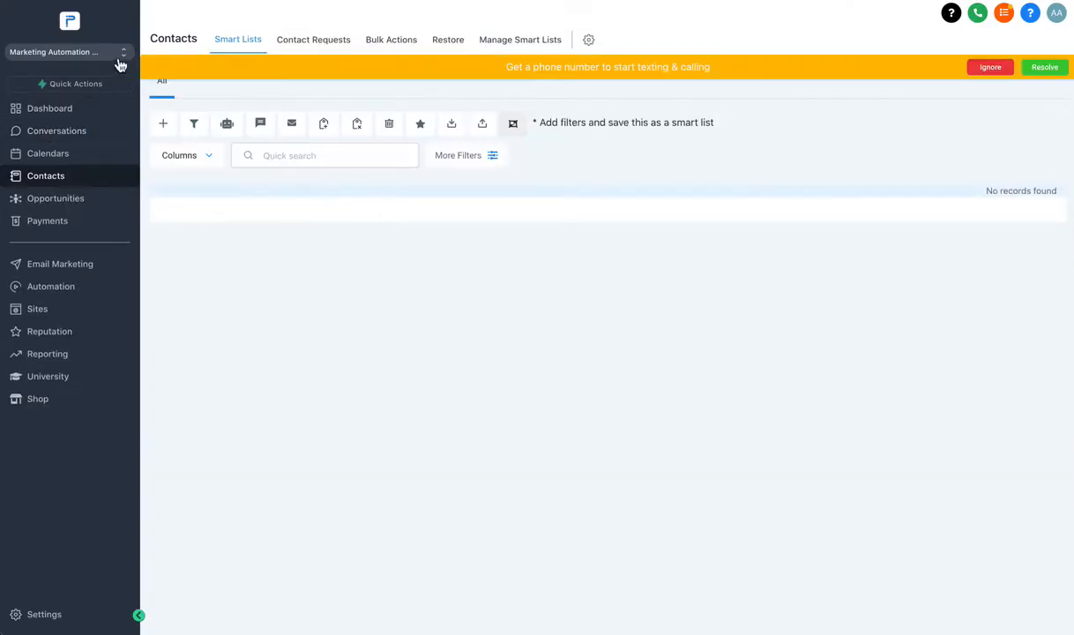
Dismiss the orange phone-number banner and reload the account's empty Contacts list showing No records found.
{"action": "left_click", "coordinate": [989, 69]}
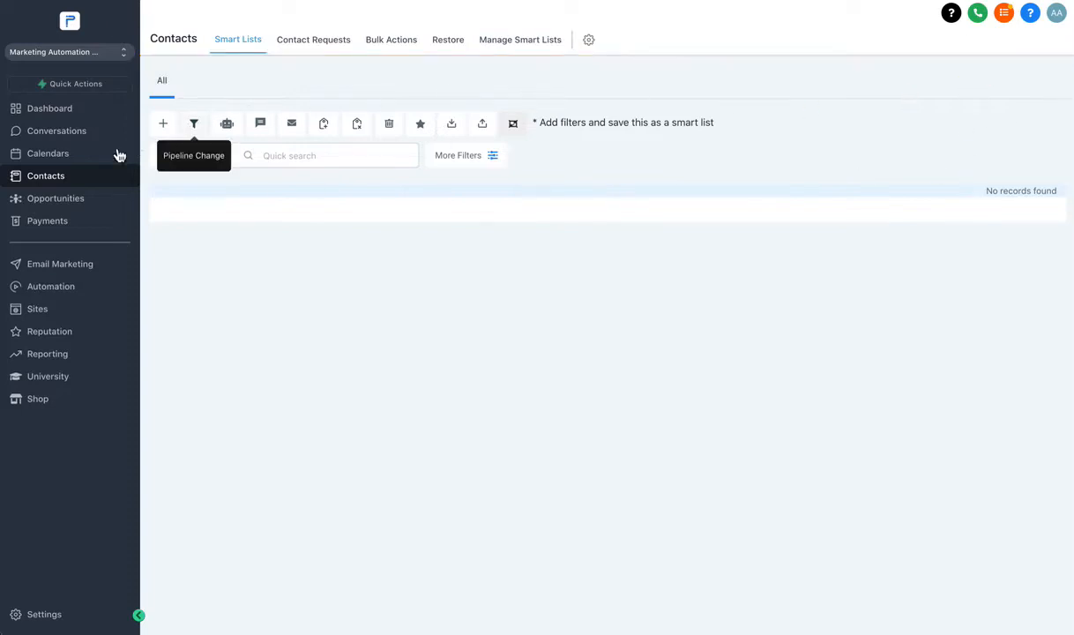
{"action": "left_click", "coordinate": [75, 53]}
{"action": "left_click", "coordinate": [75, 52]}
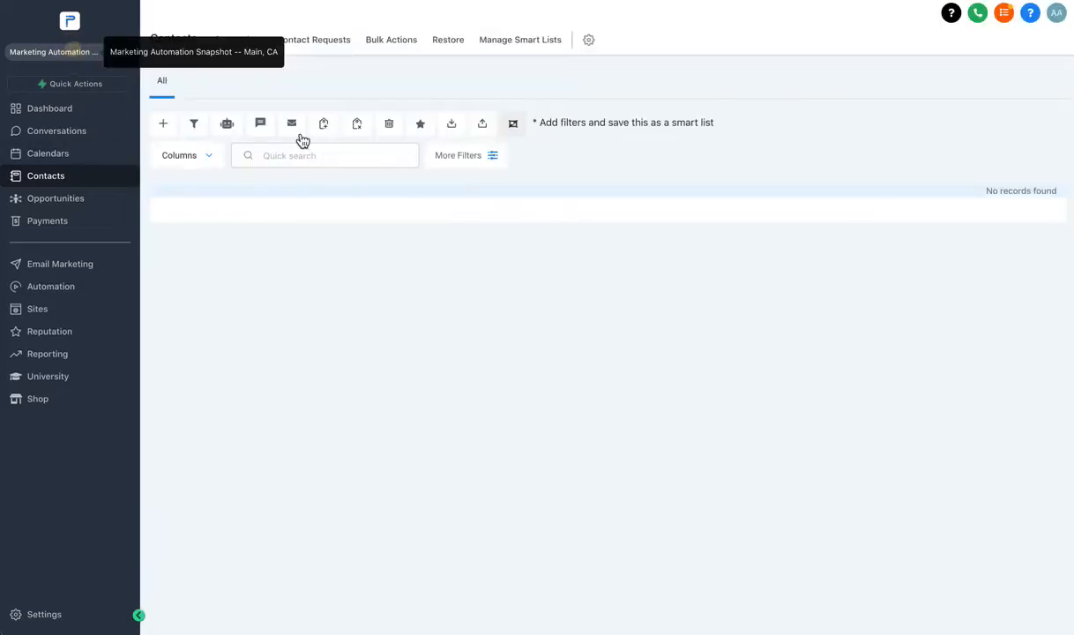
{"action": "left_click", "coordinate": [254, 237]}
{"action": "left_click", "coordinate": [35, 173]}
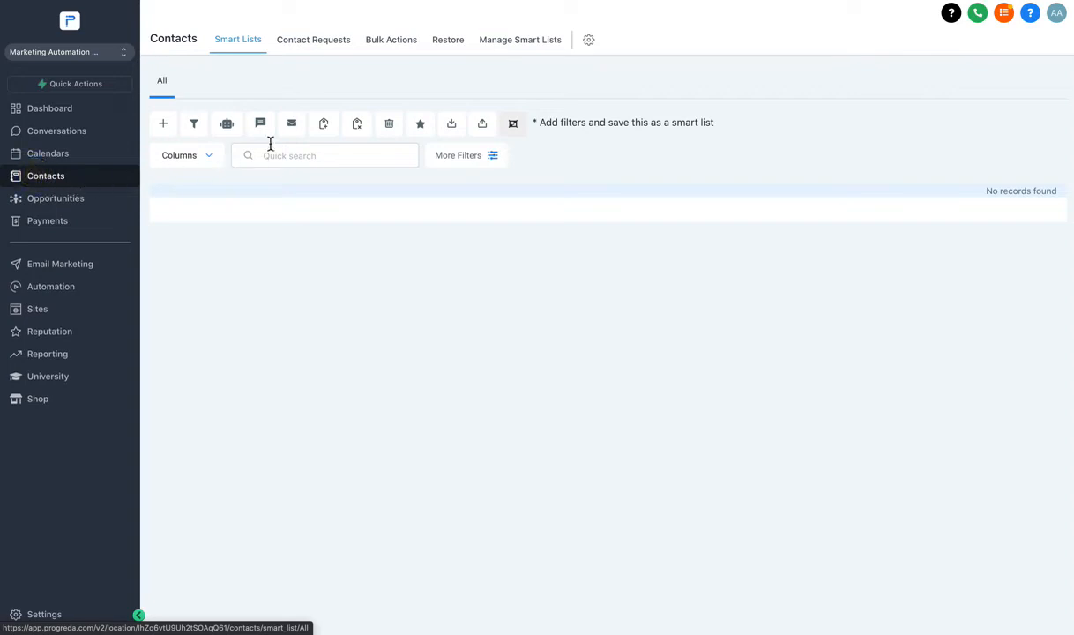
{"action": "left_click", "coordinate": [51, 176]}
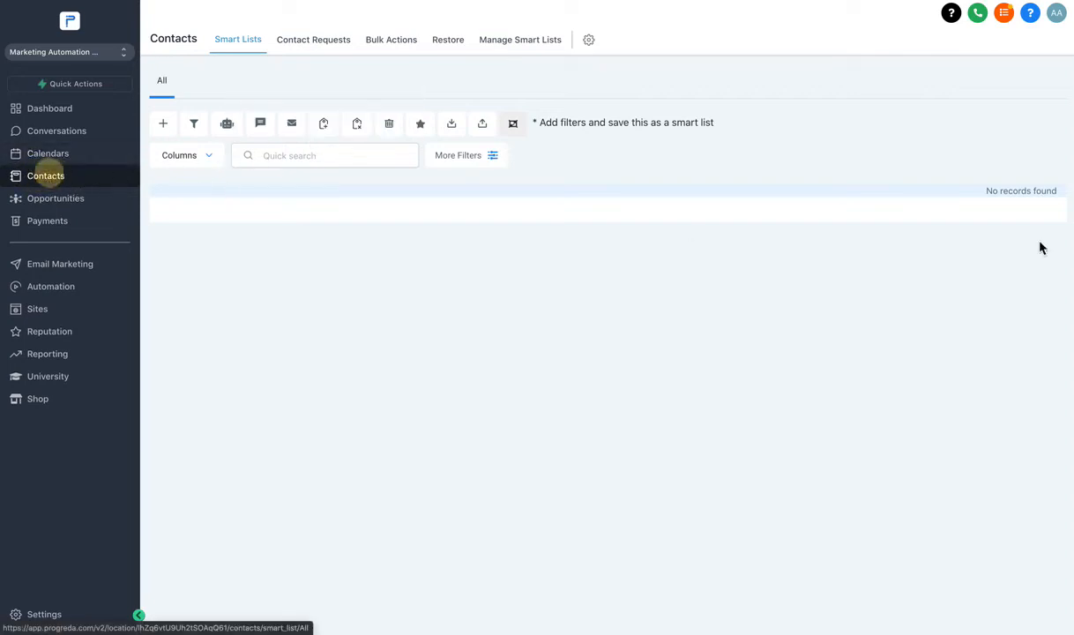
{"action": "mouse_move", "coordinate": [1043, 191]}
{"action": "left_mouse_down"}
{"action": "mouse_move", "coordinate": [985, 194]}
{"action": "mouse_move", "coordinate": [1056, 192]}
{"action": "left_mouse_up"}
{"action": "left_click", "coordinate": [1051, 190]}
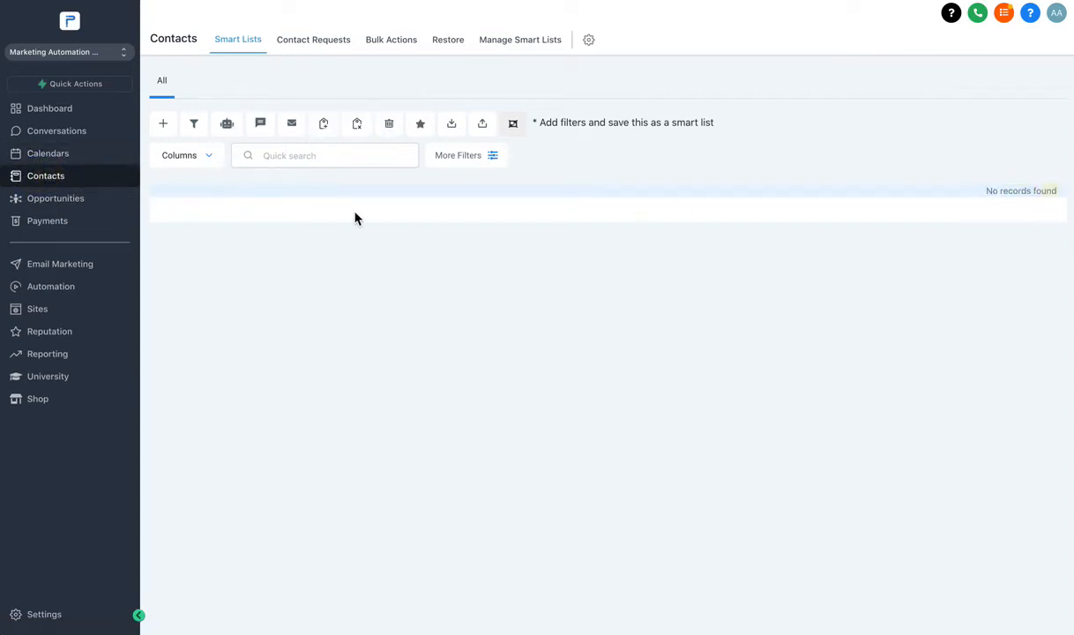
Start a new contact and enter its first and last name.
{"action": "left_click", "coordinate": [163, 128]}
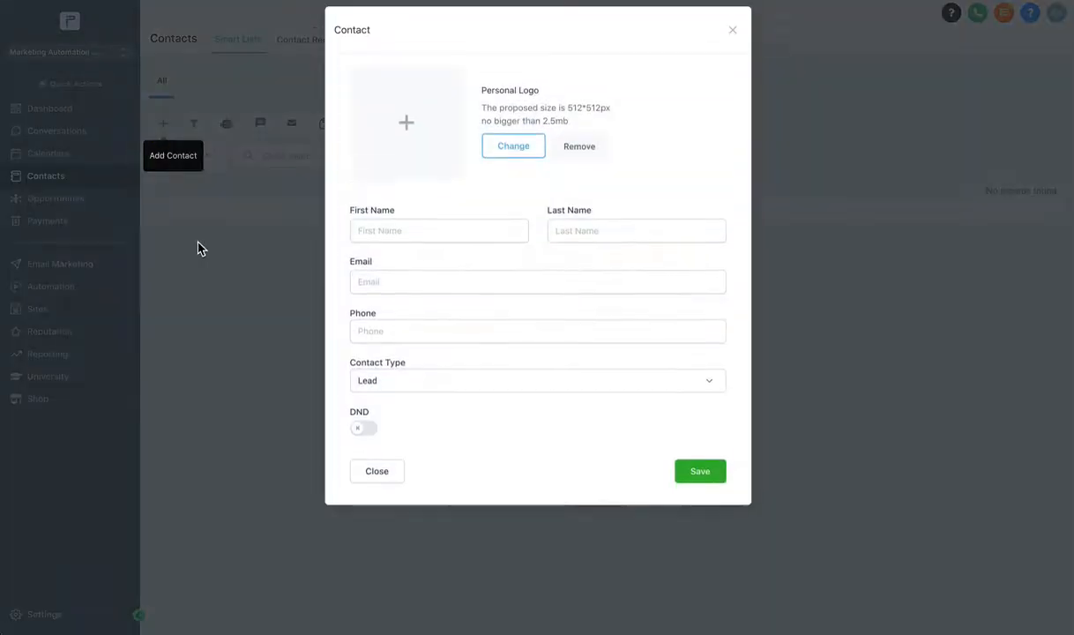
{"action": "left_click", "coordinate": [397, 241]}
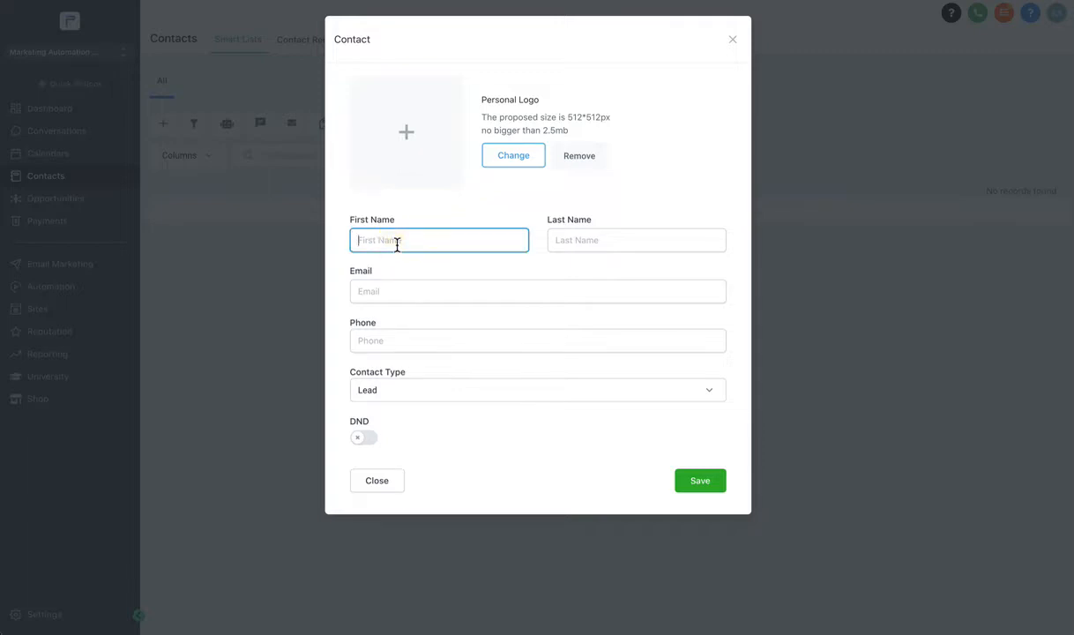
{"action": "type", "text": "Jennifer"}
{"action": "key", "text": "Tab"}
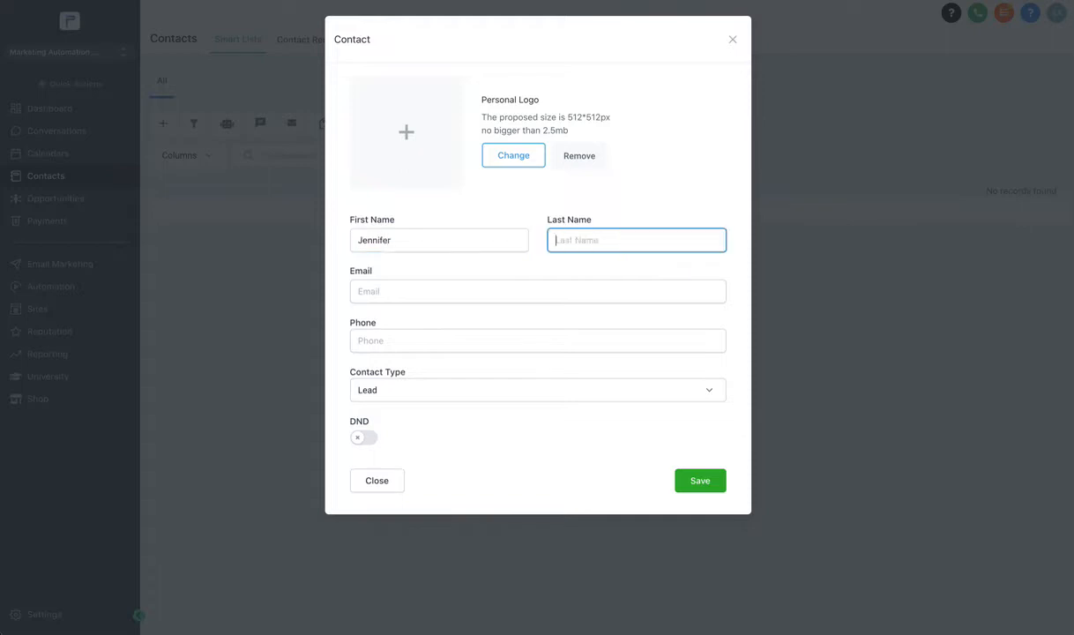
{"action": "type", "text": "DemoTester"}
Enter the contact's e-mail and phone number, keeping Contact Type as Lead and DND off.
{"action": "left_click", "coordinate": [587, 293]}
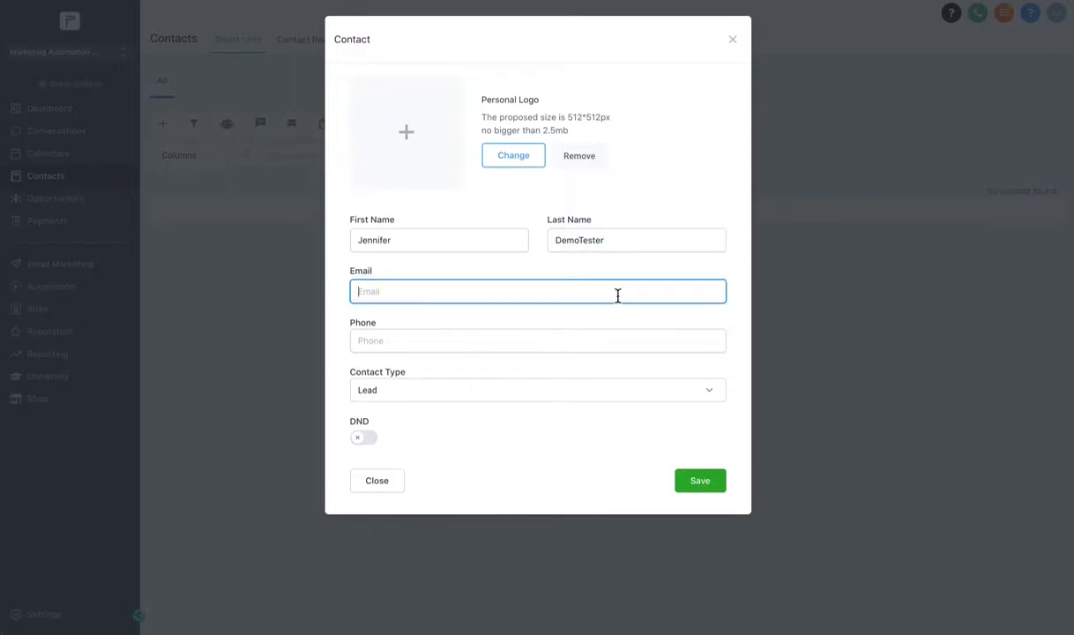
{"action": "key", "text": "Tab"}
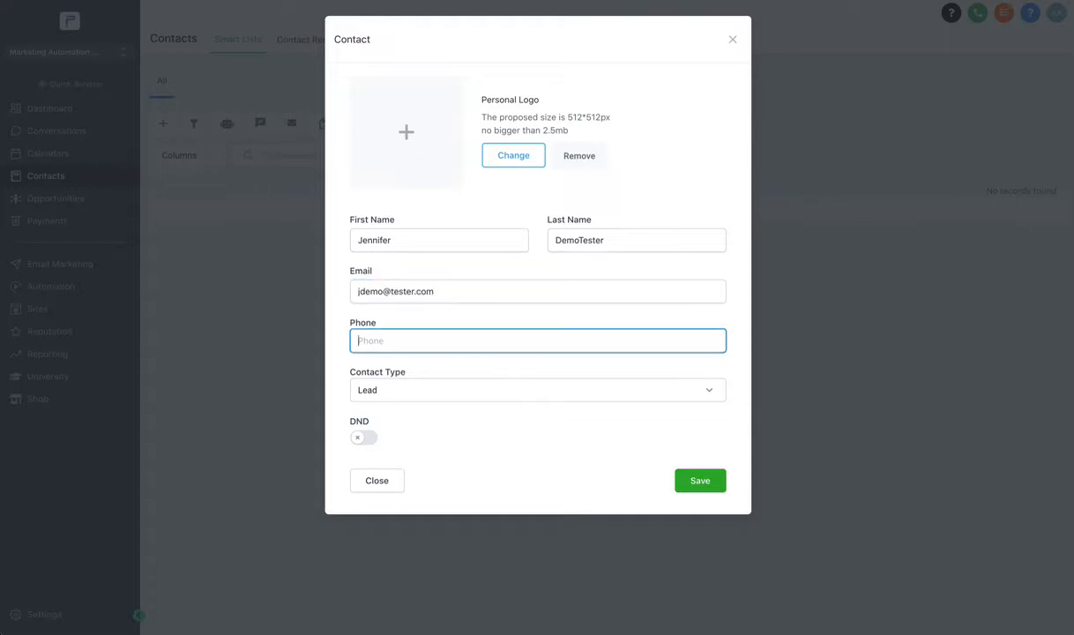
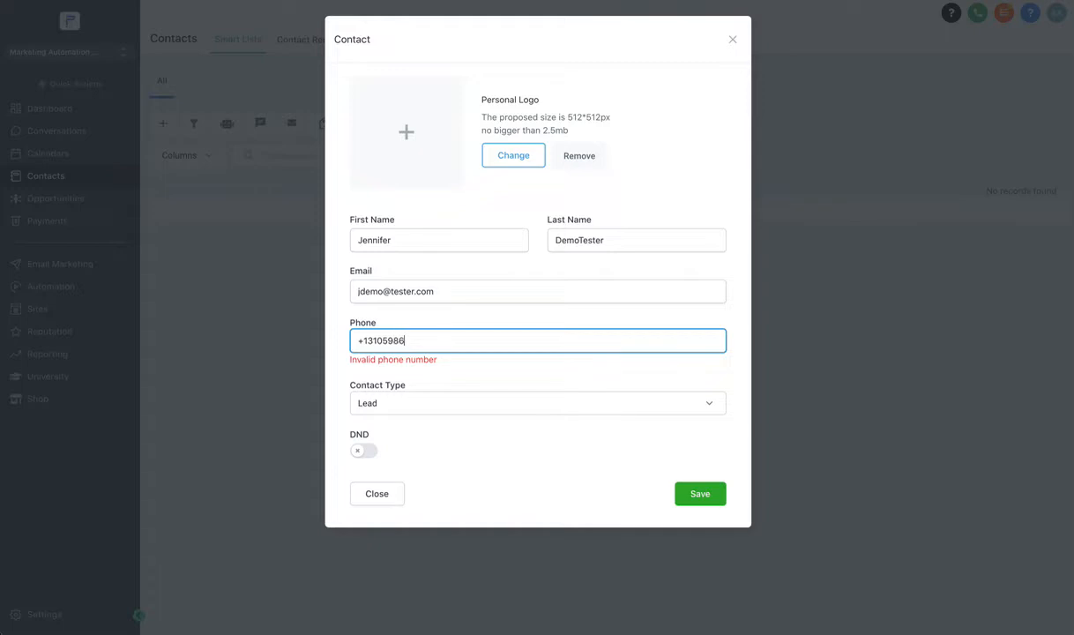
{"action": "left_click", "coordinate": [592, 377]}
{"action": "left_click", "coordinate": [575, 400]}
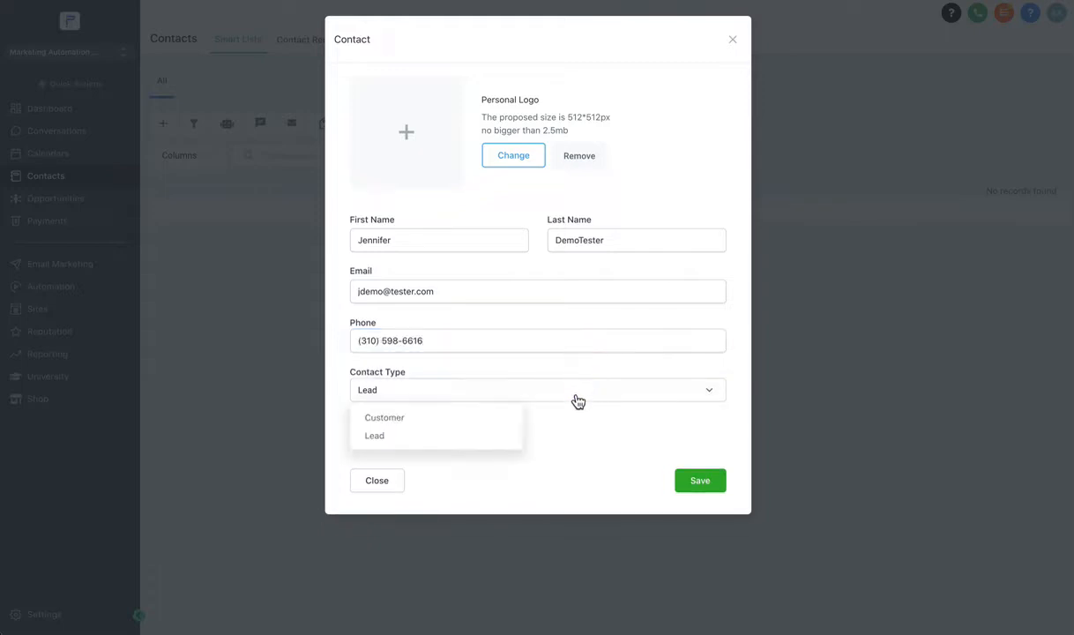
{"action": "left_click", "coordinate": [439, 444]}
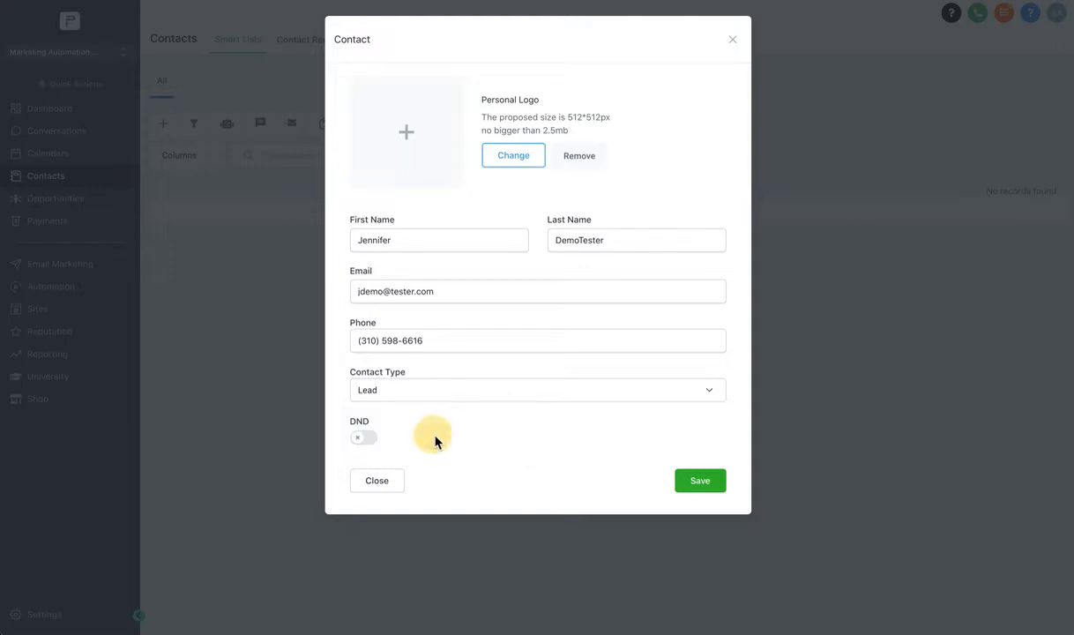
{"action": "double_click", "coordinate": [361, 424]}
{"action": "left_click", "coordinate": [362, 439]}
Save the new Lead contact and review its detail page and activity feed.
{"action": "left_click", "coordinate": [700, 483]}
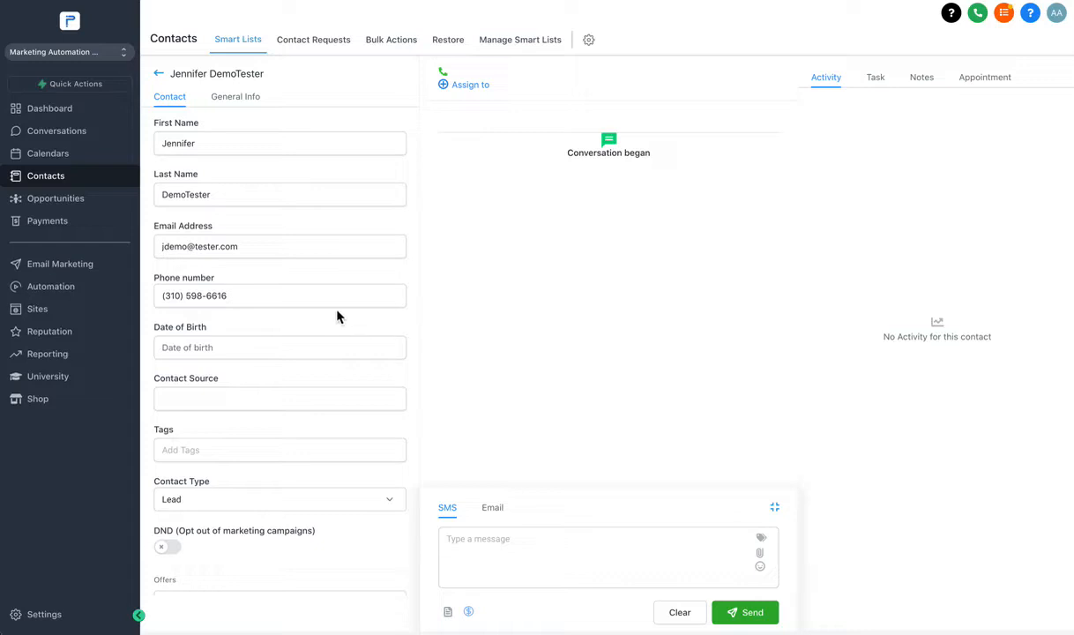
{"action": "scroll", "coordinate": [336, 314], "scroll_direction": "down", "scroll_amount": 3}
{"action": "left_click_drag", "start_coordinate": [180, 408], "coordinate": [297, 427]}
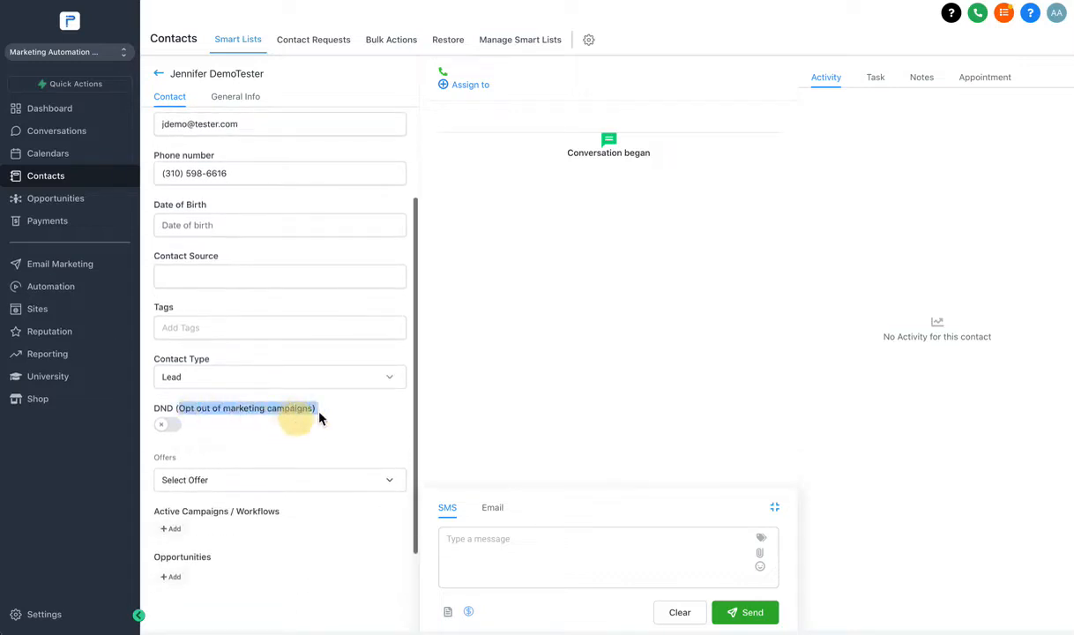
{"action": "scroll", "coordinate": [349, 408], "scroll_direction": "down", "scroll_amount": 2}
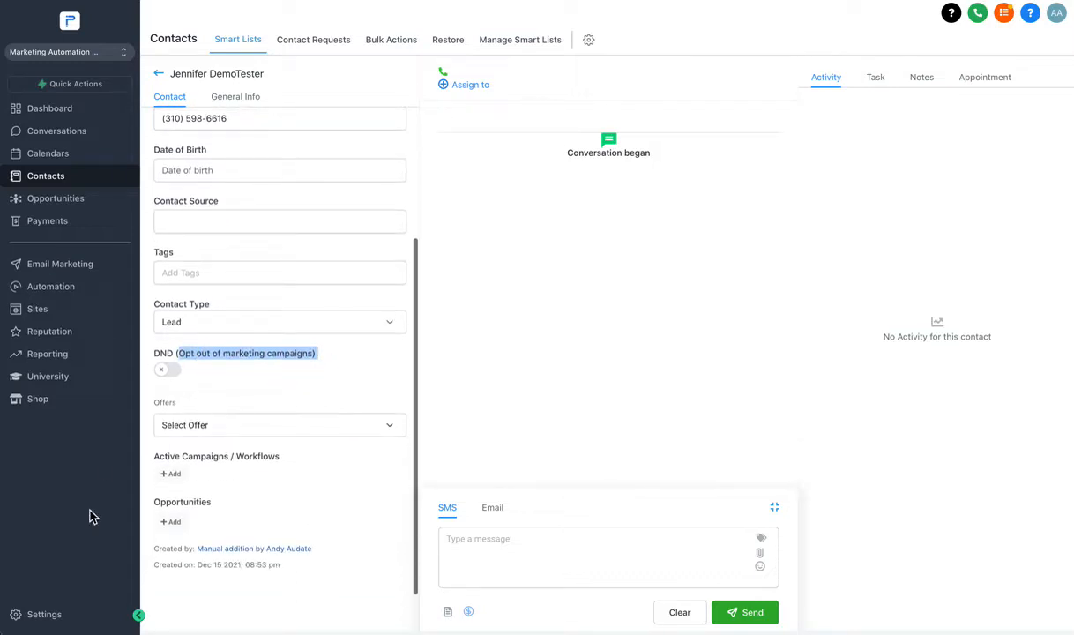
{"action": "scroll", "coordinate": [160, 391], "scroll_direction": "up", "scroll_amount": 4}
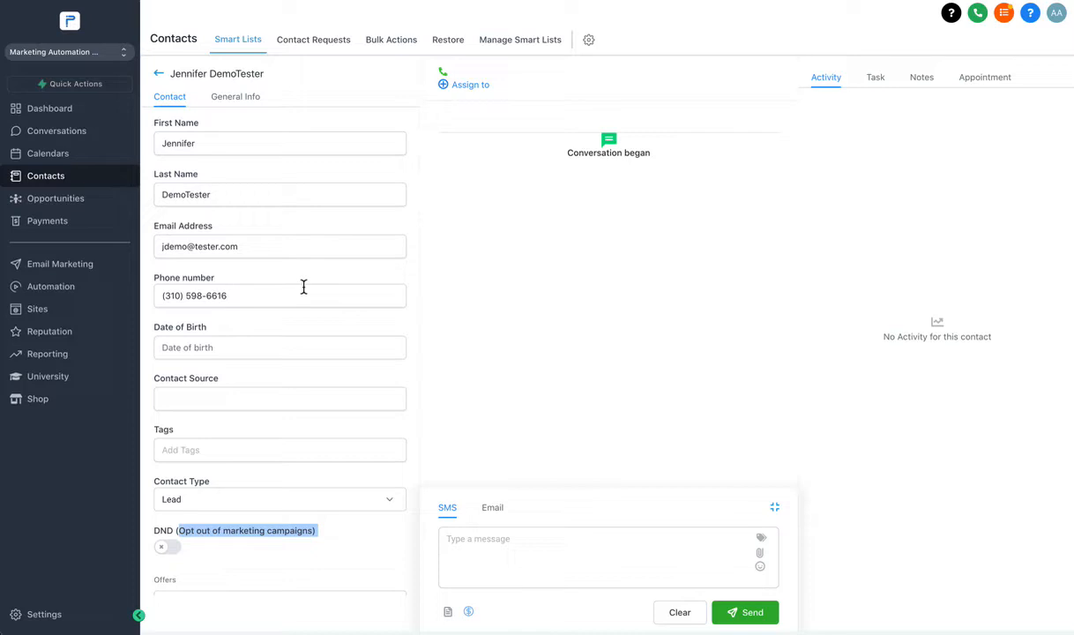
{"action": "left_click", "coordinate": [520, 344]}
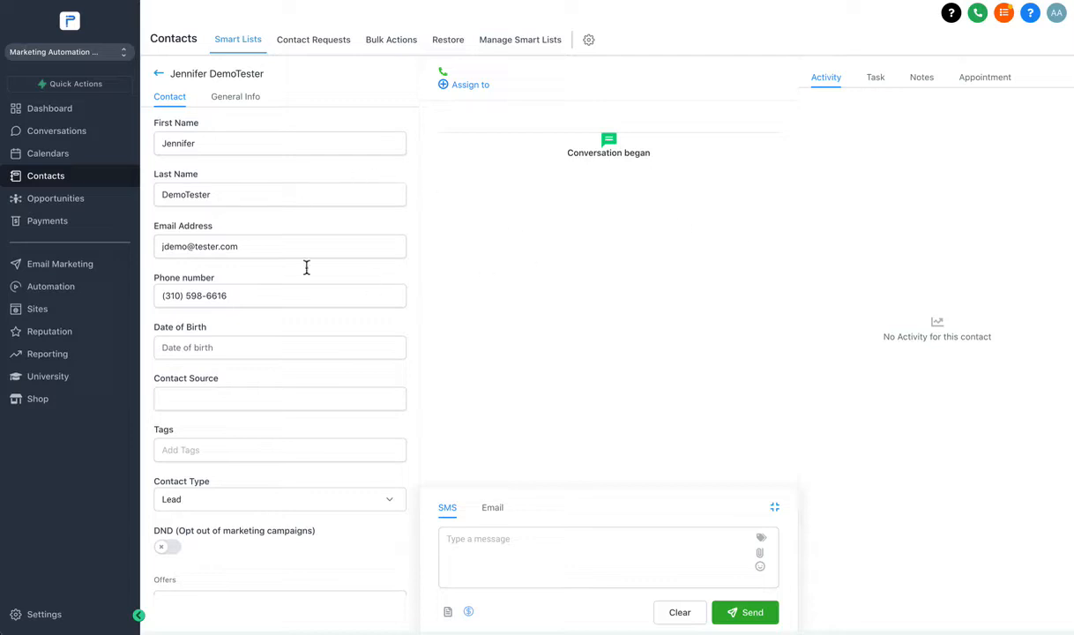
{"action": "left_click", "coordinate": [833, 85]}
Add a task 'Remember to Send Contract' described as 'Contract for $25,000 to Complete Service'.
{"action": "left_click", "coordinate": [875, 78]}
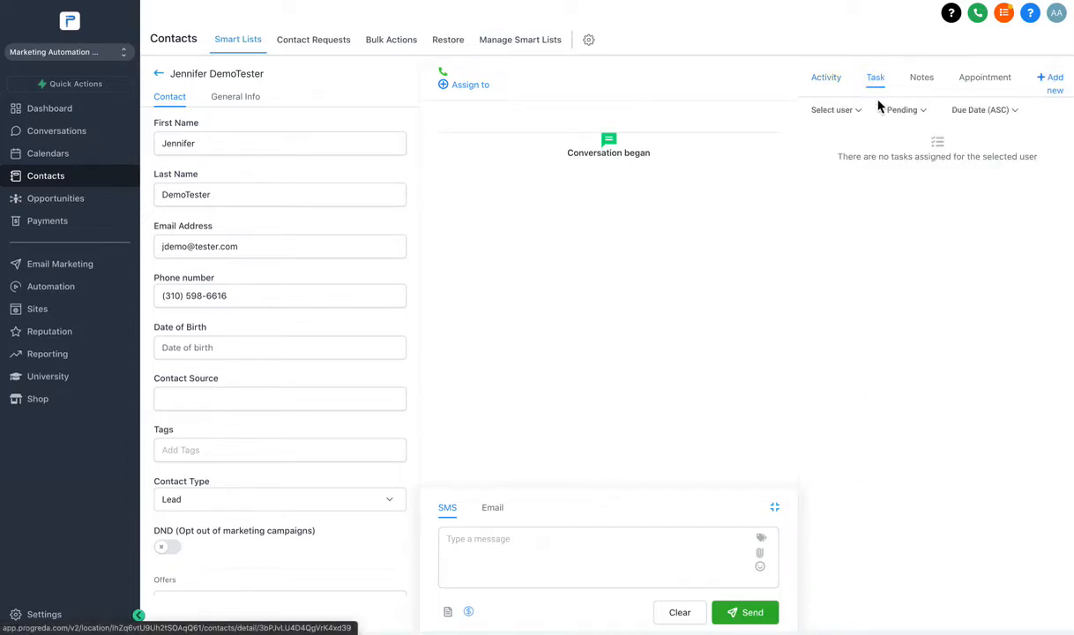
{"action": "left_click", "coordinate": [1061, 81]}
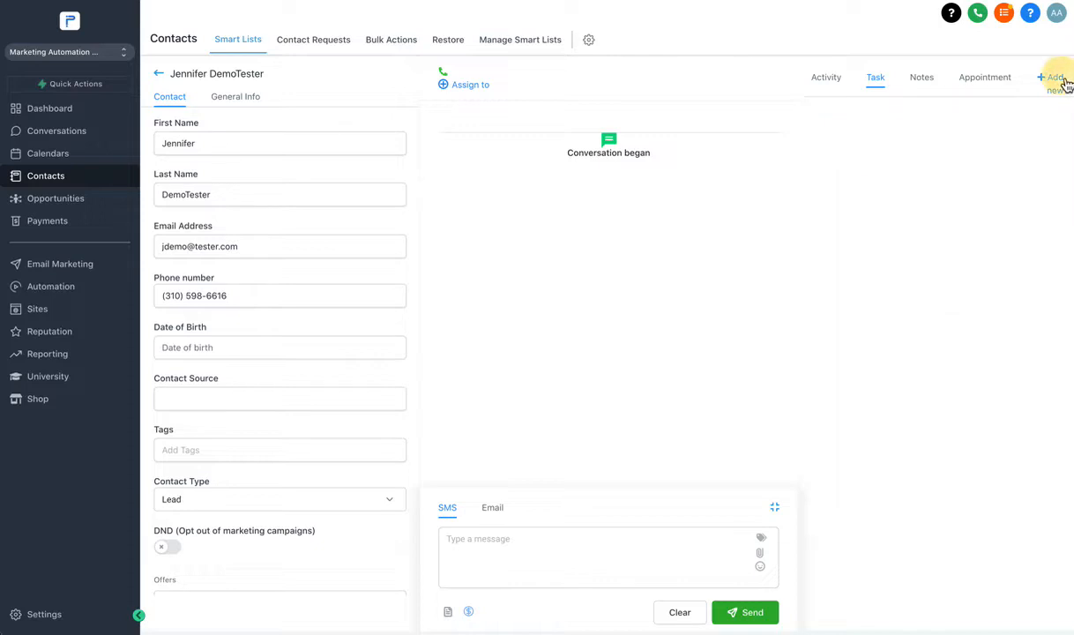
{"action": "left_click", "coordinate": [879, 137]}
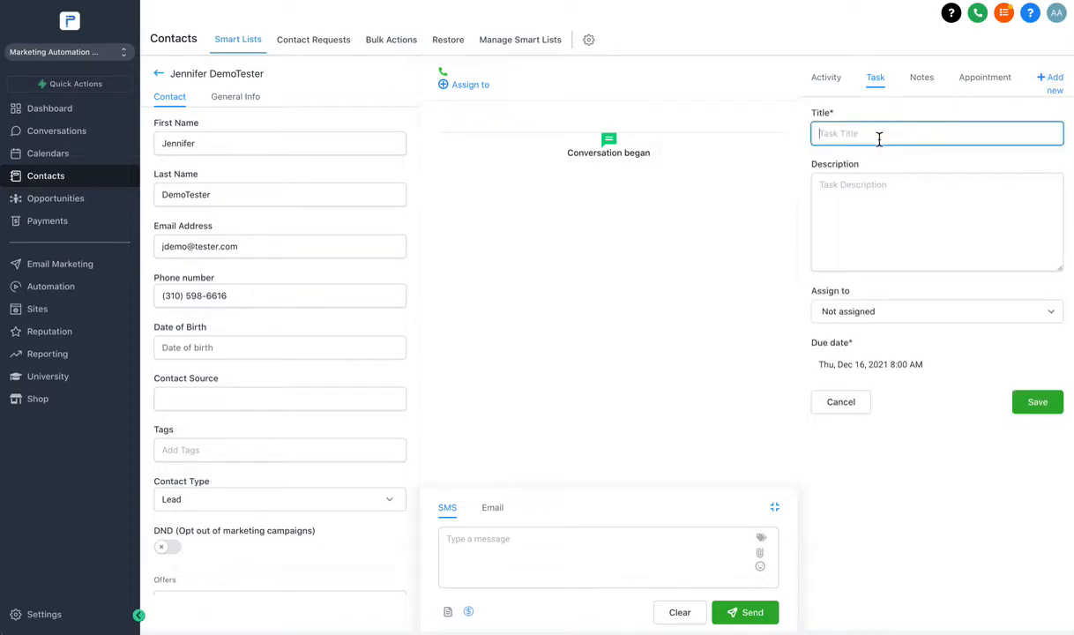
{"action": "type", "text": "Remember to Send Contr"}
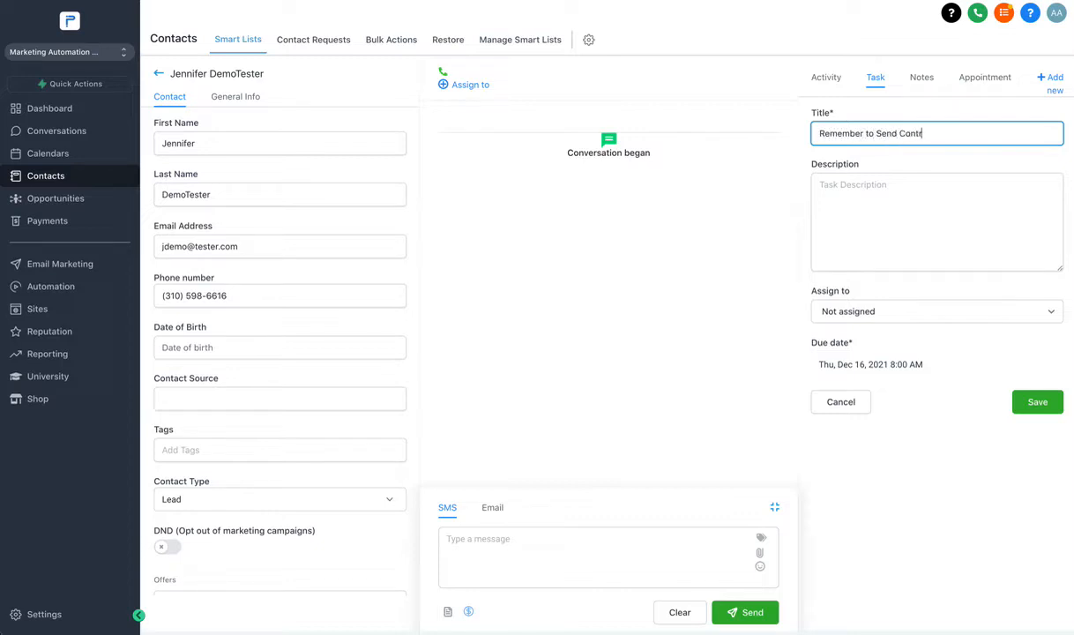
{"action": "type", "text": "act"}
{"action": "left_click", "coordinate": [870, 230]}
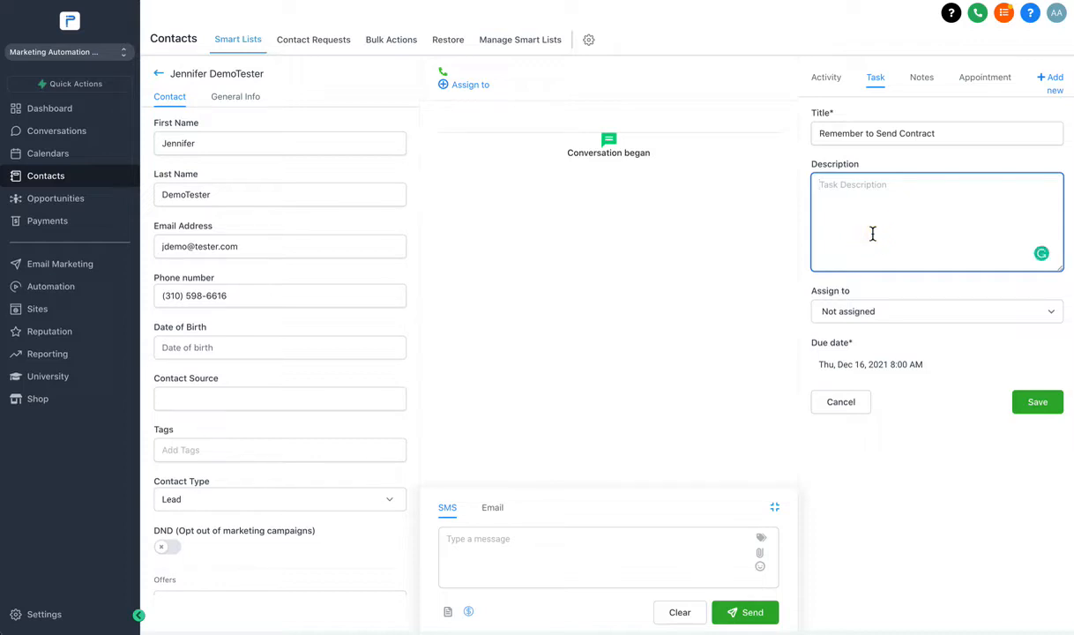
{"action": "type", "text": "Contract for $25,000 to"}
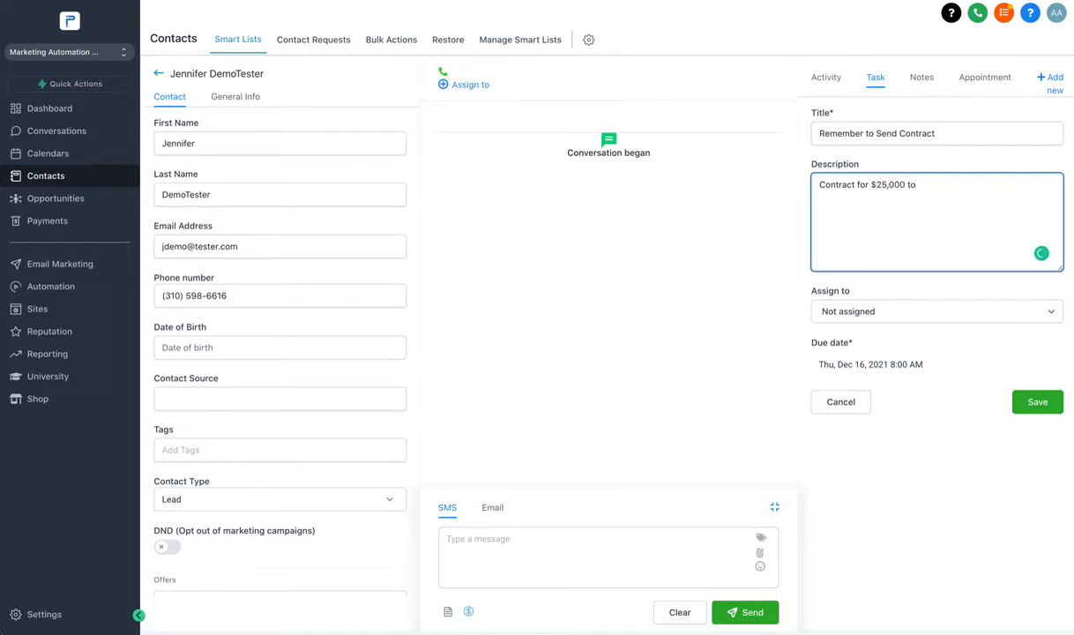
{"action": "type", "text": " Complete Services"}
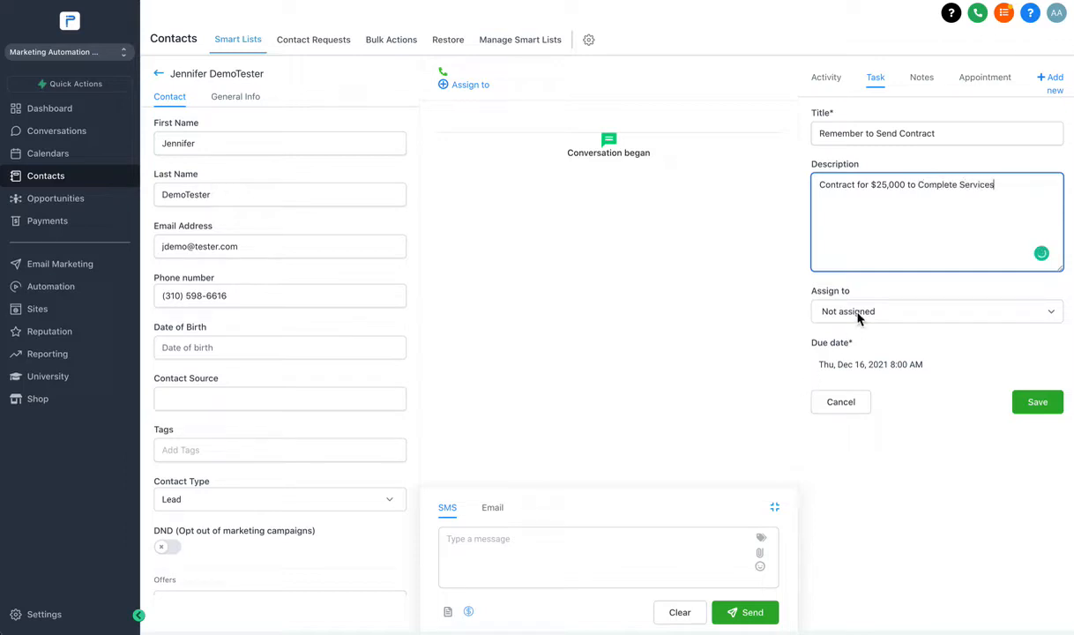
Leave the task Not assigned, save it, and go to the dashboard.
{"action": "left_click", "coordinate": [820, 309]}
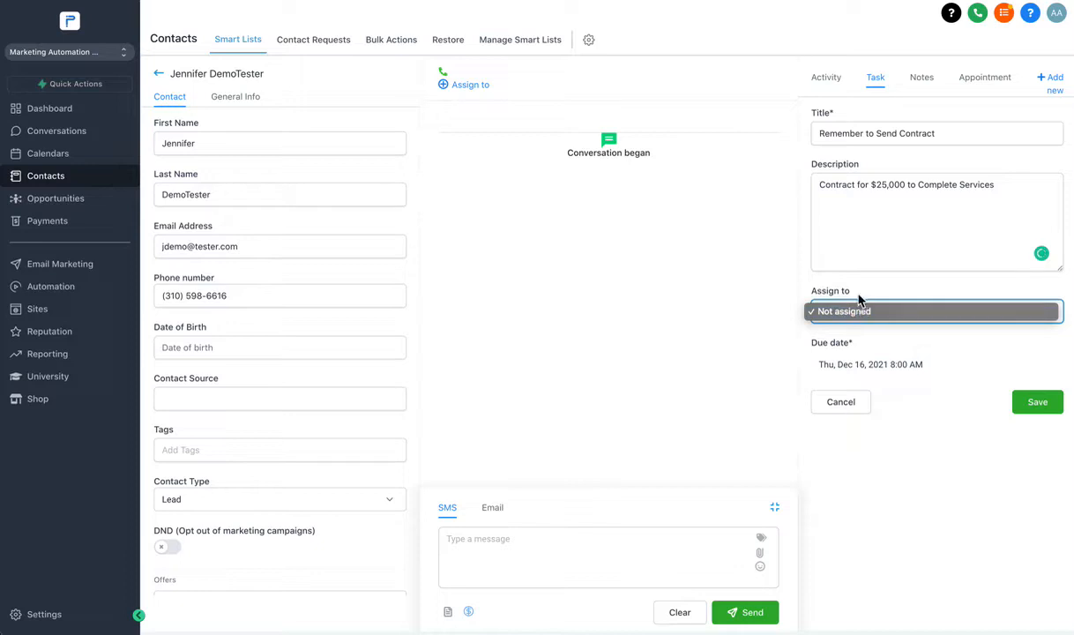
{"action": "left_click", "coordinate": [851, 312]}
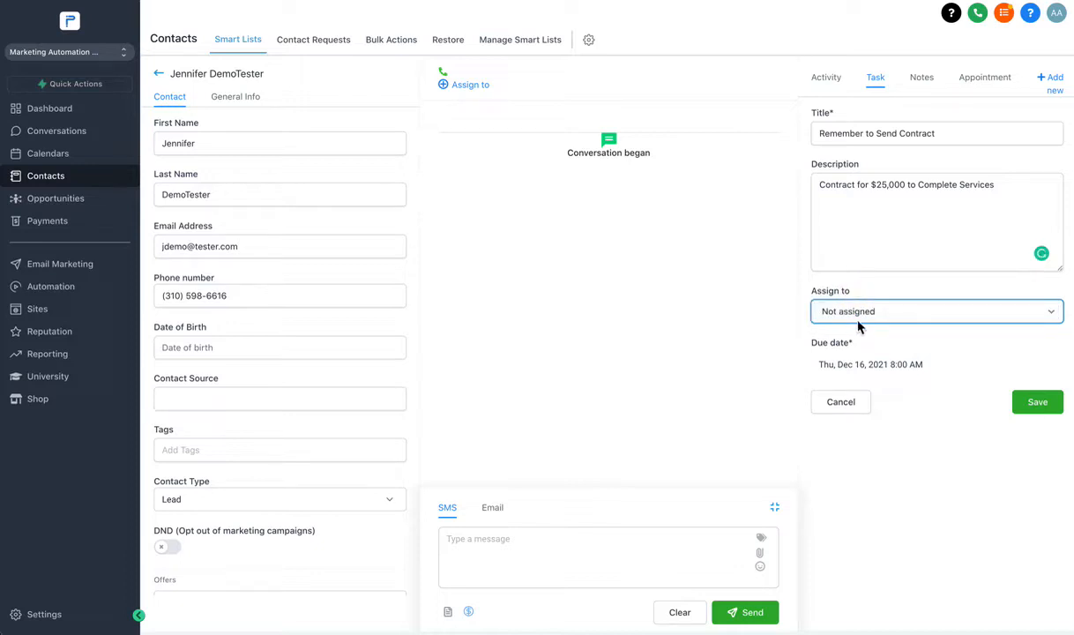
{"action": "left_click", "coordinate": [1044, 407]}
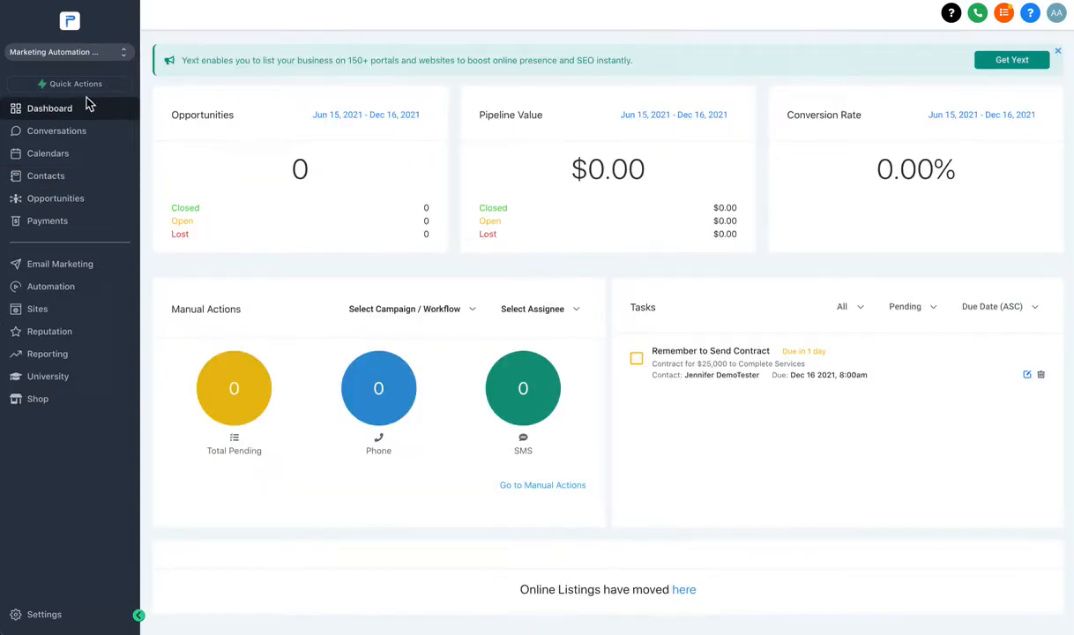
{"action": "left_click", "coordinate": [51, 110]}
Close the Yext promo banner and open the contact's Task tab via the dashboard task.
{"action": "left_click", "coordinate": [1058, 50]}
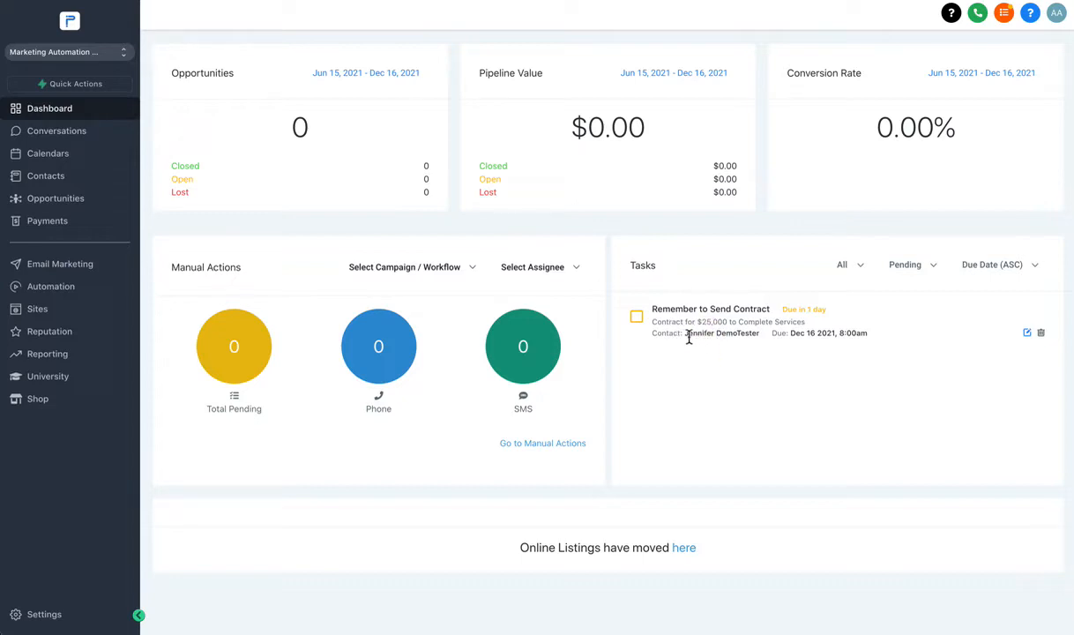
{"action": "left_click_drag", "start_coordinate": [687, 336], "coordinate": [757, 340]}
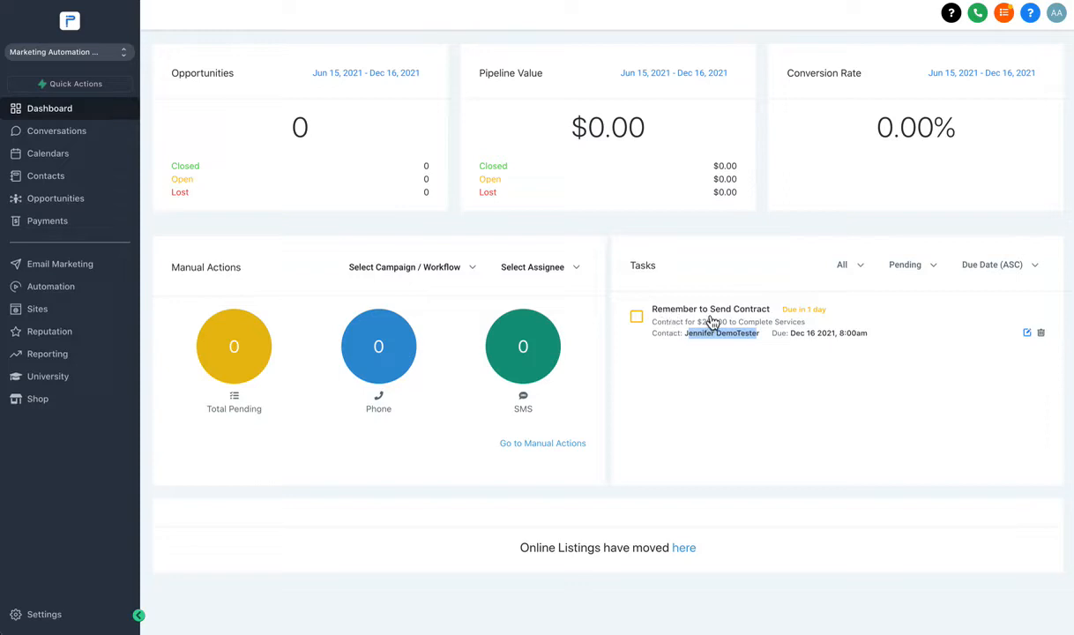
{"action": "left_click", "coordinate": [744, 317]}
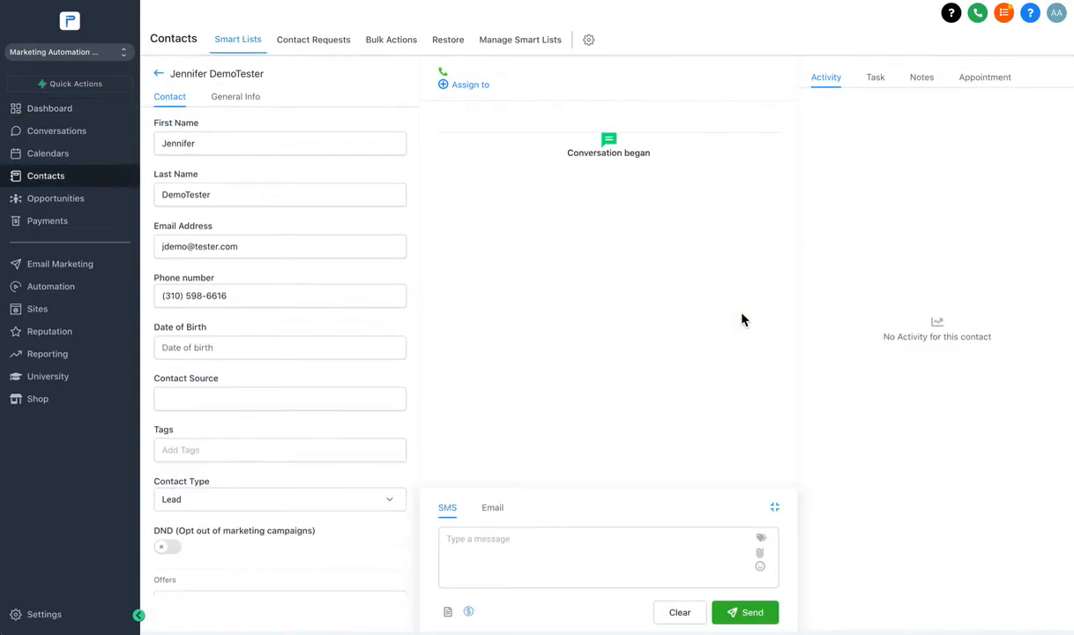
{"action": "left_click", "coordinate": [884, 85]}
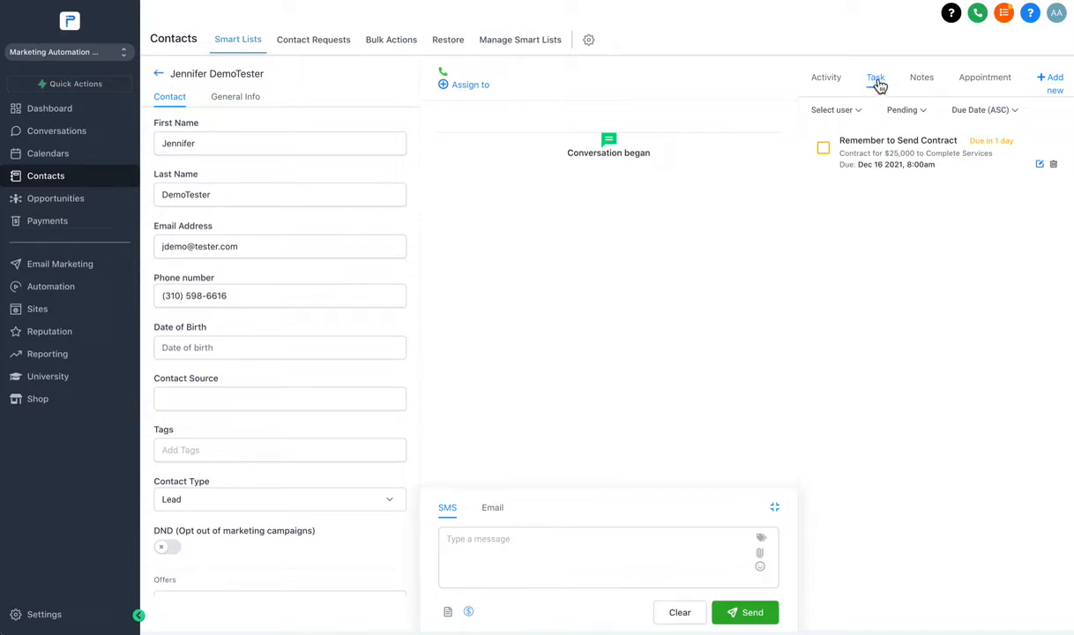
Start a new task titled 'Send Portfolio of Past Work'.
{"action": "left_click", "coordinate": [1056, 93]}
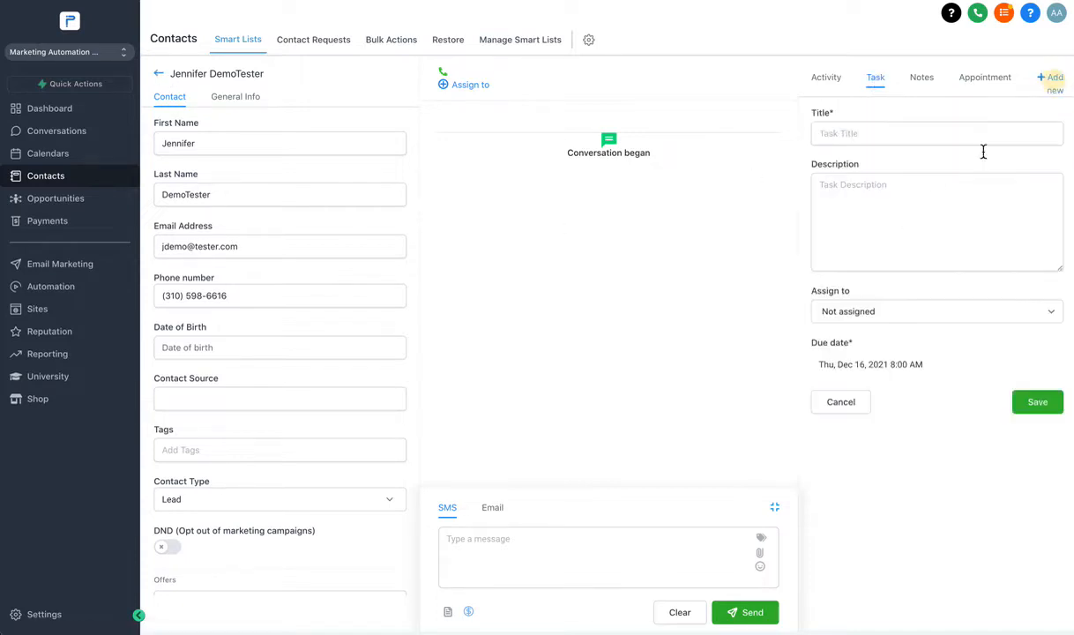
{"action": "left_click", "coordinate": [861, 132]}
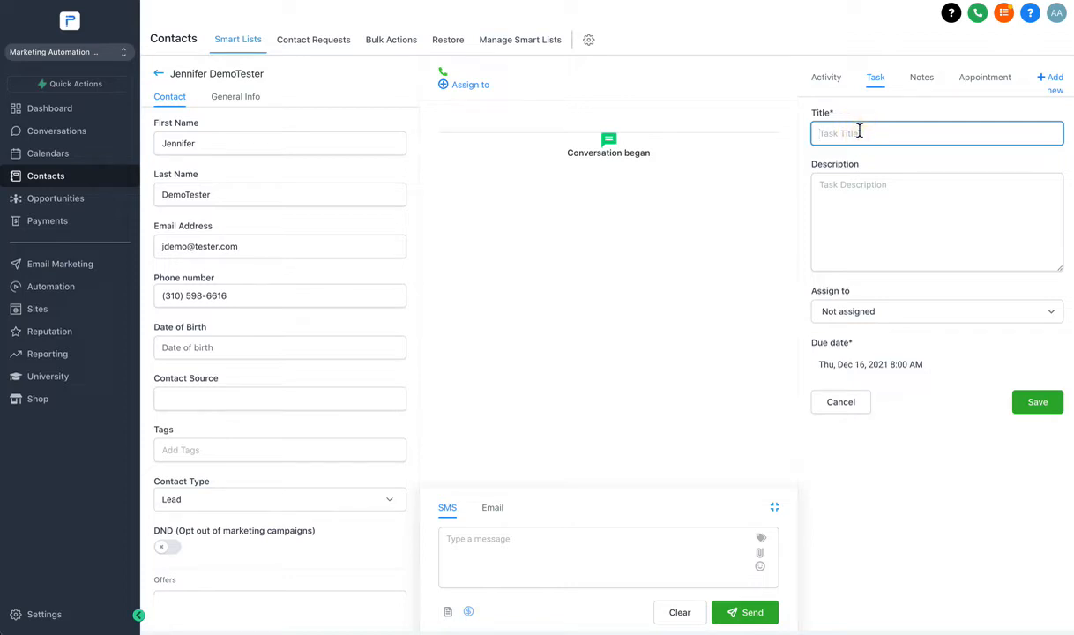
{"action": "type", "text": "Send"}
{"action": "type", "text": " ema"}
{"action": "key", "text": "BackSpace"}
{"action": "key", "text": "BackSpace"}
{"action": "key", "text": "BackSpace"}
{"action": "type", "text": "Example"}
{"action": "key", "text": "BackSpace"}
{"action": "key", "text": "BackSpace"}
{"action": "key", "text": "BackSpace"}
{"action": "key", "text": "BackSpace"}
{"action": "key", "text": "BackSpace"}
{"action": "key", "text": "BackSpace"}
{"action": "type", "text": "Portfolio of Past Work"}
Describe the task as 'Send them the Graphics Portfolio' and save it.
{"action": "left_click", "coordinate": [859, 220]}
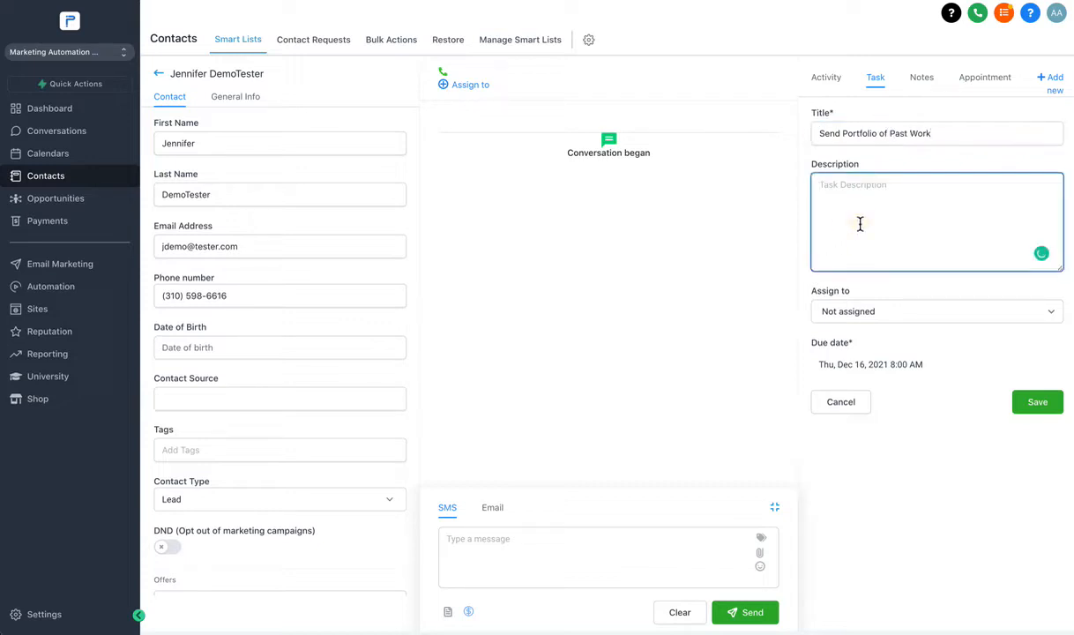
{"action": "type", "text": "Send them the Graphics Port"}
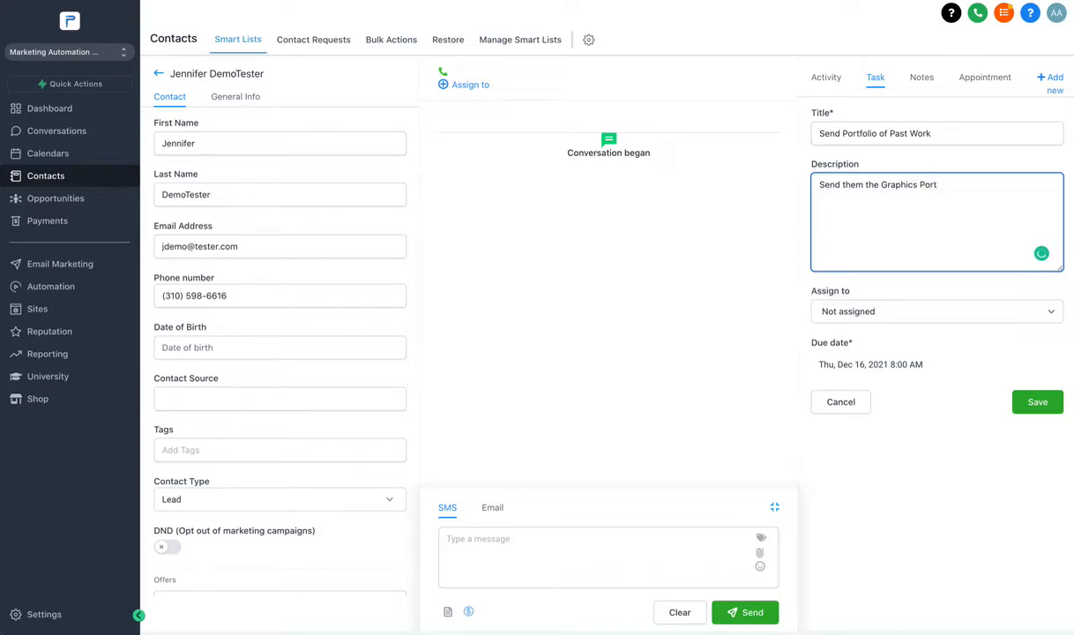
{"action": "type", "text": "folio"}
{"action": "double_click", "coordinate": [899, 185]}
{"action": "left_click", "coordinate": [1038, 404]}
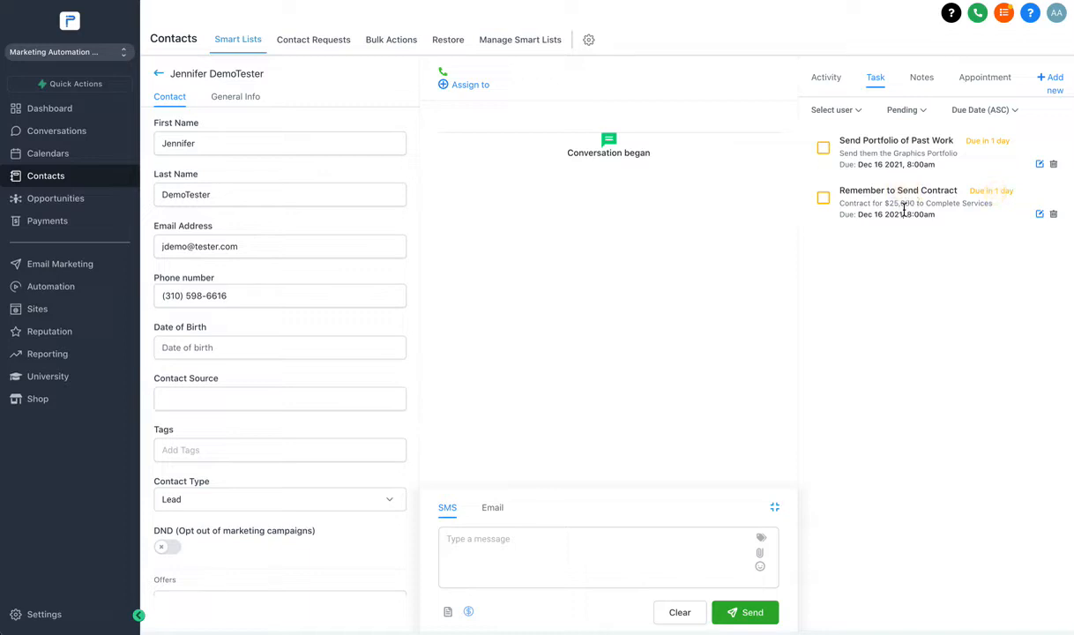
Move the Remember to Send Contract task's due date to March 1, 2022, then view Notes.
{"action": "left_click", "coordinate": [1040, 213]}
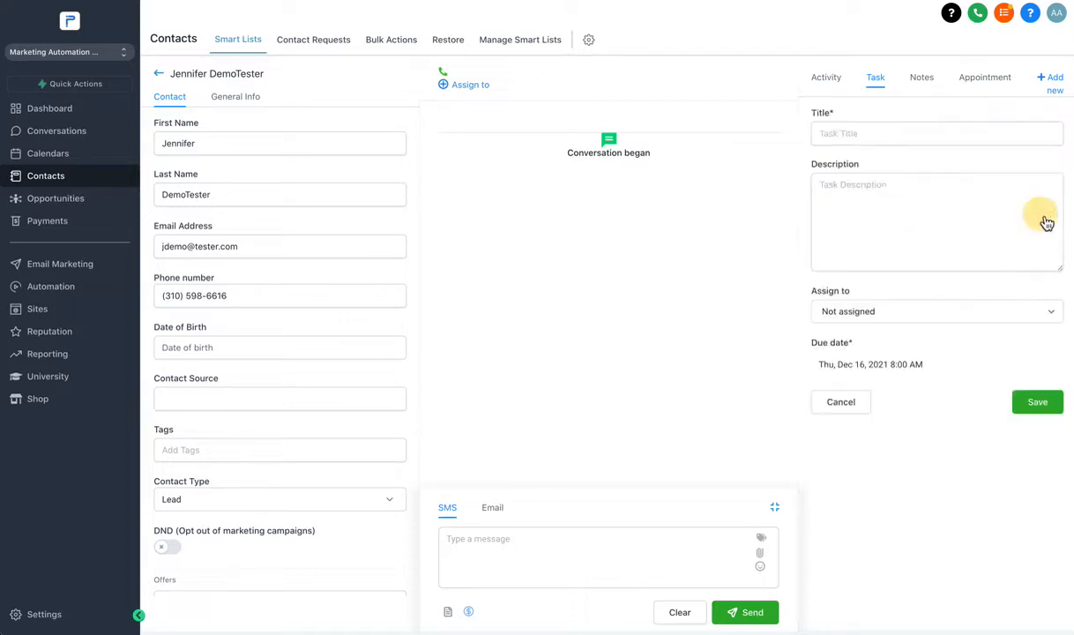
{"action": "left_click", "coordinate": [838, 368]}
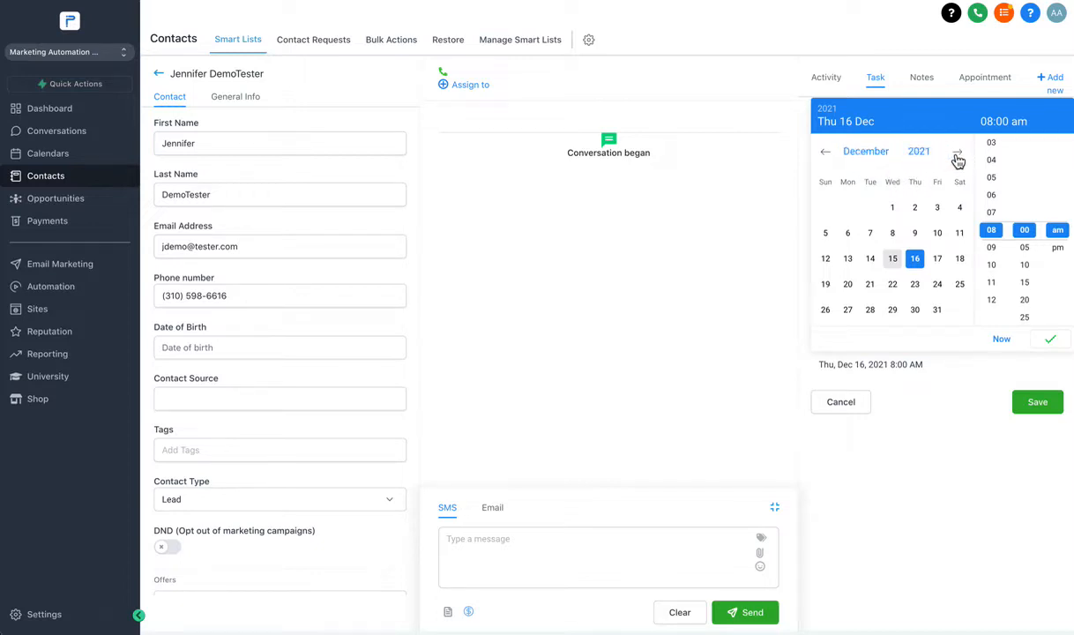
{"action": "left_click", "coordinate": [958, 159]}
{"action": "left_click", "coordinate": [959, 152]}
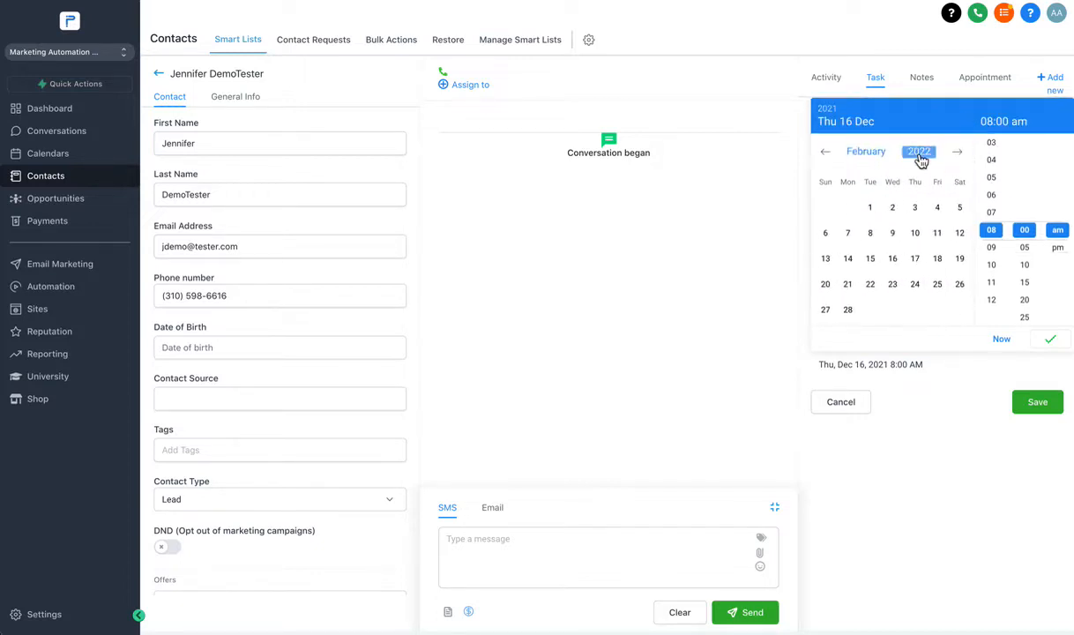
{"action": "left_click", "coordinate": [958, 154]}
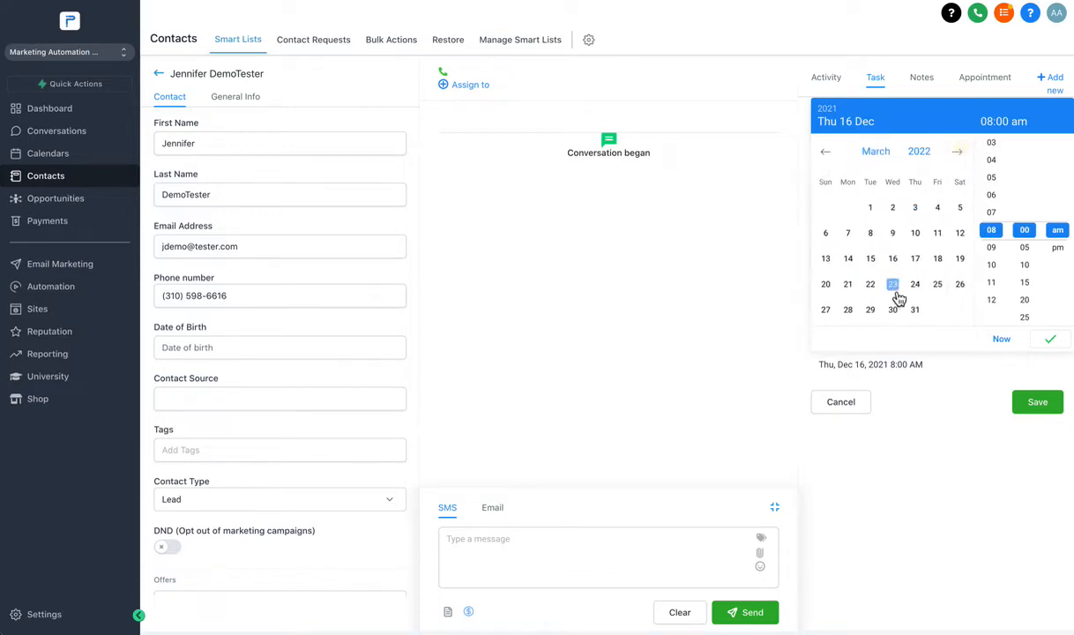
{"action": "left_click", "coordinate": [871, 207]}
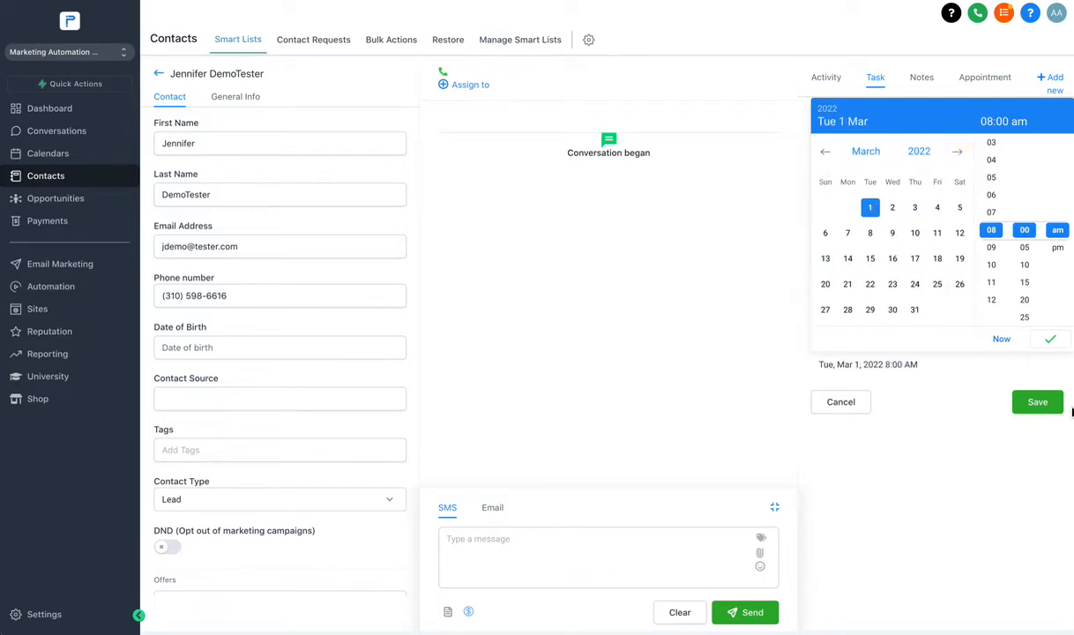
{"action": "left_click", "coordinate": [1043, 402]}
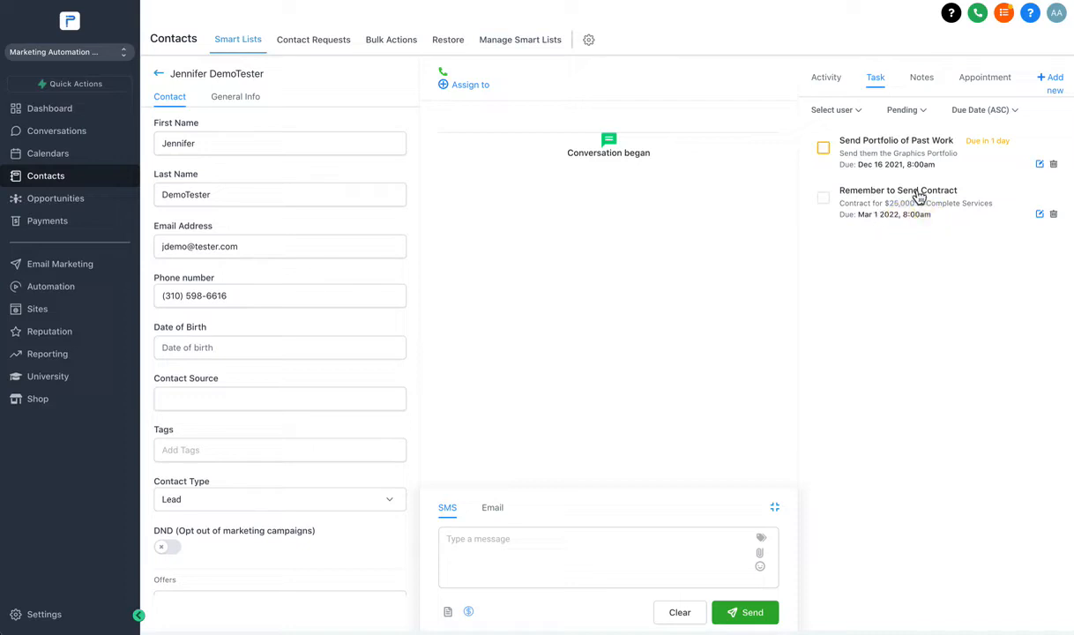
{"action": "left_click", "coordinate": [918, 94]}
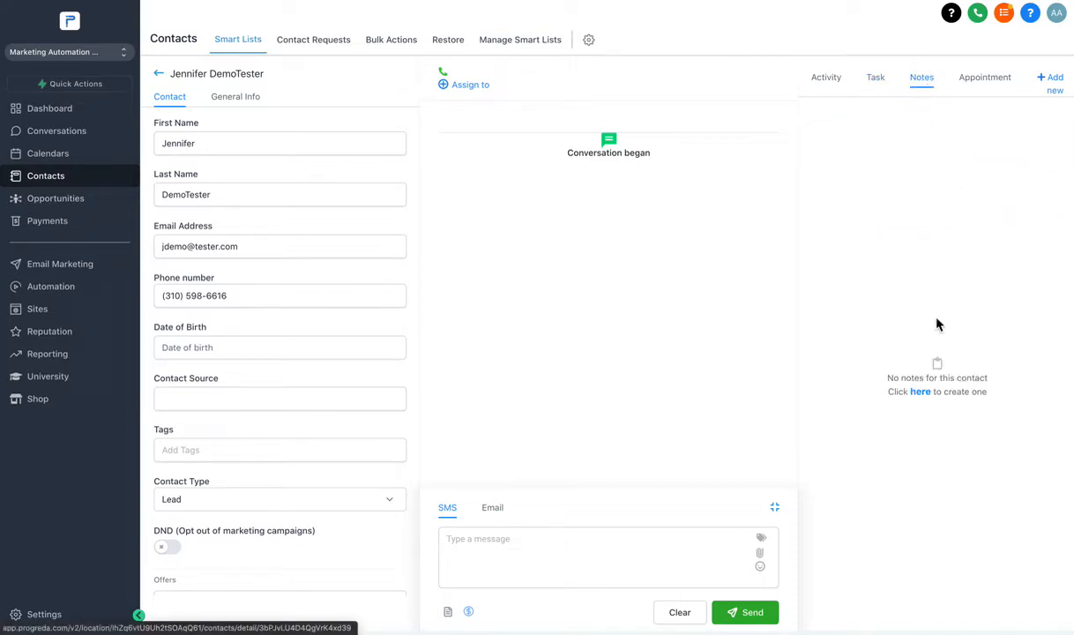
Save a note template with Size, Weight, Height and Age lines.
{"action": "left_click", "coordinate": [921, 391]}
{"action": "left_click", "coordinate": [914, 140]}
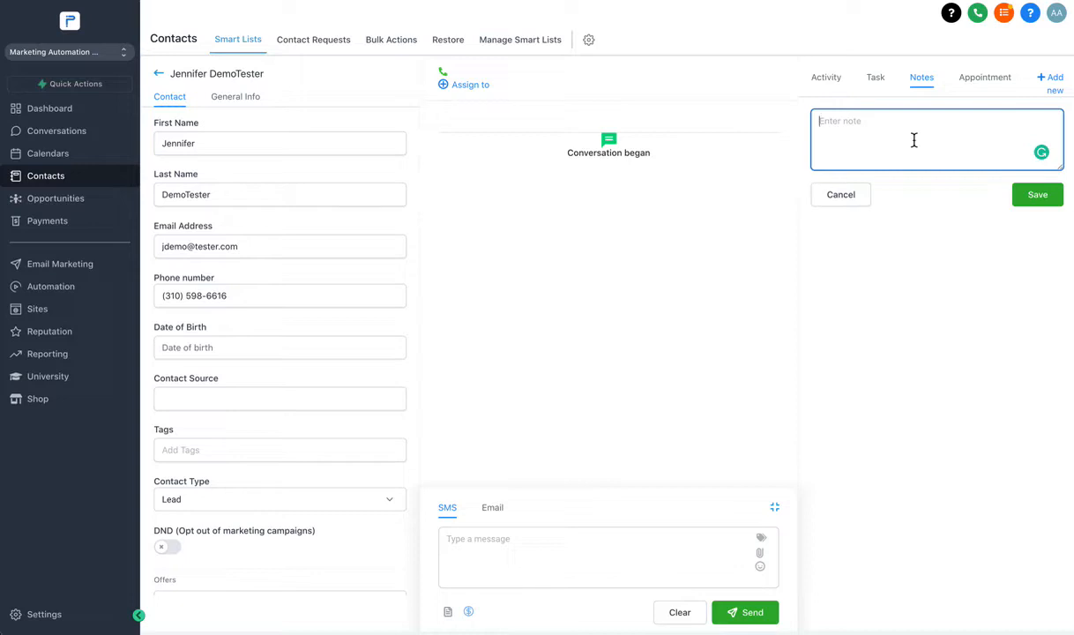
{"action": "type", "text": "Size:"}
{"action": "key", "text": "Return"}
{"action": "type", "text": "Weight:"}
{"action": "key", "text": "Return"}
{"action": "type", "text": "Height: "}
{"action": "type", "text": "Age:"}
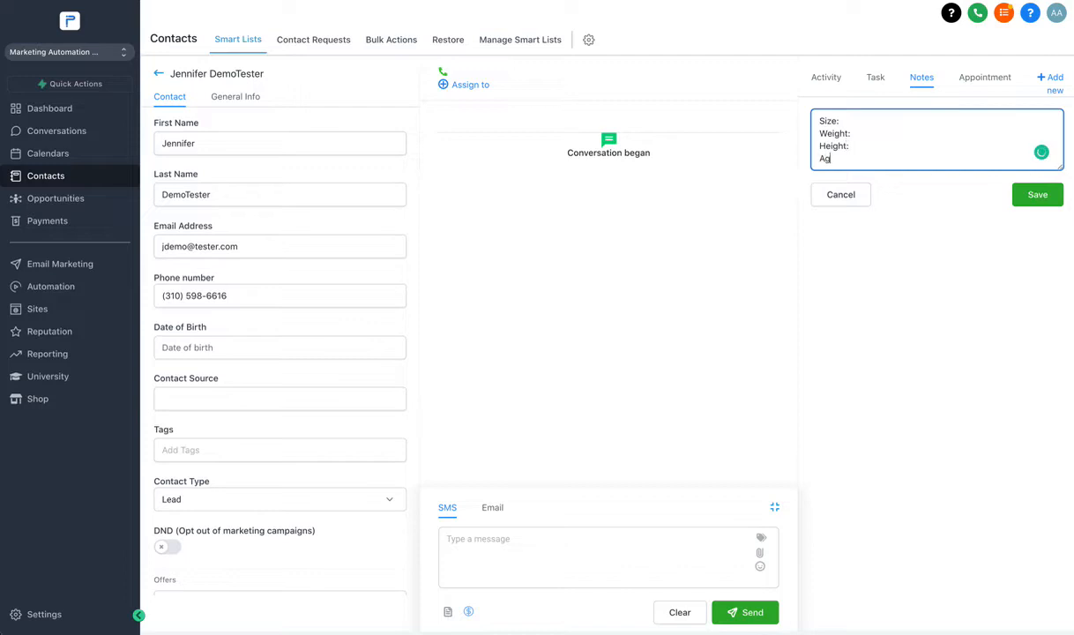
{"action": "left_click", "coordinate": [1039, 198]}
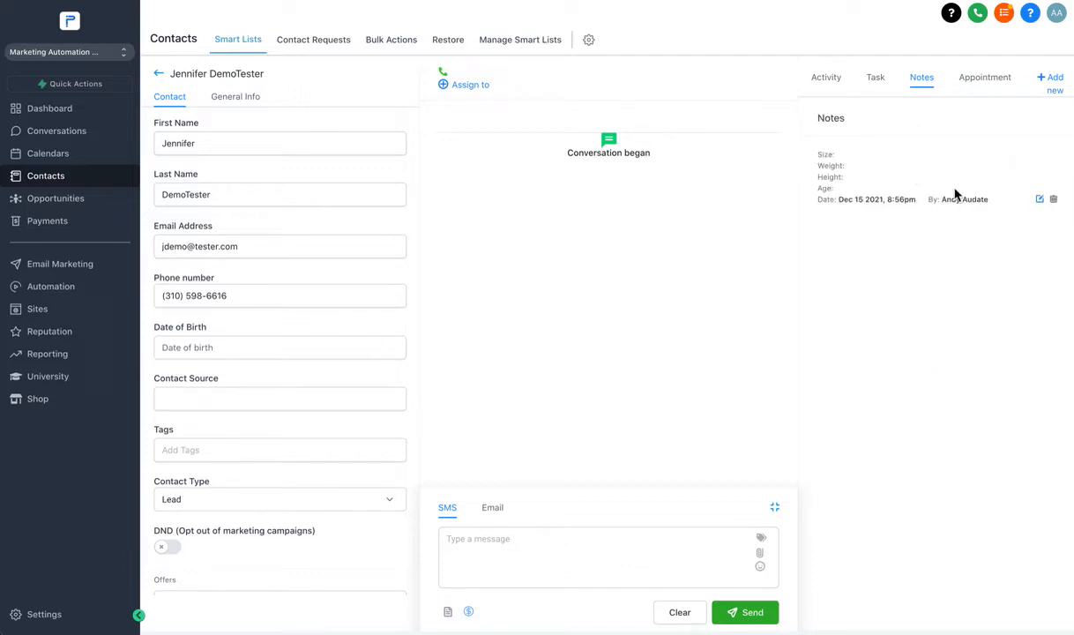
Fill in the note with Size 16, Weight 175, Height 5 11, Age 38 and save.
{"action": "left_click", "coordinate": [1040, 200]}
{"action": "left_click", "coordinate": [881, 124]}
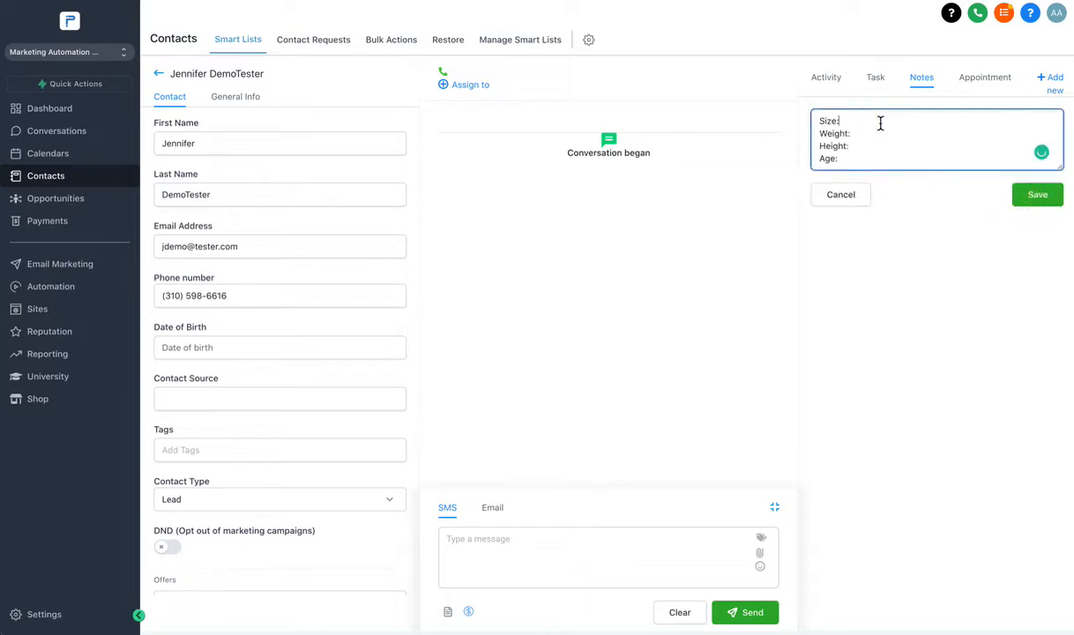
{"action": "type", "text": "16"}
{"action": "type", "text": "1"}
{"action": "type", "text": "75"}
{"action": "left_click", "coordinate": [868, 147]}
{"action": "type", "text": "5 11"}
{"action": "left_click", "coordinate": [861, 160]}
{"action": "type", "text": "38"}
{"action": "left_click", "coordinate": [1037, 196]}
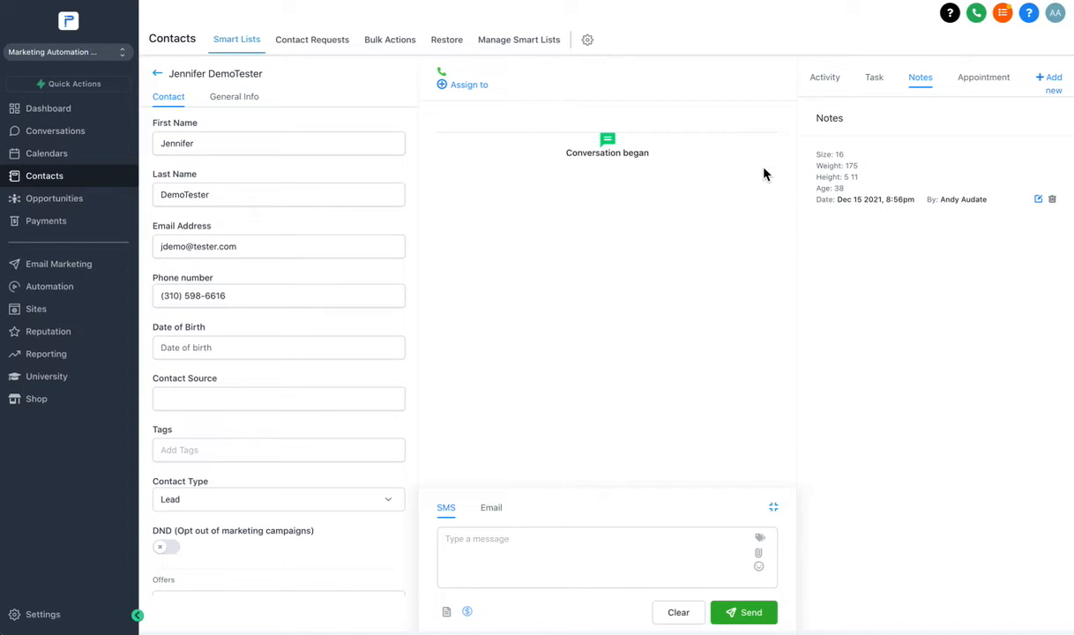
{"action": "scroll", "coordinate": [851, 186], "scroll_direction": "down", "scroll_amount": 1}
{"action": "scroll", "coordinate": [843, 205], "scroll_direction": "up", "scroll_amount": 1}
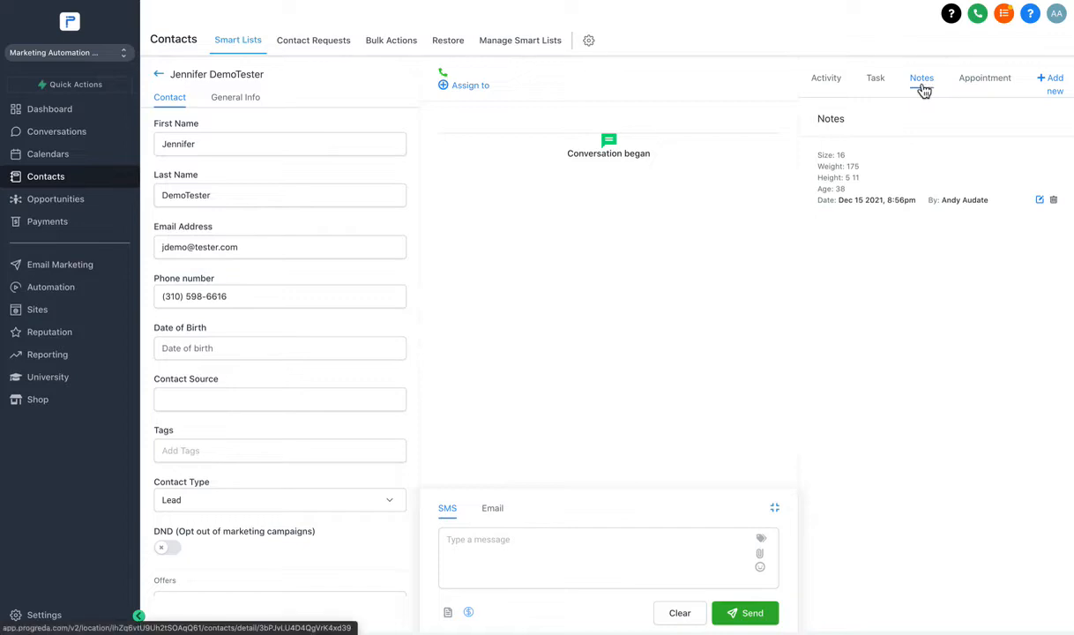
{"action": "left_click", "coordinate": [980, 86]}
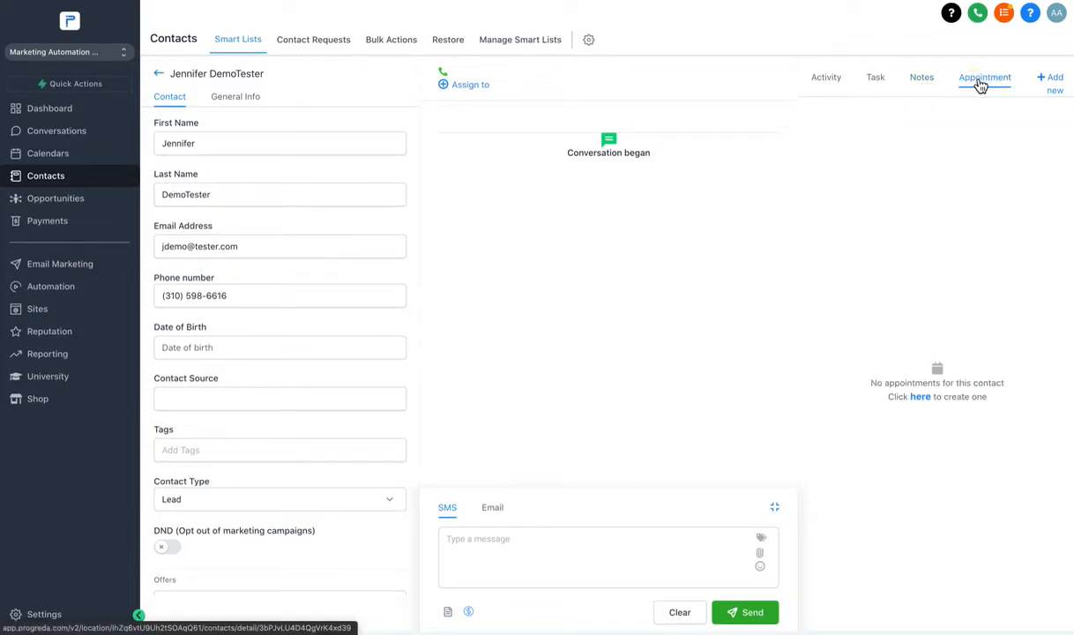
Start a new appointment on the Booking calendar for Wed Dec 22nd.
{"action": "left_click", "coordinate": [923, 399]}
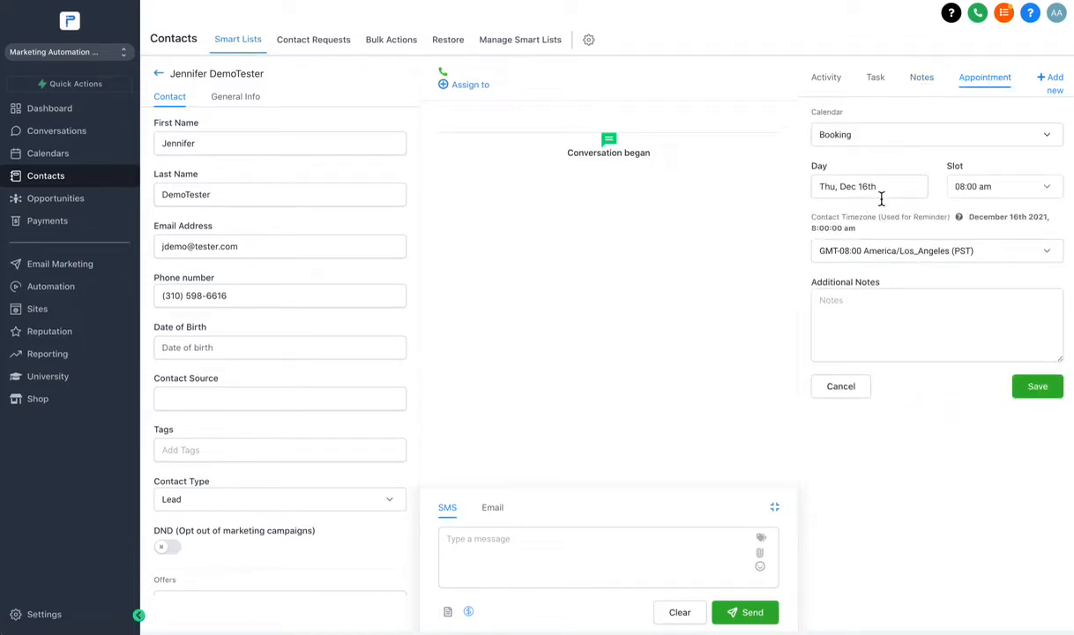
{"action": "left_click", "coordinate": [980, 89]}
{"action": "left_click", "coordinate": [922, 398]}
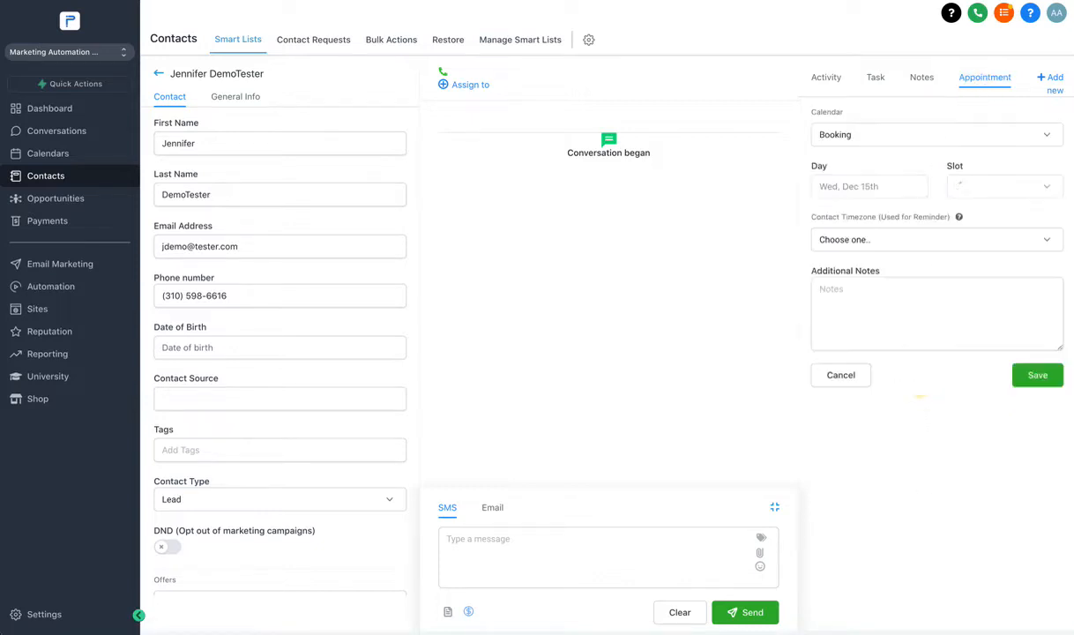
{"action": "left_click", "coordinate": [852, 187]}
{"action": "left_click", "coordinate": [846, 171]}
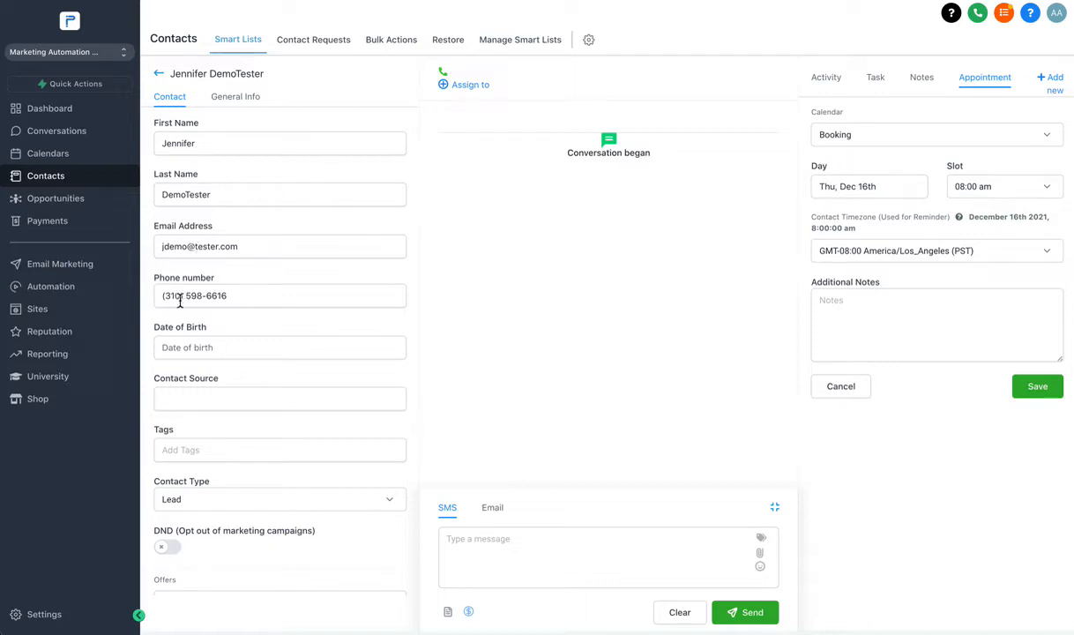
{"action": "left_click", "coordinate": [867, 138]}
{"action": "left_click", "coordinate": [858, 139]}
{"action": "left_click", "coordinate": [844, 186]}
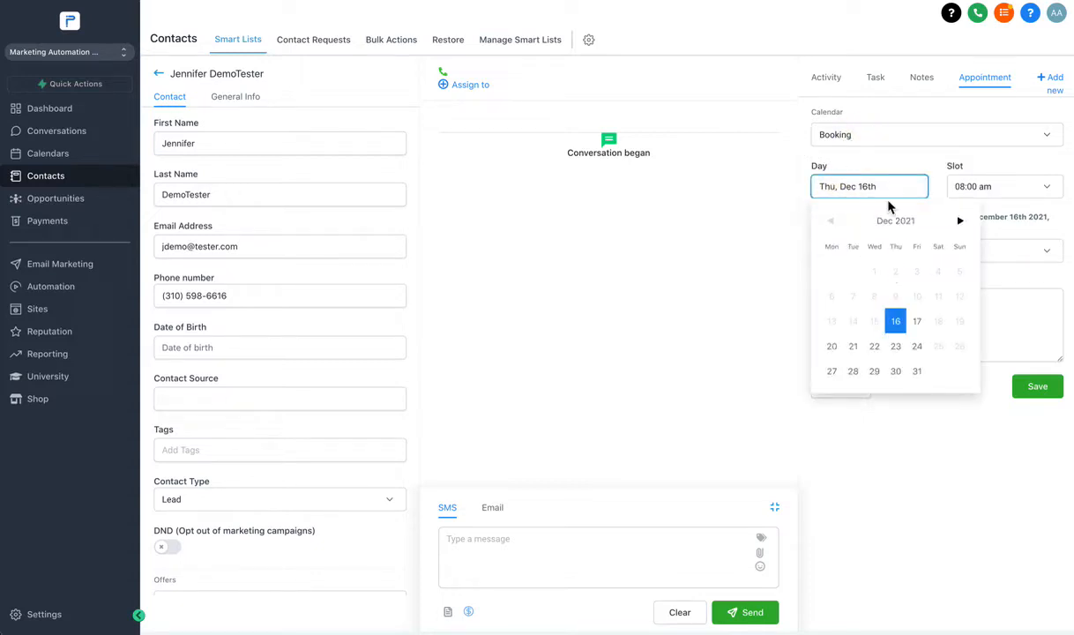
{"action": "left_click", "coordinate": [875, 347]}
Set the appointment time slot to 11:00 am.
{"action": "left_click", "coordinate": [974, 190]}
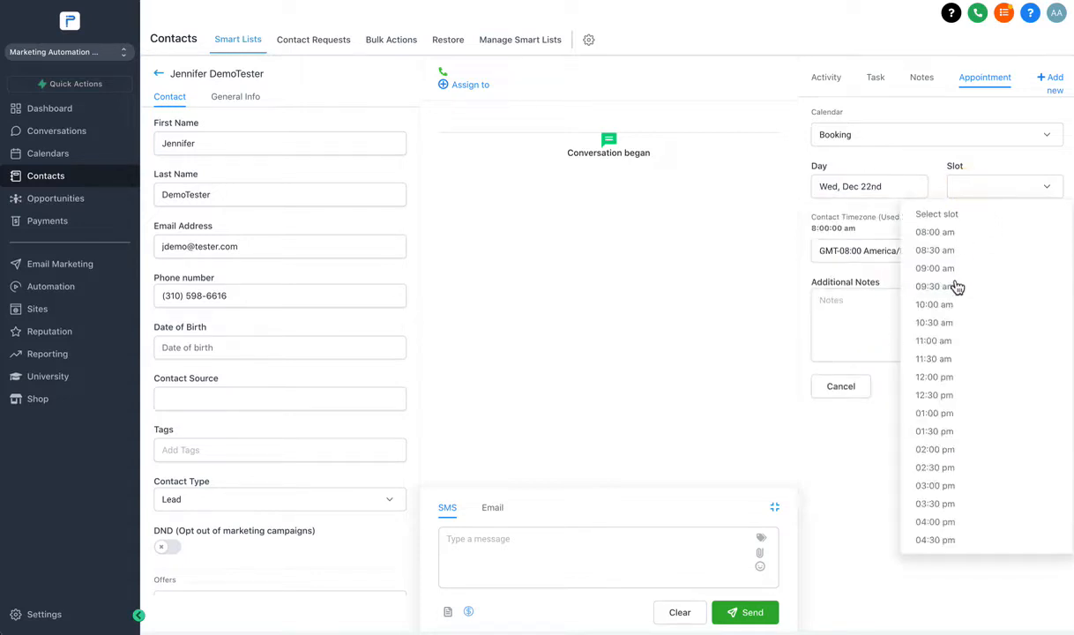
{"action": "left_click", "coordinate": [927, 170]}
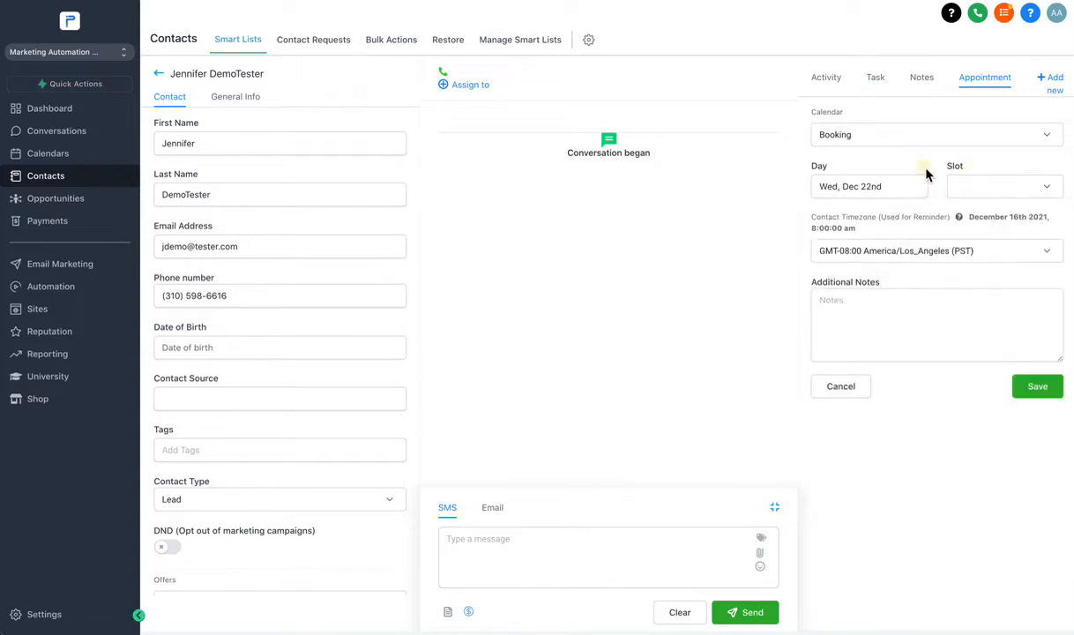
{"action": "left_click", "coordinate": [992, 201]}
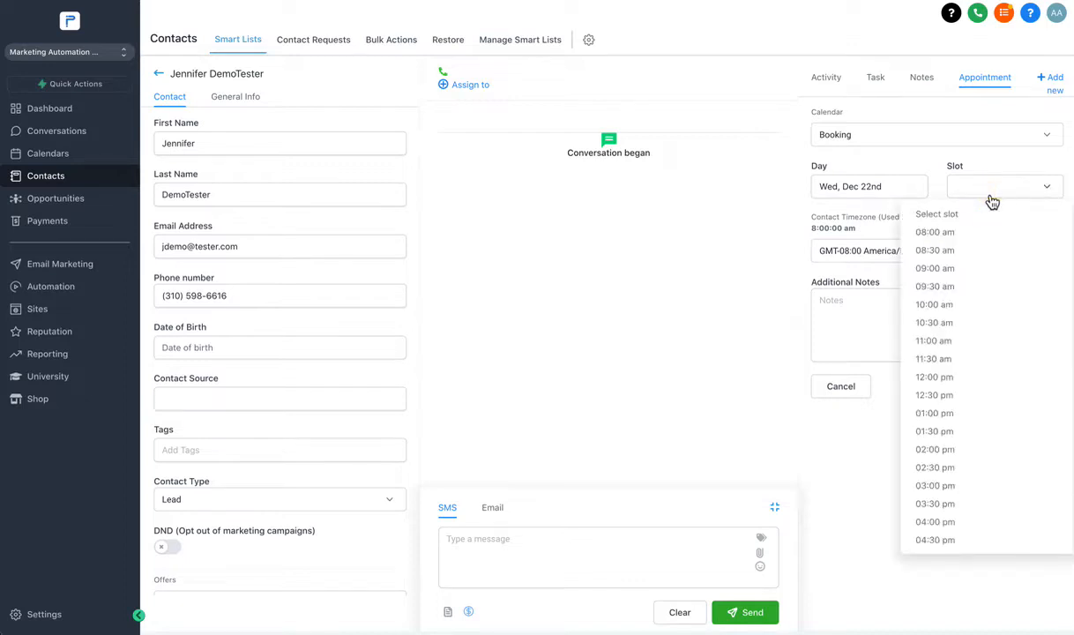
{"action": "left_click", "coordinate": [845, 188]}
{"action": "left_click", "coordinate": [854, 188]}
{"action": "left_click", "coordinate": [853, 188]}
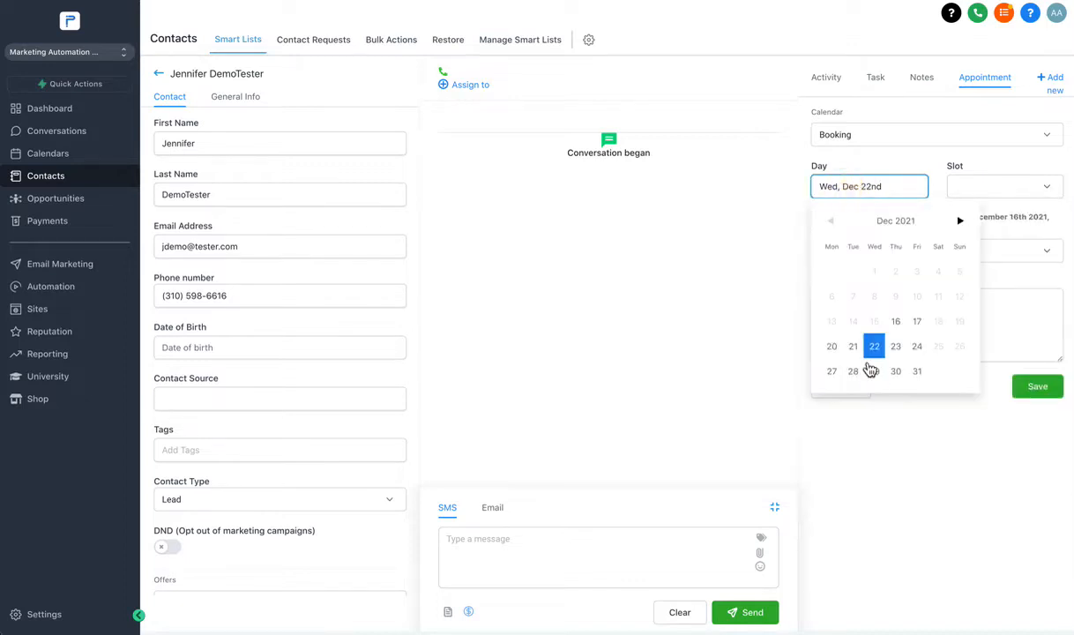
{"action": "left_click", "coordinate": [1005, 198]}
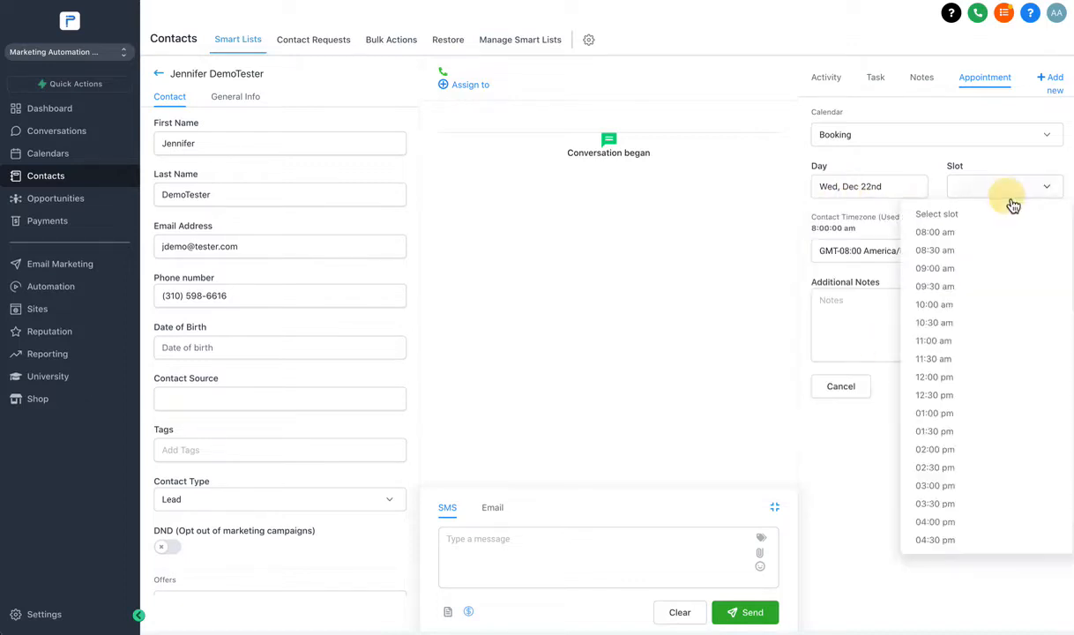
{"action": "left_click", "coordinate": [953, 345]}
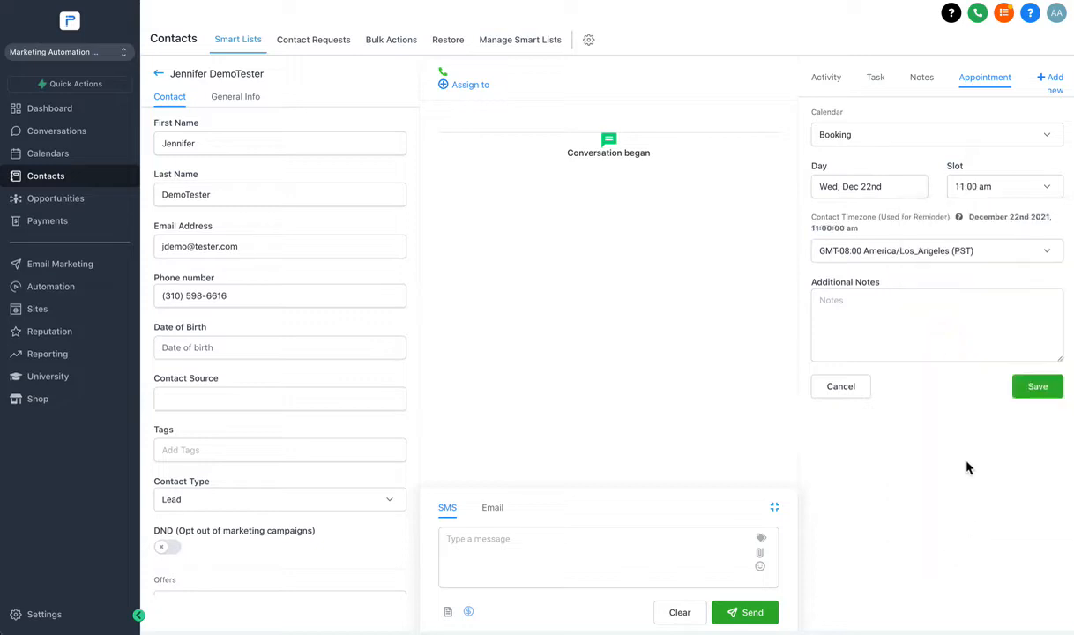
Add a note about speaking on the proposal discussed, and save the appointment.
{"action": "left_click", "coordinate": [854, 319]}
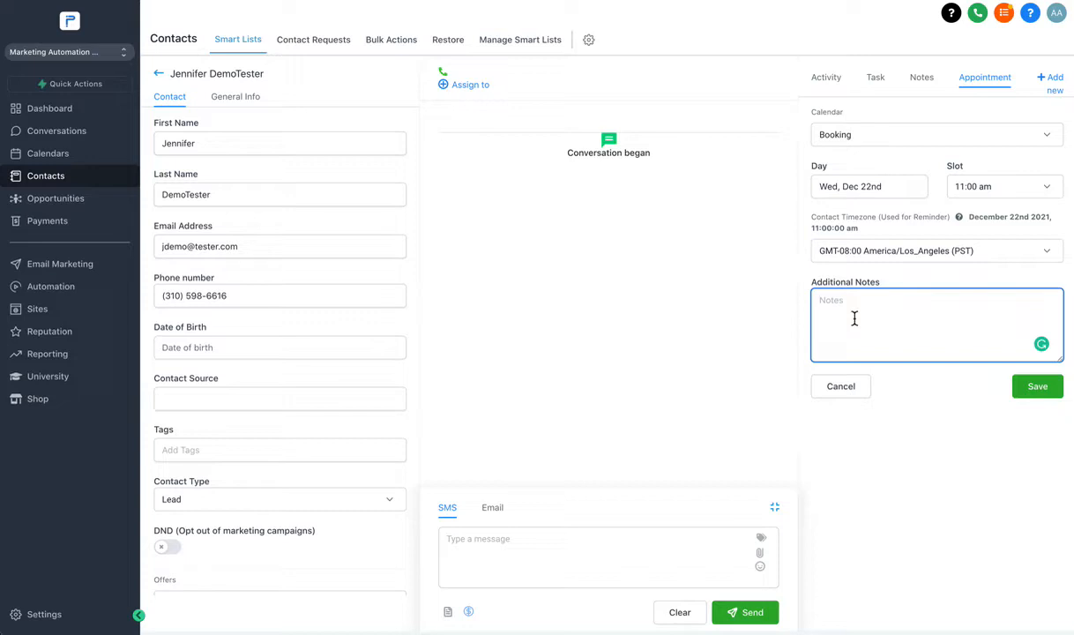
{"action": "type", "text": "To speak about"}
{"action": "type", "text": "the proposal that we discussed."}
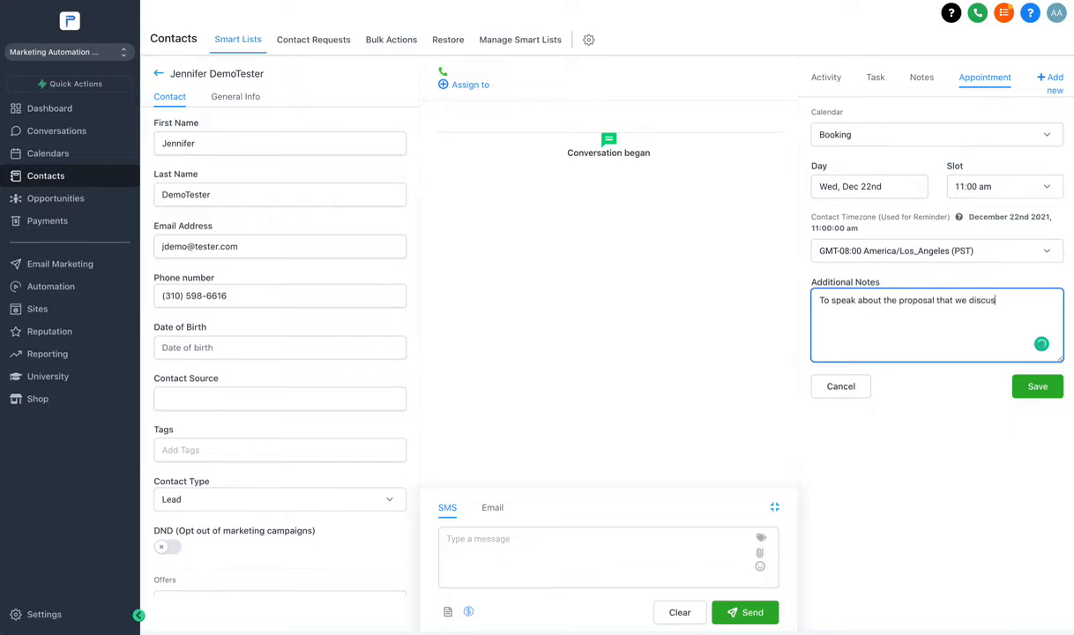
{"action": "left_click", "coordinate": [1030, 389]}
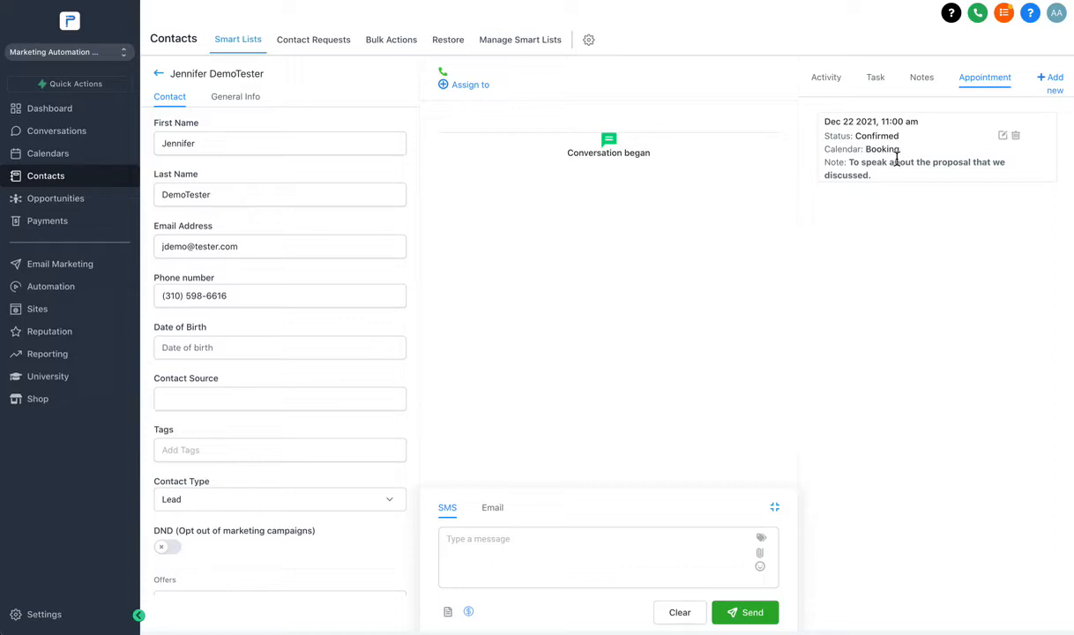
Review the contact's Notes, Tasks and Activity tabs in turn.
{"action": "left_click", "coordinate": [923, 80]}
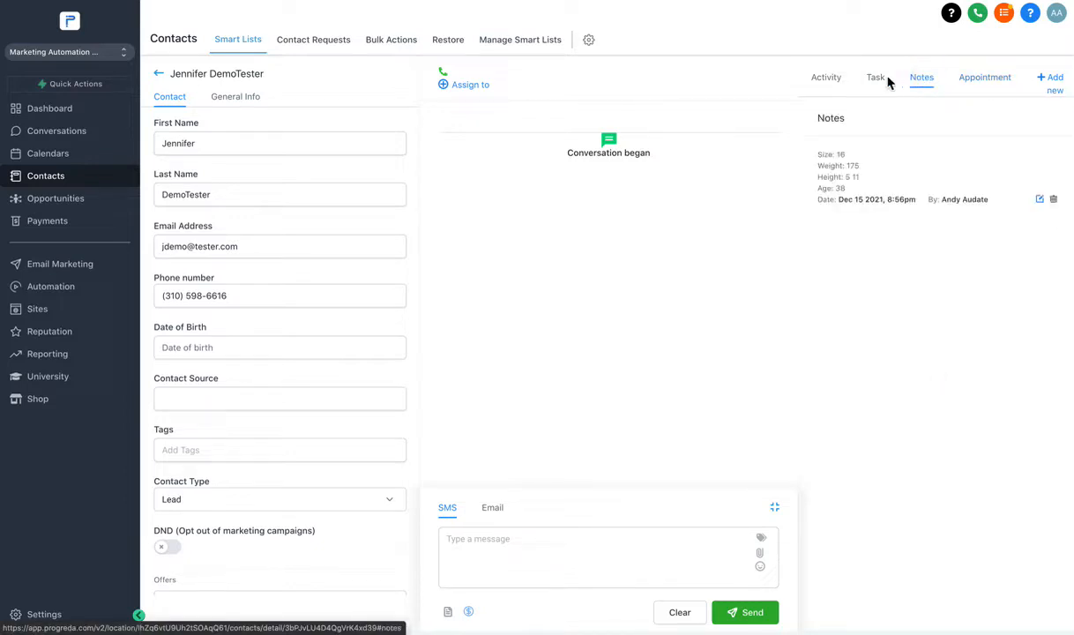
{"action": "left_click", "coordinate": [876, 84]}
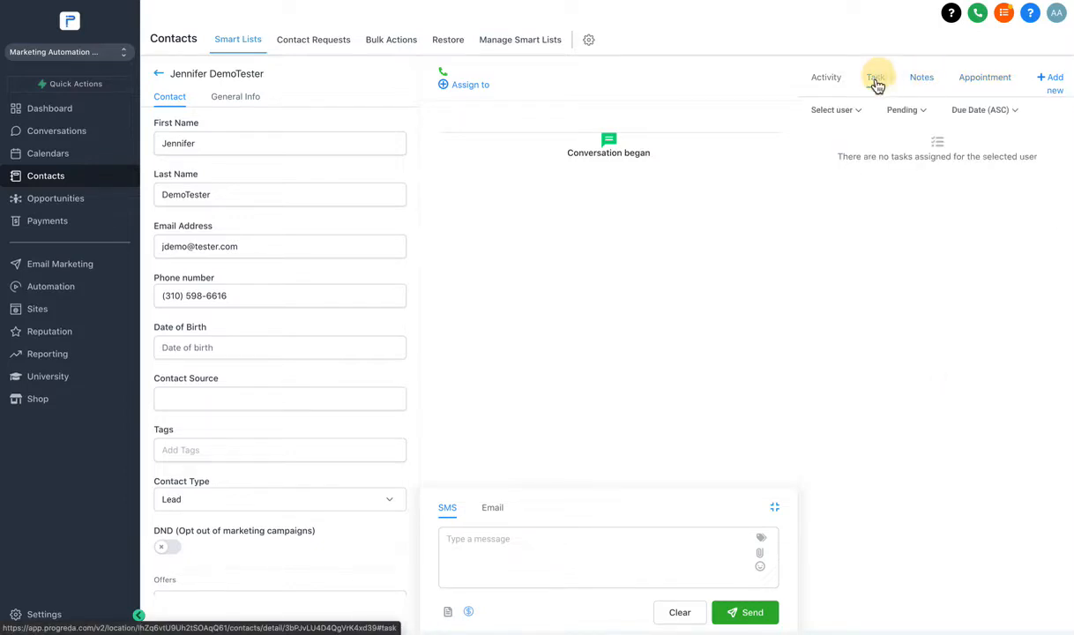
{"action": "left_click", "coordinate": [829, 79]}
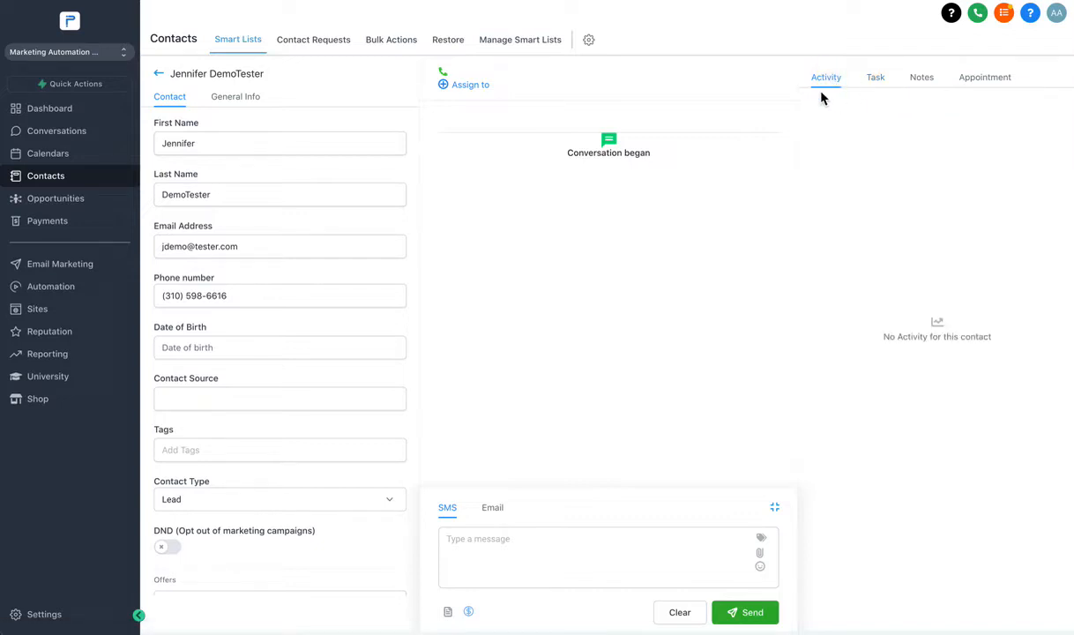
Show General Info and step through the street, city, state, zip and website fields.
{"action": "left_click", "coordinate": [240, 102]}
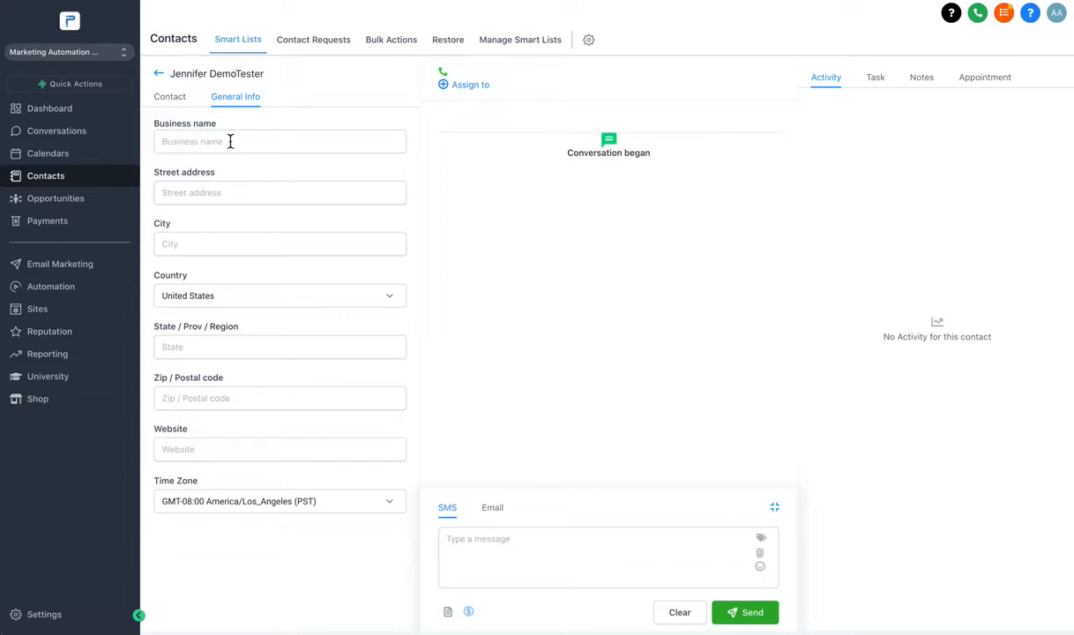
{"action": "left_click", "coordinate": [165, 191]}
{"action": "left_click", "coordinate": [173, 248]}
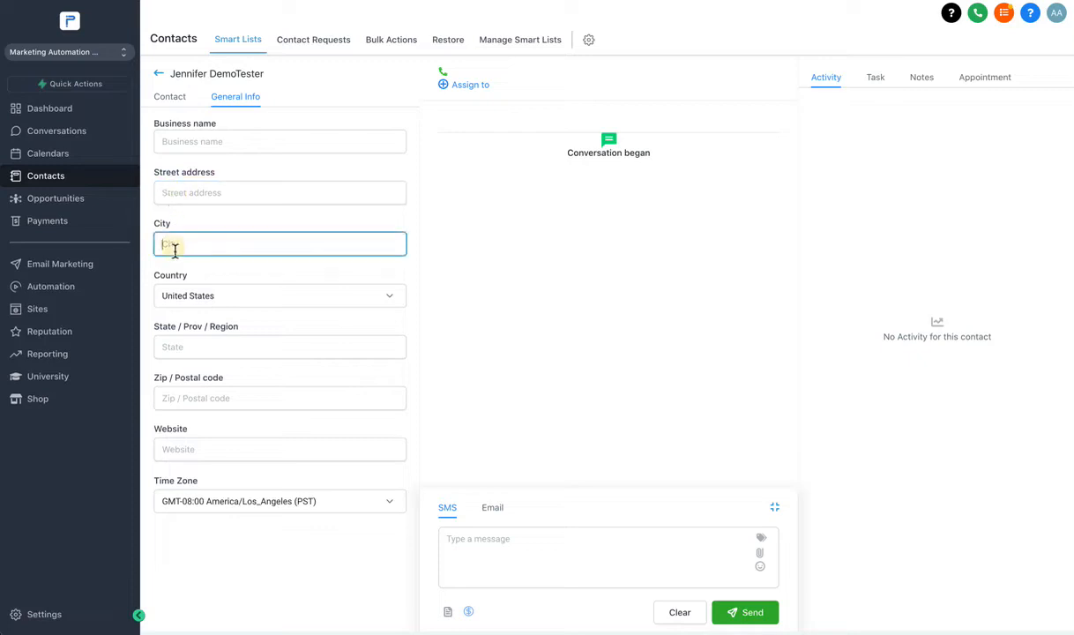
{"action": "left_click", "coordinate": [179, 352]}
{"action": "left_click", "coordinate": [173, 404]}
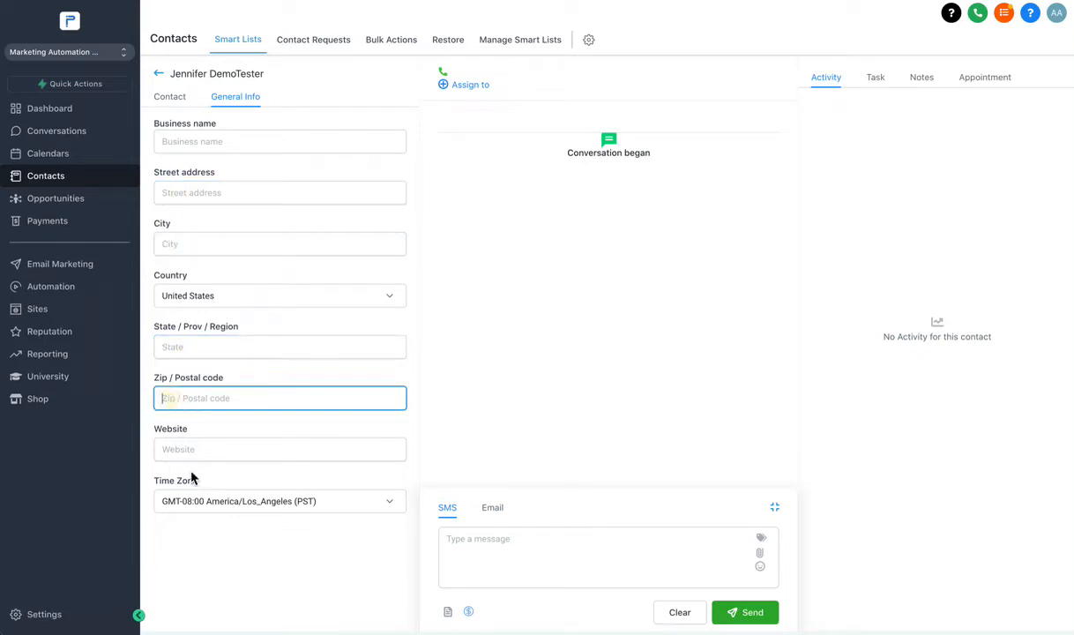
{"action": "left_click", "coordinate": [187, 447]}
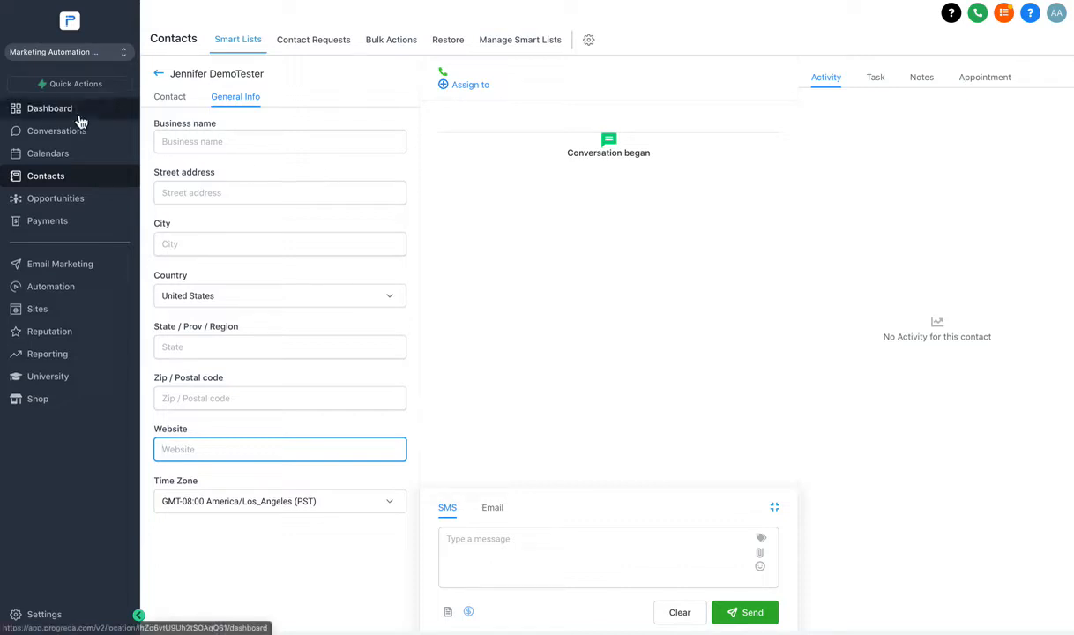
In Settings, start then cancel a new custom value, then begin adding a custom field.
{"action": "left_click", "coordinate": [41, 616]}
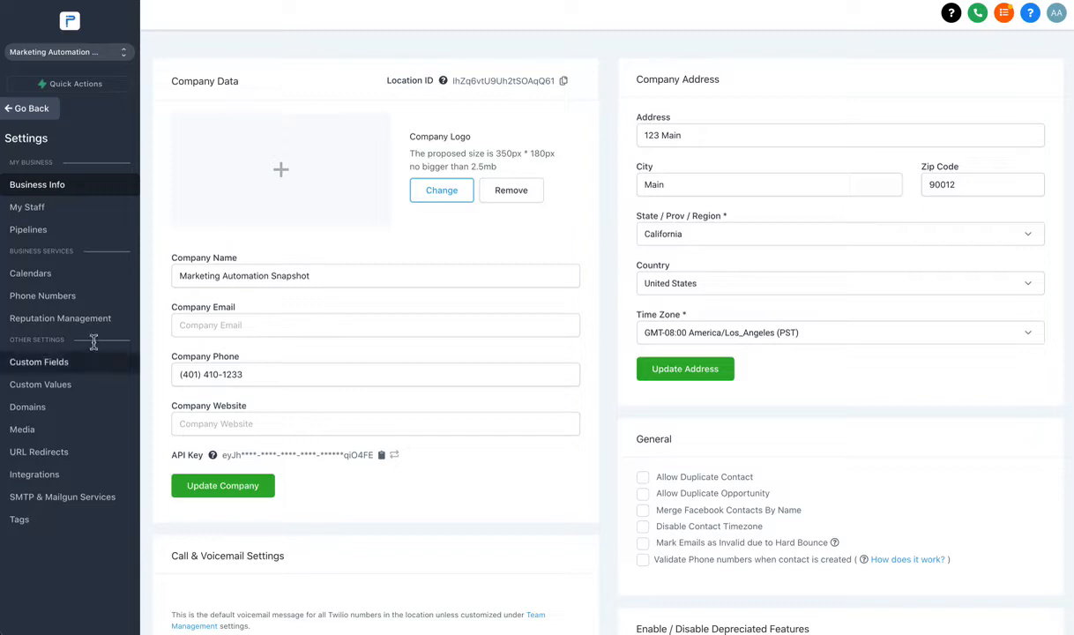
{"action": "left_click", "coordinate": [31, 386]}
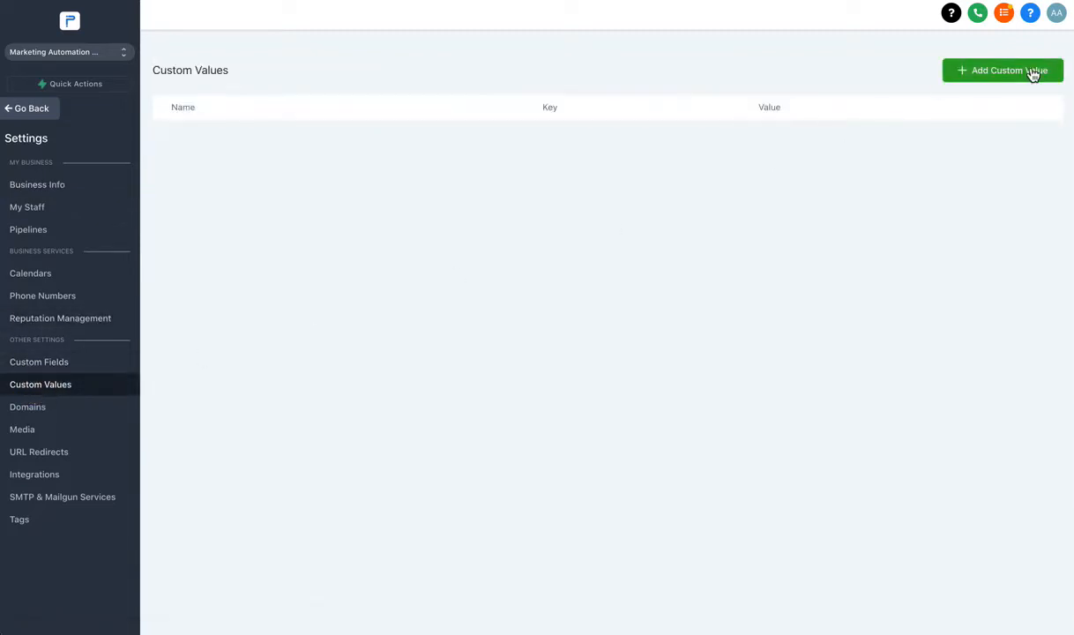
{"action": "left_click", "coordinate": [1027, 69]}
{"action": "left_click", "coordinate": [526, 93]}
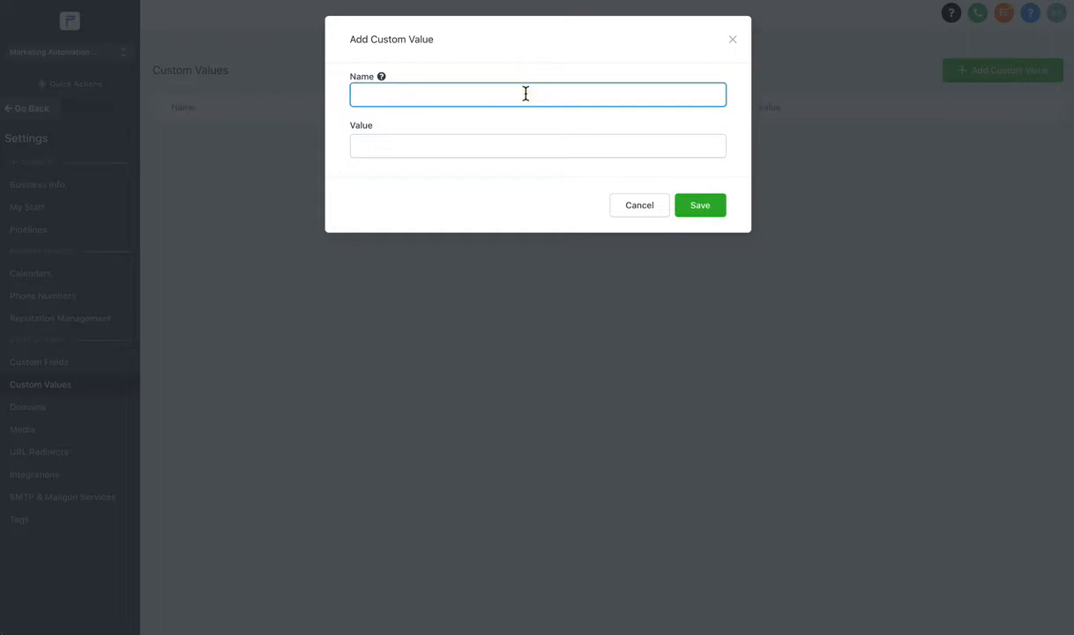
{"action": "left_click", "coordinate": [644, 205]}
{"action": "left_click", "coordinate": [655, 225]}
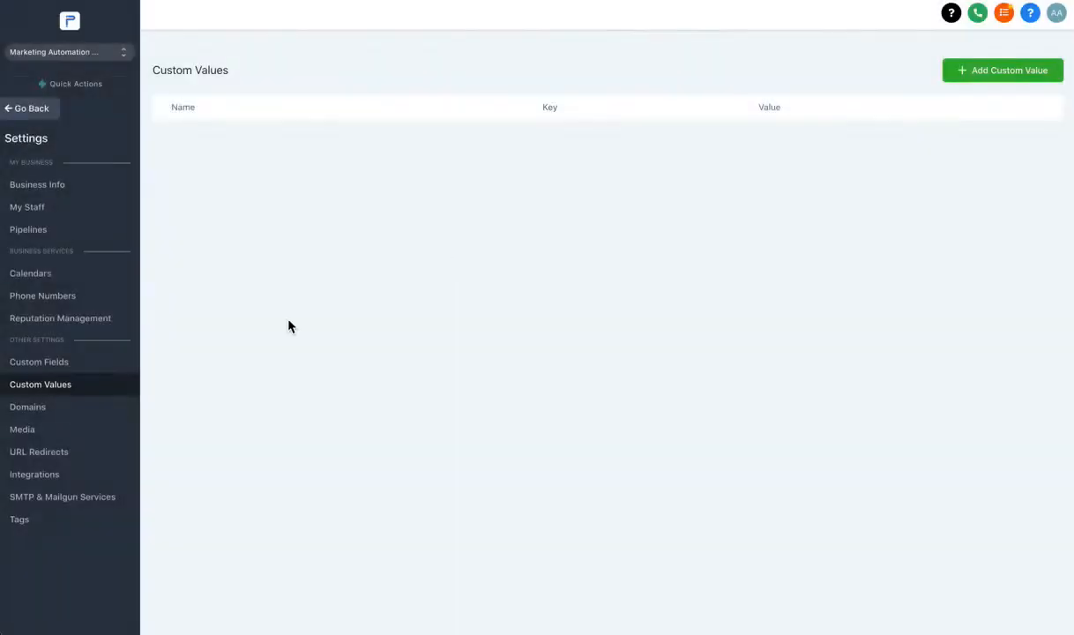
{"action": "left_click", "coordinate": [85, 361]}
{"action": "left_click", "coordinate": [1006, 68]}
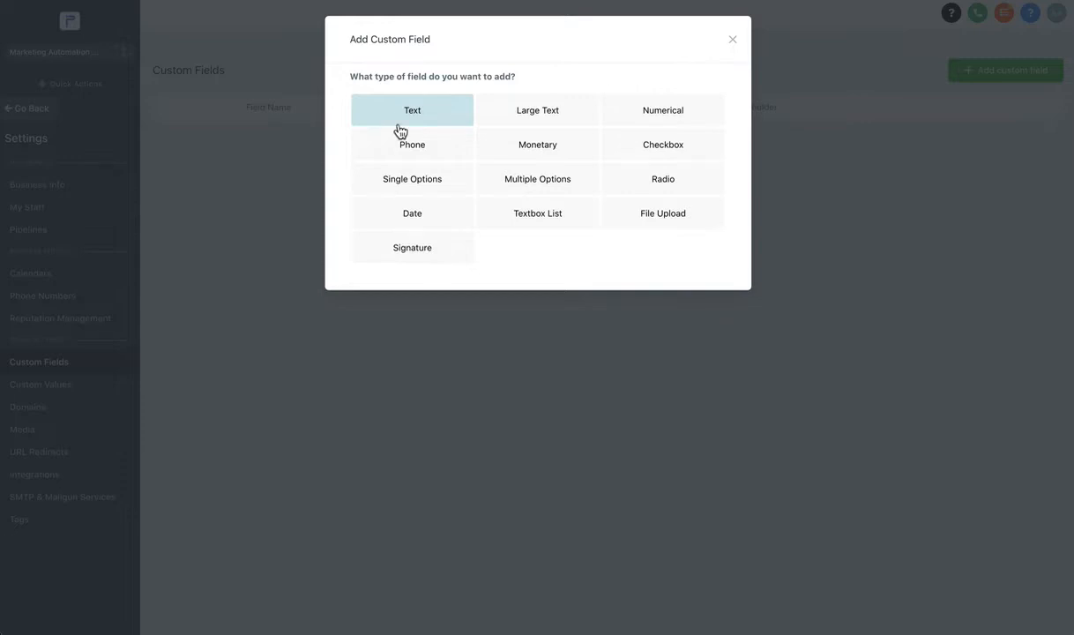
{"action": "left_click", "coordinate": [421, 107]}
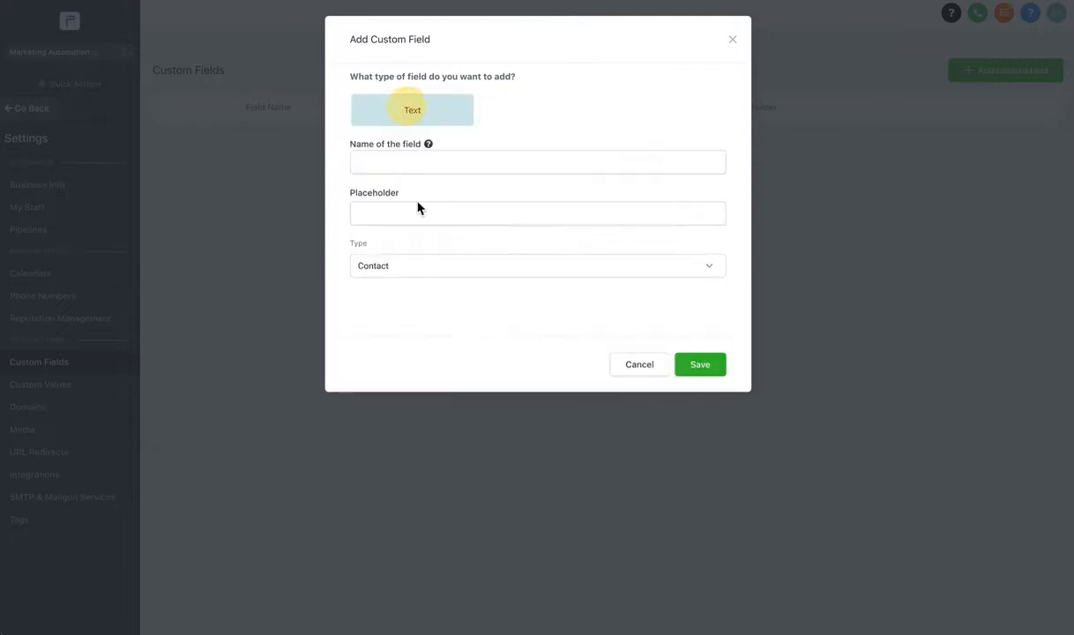
{"action": "left_click", "coordinate": [734, 41]}
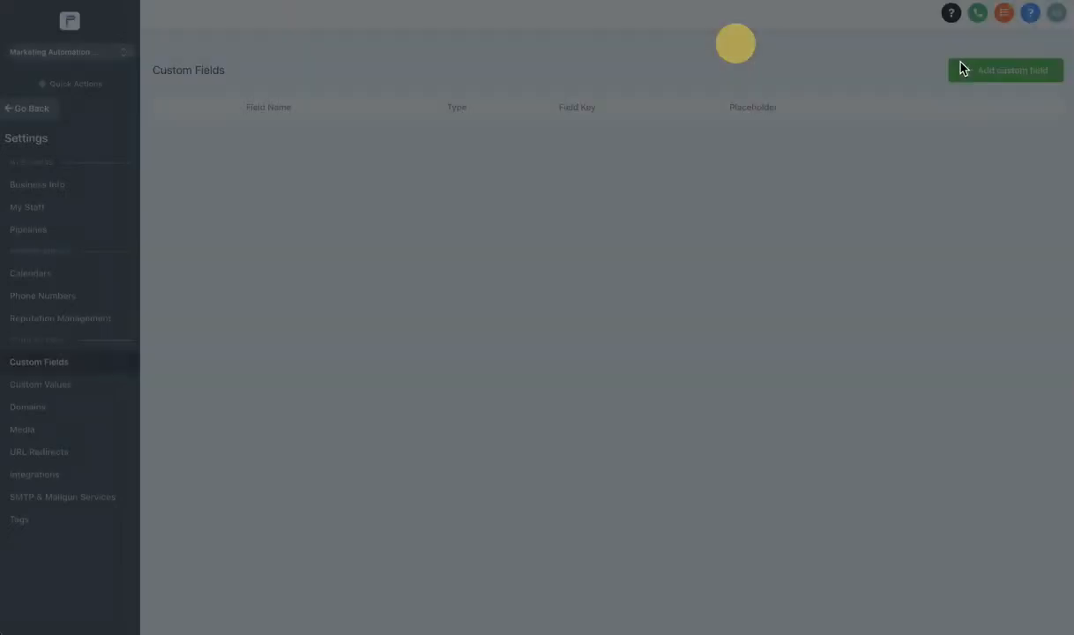
{"action": "left_click", "coordinate": [993, 72]}
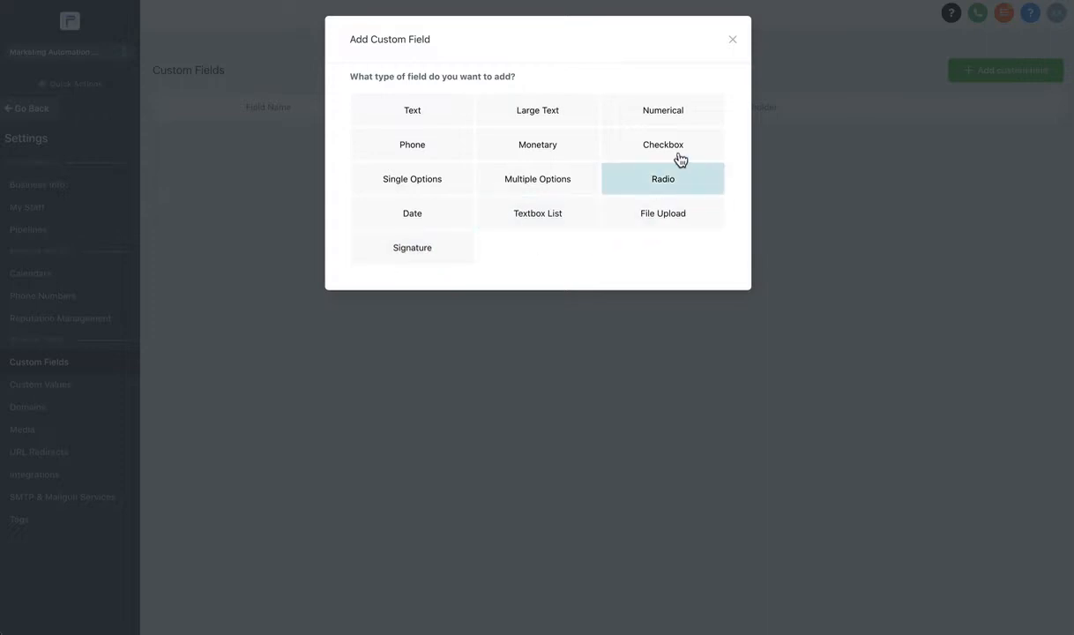
Choose a Numerical field and set its name and placeholder to 'Policy Number'.
{"action": "left_click", "coordinate": [658, 121]}
{"action": "left_click", "coordinate": [465, 166]}
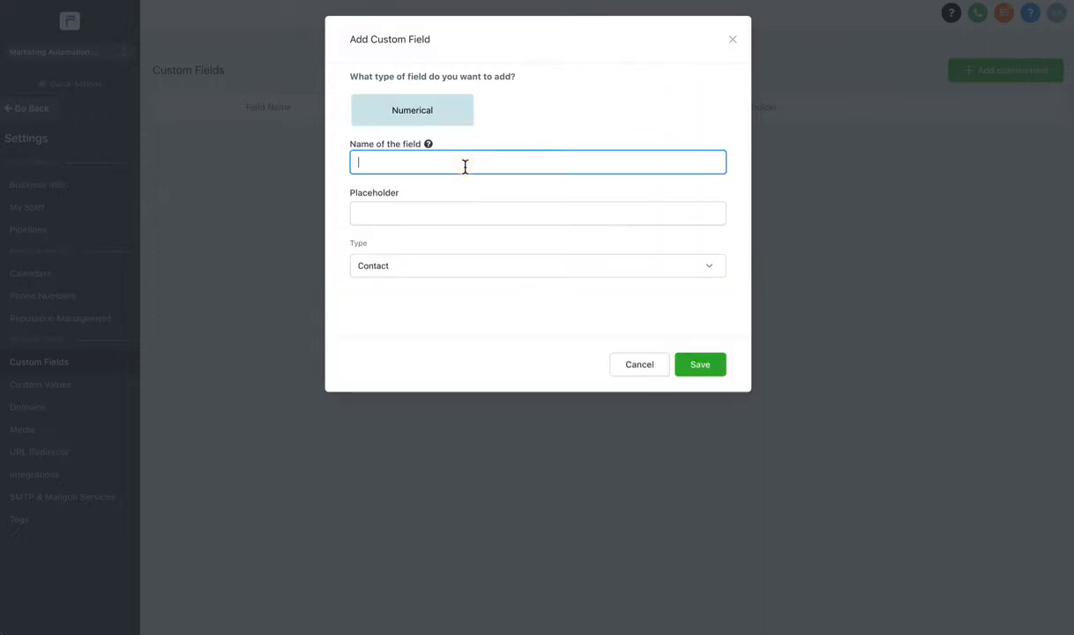
{"action": "type", "text": "Policy Number"}
{"action": "key", "text": "ctrl+a"}
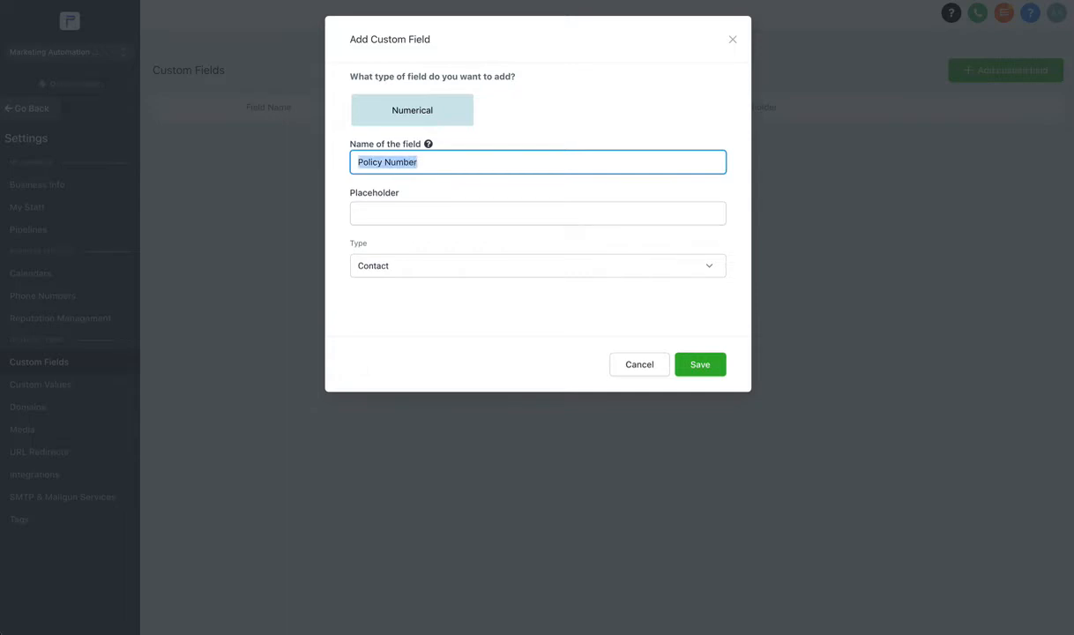
{"action": "key", "text": "ctrl+c"}
{"action": "left_click", "coordinate": [463, 214]}
{"action": "key", "text": "ctrl+v"}
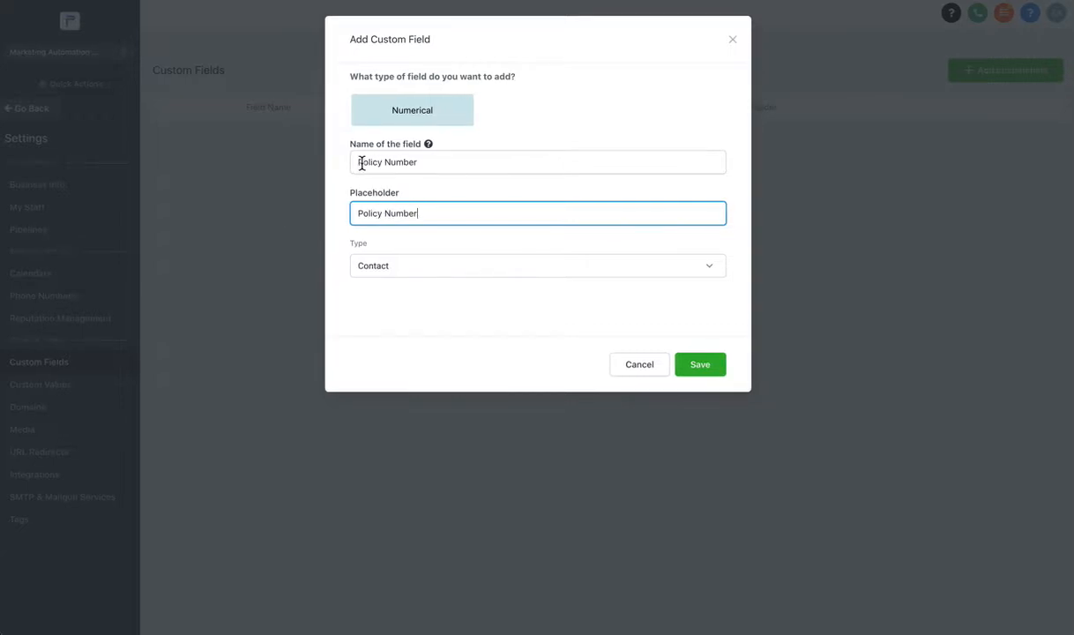
{"action": "left_click_drag", "start_coordinate": [360, 162], "coordinate": [431, 167]}
{"action": "left_click", "coordinate": [383, 212]}
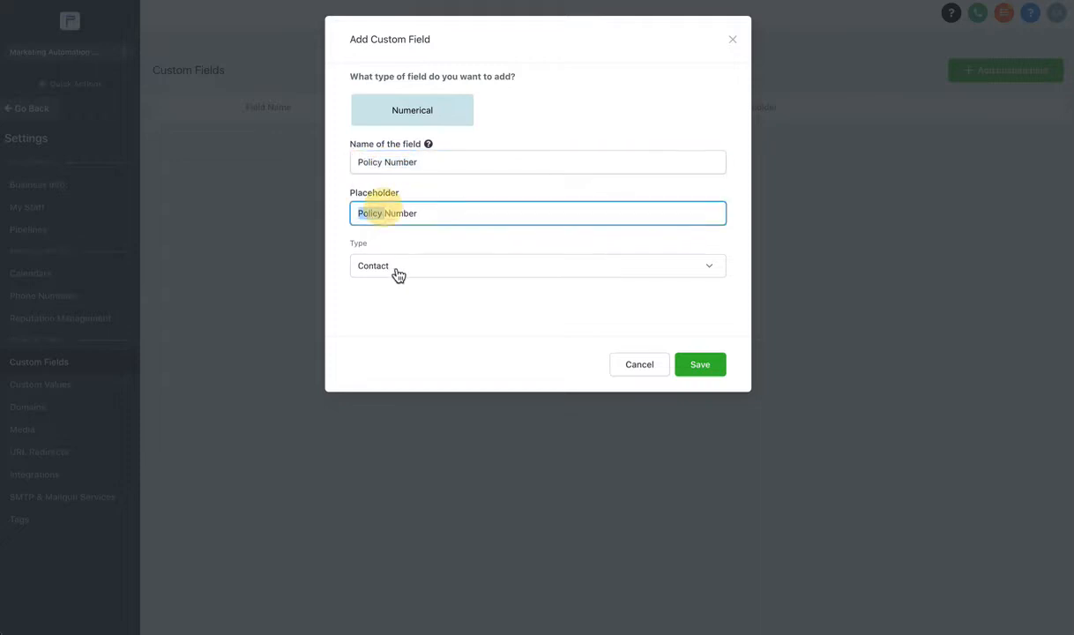
Keep Contact as the record type, save the field, and go back to the contact.
{"action": "left_click", "coordinate": [397, 270]}
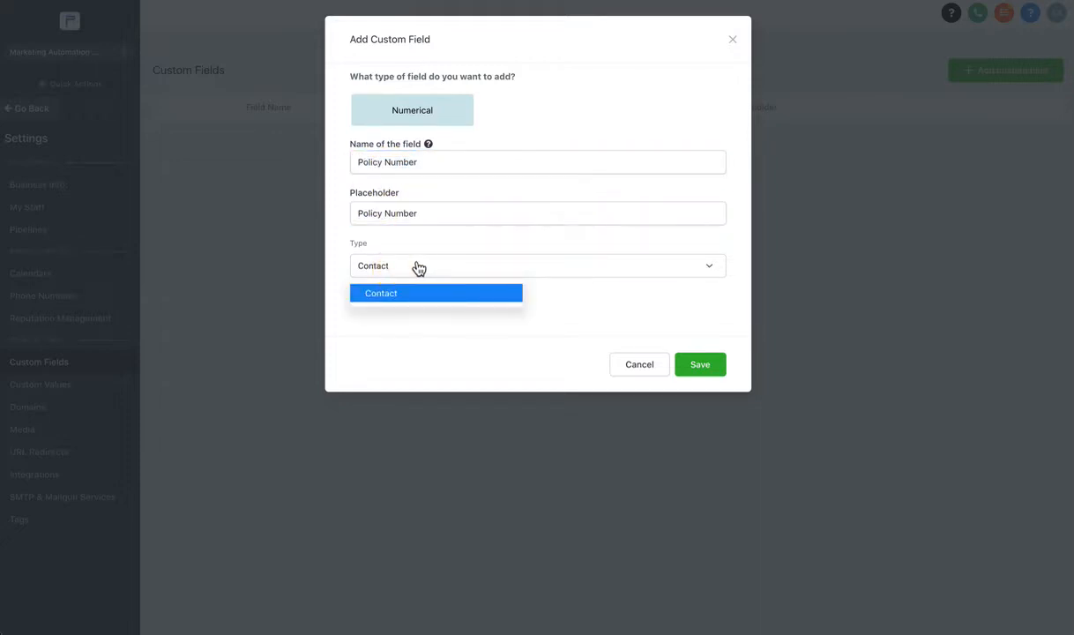
{"action": "left_click", "coordinate": [383, 294]}
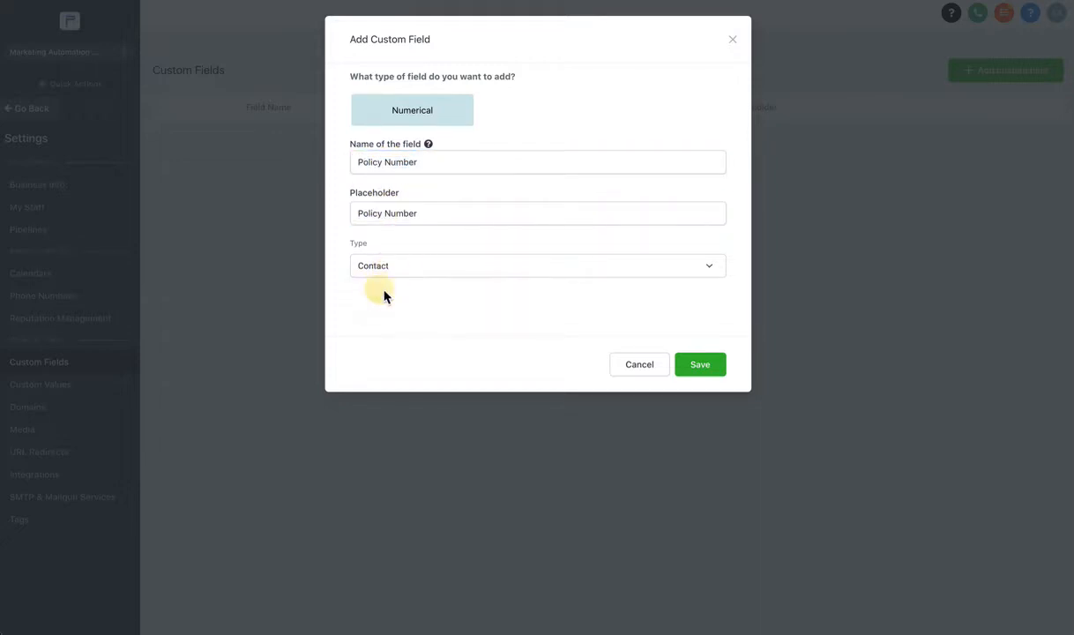
{"action": "left_click", "coordinate": [703, 369]}
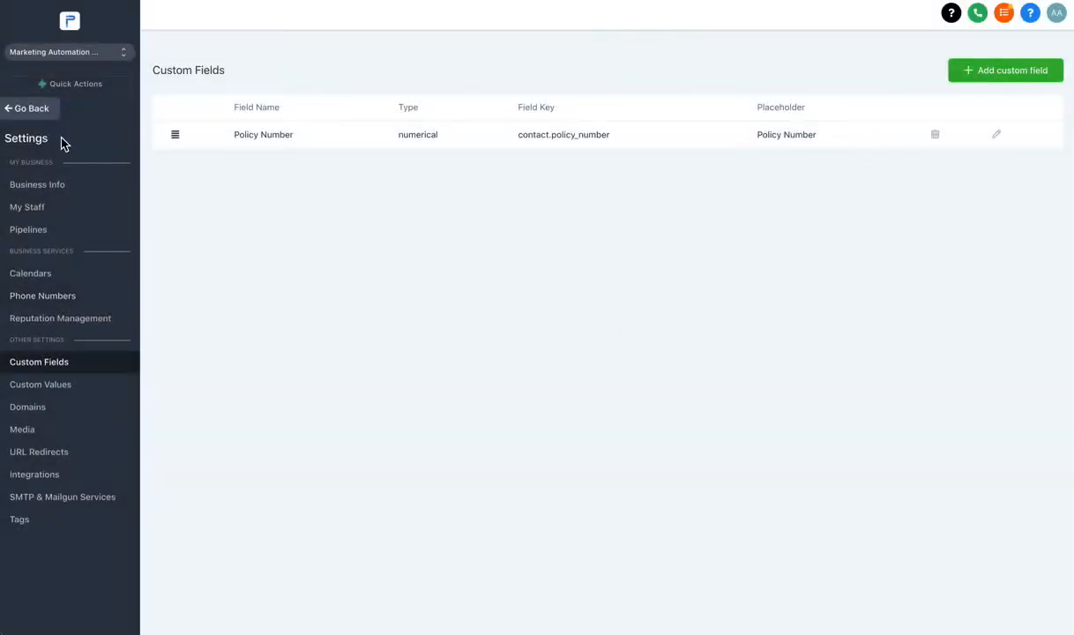
{"action": "left_click", "coordinate": [34, 109]}
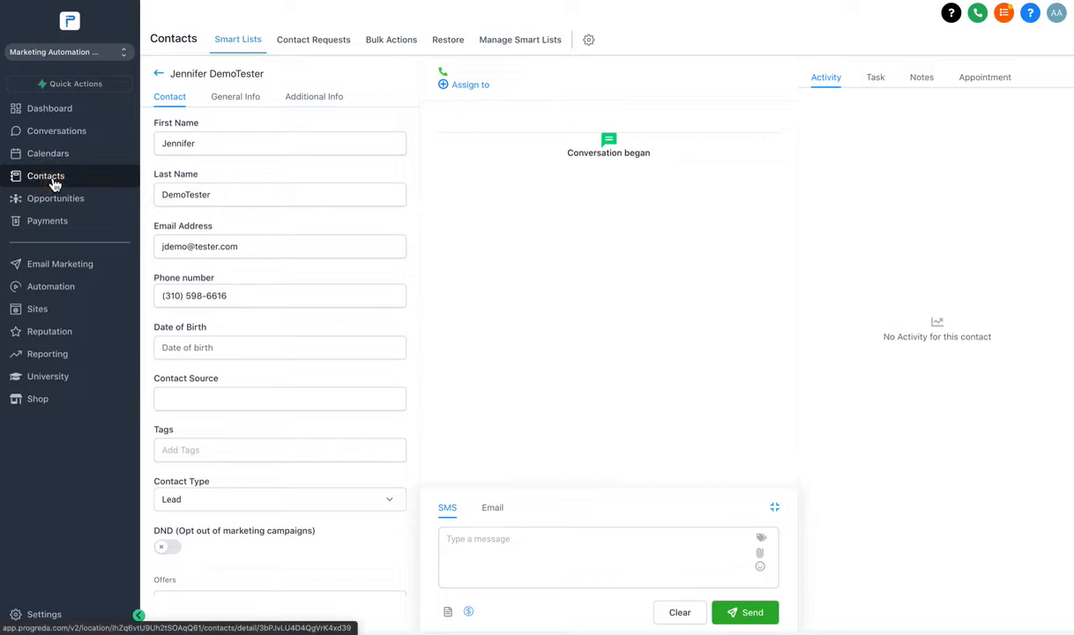
Enter and save the contact's policy number under Additional Info, then open Settings.
{"action": "left_click", "coordinate": [314, 106]}
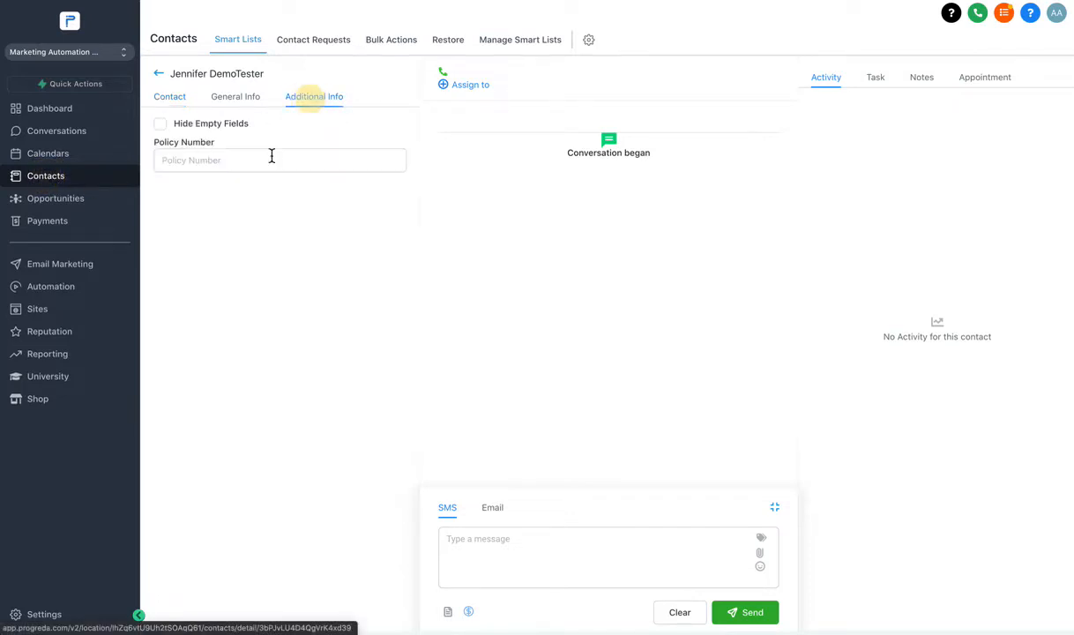
{"action": "left_click", "coordinate": [201, 164]}
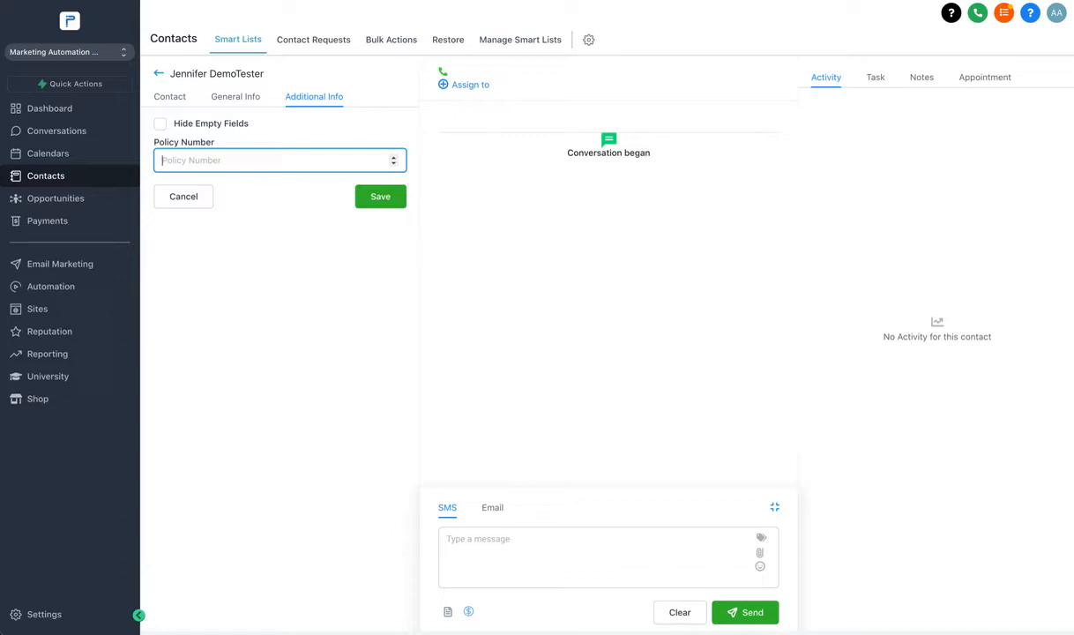
{"action": "left_click", "coordinate": [383, 203]}
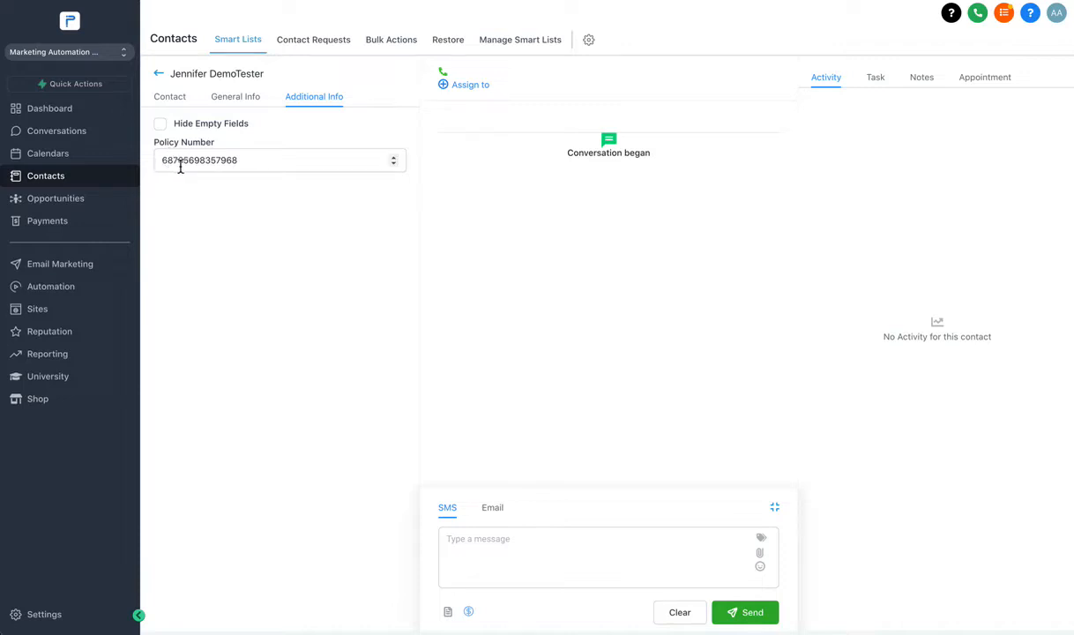
{"action": "left_click", "coordinate": [39, 611]}
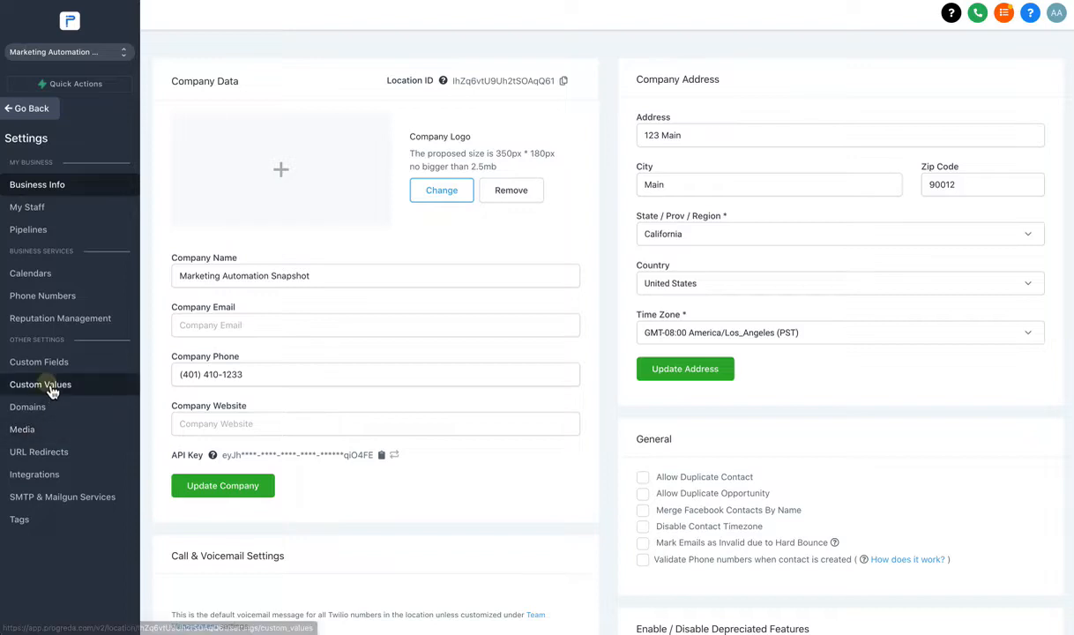
Go to Custom Fields and start a new Radio-type custom field.
{"action": "left_click", "coordinate": [50, 388]}
{"action": "left_click", "coordinate": [53, 364]}
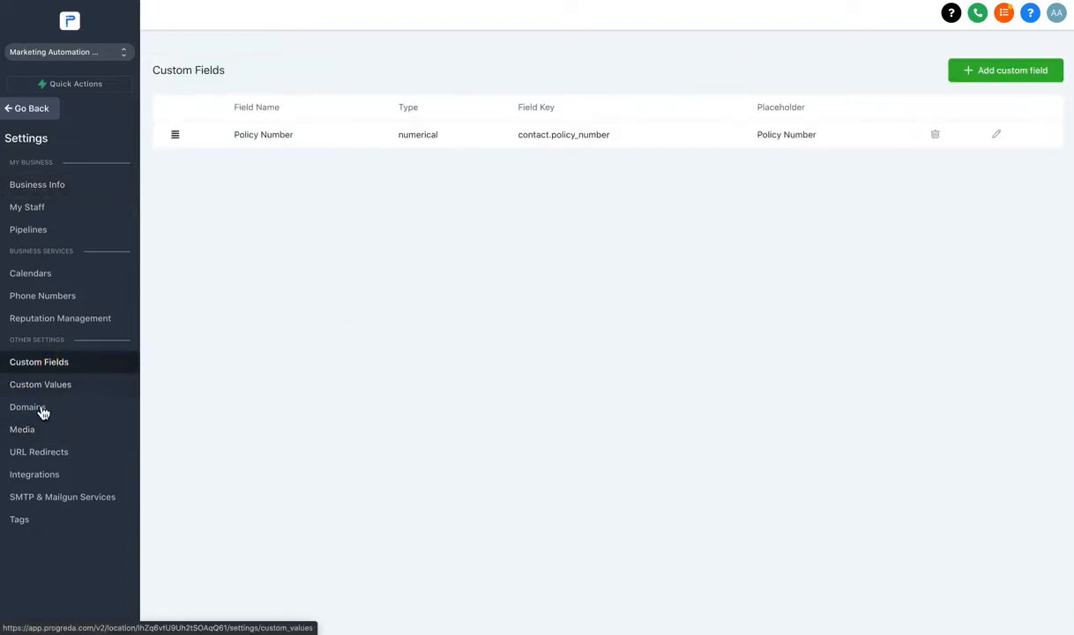
{"action": "left_click", "coordinate": [47, 390]}
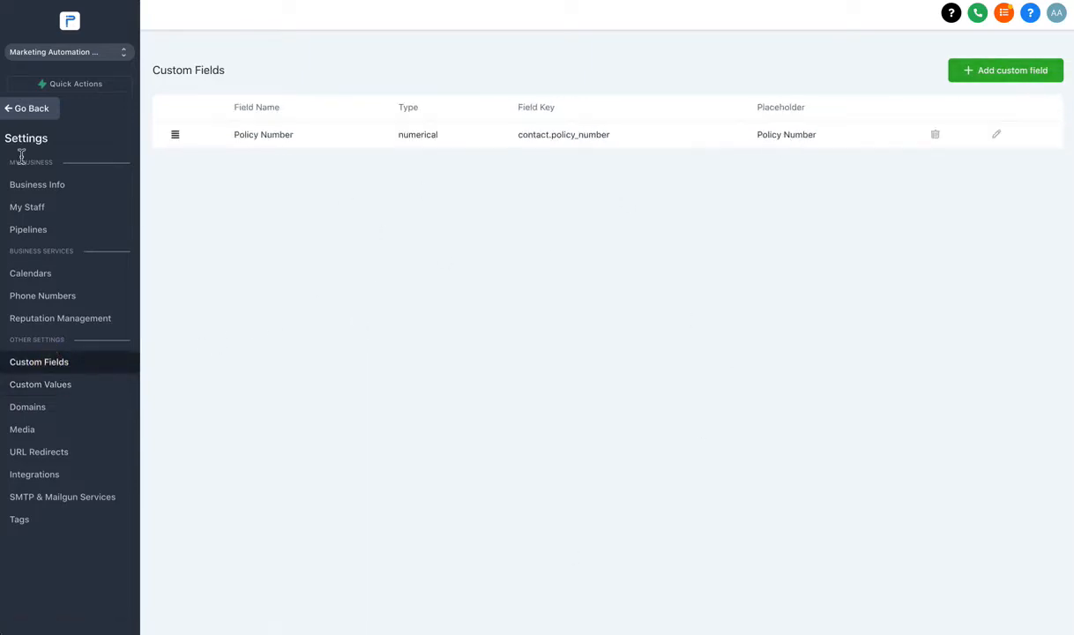
{"action": "left_click", "coordinate": [1016, 78]}
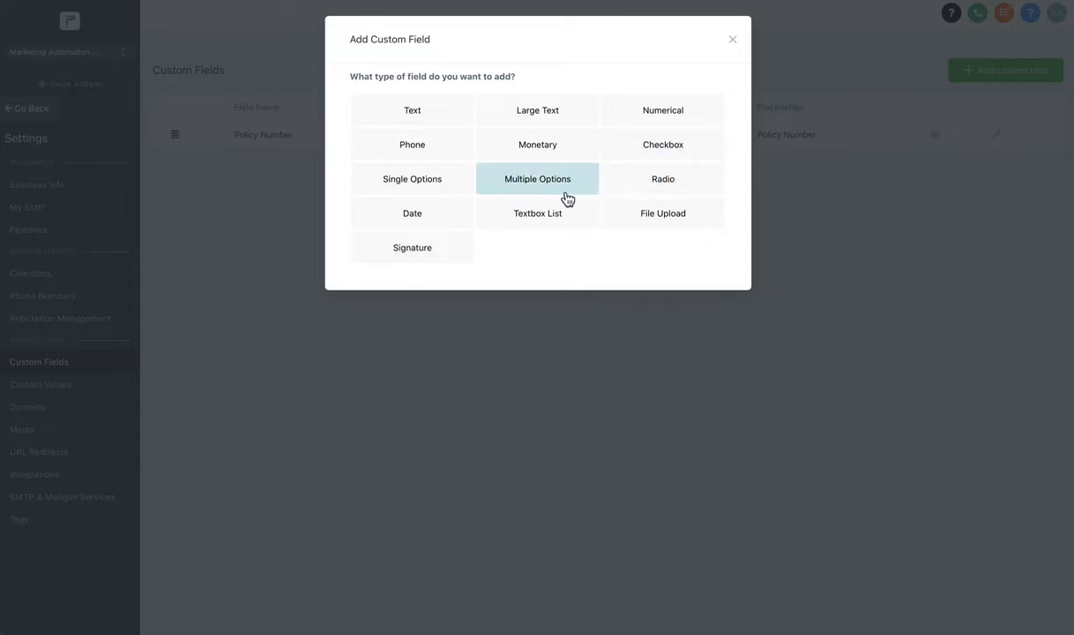
{"action": "left_click", "coordinate": [636, 186]}
Name the field 'Current Speaker' with placeholder 'Is Client a Current Speaker?'.
{"action": "left_click", "coordinate": [369, 160]}
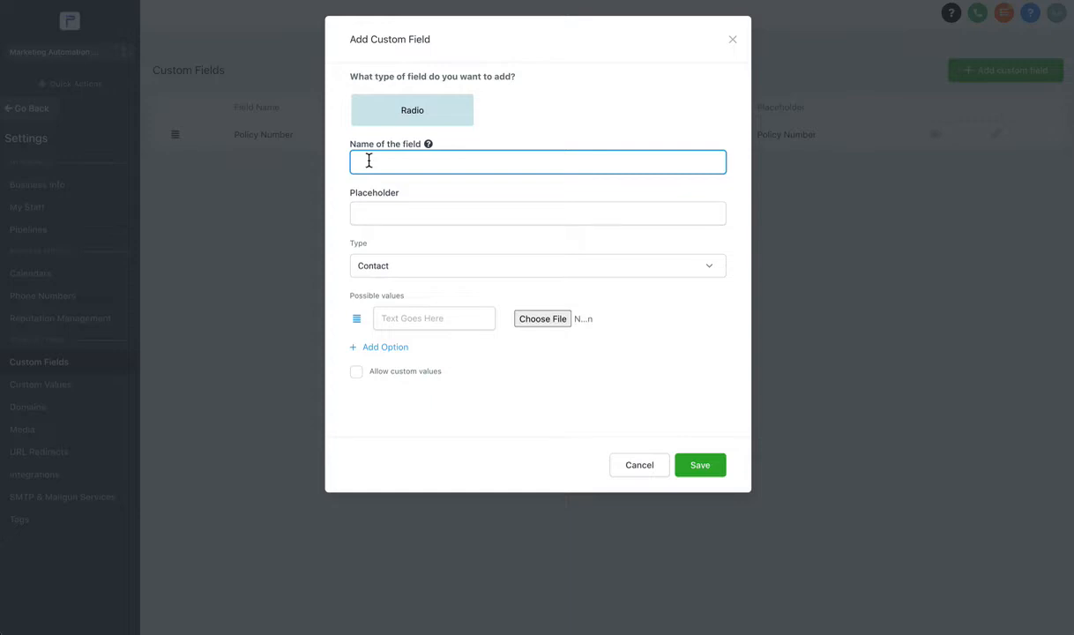
{"action": "type", "text": "Current Speaker"}
{"action": "key", "text": "ctrl+a"}
{"action": "left_click", "coordinate": [365, 212]}
{"action": "key", "text": "ctrl+v"}
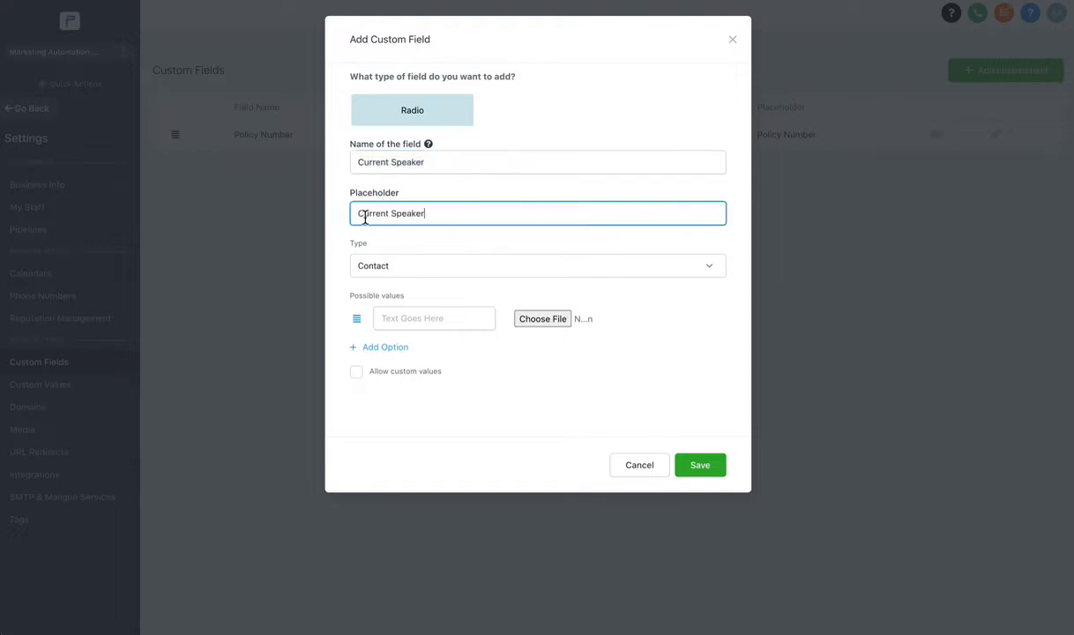
{"action": "type", "text": "Is Client a"}
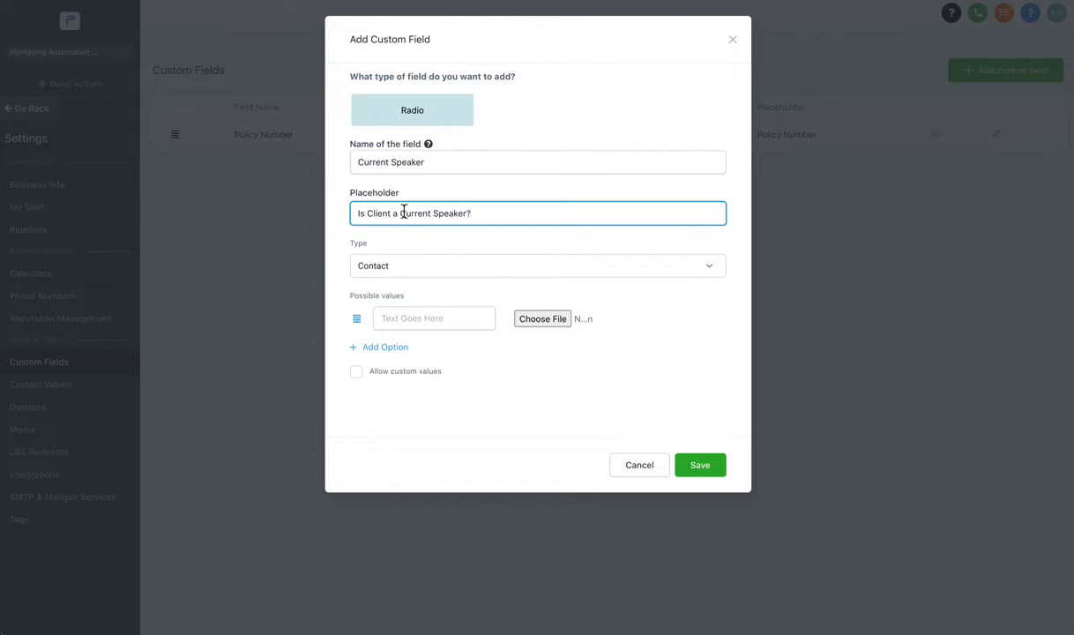
Add options 'Yes, Current Speaker' and 'Not a Current Speaker', save, and return to the contact.
{"action": "left_click", "coordinate": [402, 317]}
{"action": "type", "text": "Y"}
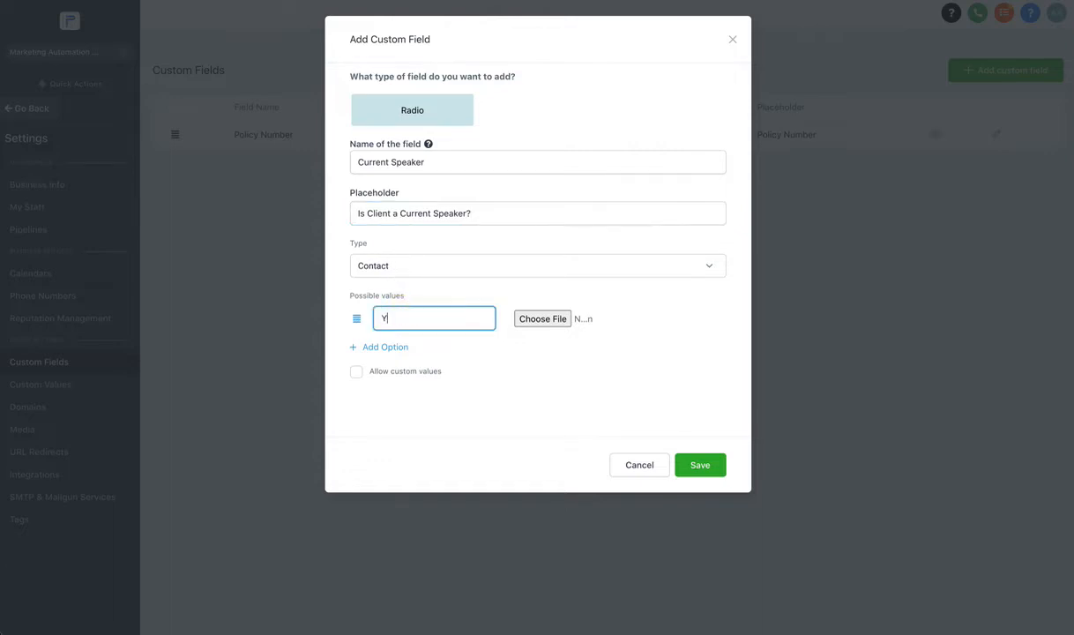
{"action": "type", "text": "es"}
{"action": "left_click", "coordinate": [397, 347]}
{"action": "left_click", "coordinate": [407, 352]}
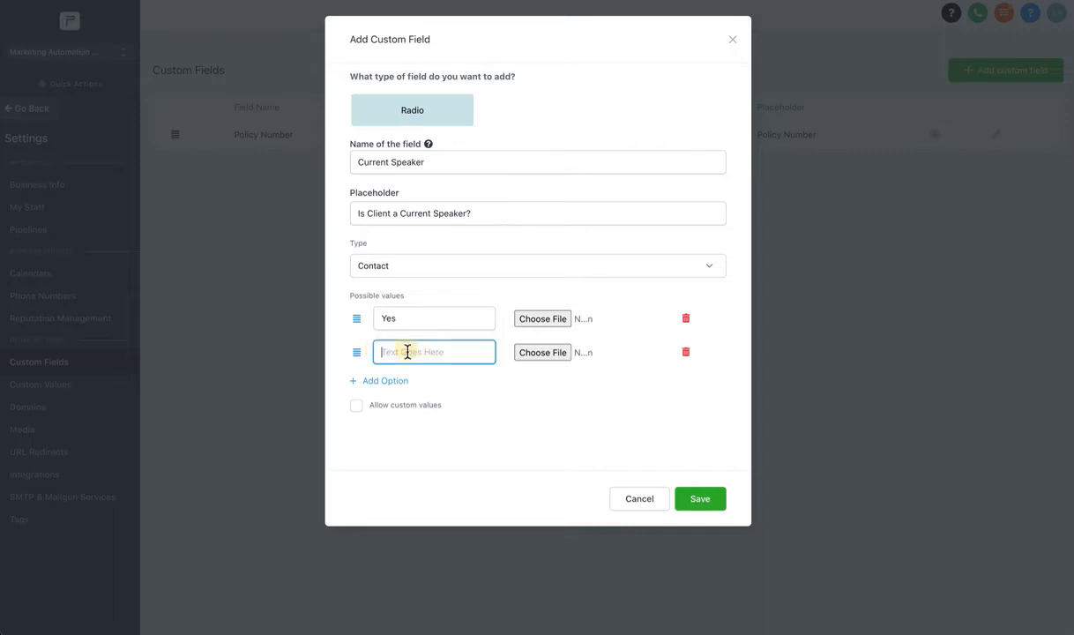
{"action": "type", "text": "No"}
{"action": "left_click", "coordinate": [412, 319]}
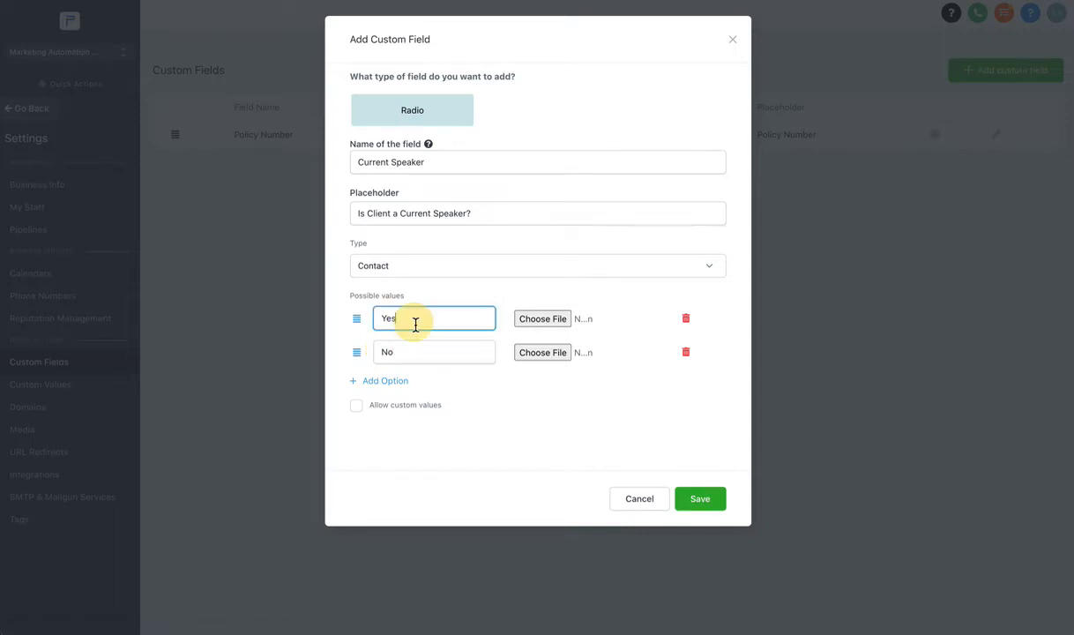
{"action": "type", "text": ", Current Speaker"}
{"action": "left_click", "coordinate": [416, 349]}
{"action": "type", "text": "t a Curre"}
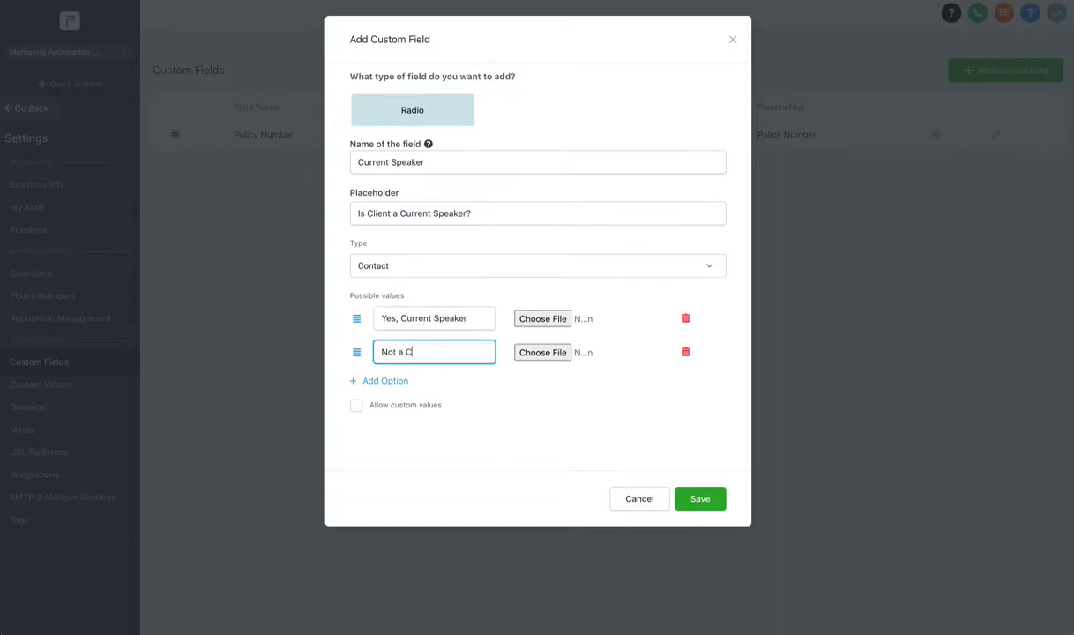
{"action": "type", "text": "nt Speaker"}
{"action": "left_click", "coordinate": [699, 500]}
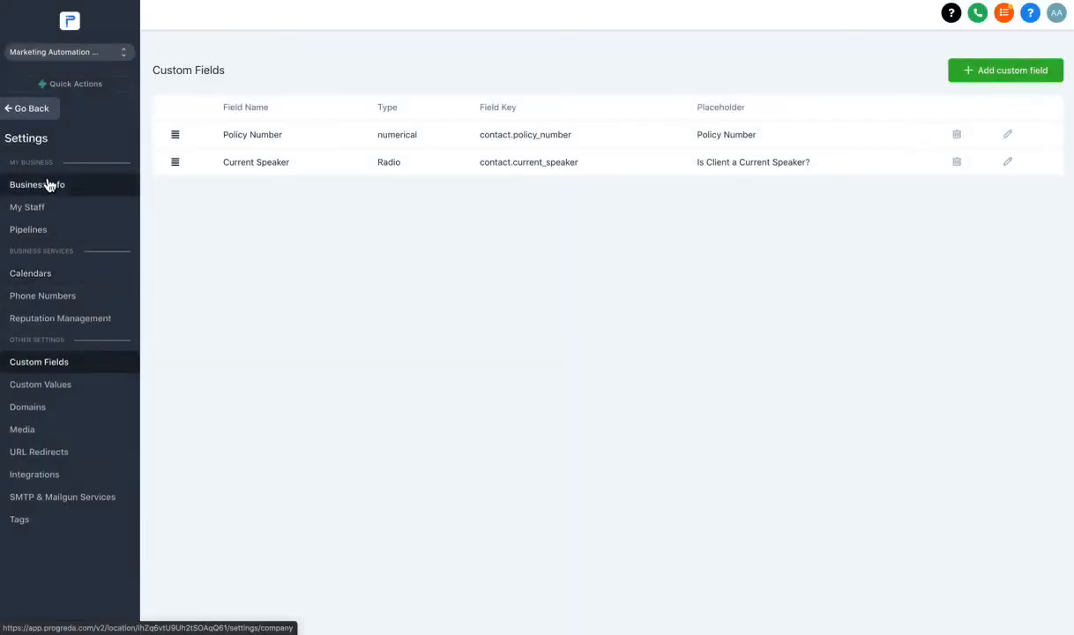
{"action": "left_click", "coordinate": [32, 110]}
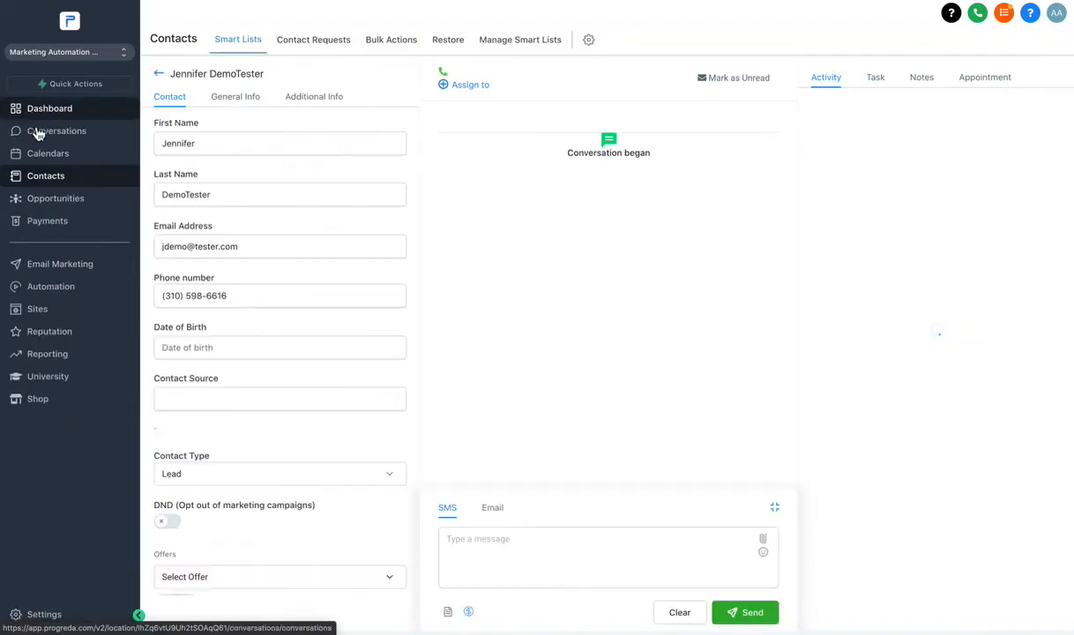
Select 'Yes, Current Speaker' in the contact's Current Speaker field, then open Settings.
{"action": "left_click", "coordinate": [313, 99]}
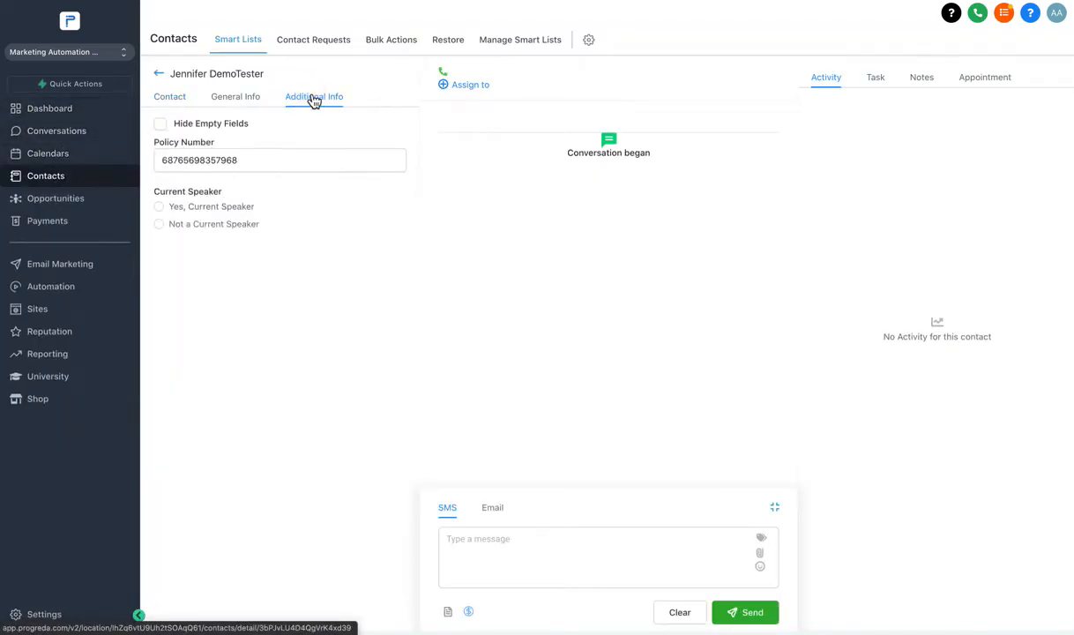
{"action": "left_click", "coordinate": [159, 207]}
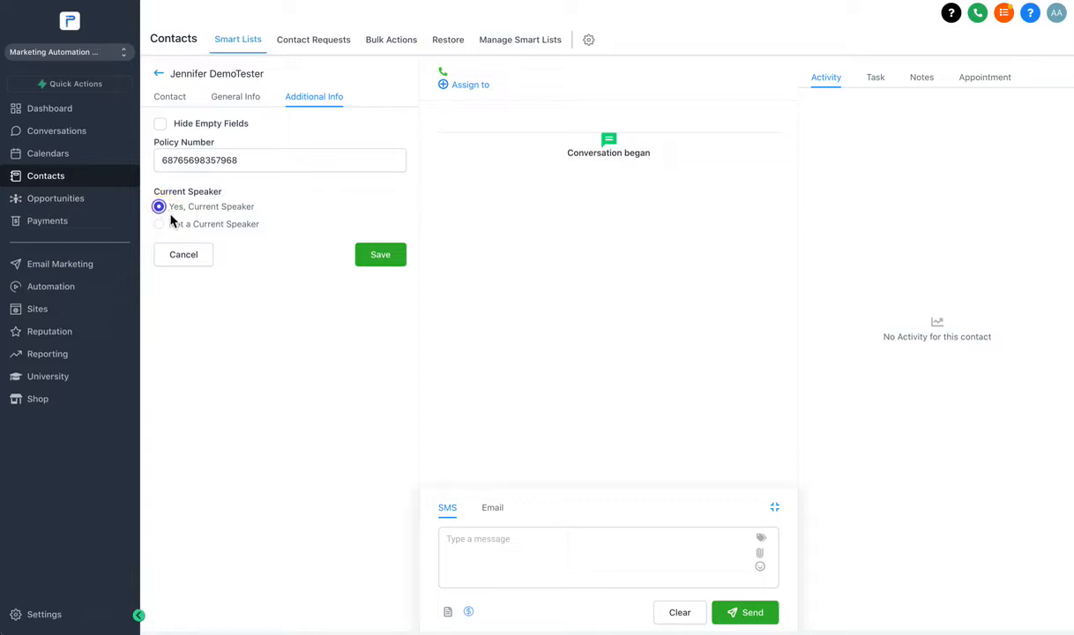
{"action": "left_click", "coordinate": [42, 618]}
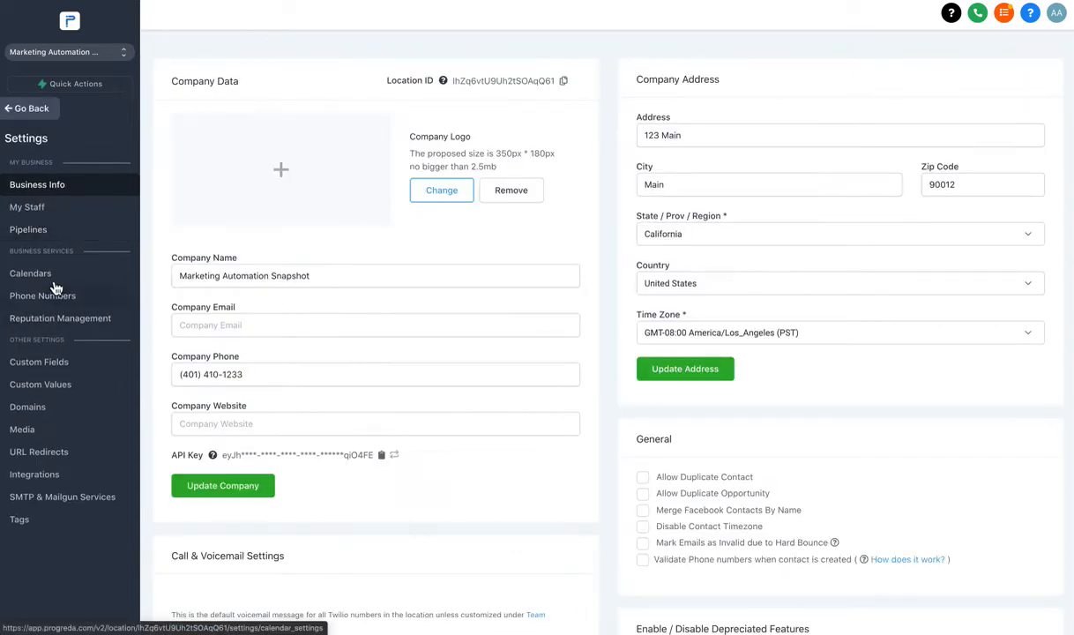
Go to Custom Fields and start a new Monetary-type custom field.
{"action": "left_click", "coordinate": [52, 384]}
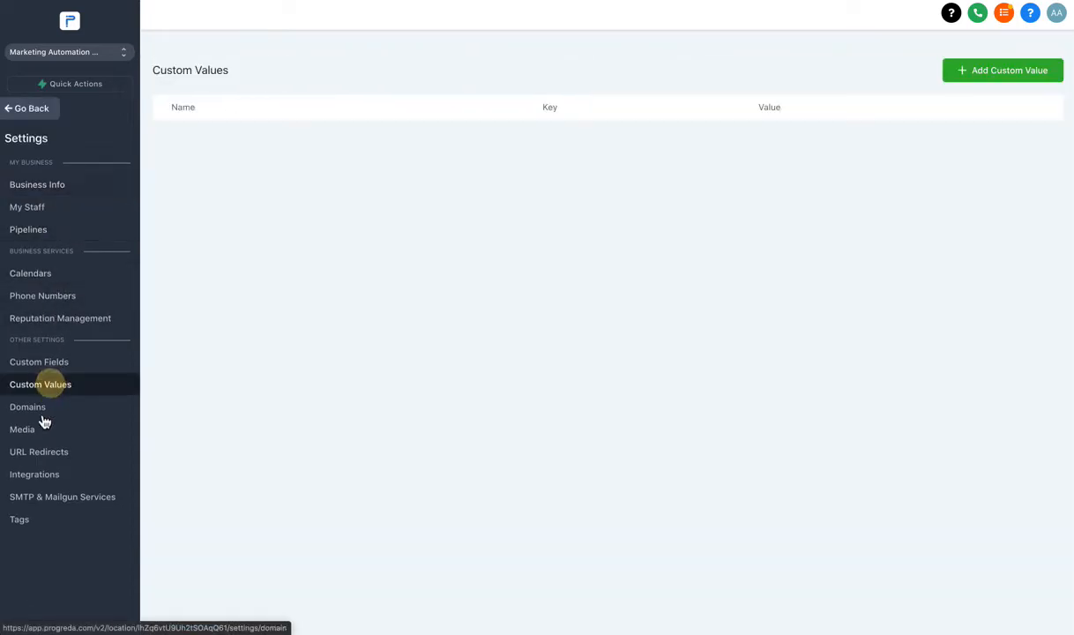
{"action": "left_click", "coordinate": [39, 363]}
{"action": "left_click", "coordinate": [961, 72]}
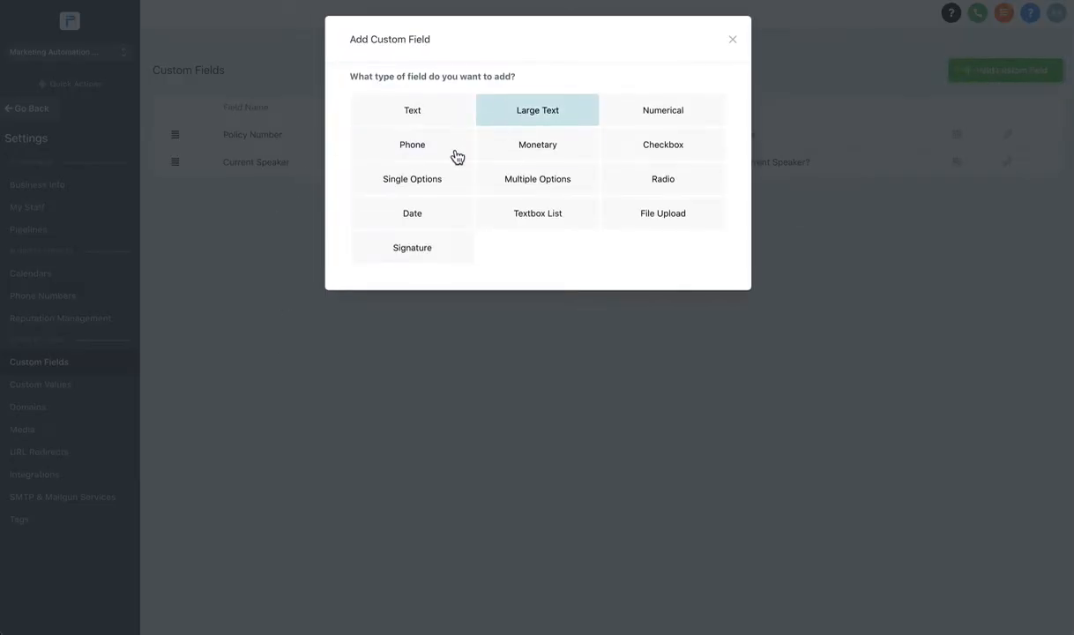
{"action": "left_click", "coordinate": [520, 148]}
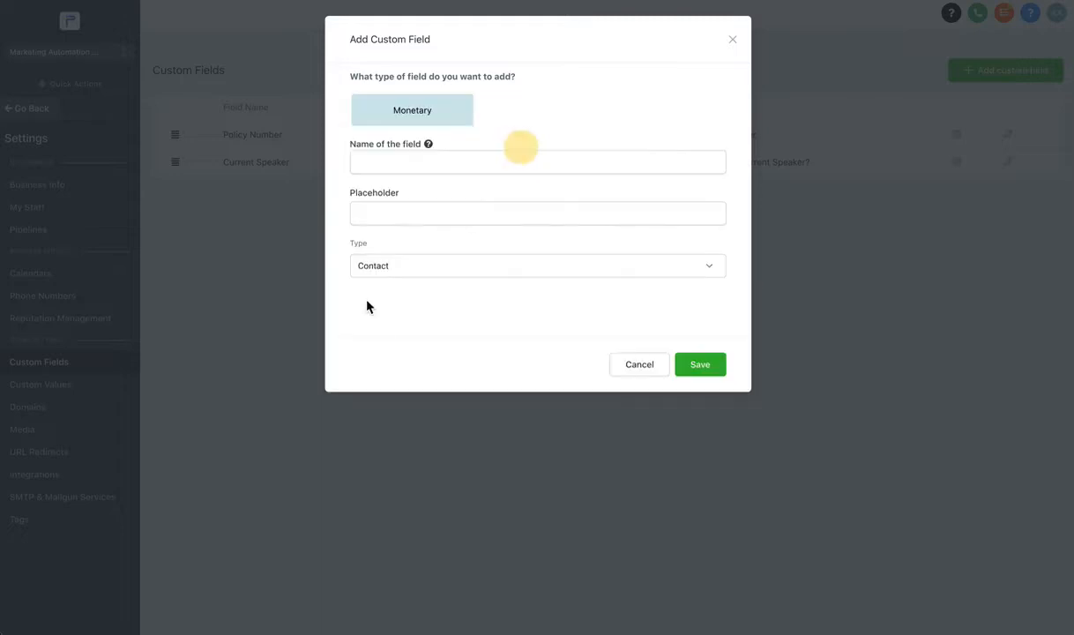
Name it 'Liquid' with placeholder 'How Much Does the Investor Have Liquid to Invest', save, and return.
{"action": "left_click", "coordinate": [379, 162]}
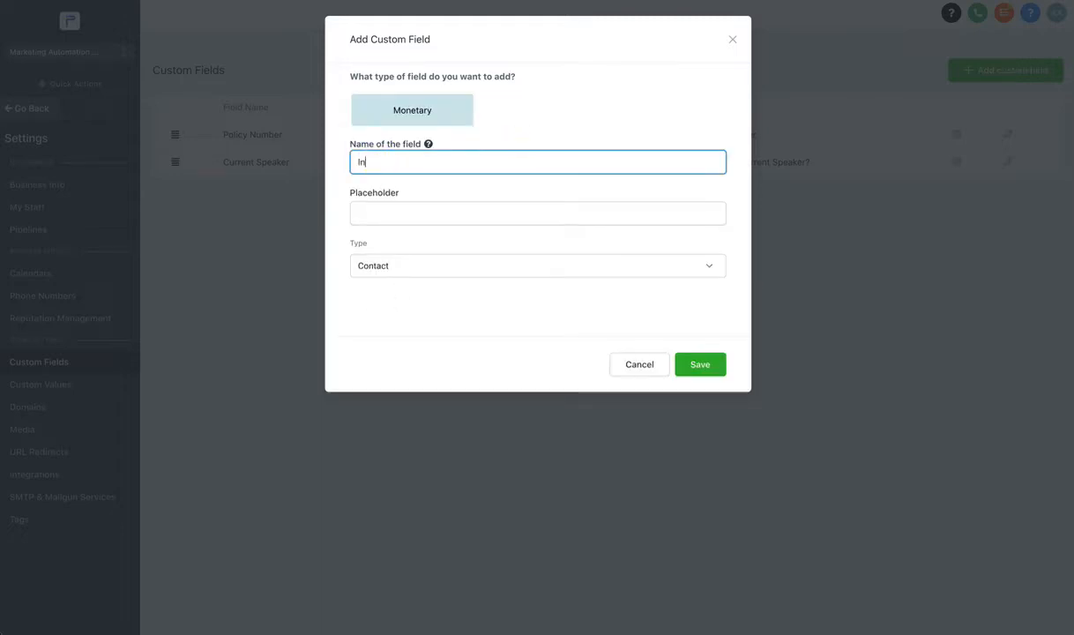
{"action": "type", "text": "Invesstment"}
{"action": "key", "text": "ctrl+a"}
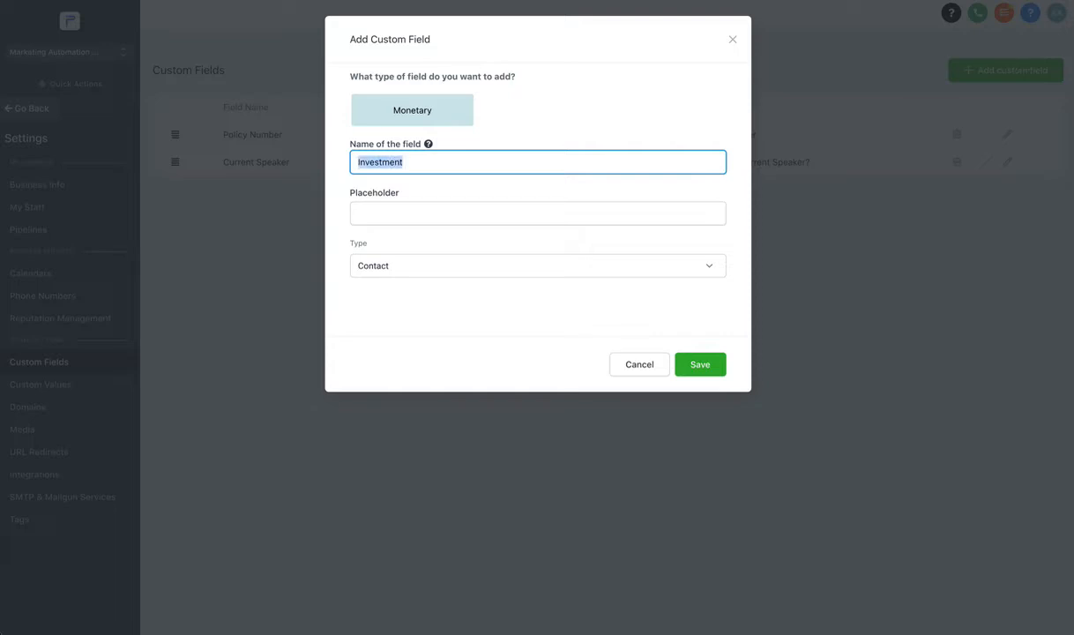
{"action": "type", "text": "Liquid"}
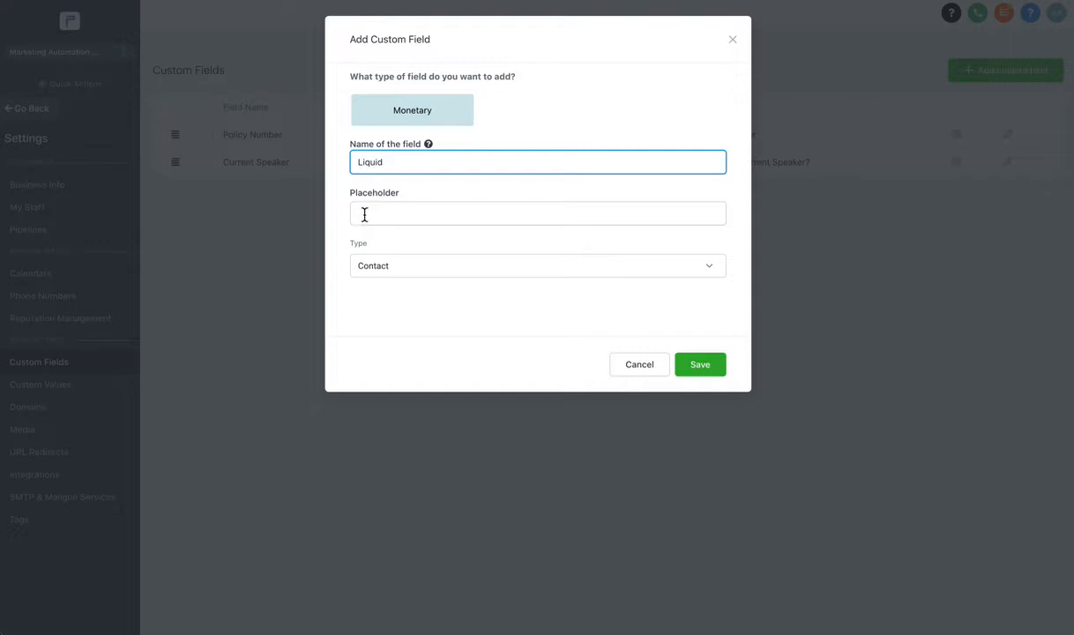
{"action": "left_click", "coordinate": [365, 214]}
{"action": "type", "text": "How Much"}
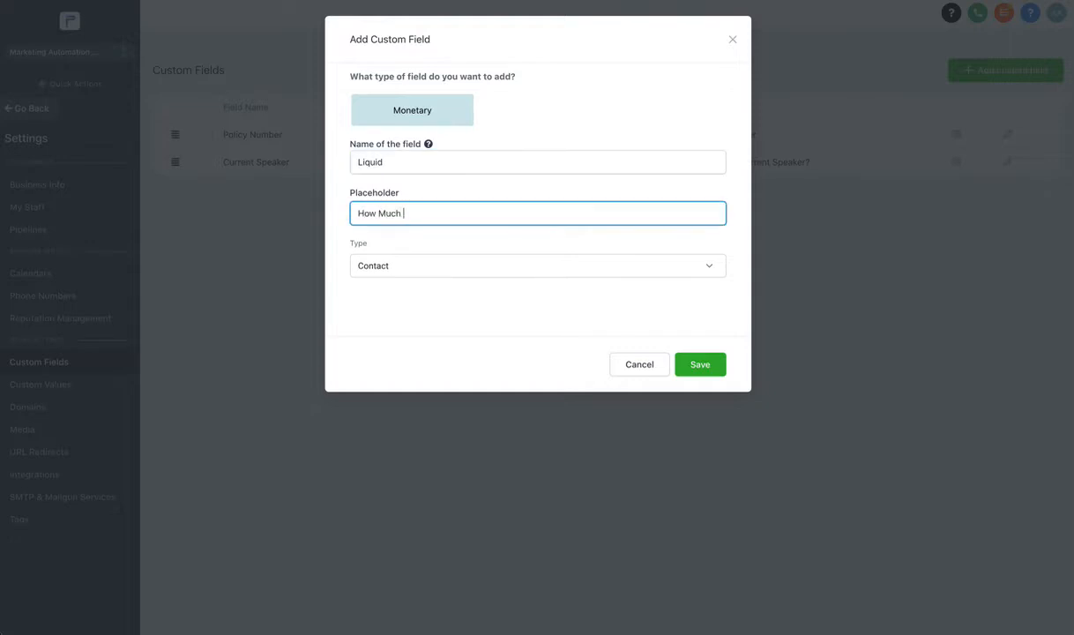
{"action": "type", "text": " Does the "}
{"action": "type", "text": "Investo"}
{"action": "type", "text": "r Have Lif"}
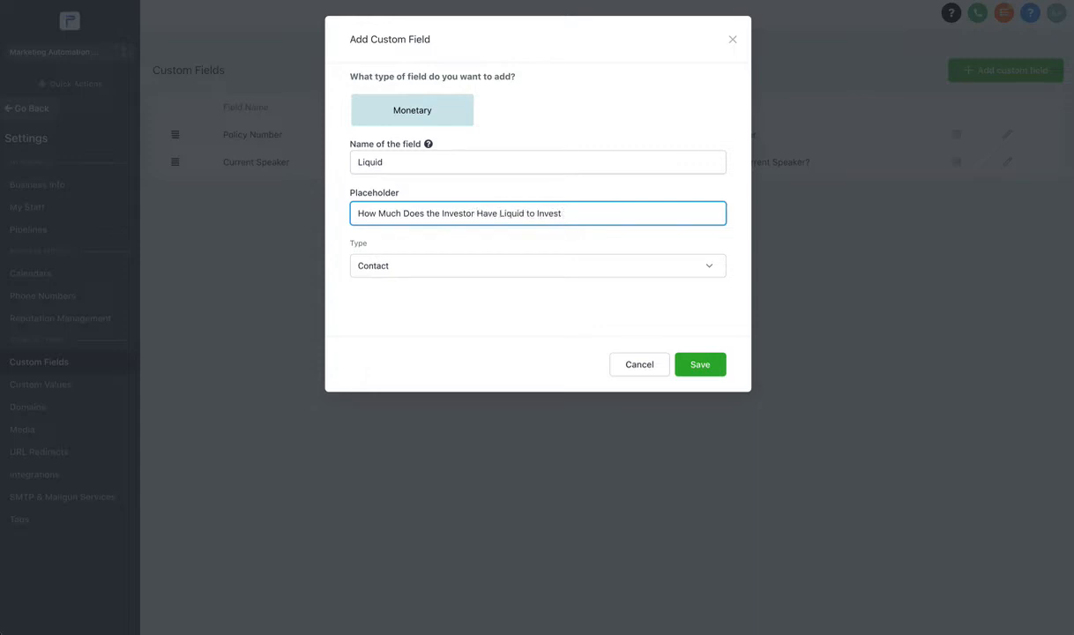
{"action": "left_click", "coordinate": [692, 361]}
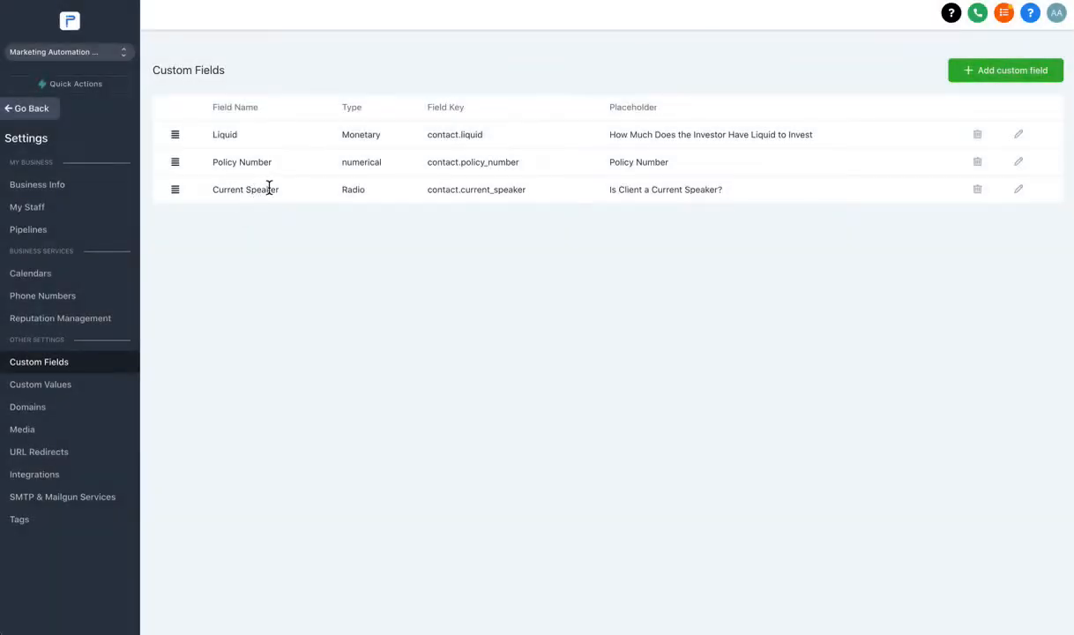
{"action": "left_click", "coordinate": [41, 110]}
Enter 100000 in the contact's Liquid field under Additional Info and save it.
{"action": "left_click", "coordinate": [304, 100]}
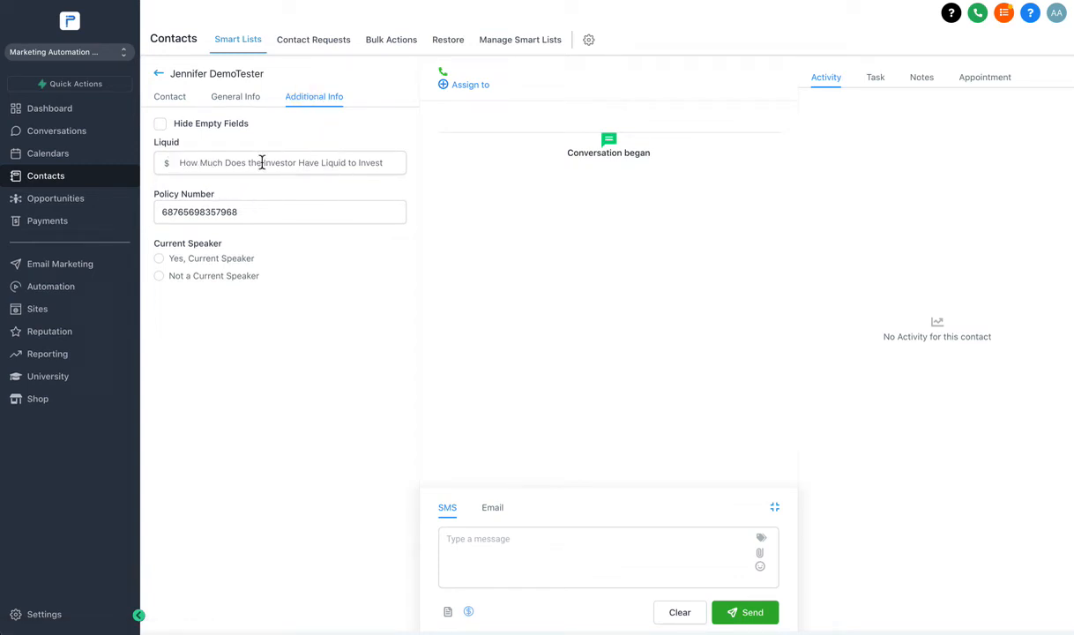
{"action": "left_click", "coordinate": [177, 146]}
{"action": "left_click_drag", "start_coordinate": [181, 146], "coordinate": [173, 146]}
{"action": "left_click", "coordinate": [194, 163]}
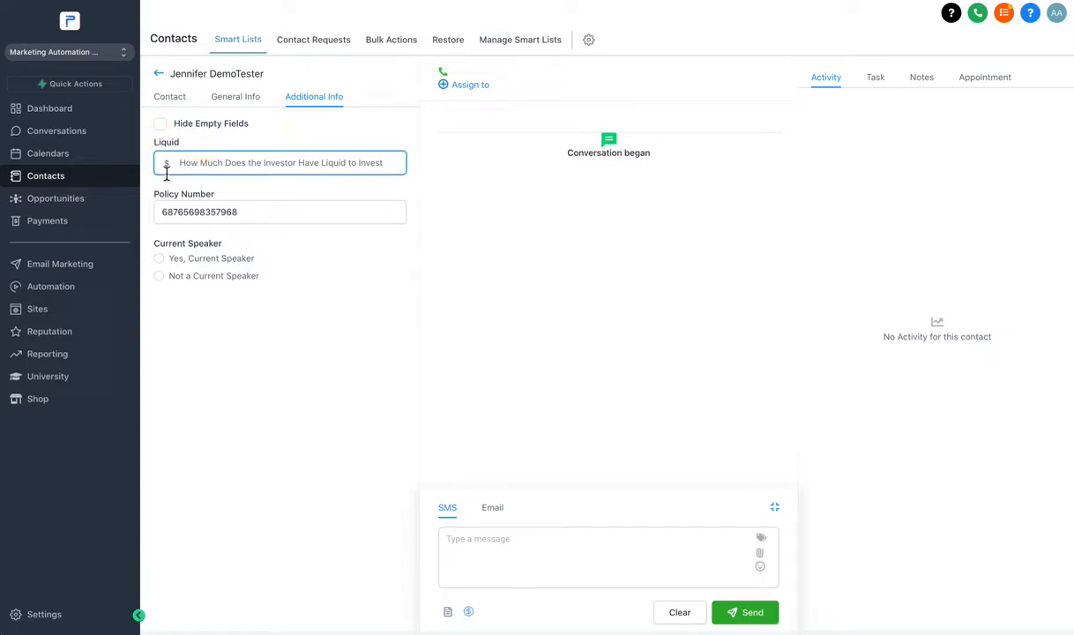
{"action": "left_click", "coordinate": [189, 164]}
{"action": "type", "text": "1000"}
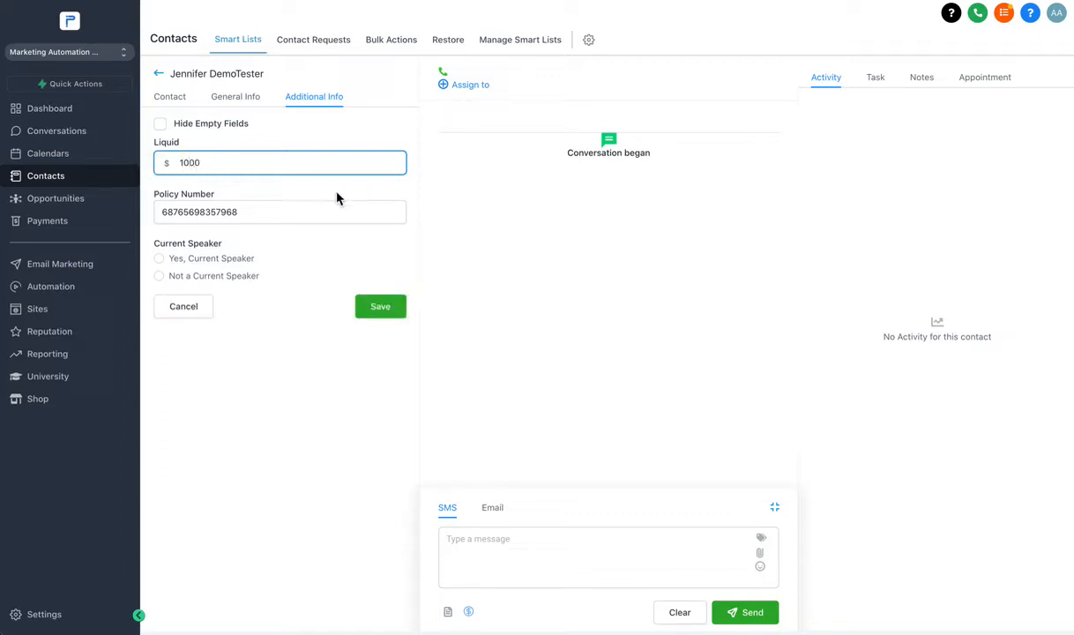
{"action": "type", "text": "000"}
{"action": "key", "text": "BackSpace"}
{"action": "left_click", "coordinate": [377, 307]}
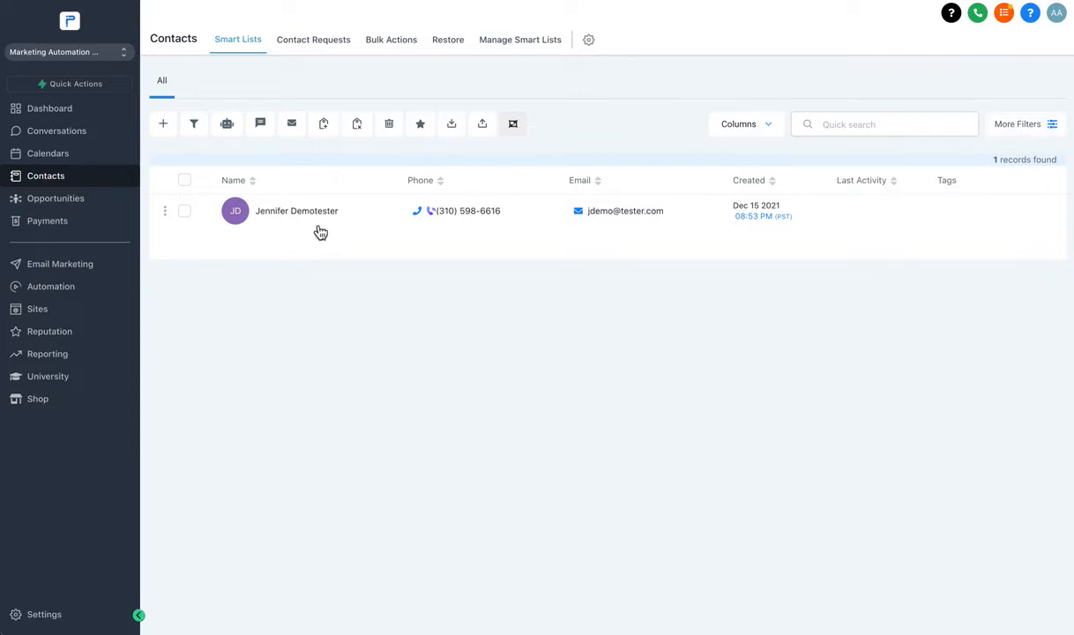
Start a new contact and fill in its first name, last name and e-mail address.
{"action": "left_click", "coordinate": [162, 124]}
{"action": "left_click", "coordinate": [423, 237]}
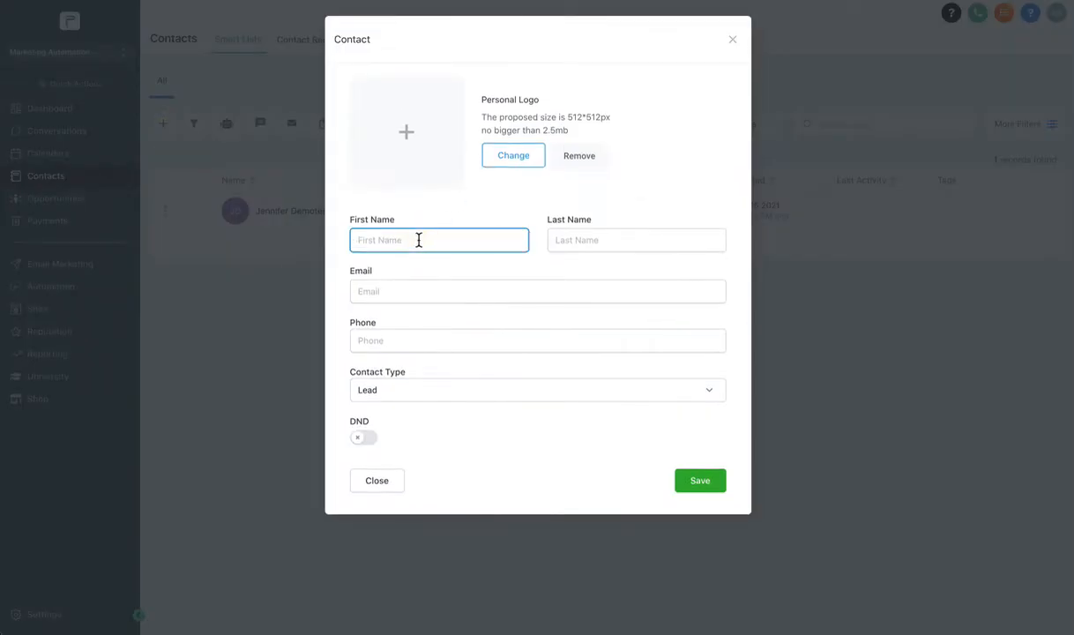
{"action": "type", "text": "John"}
{"action": "key", "text": "Tab"}
{"action": "type", "text": "Demo"}
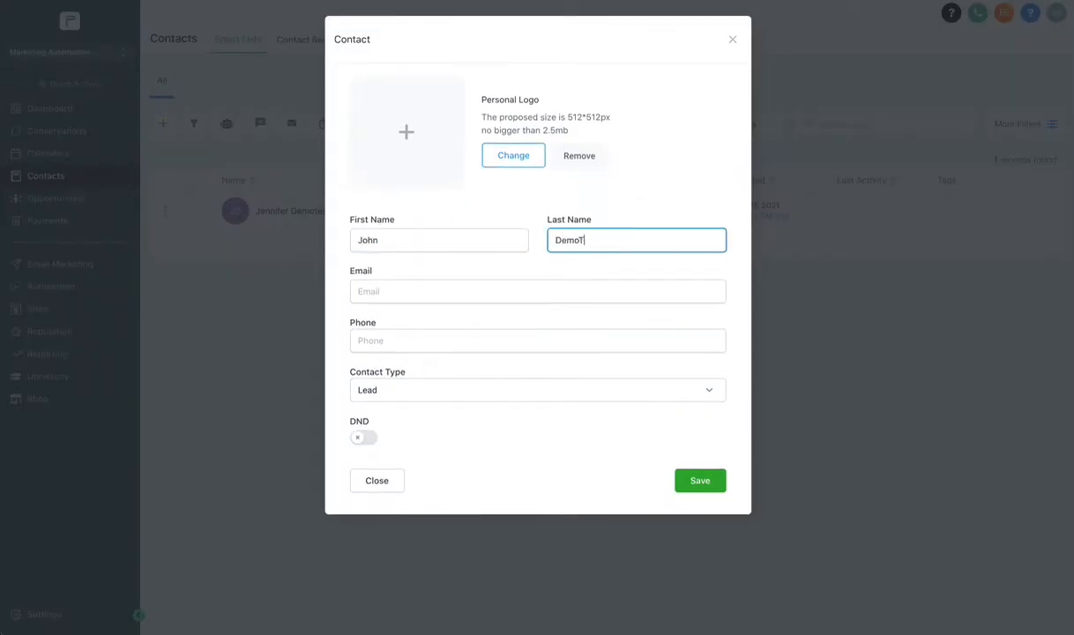
{"action": "key", "text": "Tab"}
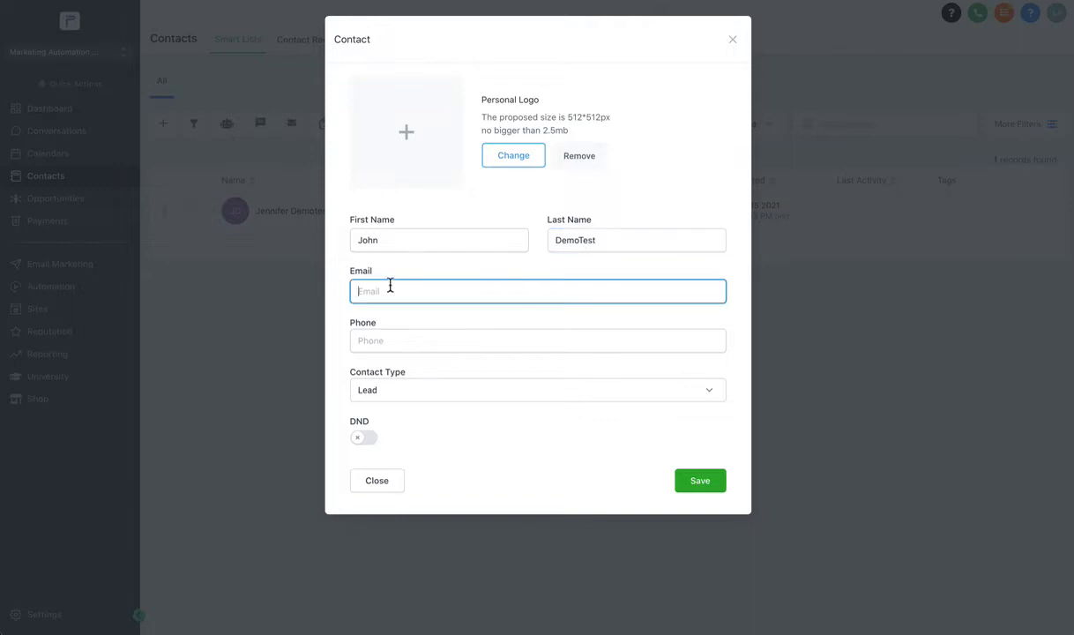
Enter a valid phone number for the contact and save it as a Lead.
{"action": "key", "text": "Tab"}
{"action": "type", "text": "+1123123124"}
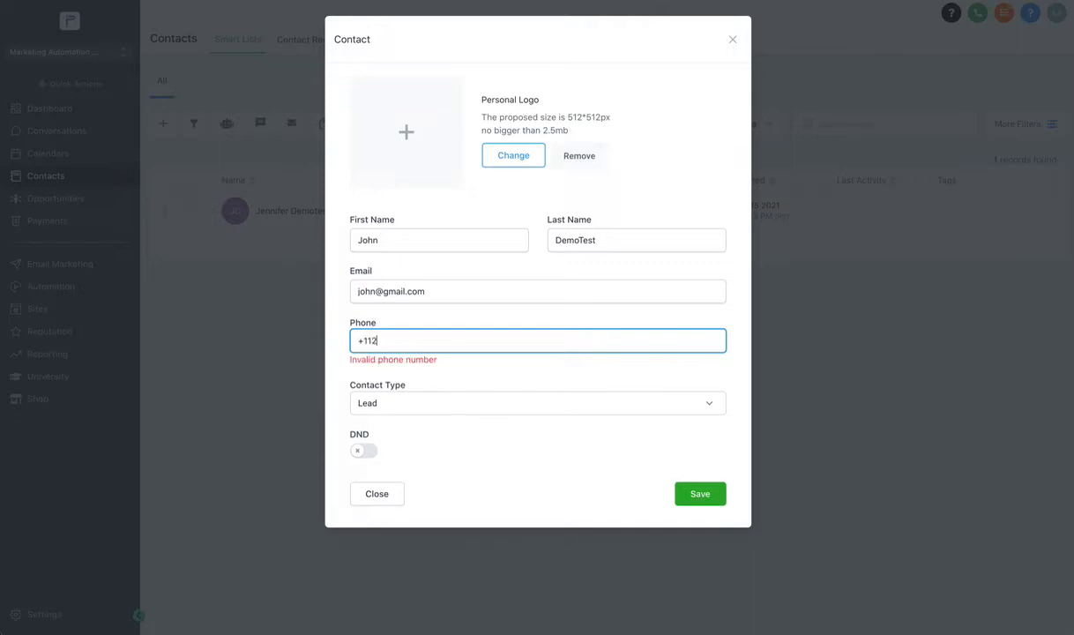
{"action": "double_click", "coordinate": [385, 340]}
{"action": "left_click", "coordinate": [375, 342]}
{"action": "type", "text": "0"}
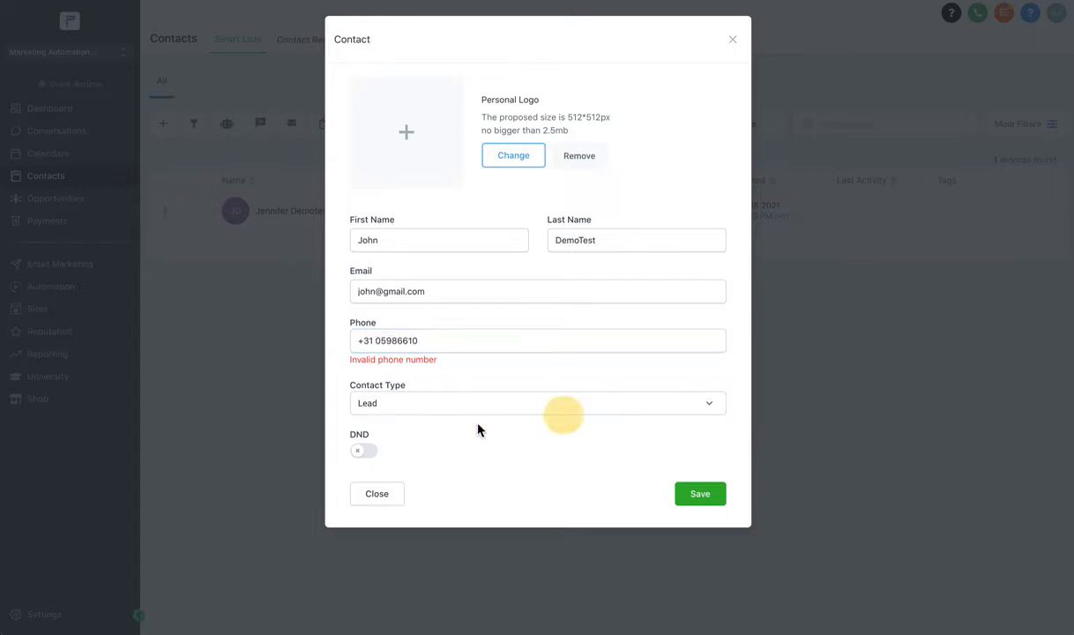
{"action": "left_click", "coordinate": [371, 340]}
{"action": "key", "text": "BackSpace"}
{"action": "key", "text": "BackSpace"}
{"action": "key", "text": "BackSpace"}
{"action": "key", "text": "BackSpace"}
{"action": "key", "text": "BackSpace"}
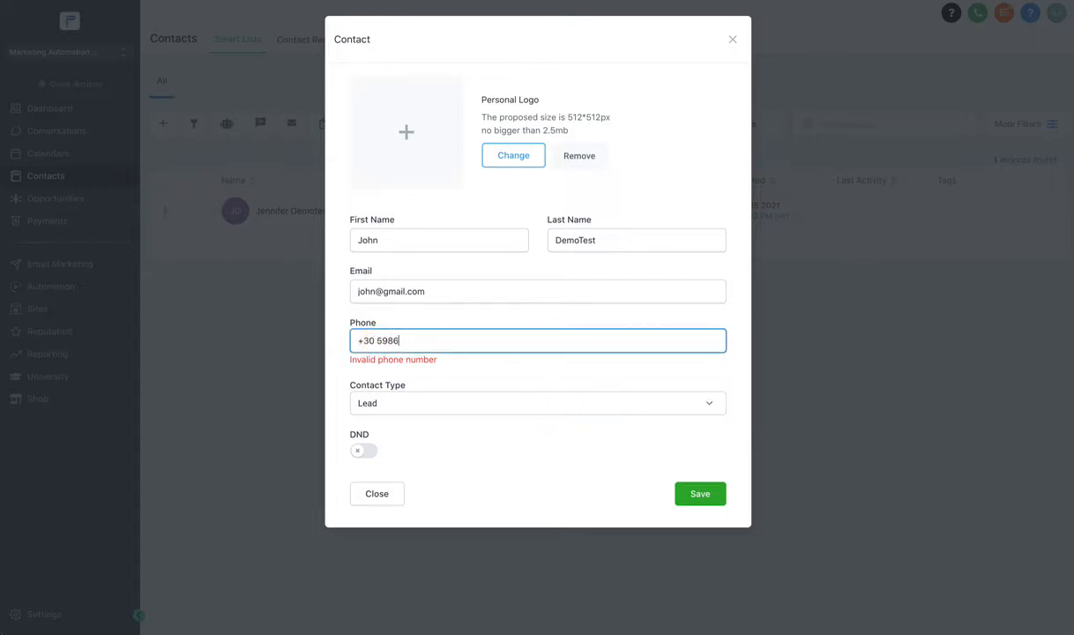
{"action": "key", "text": "BackSpace"}
{"action": "key", "text": "BackSpace"}
{"action": "key", "text": "BackSpace"}
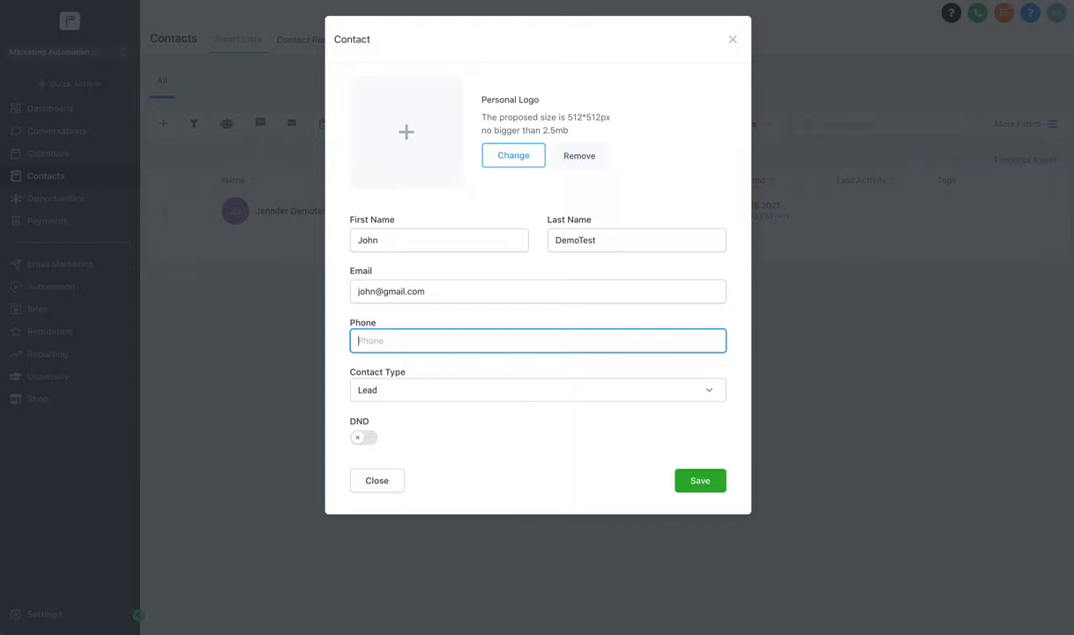
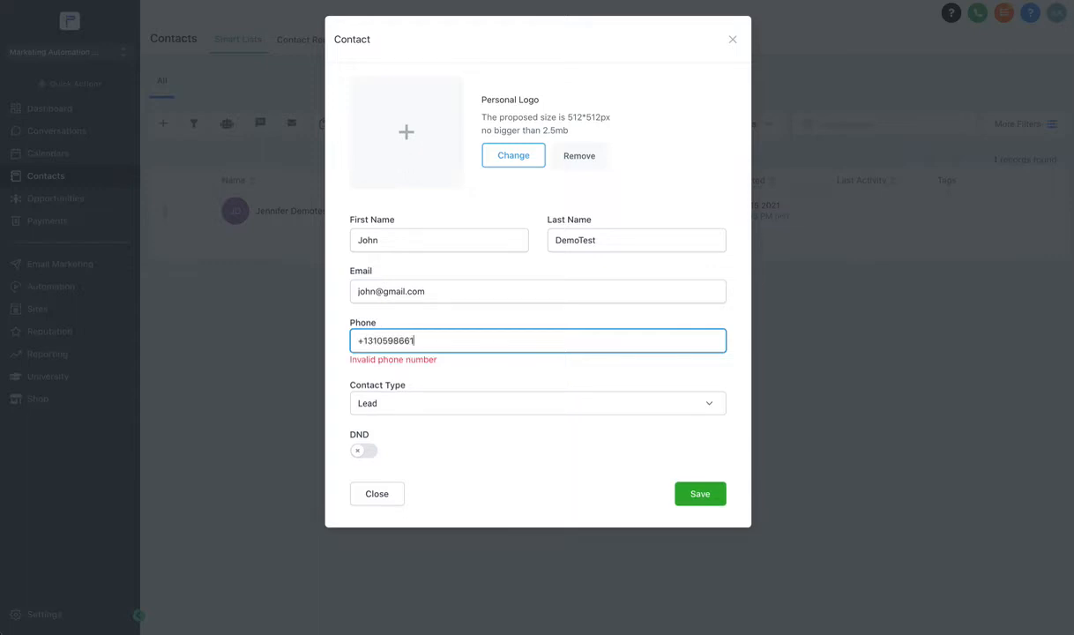
{"action": "left_click", "coordinate": [710, 482]}
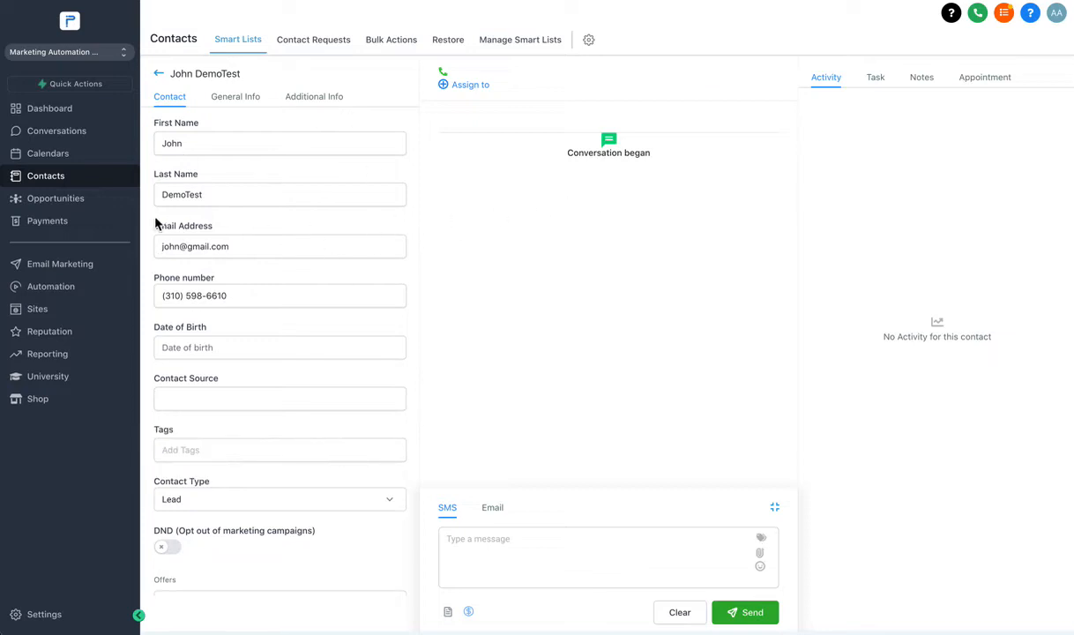
Enter a Liquid amount of 50,000.00 under Additional Info and save it.
{"action": "left_click", "coordinate": [312, 96]}
{"action": "left_click", "coordinate": [197, 161]}
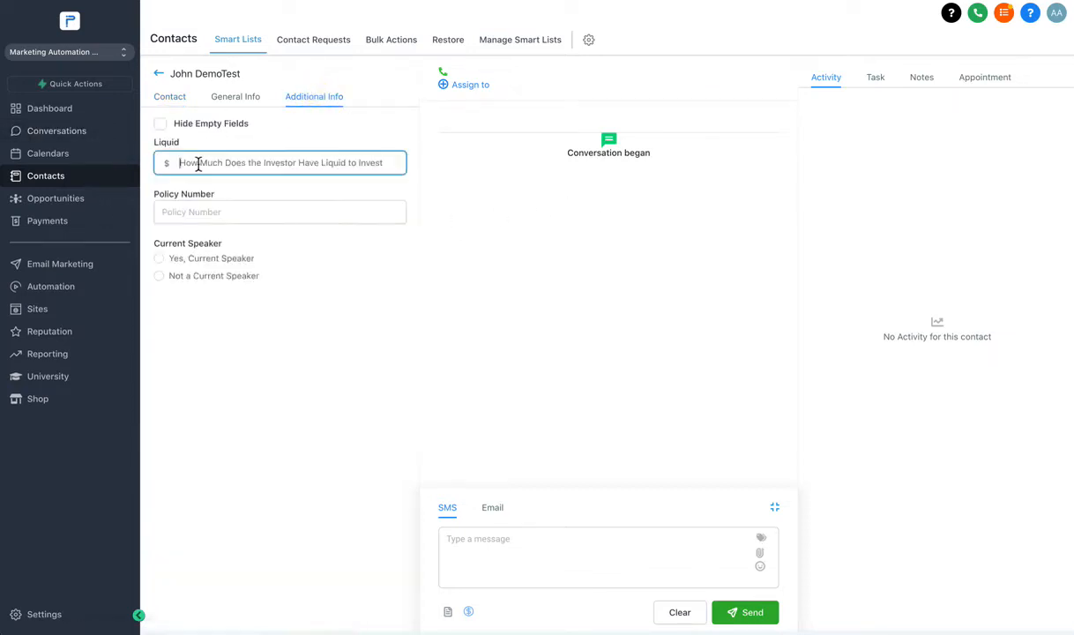
{"action": "type", "text": "50000"}
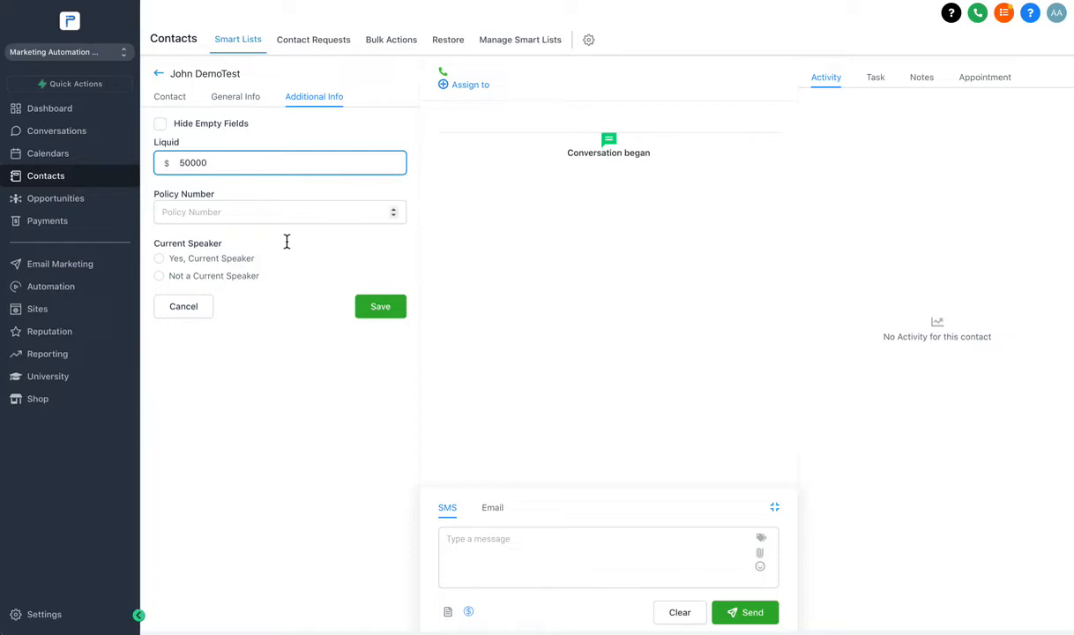
{"action": "left_click", "coordinate": [382, 309]}
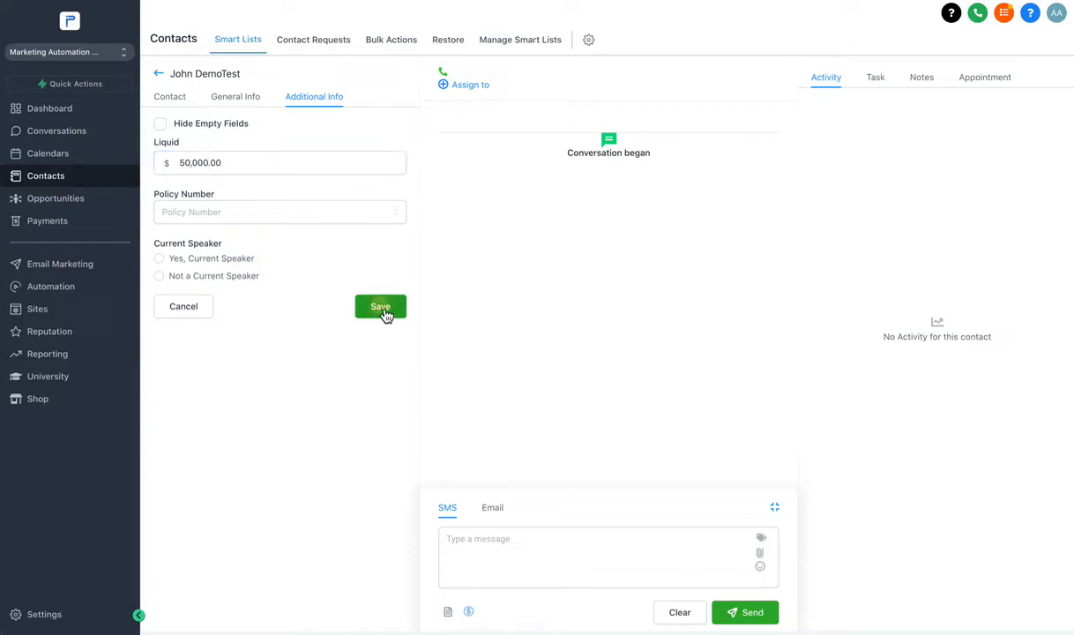
Enter the contact's policy number and save it.
{"action": "left_click", "coordinate": [221, 215]}
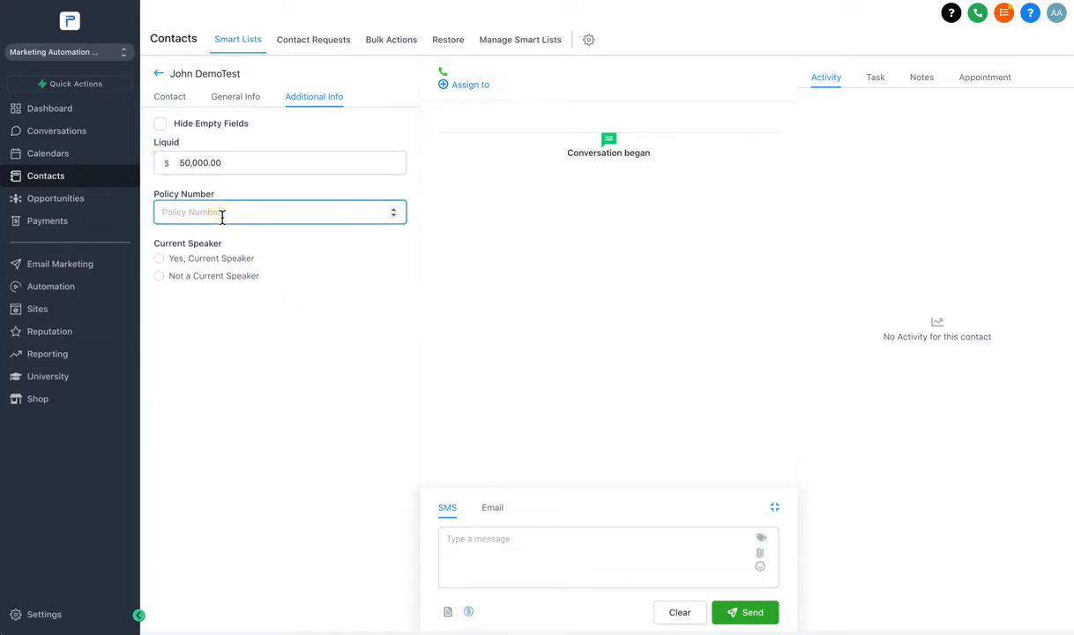
{"action": "type", "text": "1235"}
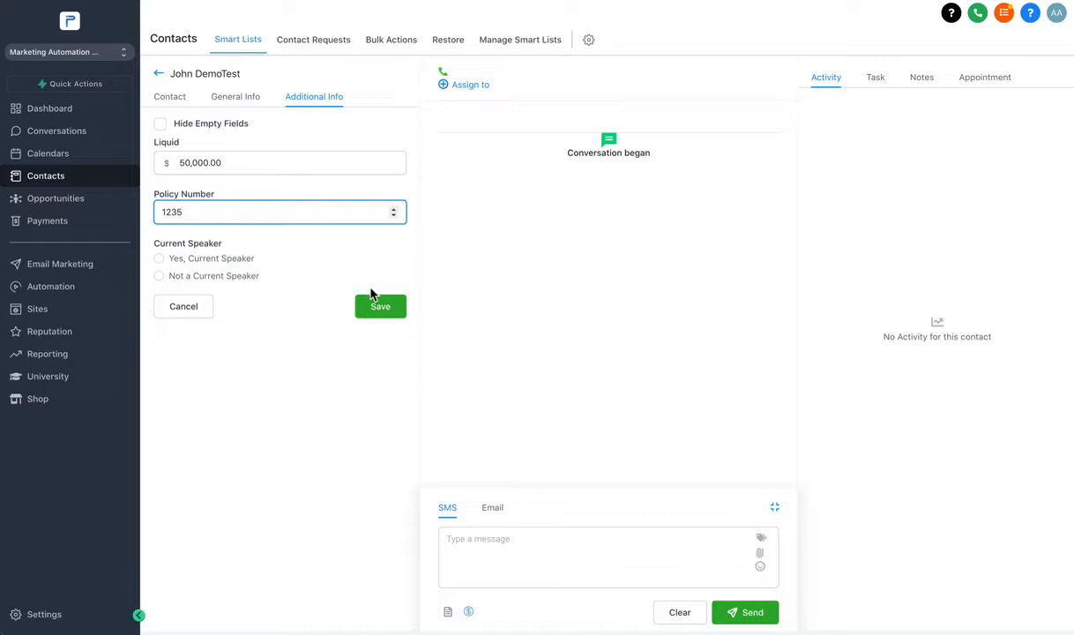
{"action": "left_click", "coordinate": [378, 306]}
From the full contact list, add a Liquid 'is not empty' filter, returning both contacts.
{"action": "left_click", "coordinate": [60, 179]}
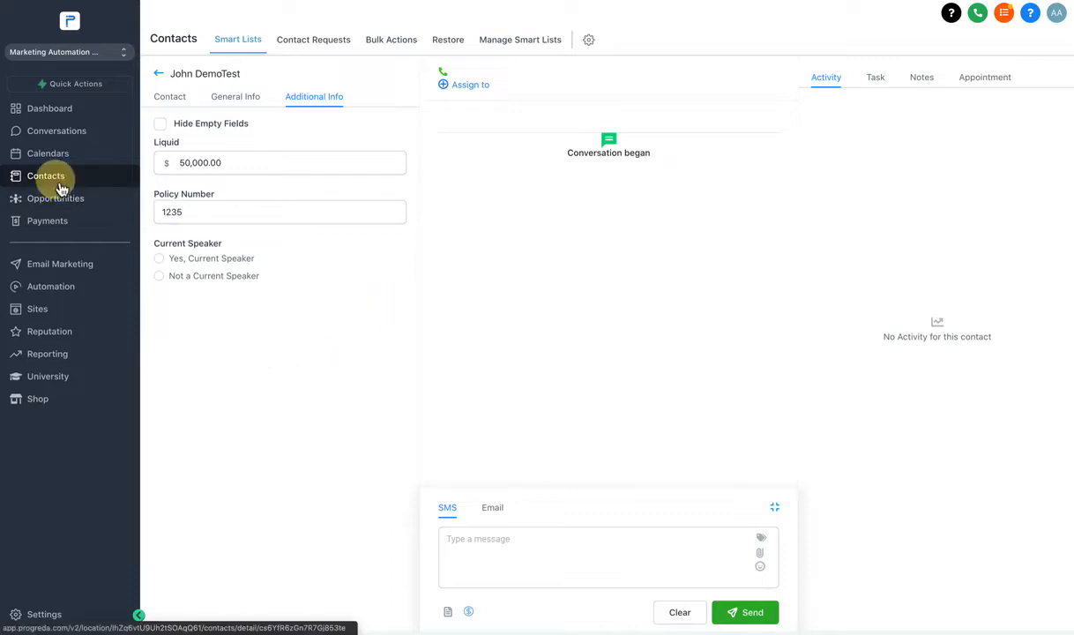
{"action": "left_click", "coordinate": [160, 75]}
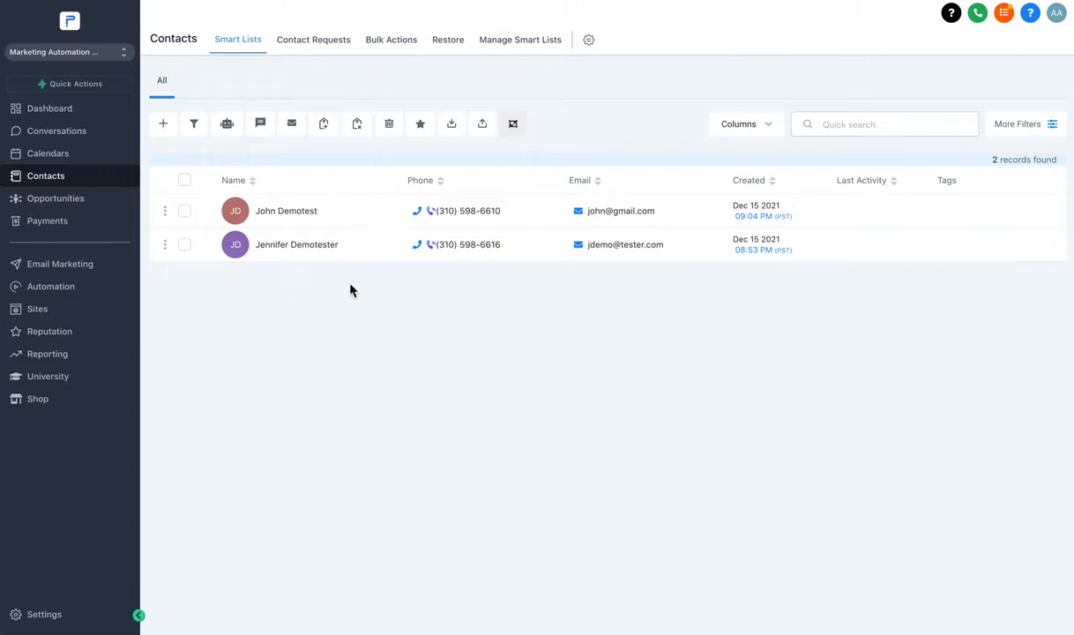
{"action": "left_click", "coordinate": [1035, 128]}
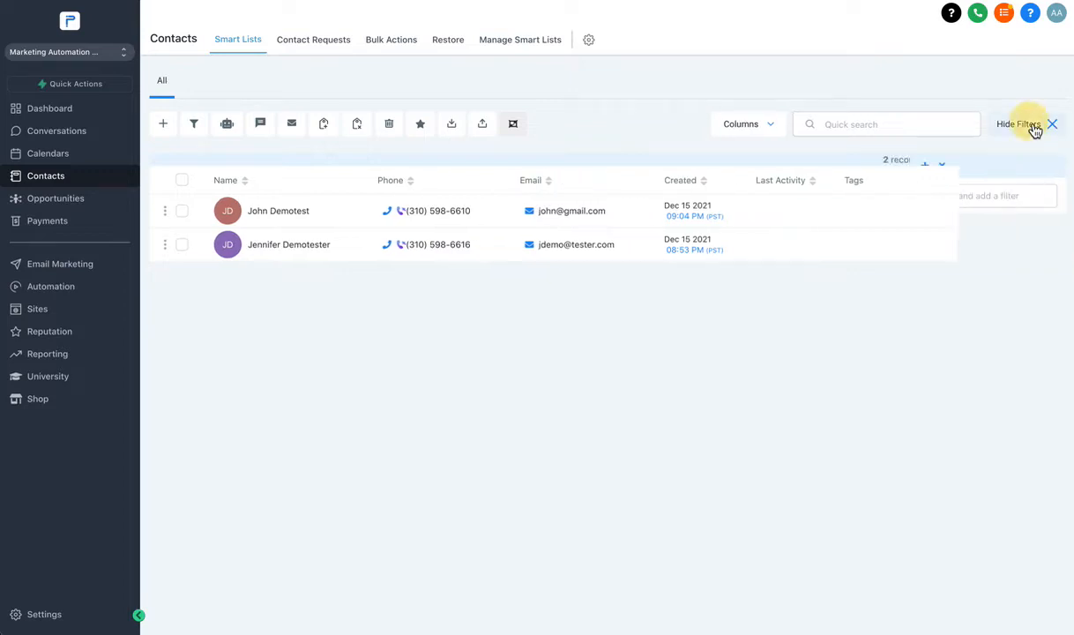
{"action": "left_click", "coordinate": [957, 200]}
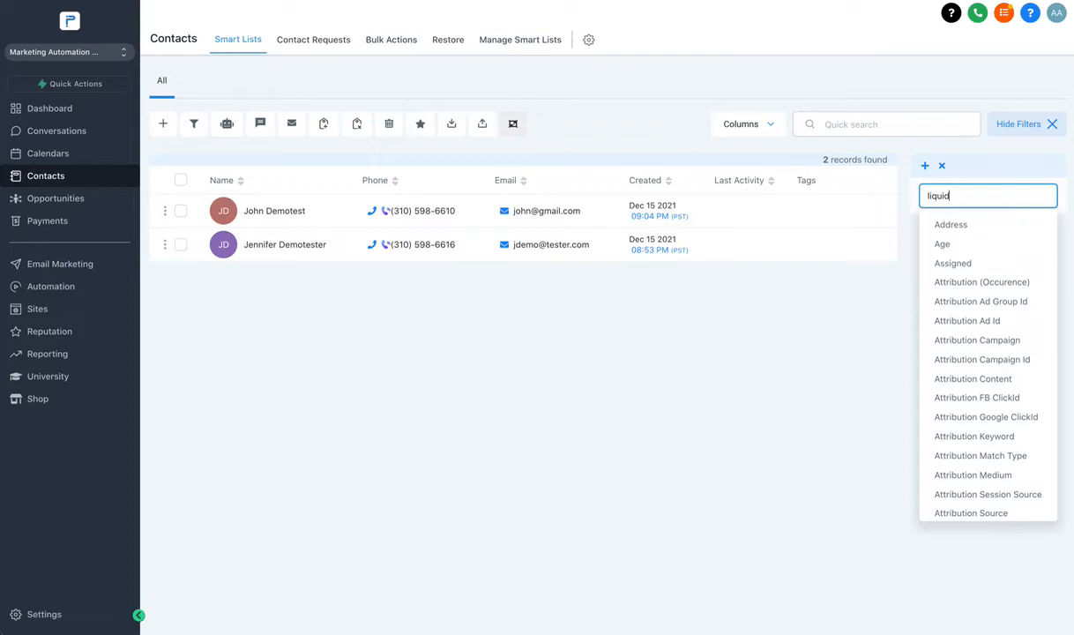
{"action": "left_click", "coordinate": [980, 231]}
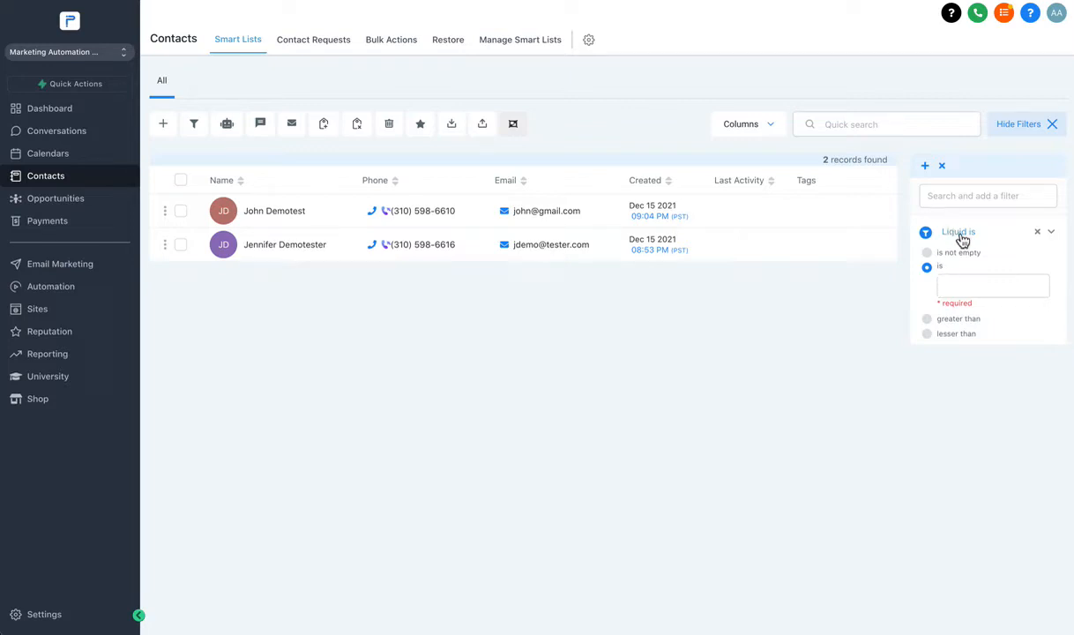
{"action": "left_click", "coordinate": [950, 286]}
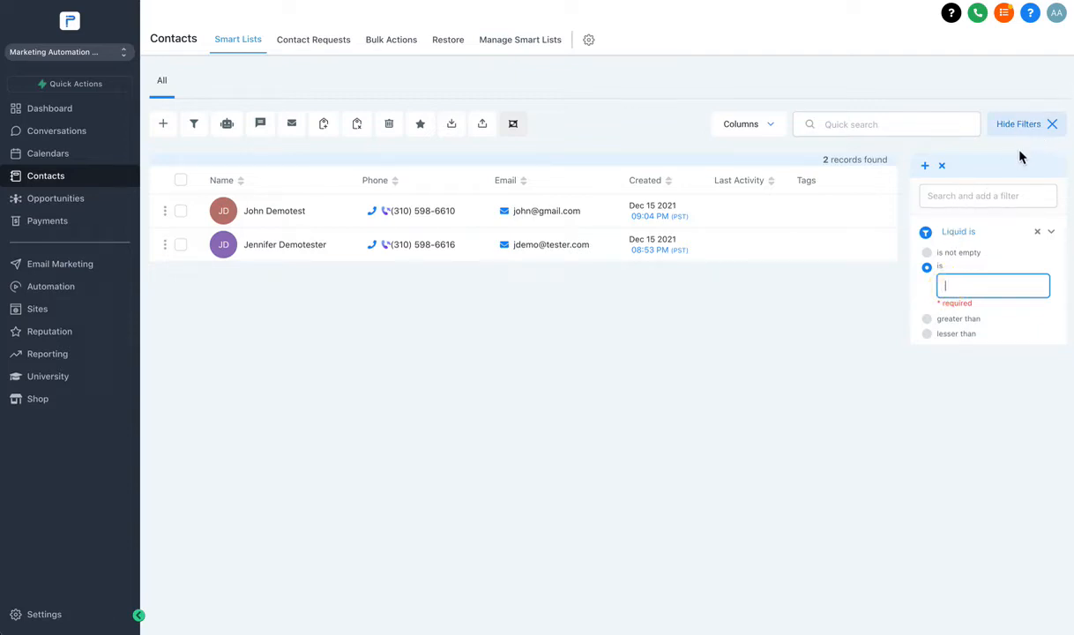
{"action": "left_click", "coordinate": [928, 253]}
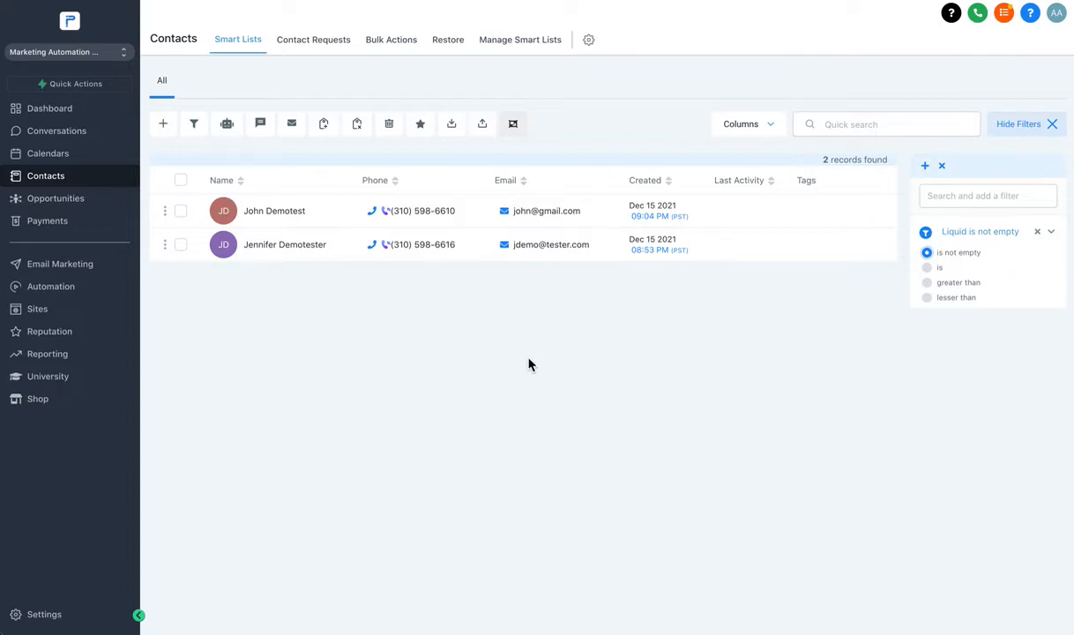
Change the Liquid filter to greater than 60000, leaving a single contact.
{"action": "left_click", "coordinate": [933, 283]}
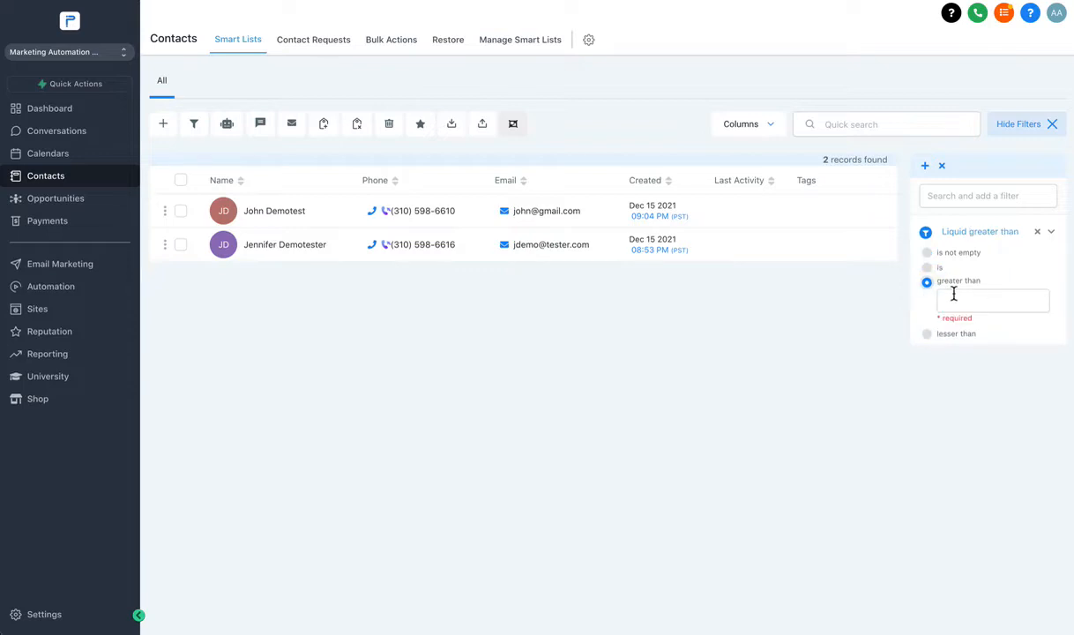
{"action": "left_click", "coordinate": [958, 305]}
{"action": "type", "text": "45000"}
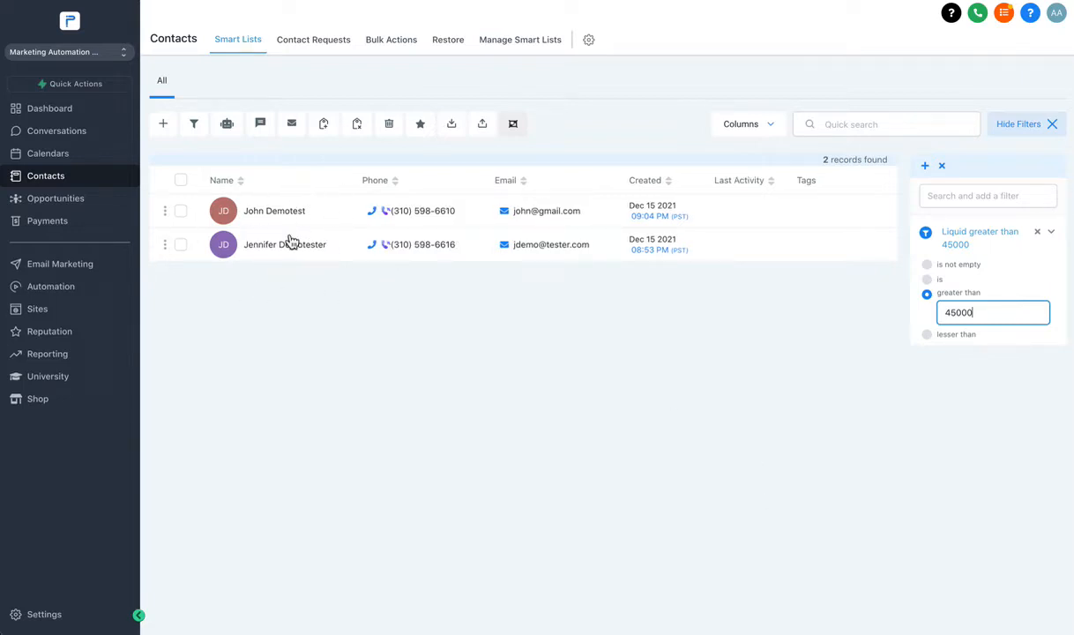
{"action": "double_click", "coordinate": [964, 316]}
{"action": "type", "text": "60000"}
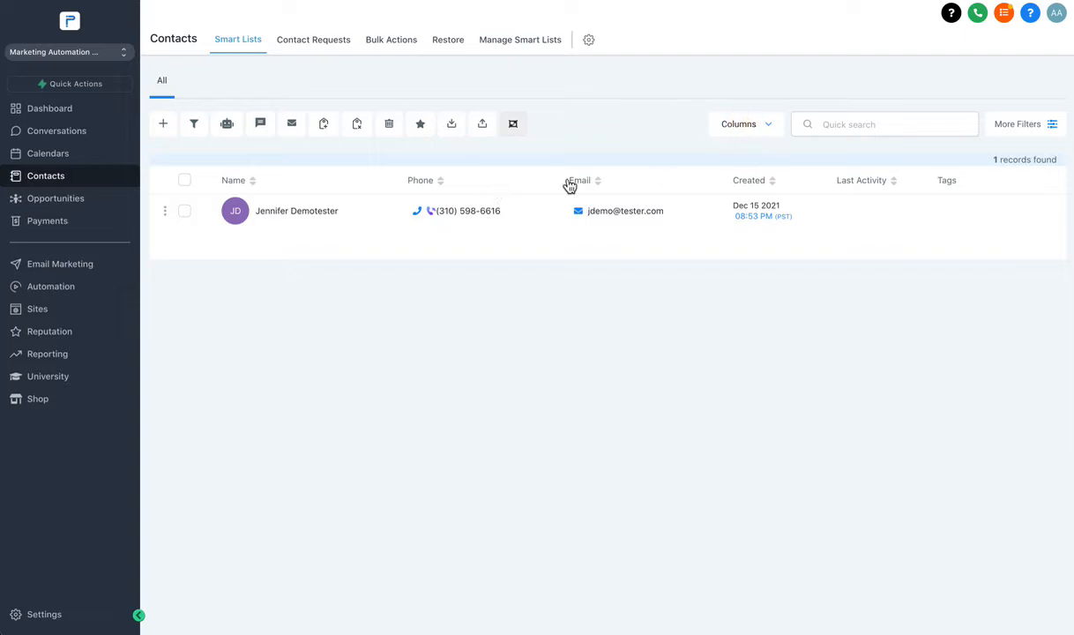
Show the Liquid and Policy Number columns in the contact table.
{"action": "left_click", "coordinate": [774, 127]}
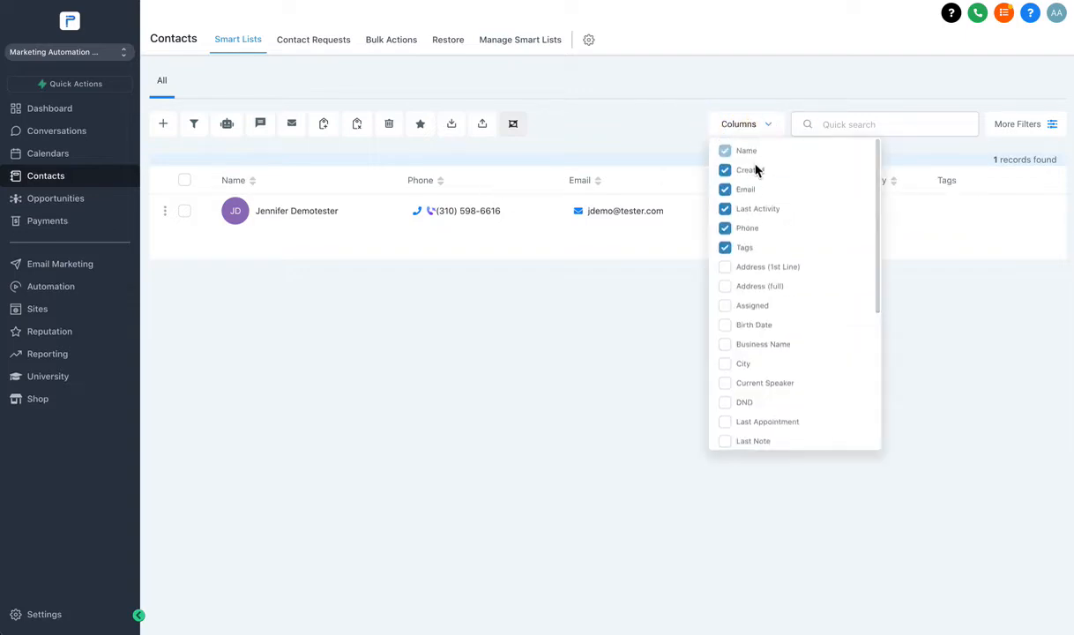
{"action": "scroll", "coordinate": [753, 192], "scroll_direction": "down", "scroll_amount": 5}
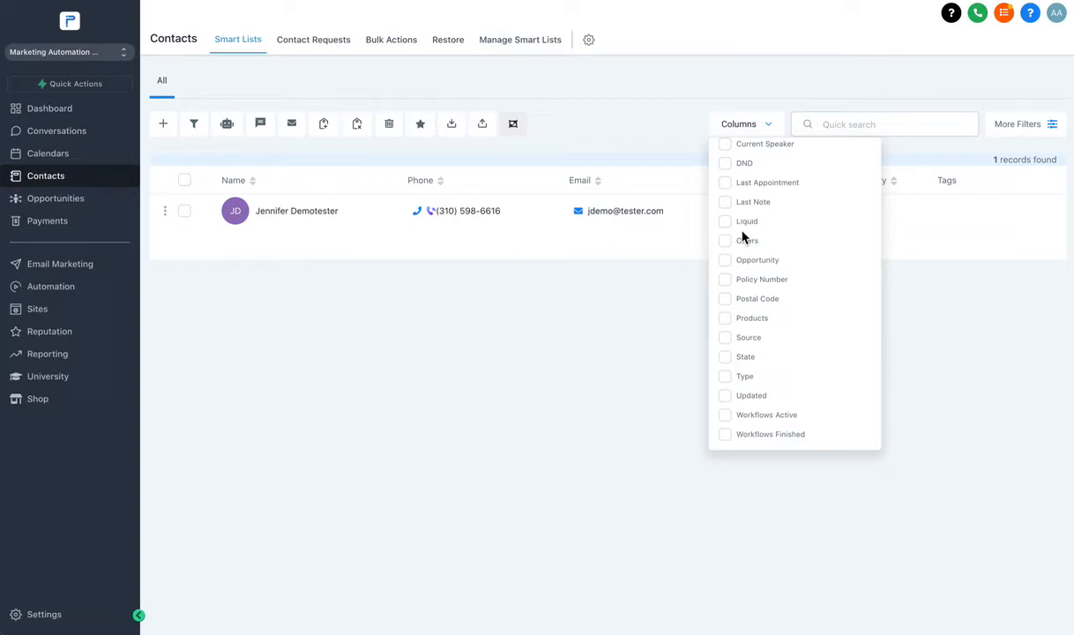
{"action": "scroll", "coordinate": [725, 238], "scroll_direction": "up", "scroll_amount": 3}
{"action": "scroll", "coordinate": [723, 240], "scroll_direction": "down", "scroll_amount": 2}
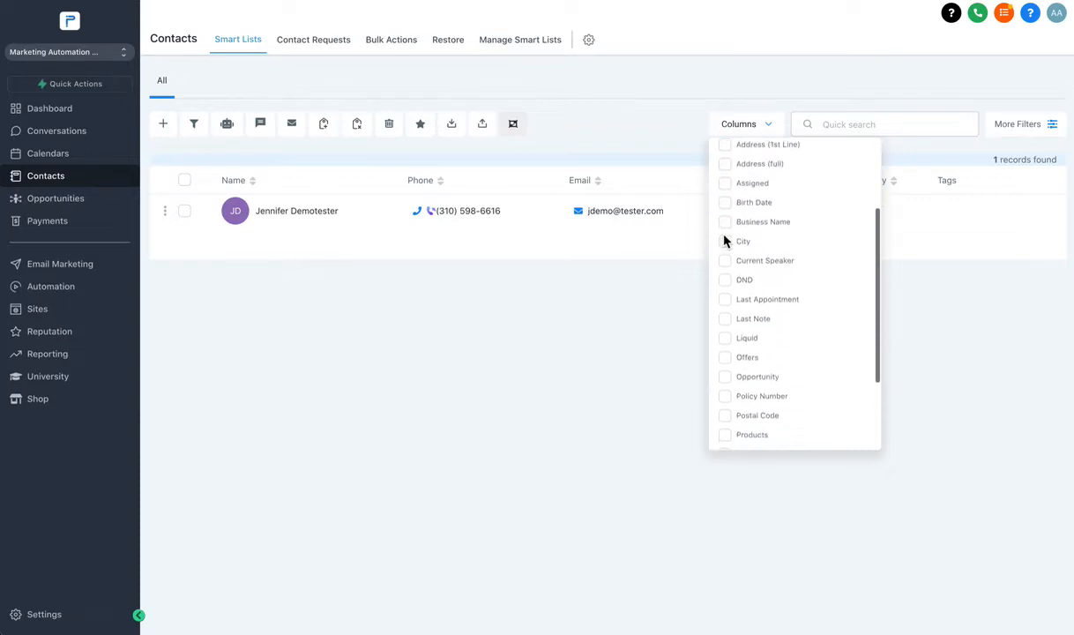
{"action": "scroll", "coordinate": [723, 231], "scroll_direction": "up", "scroll_amount": 3}
{"action": "scroll", "coordinate": [739, 273], "scroll_direction": "down", "scroll_amount": 1}
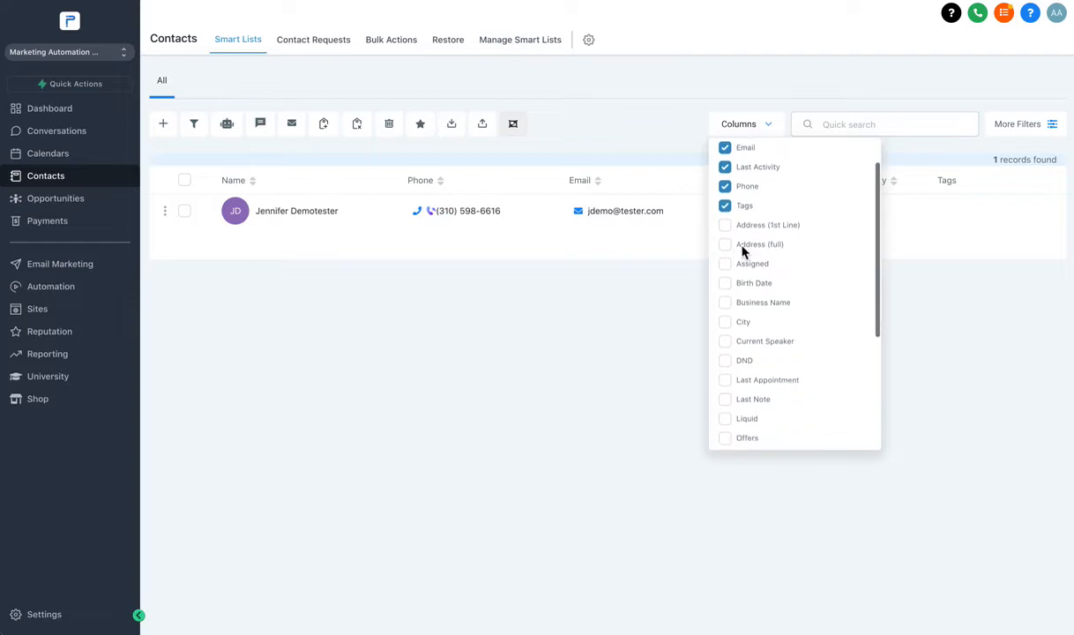
{"action": "scroll", "coordinate": [752, 257], "scroll_direction": "down", "scroll_amount": 1}
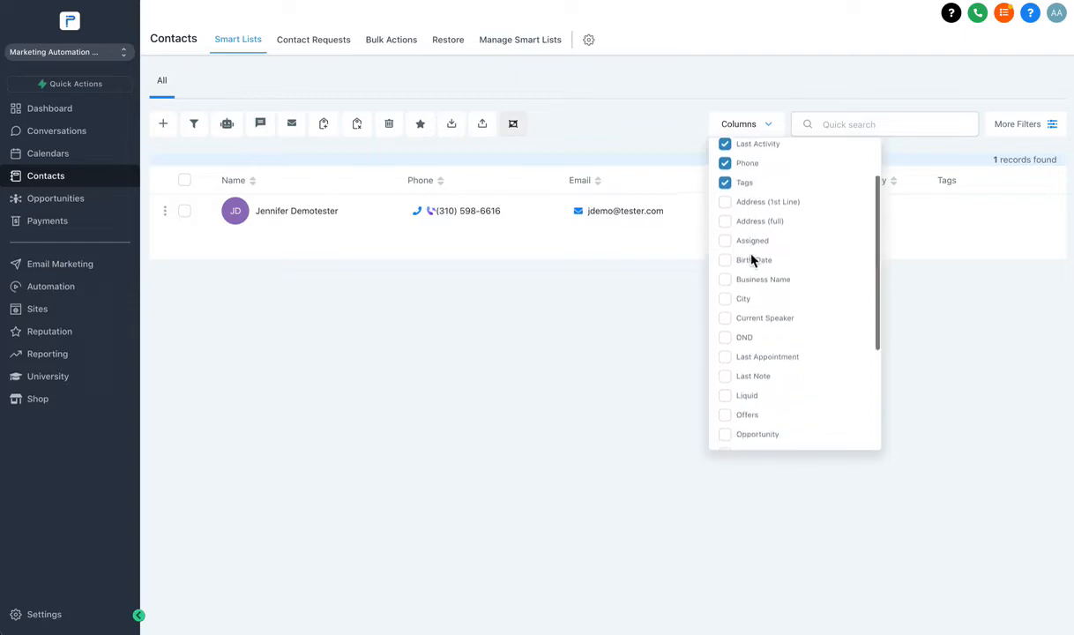
{"action": "scroll", "coordinate": [750, 265], "scroll_direction": "down", "scroll_amount": 1}
{"action": "scroll", "coordinate": [750, 269], "scroll_direction": "down", "scroll_amount": 3}
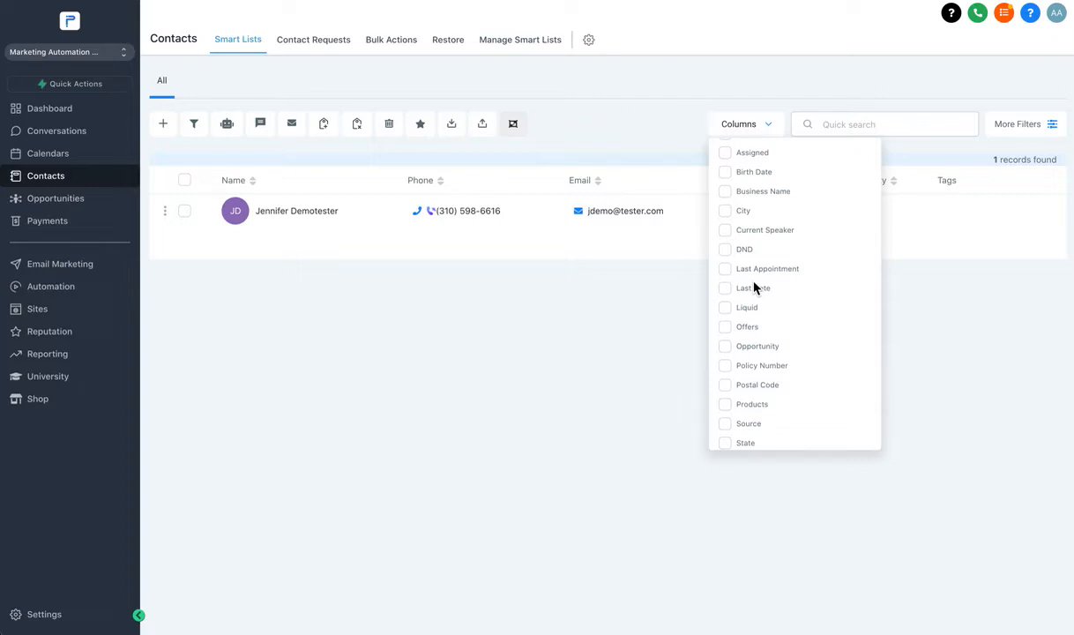
{"action": "scroll", "coordinate": [755, 291], "scroll_direction": "down", "scroll_amount": 1}
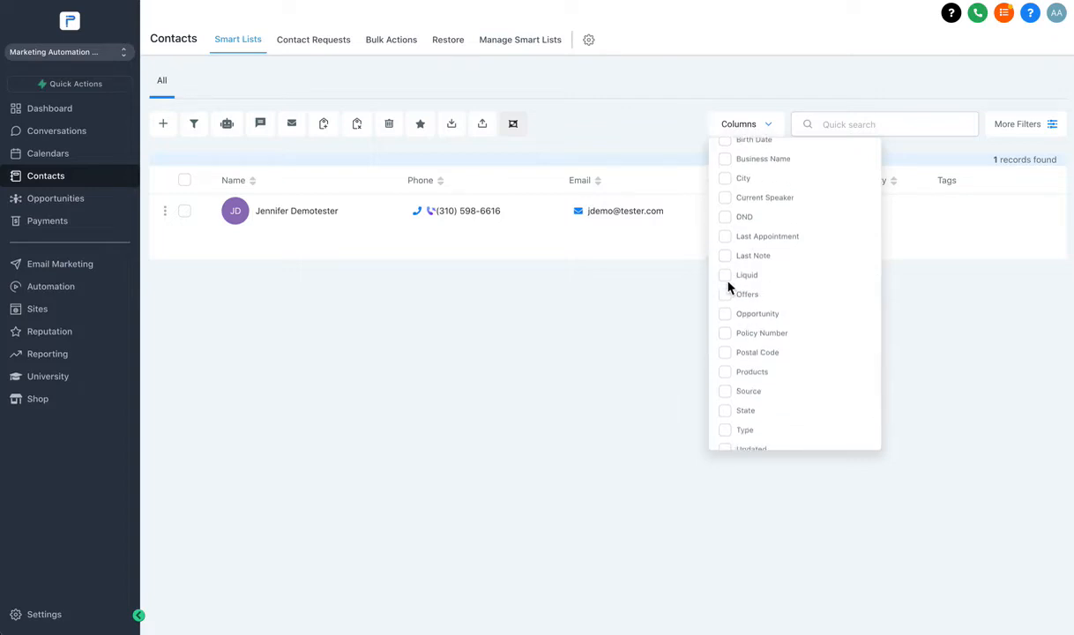
{"action": "left_click", "coordinate": [727, 276]}
{"action": "scroll", "coordinate": [738, 294], "scroll_direction": "down", "scroll_amount": 1}
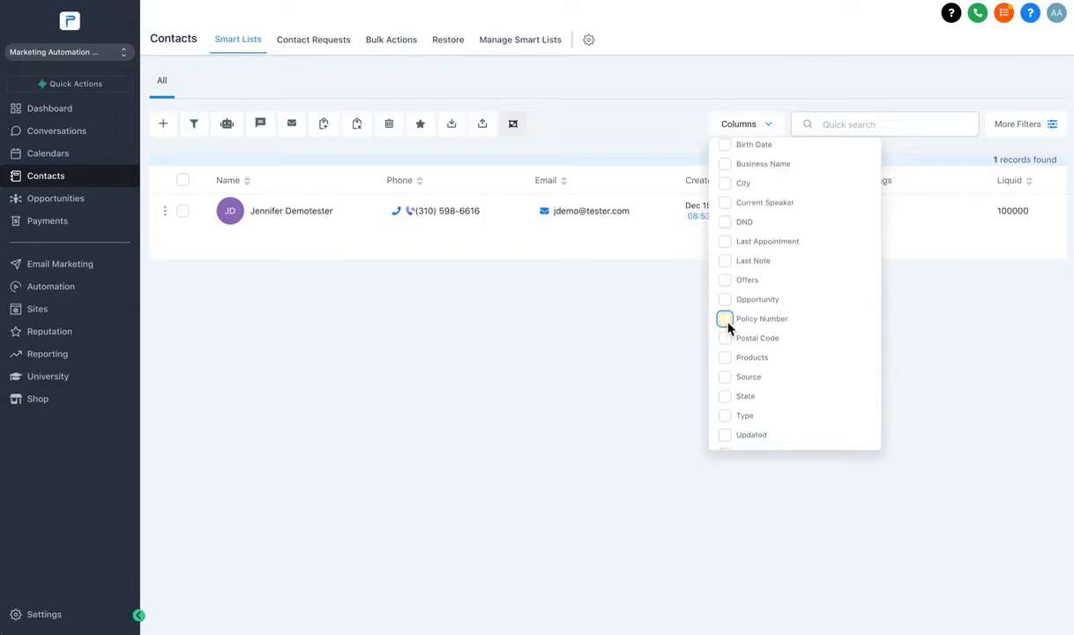
{"action": "left_click", "coordinate": [725, 318]}
{"action": "left_click", "coordinate": [615, 328]}
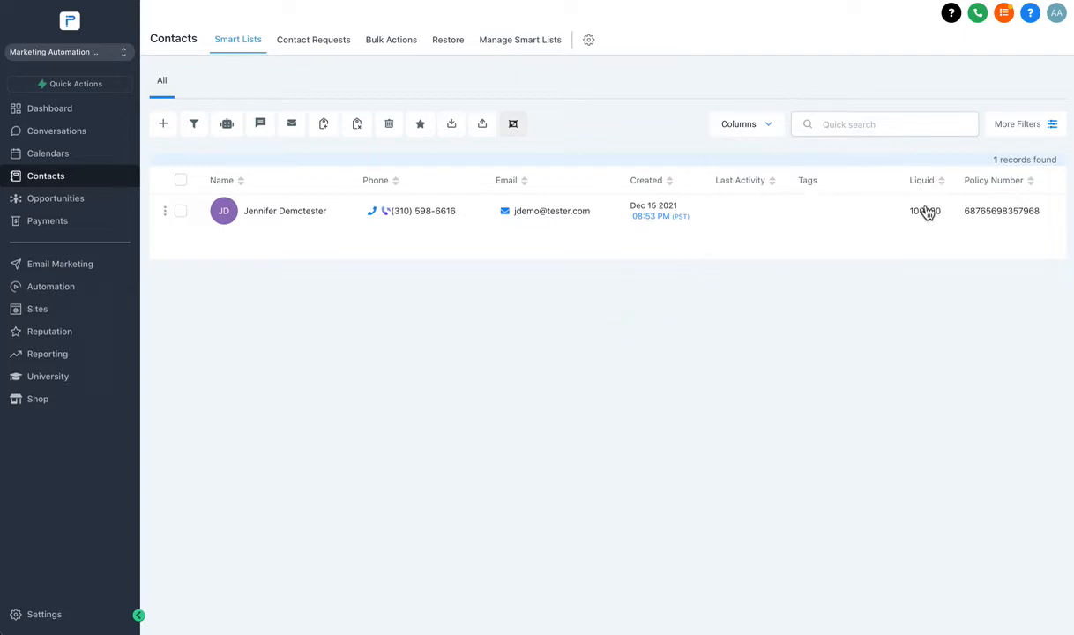
Clear all filters and hide the filter panel so both contacts are listed again.
{"action": "left_click", "coordinate": [1039, 128]}
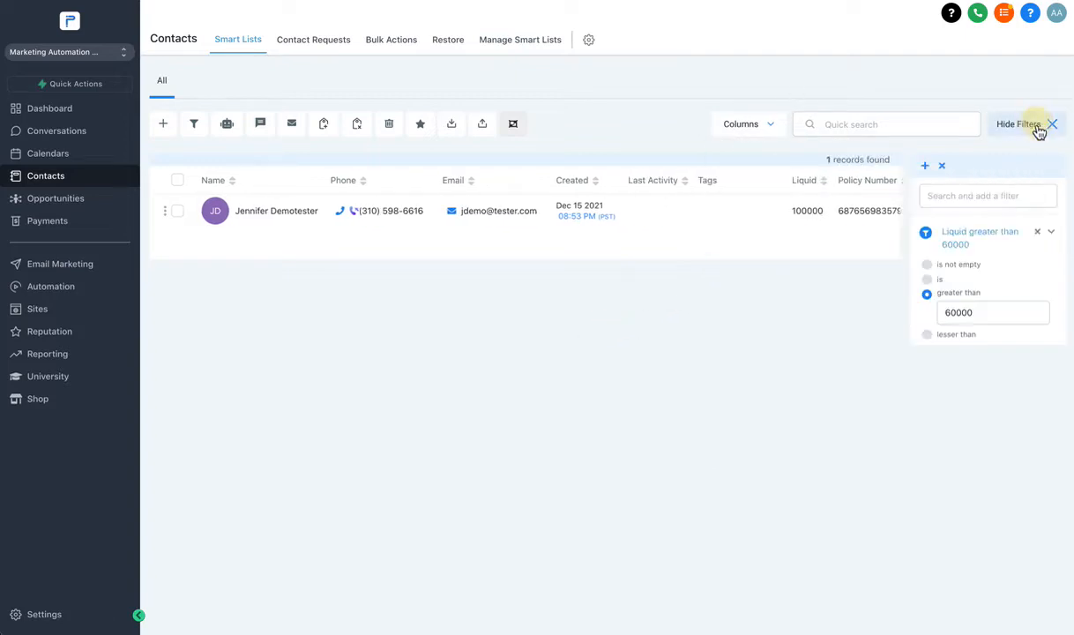
{"action": "left_click", "coordinate": [943, 167]}
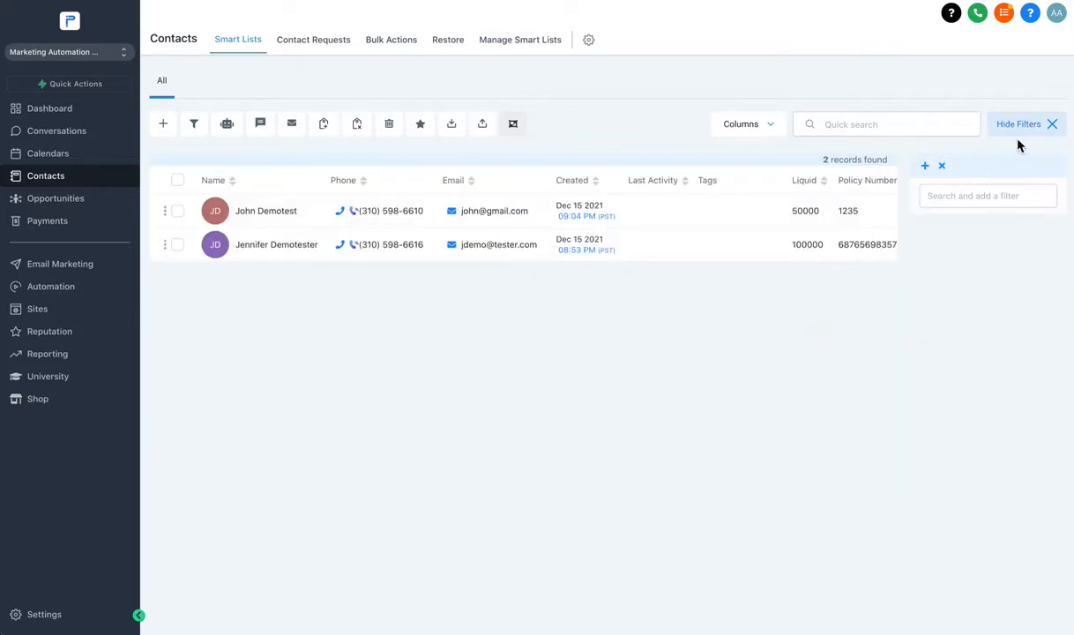
{"action": "left_click", "coordinate": [1051, 125]}
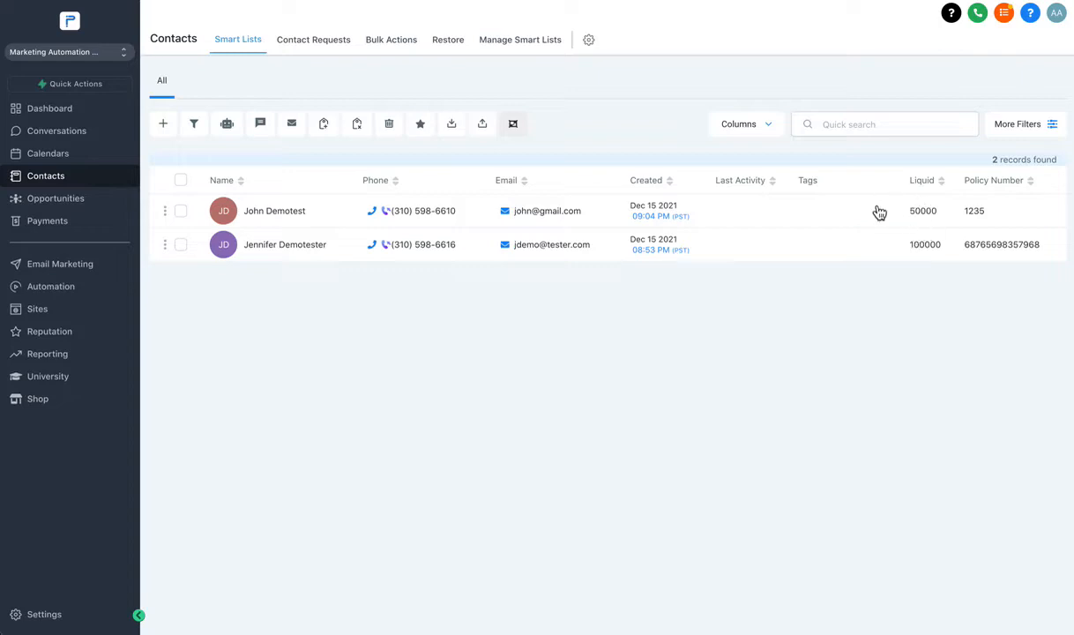
Create and add the tag 'toms networking event' to the first contact, then return to the list.
{"action": "left_click", "coordinate": [278, 213]}
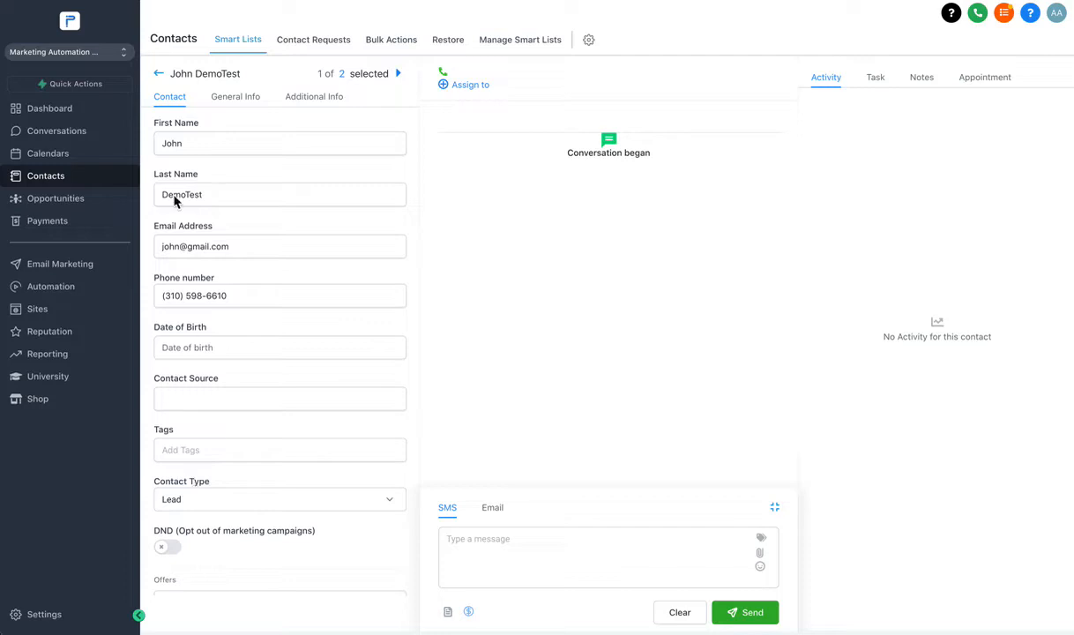
{"action": "left_click", "coordinate": [159, 75]}
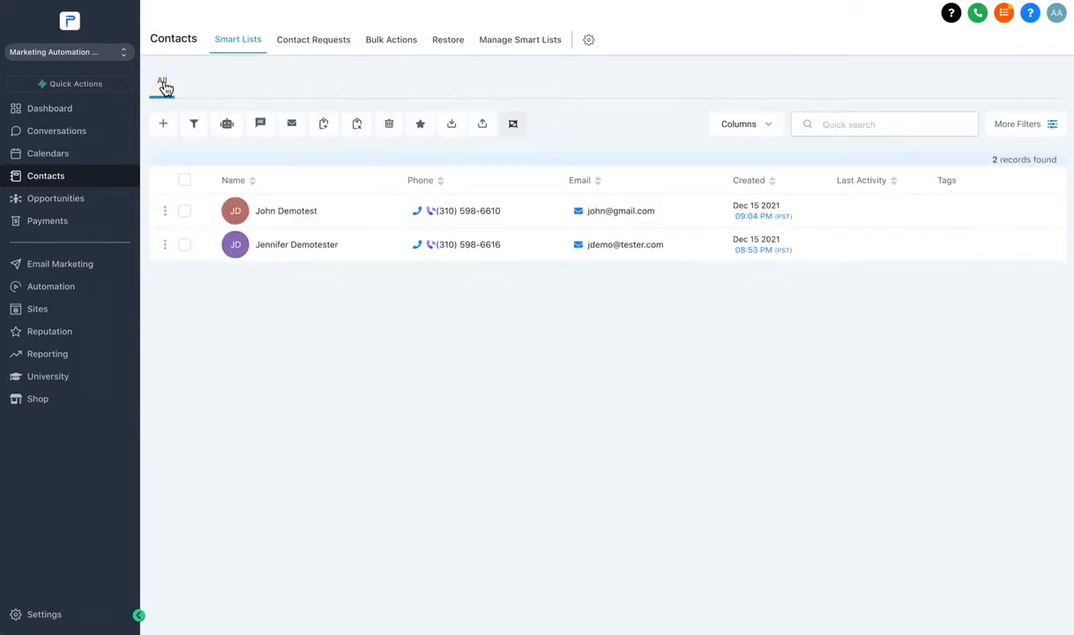
{"action": "left_click", "coordinate": [285, 212]}
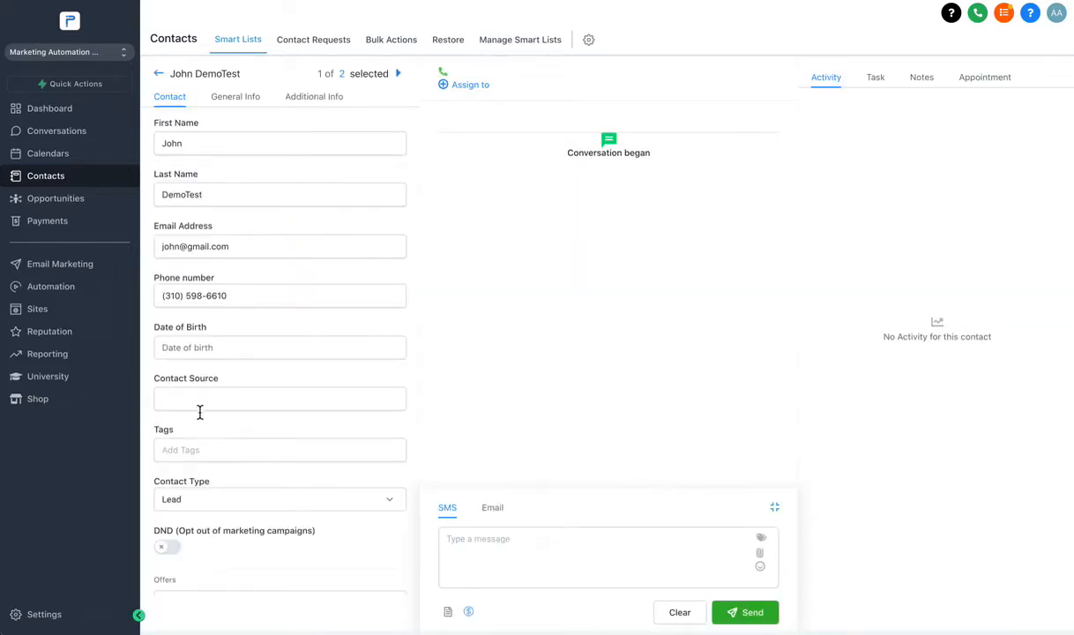
{"action": "left_click", "coordinate": [193, 452]}
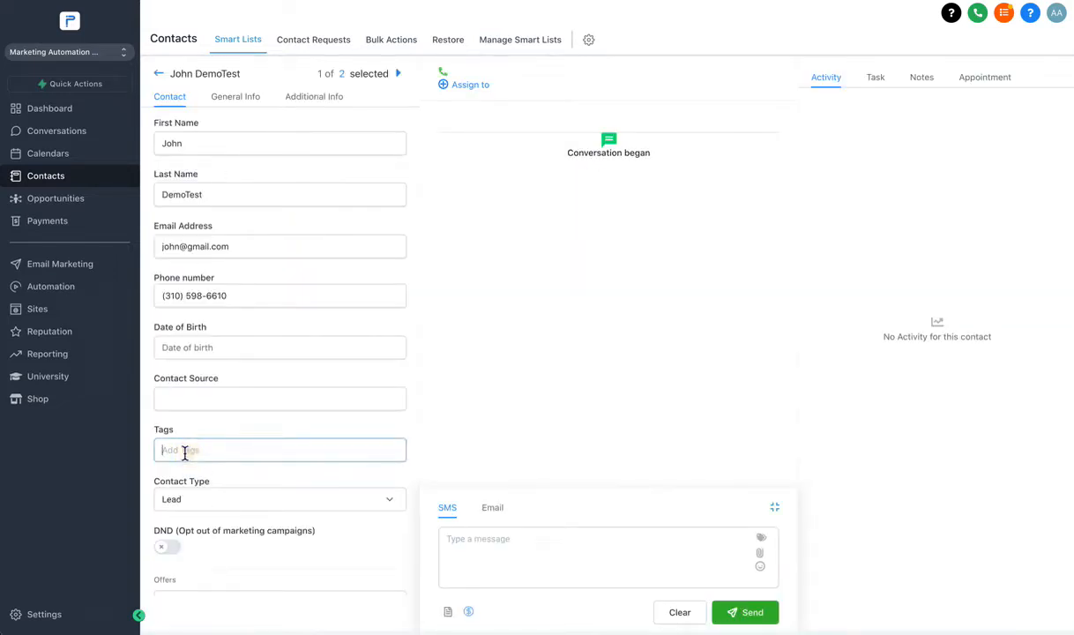
{"action": "type", "text": "N"}
{"action": "key", "text": "BackSpace"}
{"action": "type", "text": "John"}
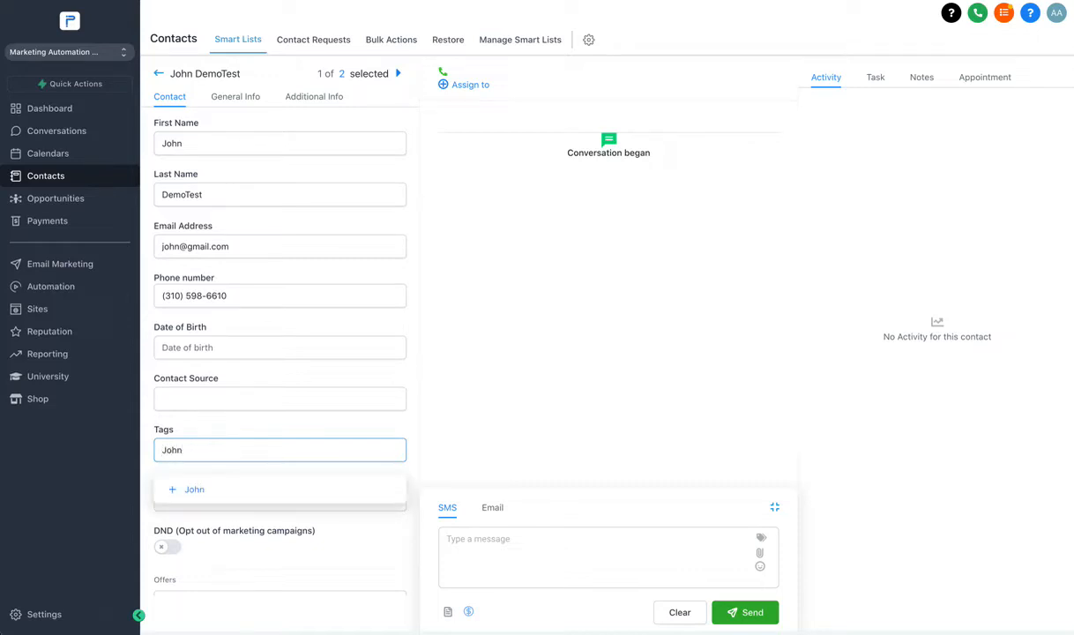
{"action": "key", "text": "Return"}
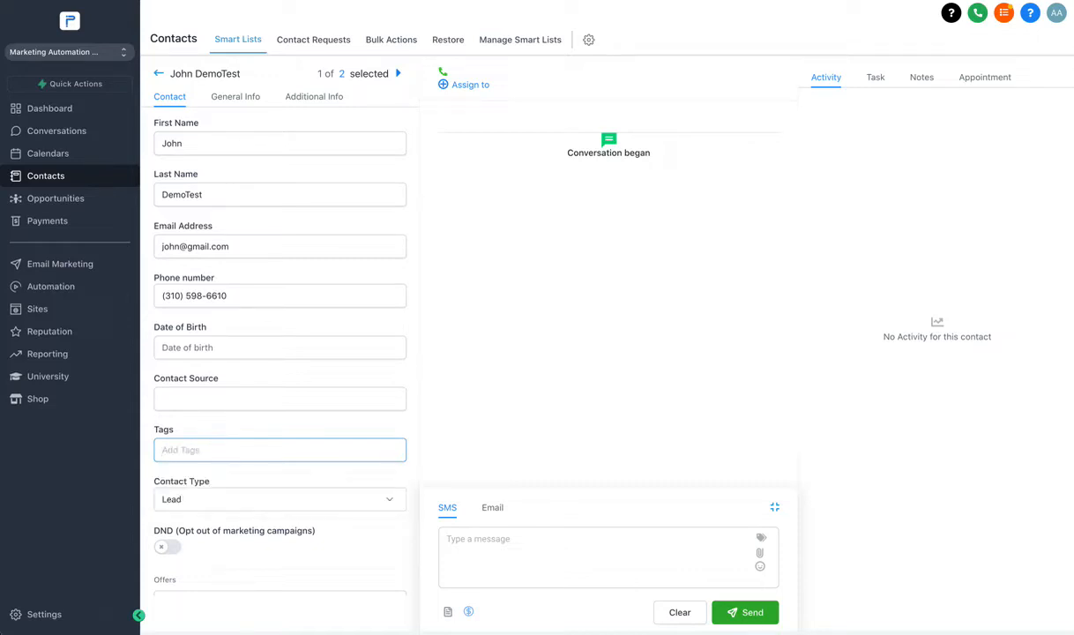
{"action": "type", "text": "Toms Ne"}
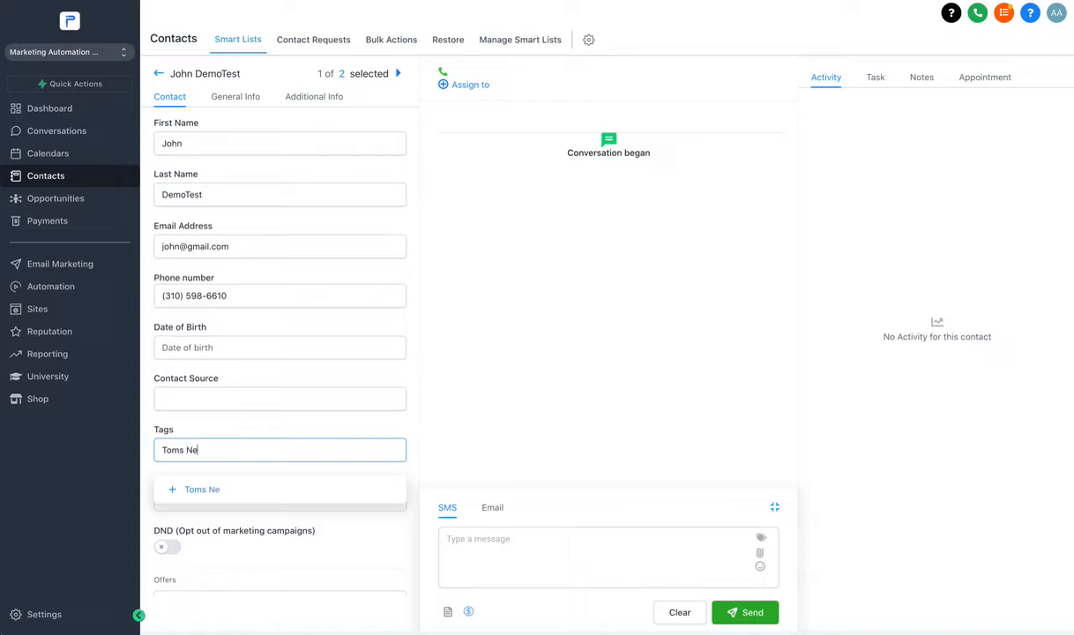
{"action": "type", "text": "tworking Event"}
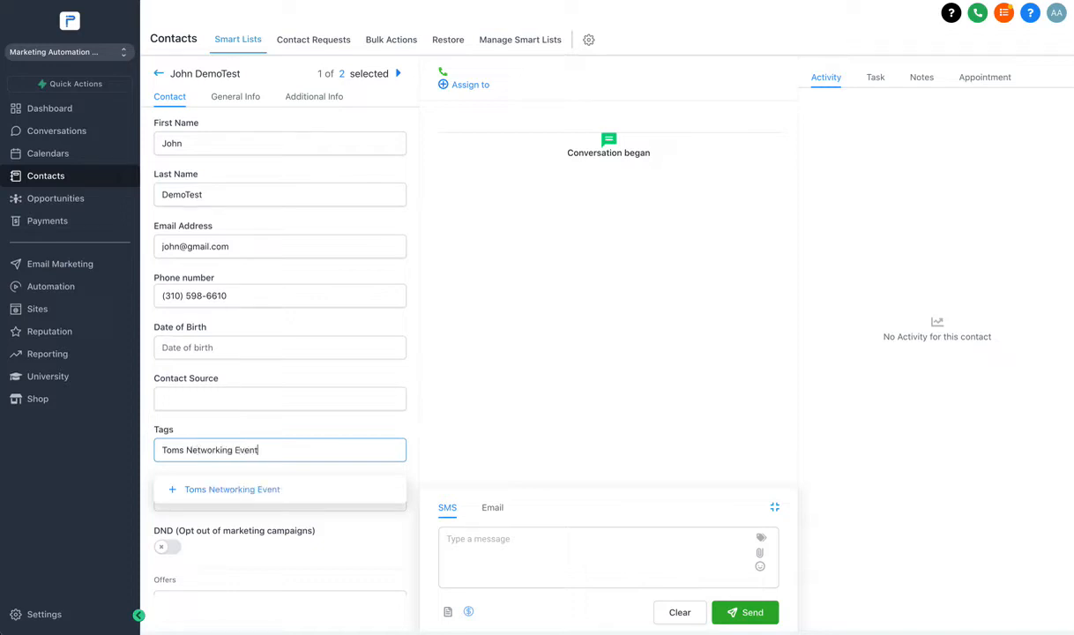
{"action": "left_click", "coordinate": [221, 491]}
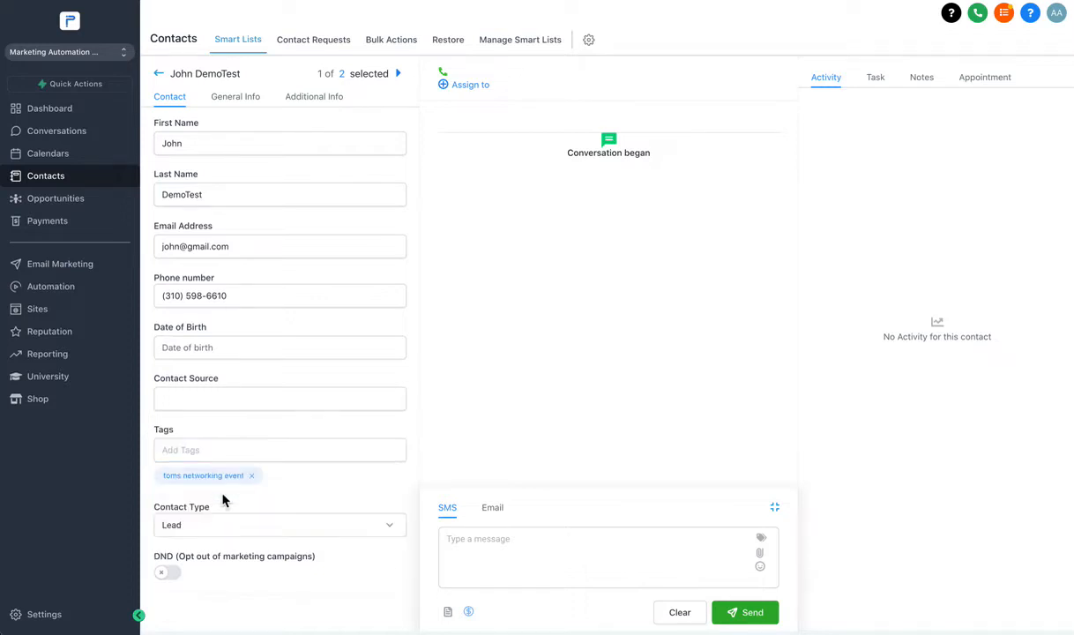
{"action": "left_click", "coordinate": [159, 73]}
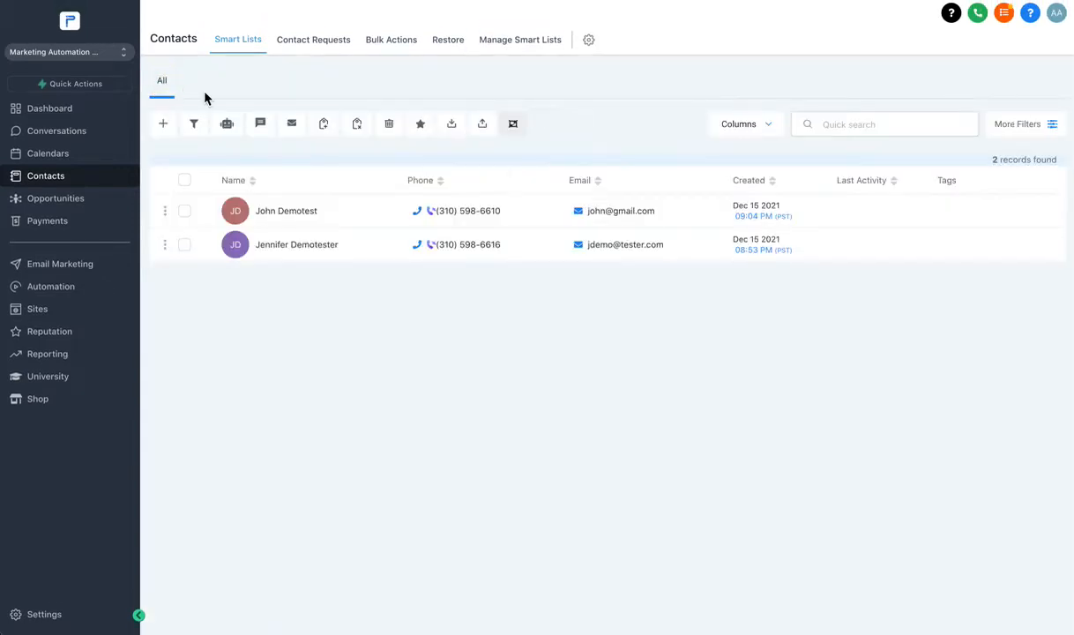
Create and add the tag 'Nicoles Networking event' to the second contact, then go back to the list.
{"action": "left_click", "coordinate": [298, 247]}
{"action": "scroll", "coordinate": [185, 529], "scroll_direction": "down", "scroll_amount": 5}
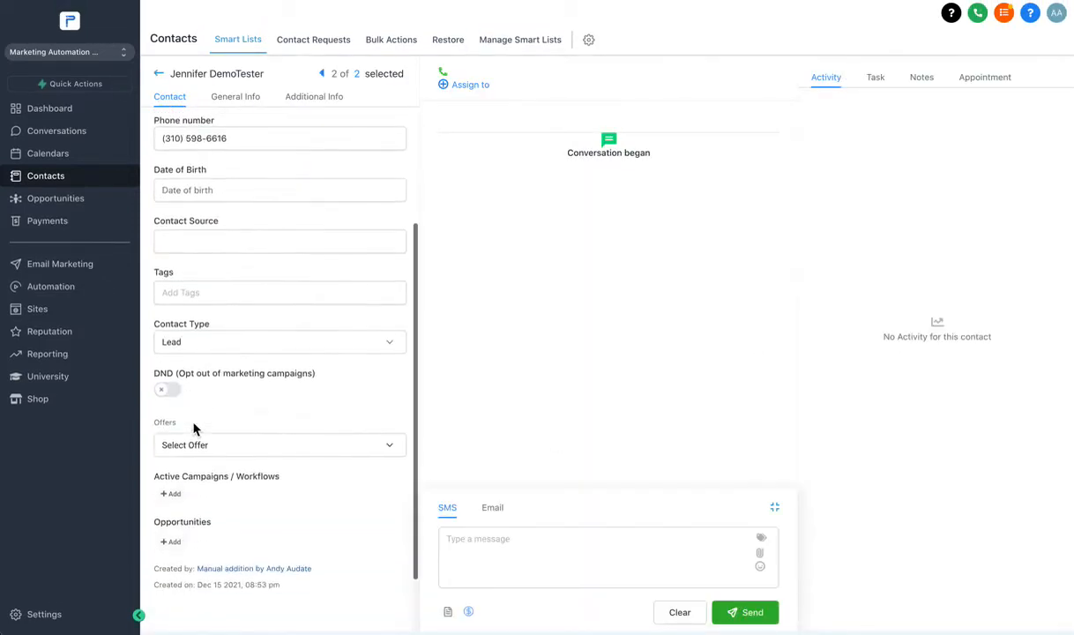
{"action": "left_click", "coordinate": [193, 288]}
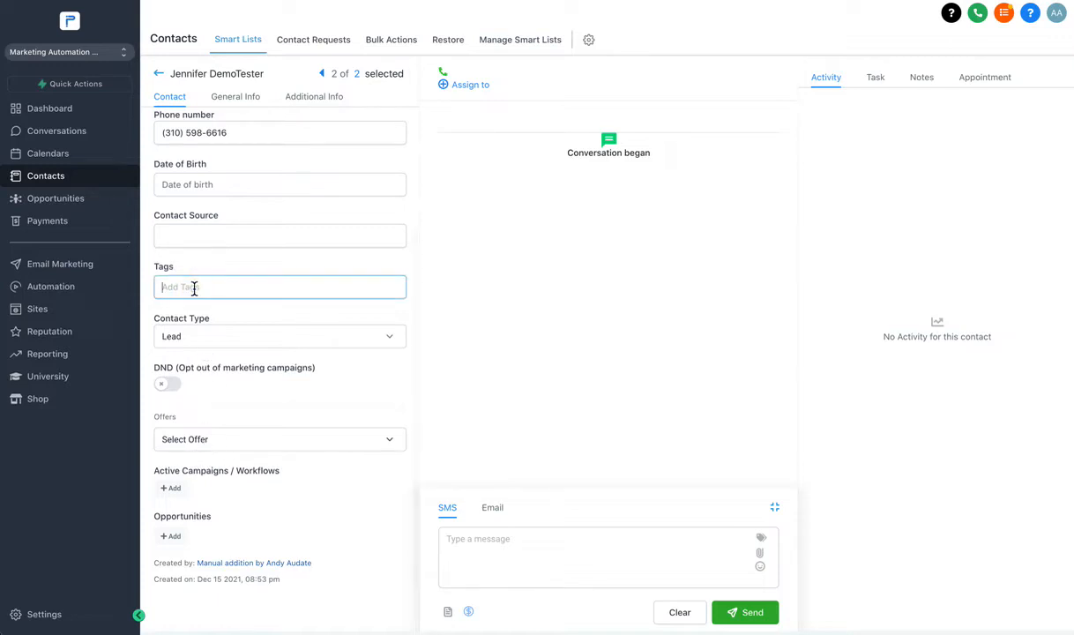
{"action": "type", "text": "Nicoles N"}
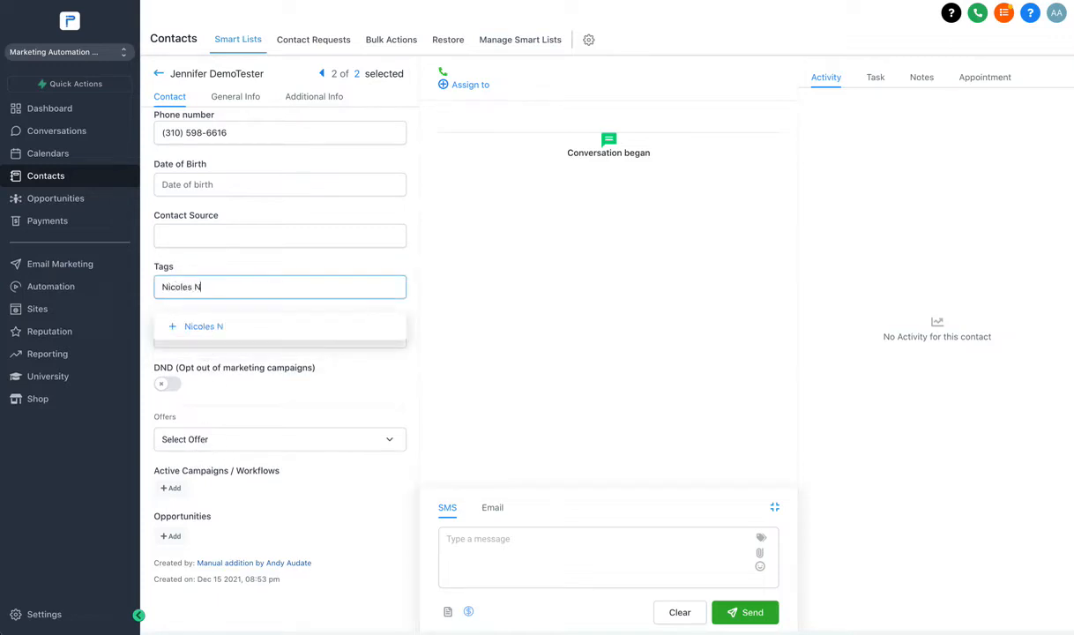
{"action": "type", "text": "etworking even"}
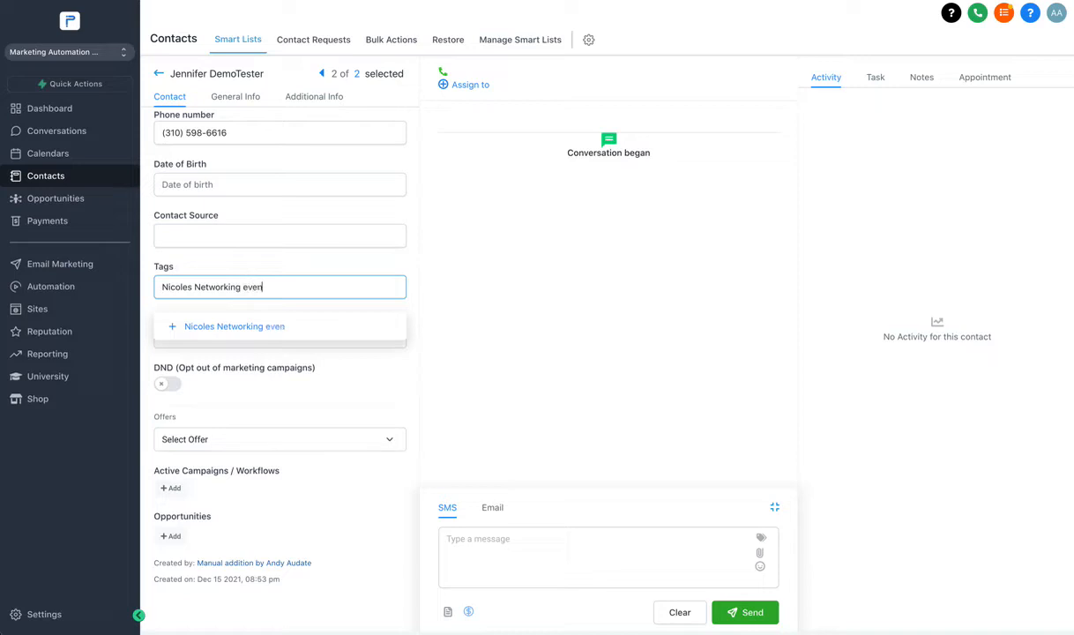
{"action": "type", "text": "t"}
{"action": "left_click", "coordinate": [216, 326]}
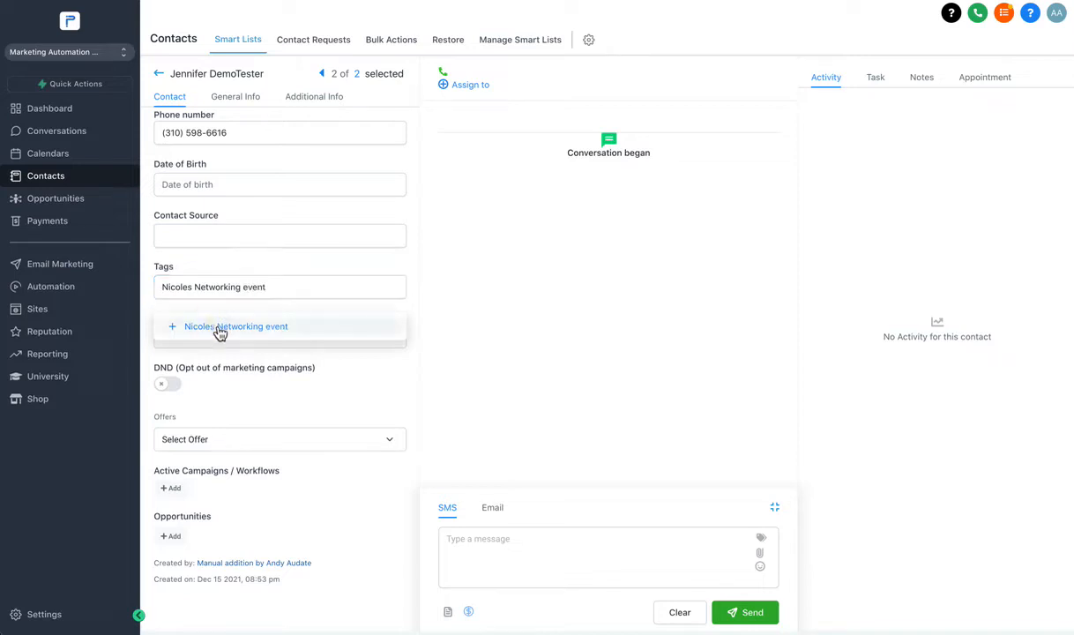
{"action": "scroll", "coordinate": [255, 230], "scroll_direction": "up", "scroll_amount": 3}
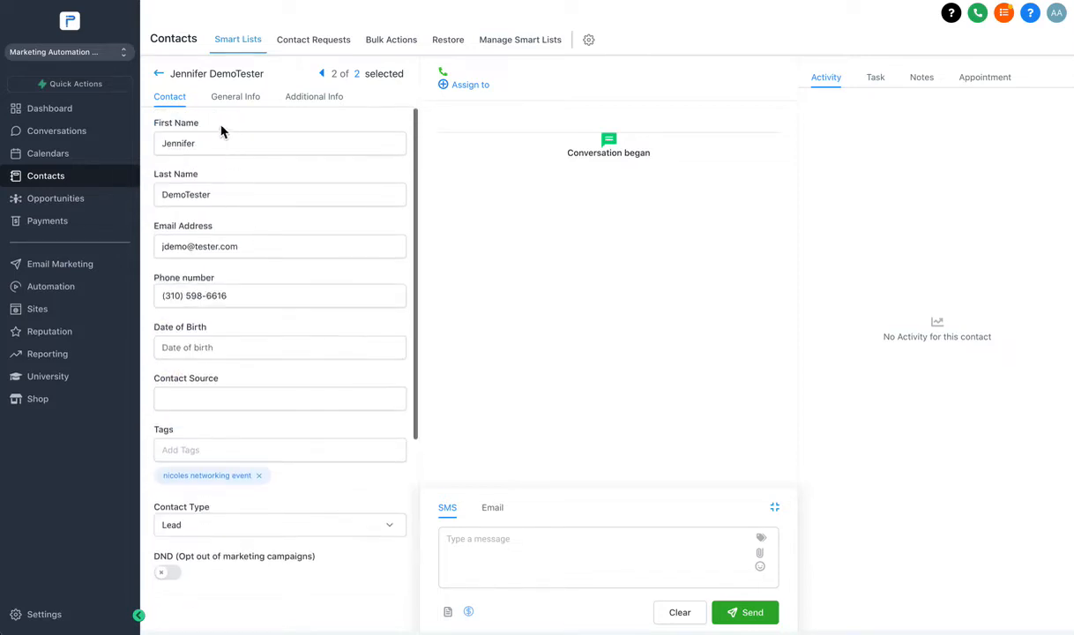
{"action": "left_click", "coordinate": [159, 75]}
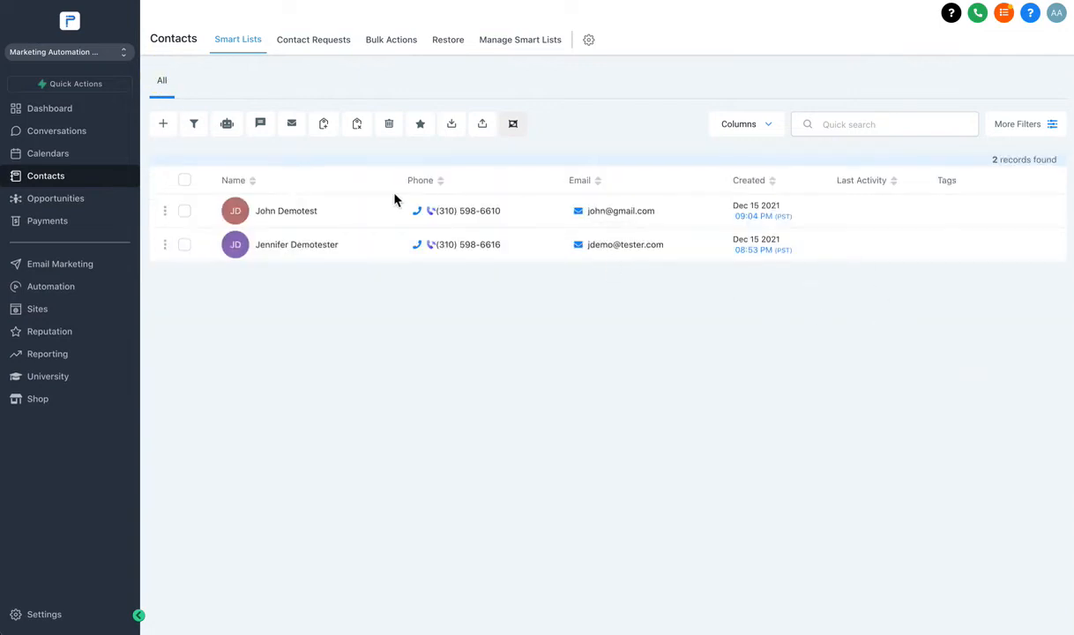
Apply the existing 'toms networking event' tag to the first contact by searching 'tom'.
{"action": "left_click", "coordinate": [300, 217]}
{"action": "scroll", "coordinate": [271, 302], "scroll_direction": "down", "scroll_amount": 5}
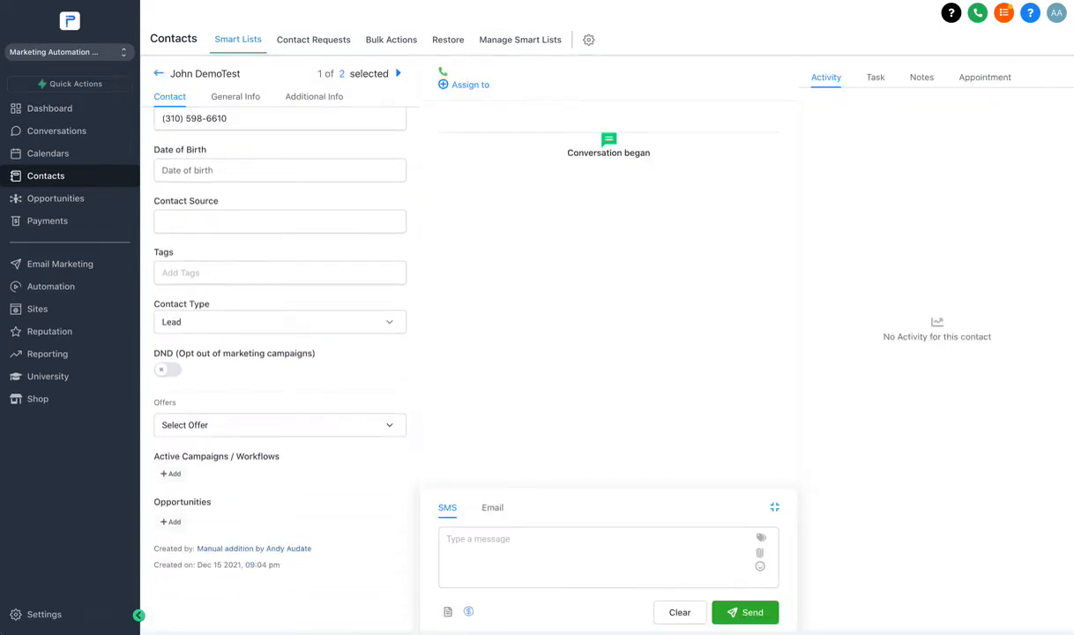
{"action": "left_click", "coordinate": [269, 273]}
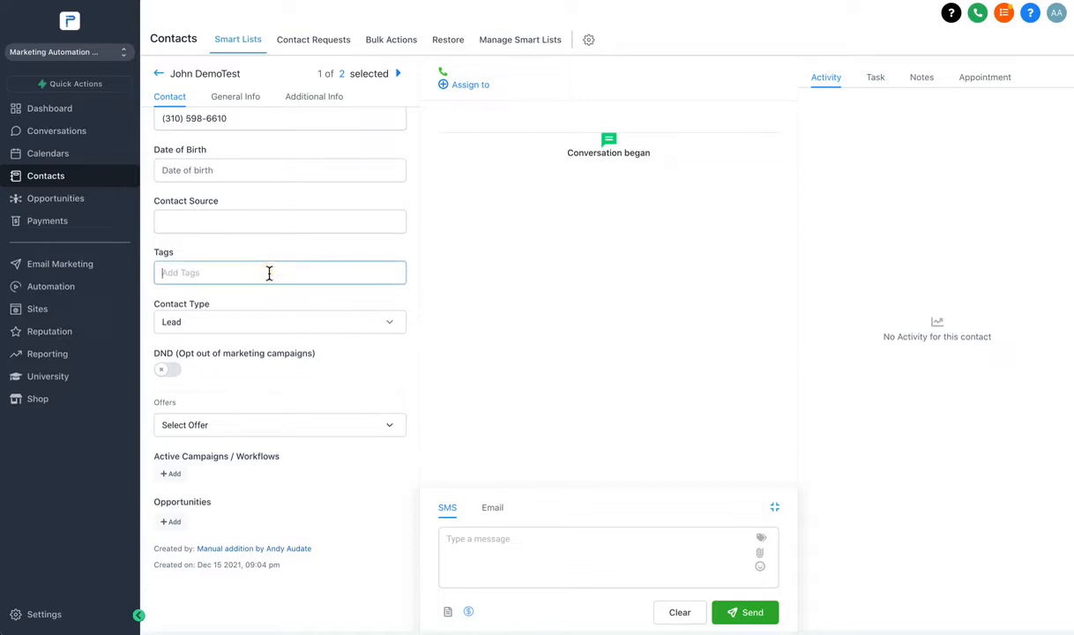
{"action": "left_click", "coordinate": [211, 274]}
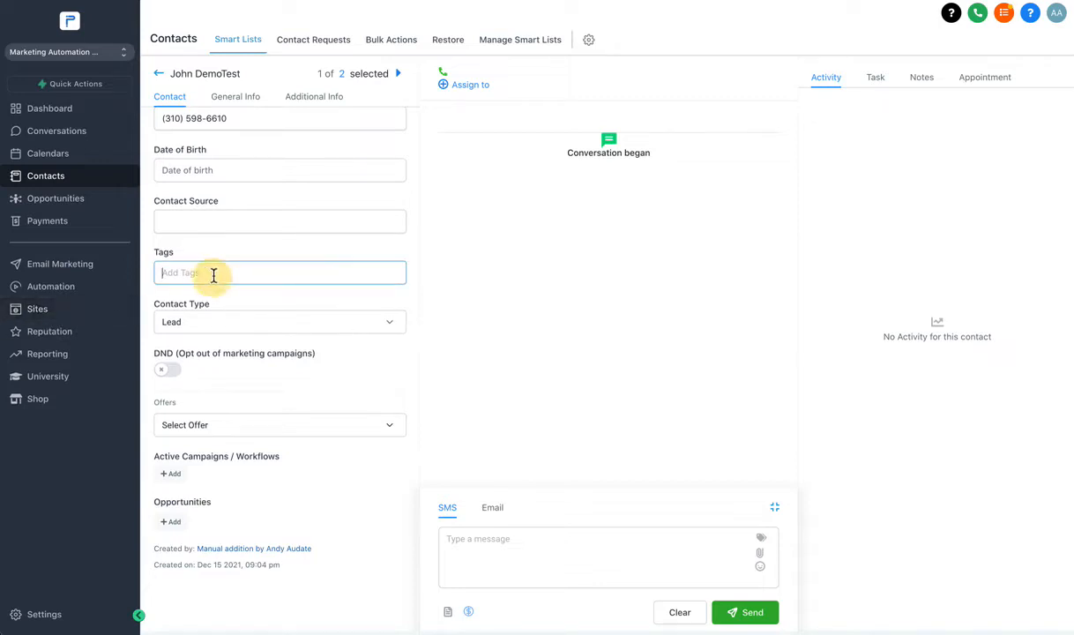
{"action": "type", "text": "tom"}
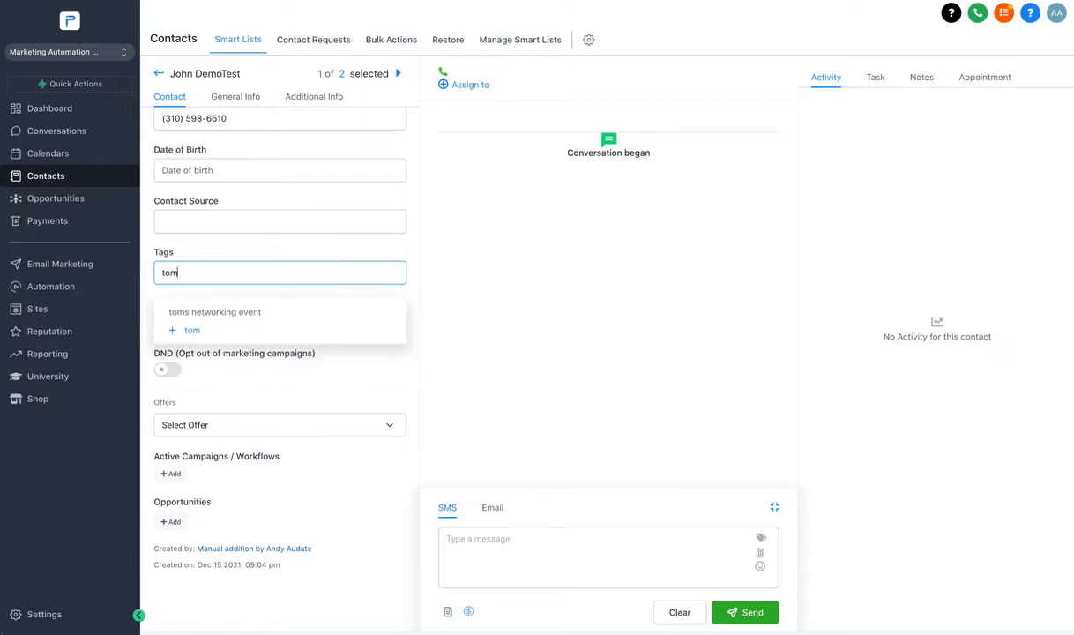
{"action": "left_click", "coordinate": [205, 313]}
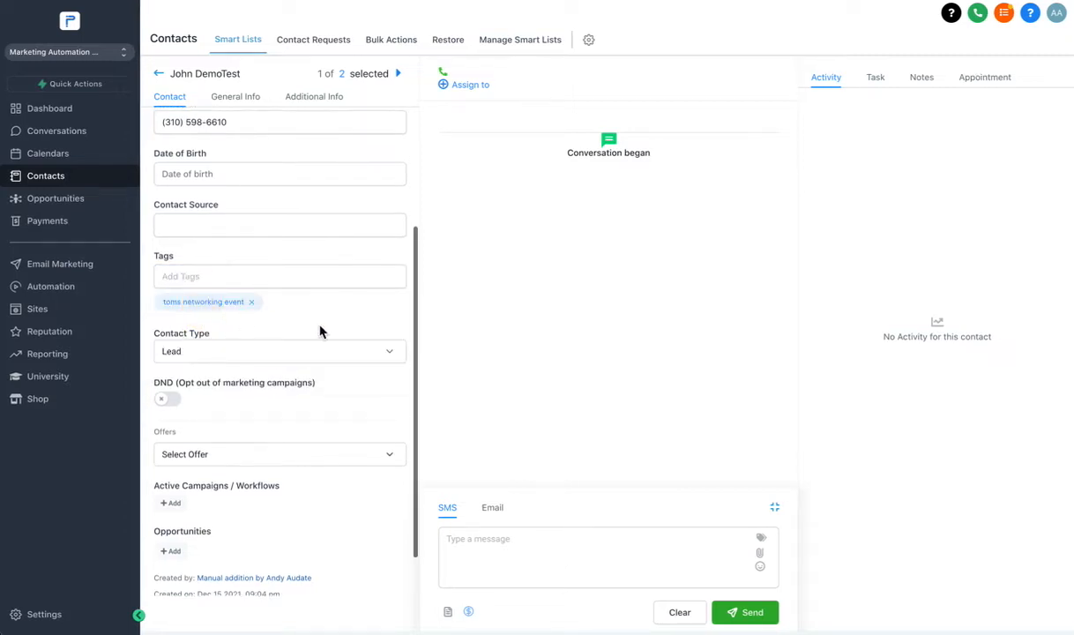
{"action": "scroll", "coordinate": [224, 246], "scroll_direction": "up", "scroll_amount": 3}
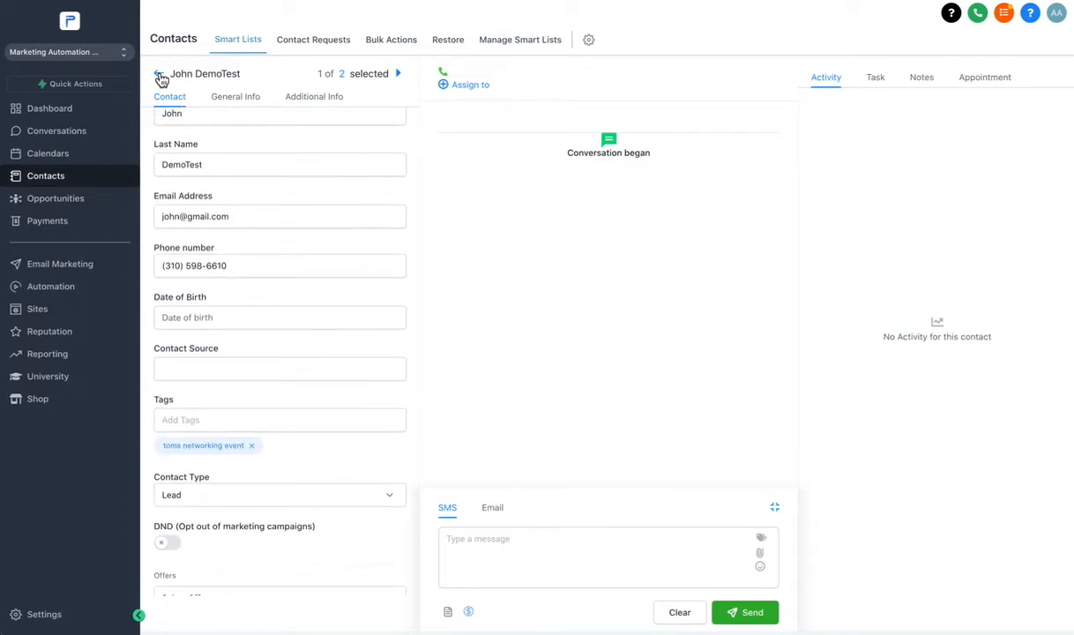
{"action": "left_click", "coordinate": [158, 75]}
Reopen the first contact, save its tag, and return to the contacts list.
{"action": "left_click", "coordinate": [273, 210]}
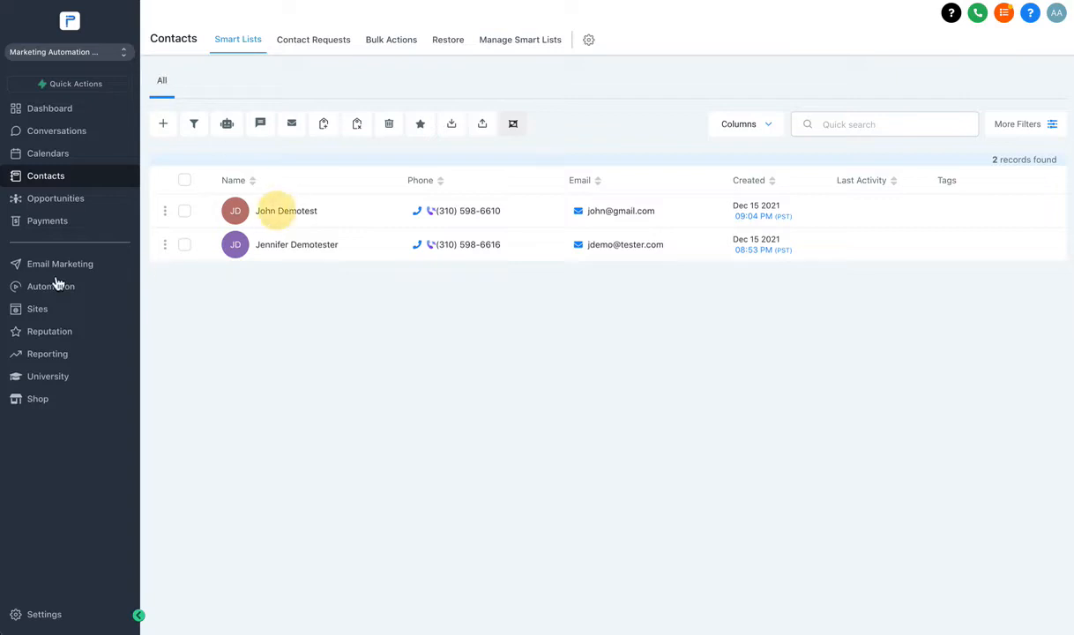
{"action": "scroll", "coordinate": [252, 284], "scroll_direction": "down", "scroll_amount": 5}
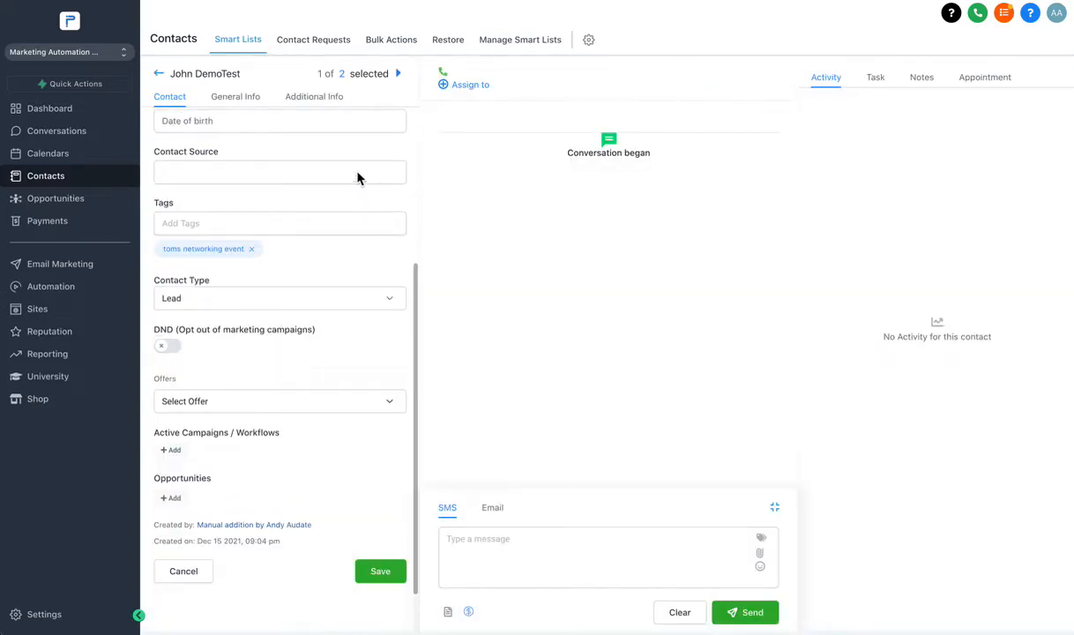
{"action": "scroll", "coordinate": [240, 319], "scroll_direction": "down", "scroll_amount": 1}
{"action": "scroll", "coordinate": [265, 335], "scroll_direction": "up", "scroll_amount": 6}
{"action": "scroll", "coordinate": [326, 314], "scroll_direction": "down", "scroll_amount": 5}
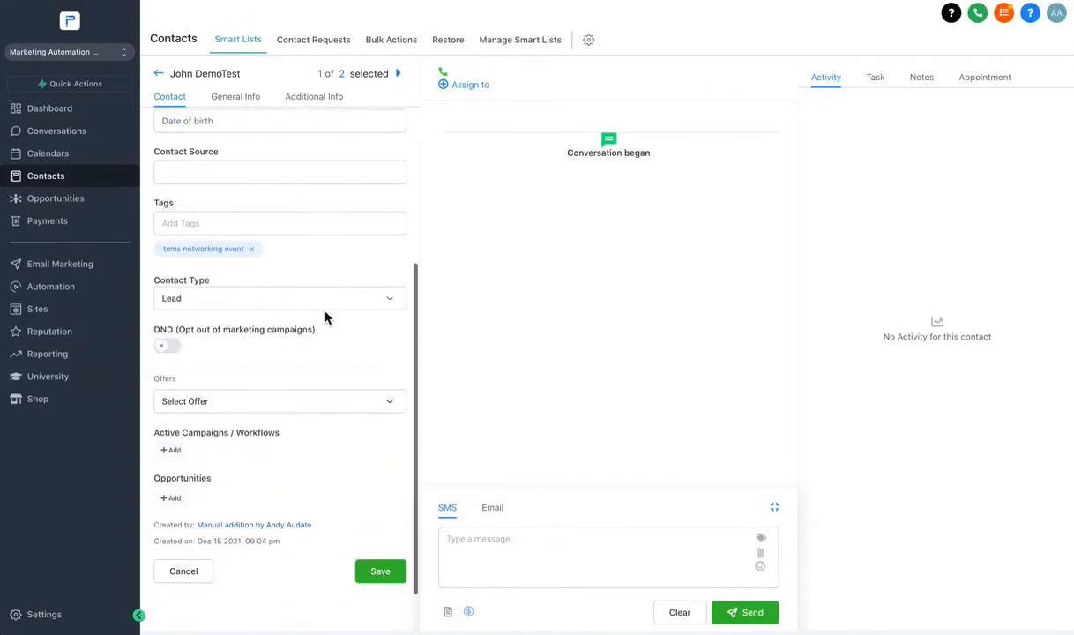
{"action": "left_click", "coordinate": [382, 575]}
{"action": "scroll", "coordinate": [371, 547], "scroll_direction": "up", "scroll_amount": 5}
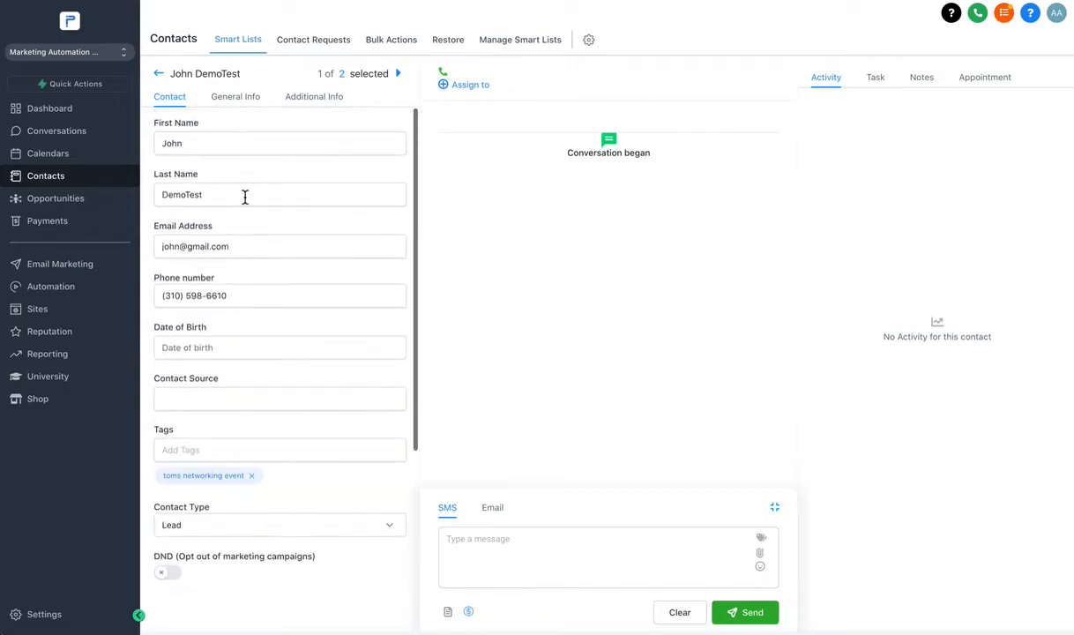
{"action": "scroll", "coordinate": [236, 229], "scroll_direction": "down", "scroll_amount": 5}
{"action": "scroll", "coordinate": [291, 400], "scroll_direction": "up", "scroll_amount": 5}
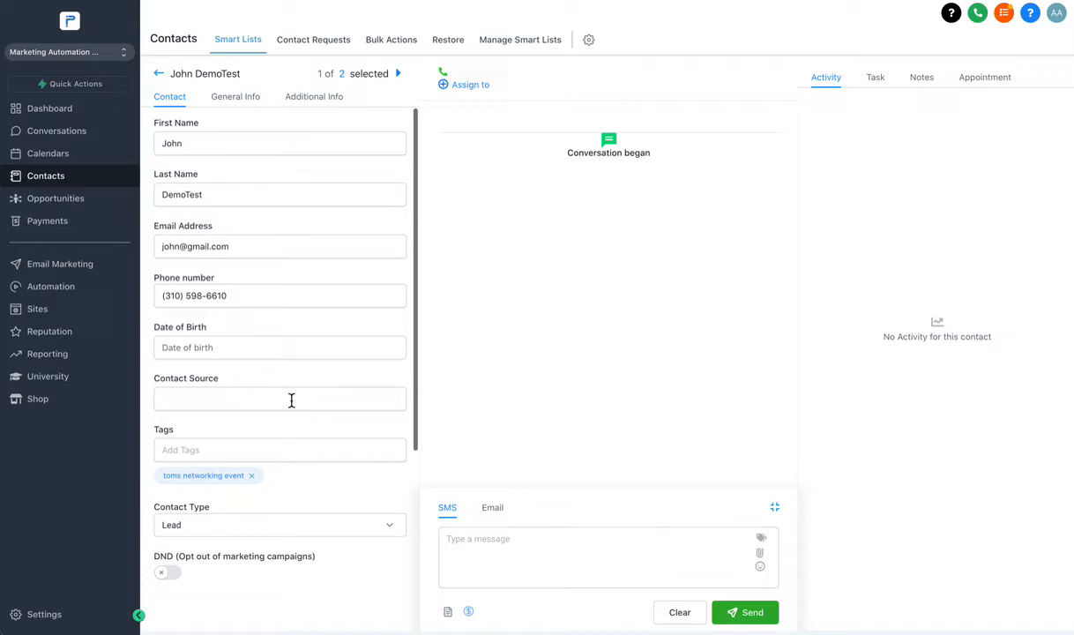
{"action": "left_click", "coordinate": [158, 74]}
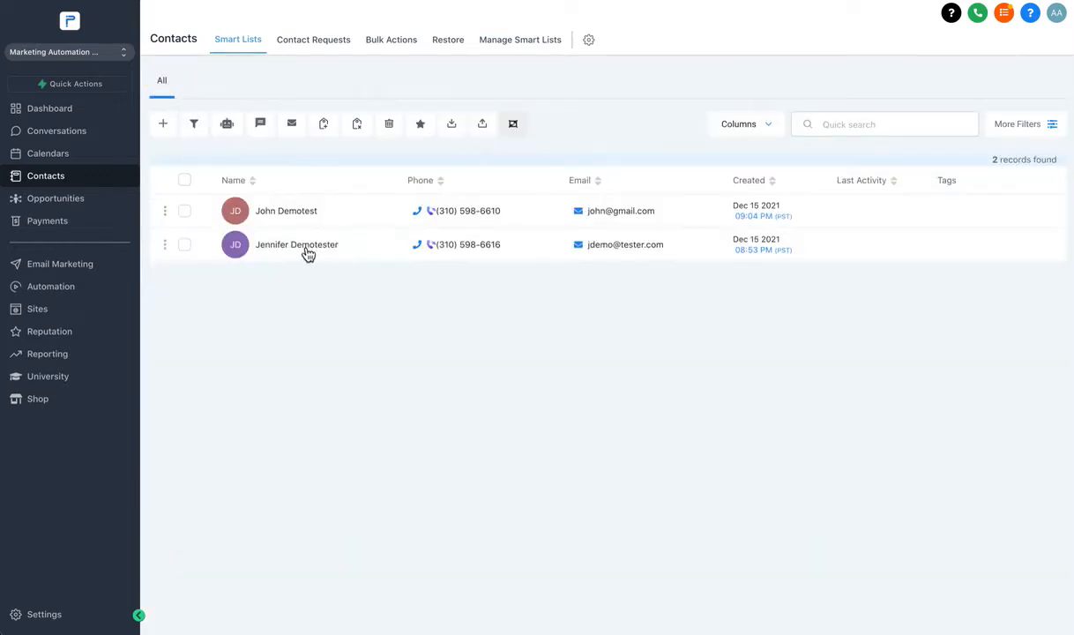
Apply the existing 'nicoles networking event' tag to the second contact by searching 'ni'.
{"action": "left_click", "coordinate": [308, 254]}
{"action": "scroll", "coordinate": [238, 351], "scroll_direction": "down", "scroll_amount": 4}
{"action": "left_click", "coordinate": [205, 273]}
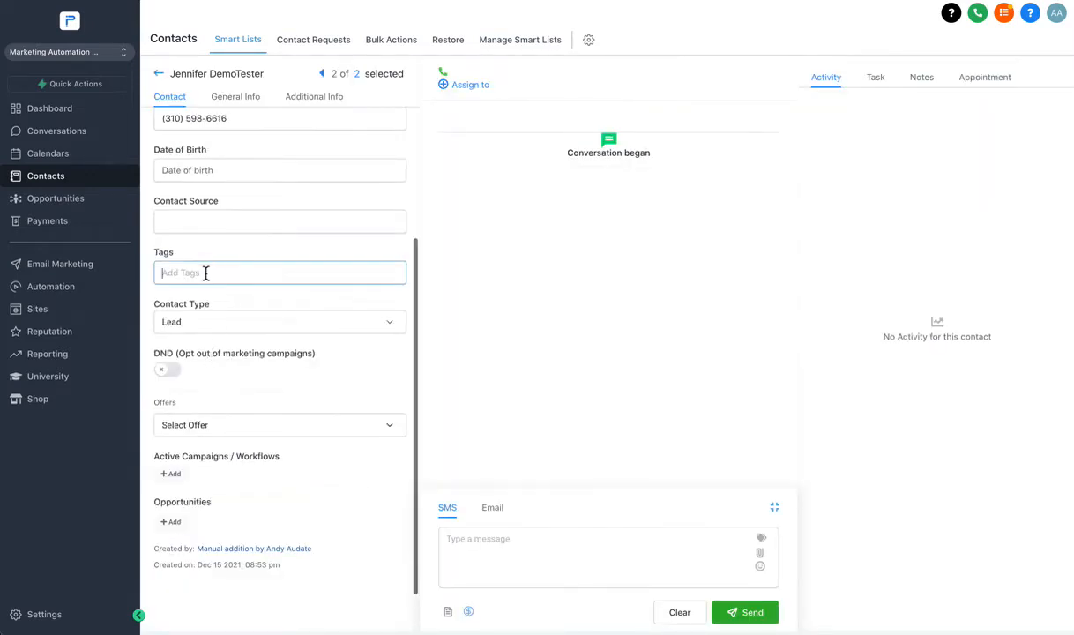
{"action": "type", "text": "nicol"}
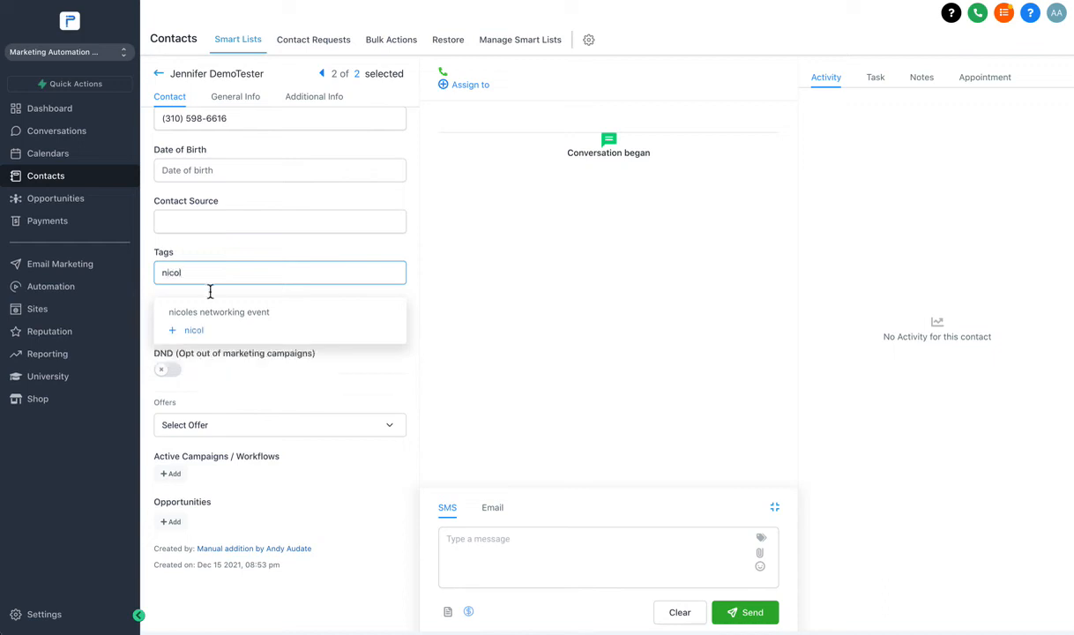
{"action": "left_click", "coordinate": [212, 312]}
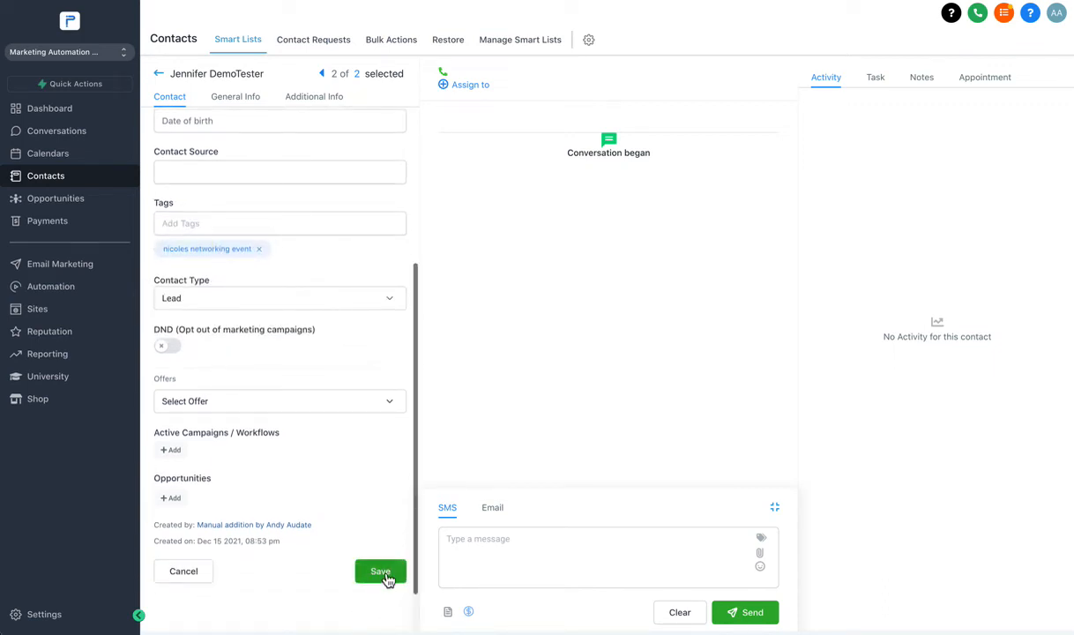
{"action": "scroll", "coordinate": [383, 578], "scroll_direction": "up", "scroll_amount": 1}
{"action": "scroll", "coordinate": [324, 497], "scroll_direction": "up", "scroll_amount": 4}
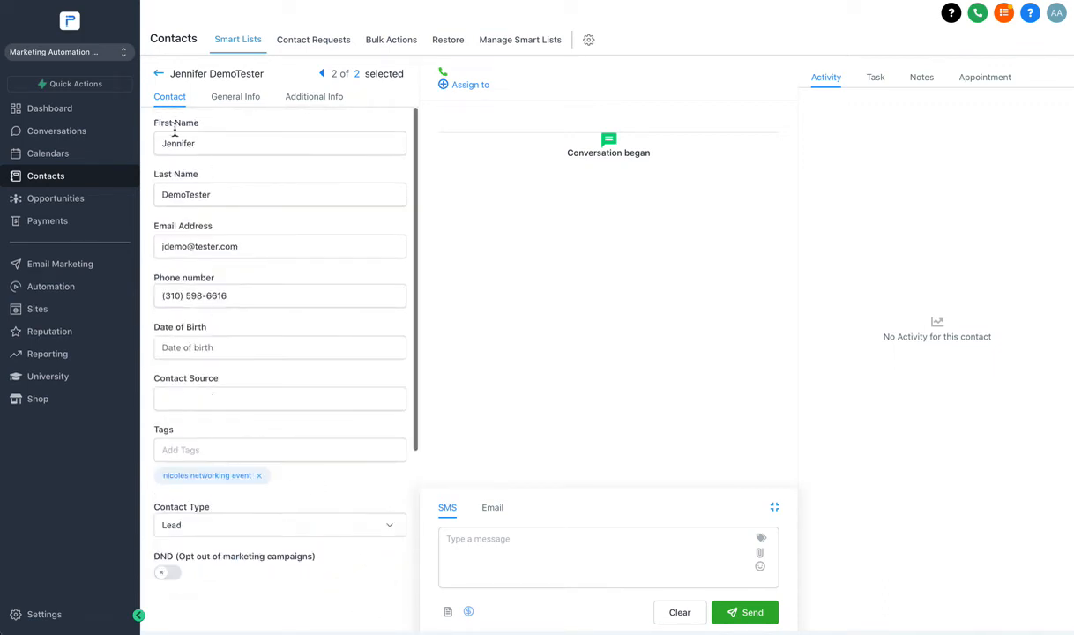
{"action": "left_click", "coordinate": [159, 74]}
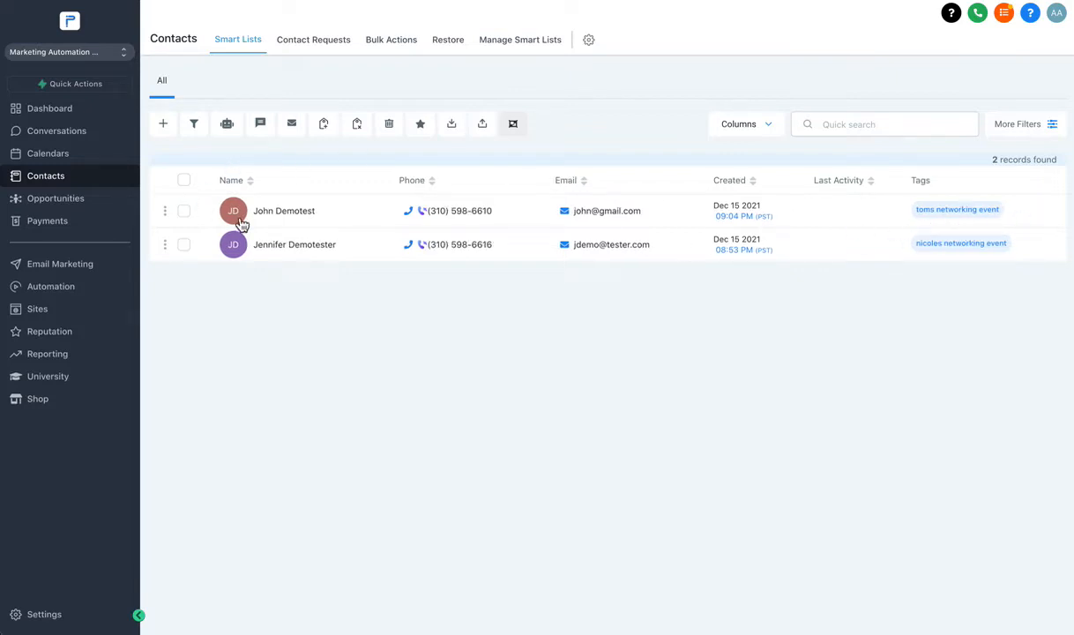
Create and save a third contact with first name, last name, e-mail and phone number.
{"action": "left_click", "coordinate": [162, 124]}
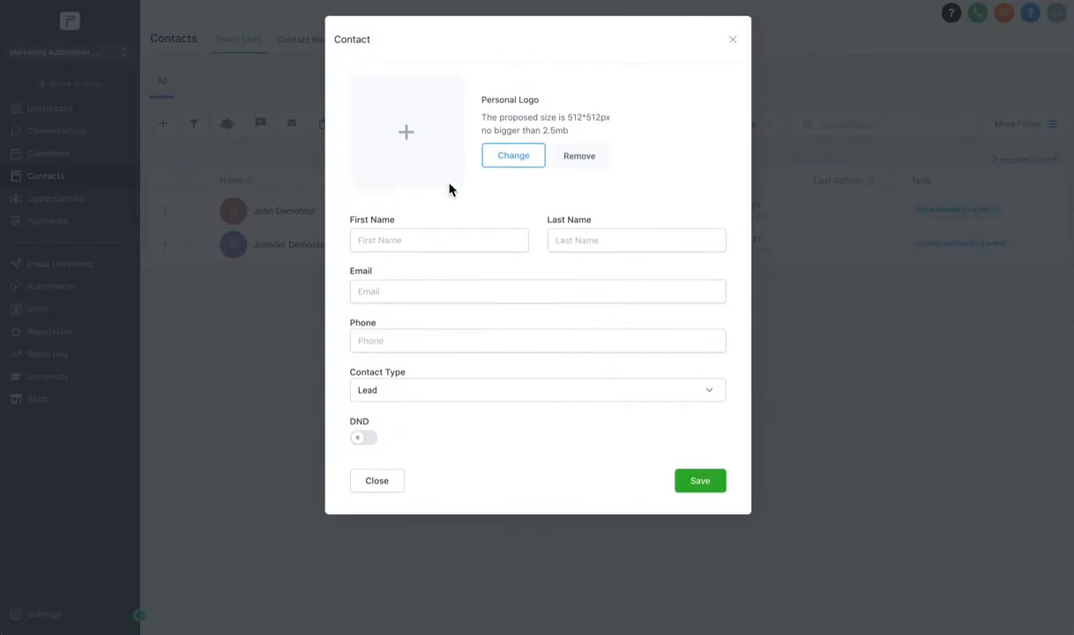
{"action": "left_click", "coordinate": [401, 240]}
{"action": "type", "text": "T"}
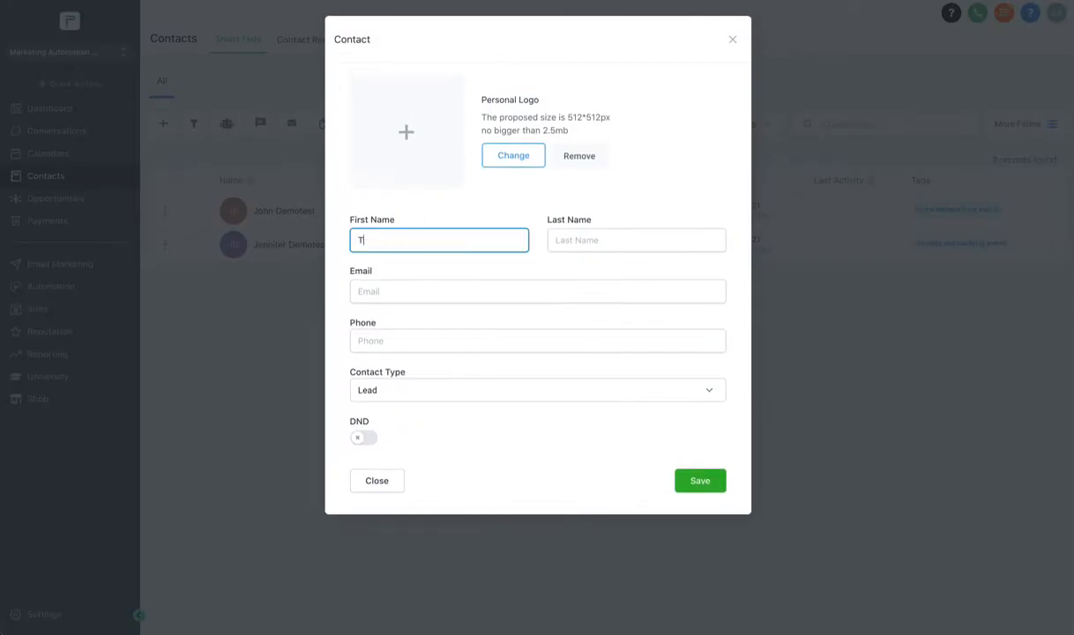
{"action": "type", "text": "i"}
{"action": "key", "text": "BackSpace"}
{"action": "key", "text": "BackSpace"}
{"action": "type", "text": "Andy"}
{"action": "key", "text": "Tab"}
{"action": "type", "text": "Demo"}
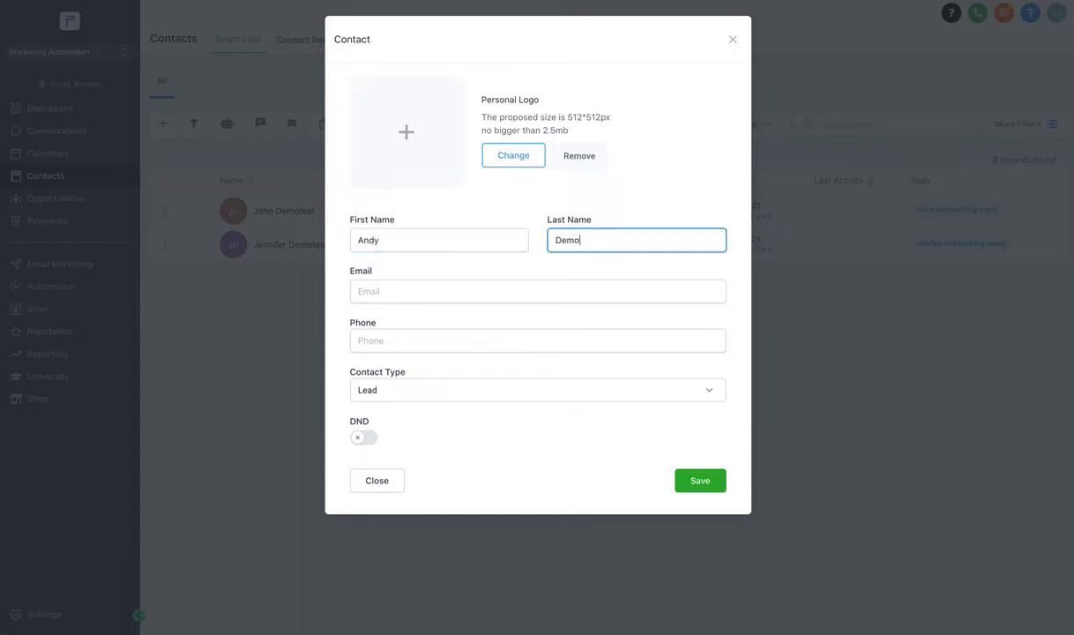
{"action": "type", "text": "tester"}
{"action": "key", "text": "Tab"}
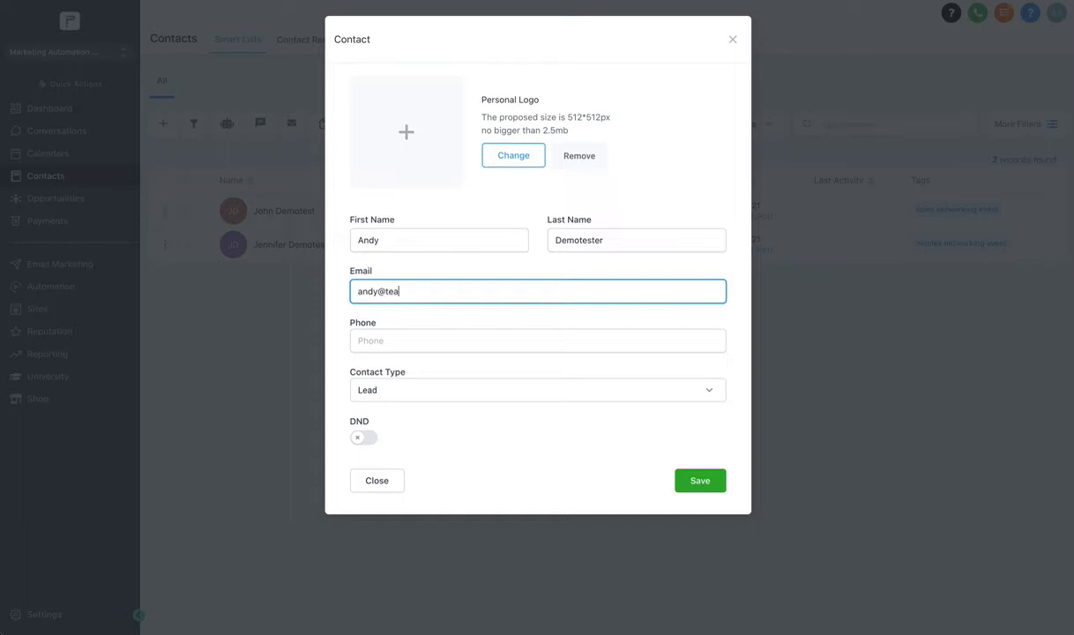
{"action": "type", "text": "andy@test.com"}
{"action": "key", "text": "Tab"}
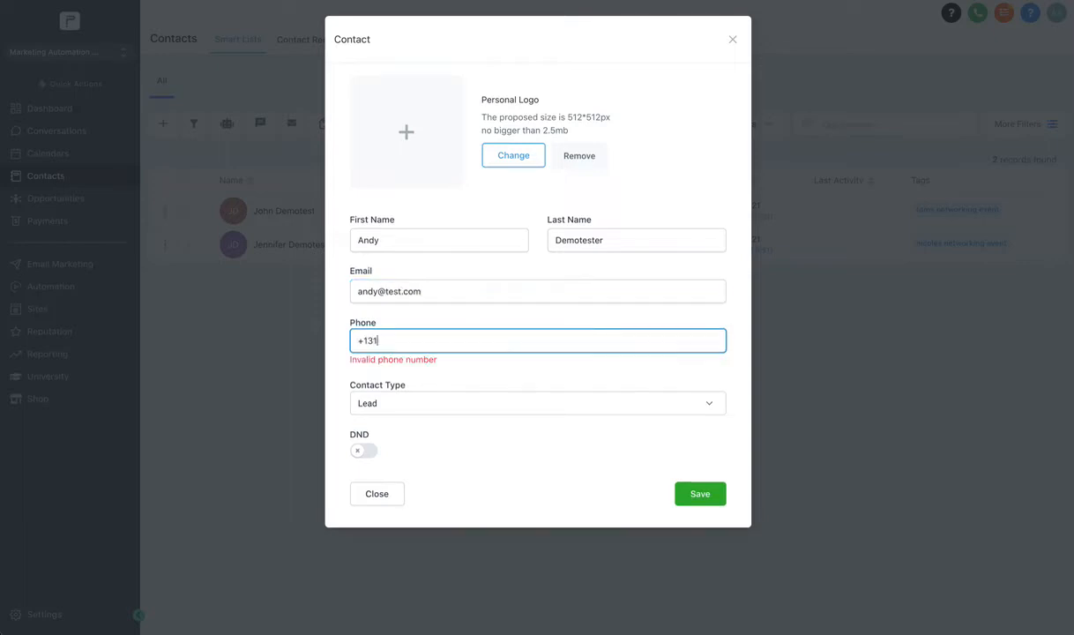
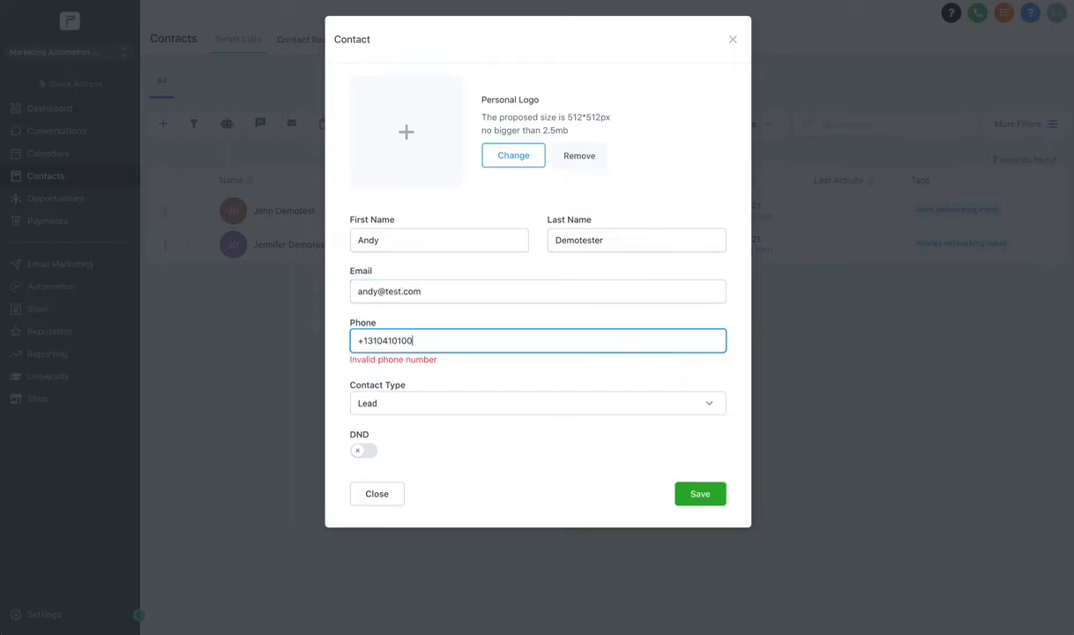
{"action": "left_click", "coordinate": [706, 487]}
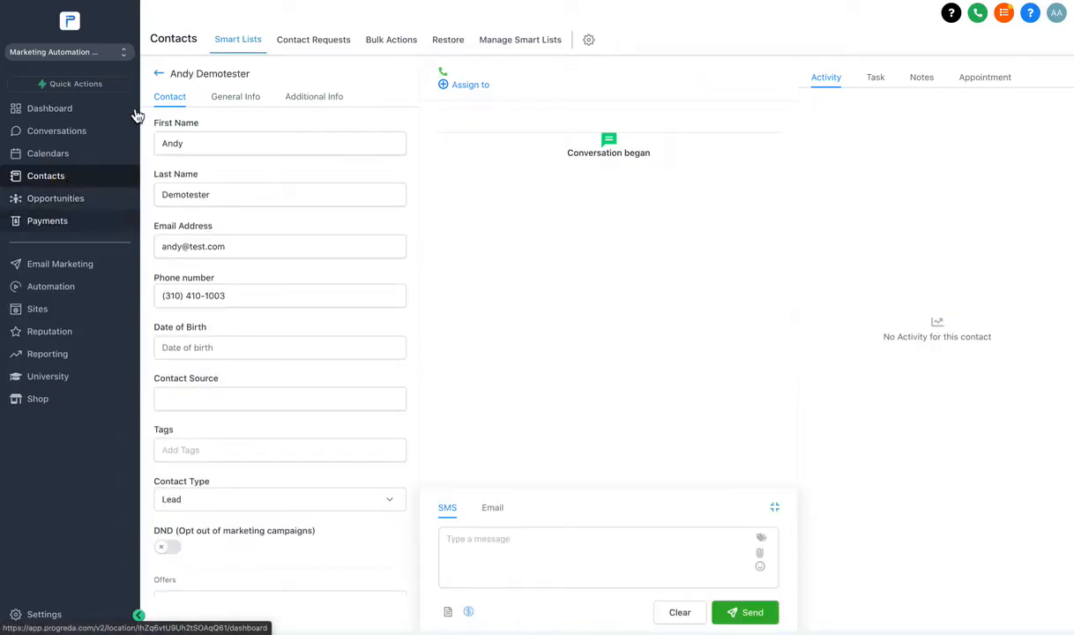
{"action": "left_click", "coordinate": [159, 73]}
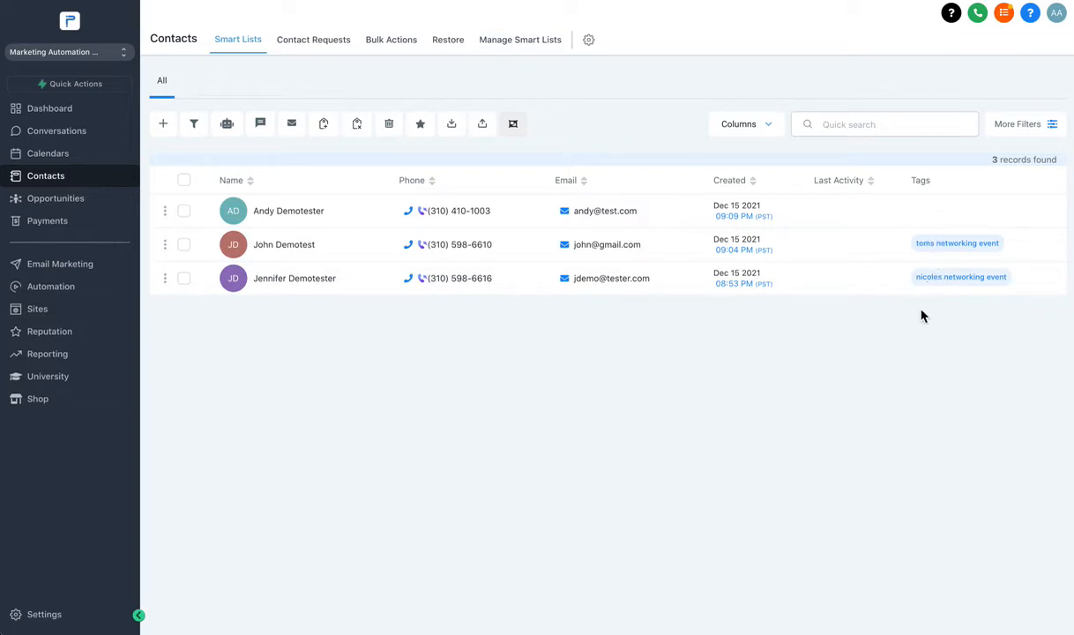
Tag the 'nicoles networking event' contact as 'women' and save it.
{"action": "left_click", "coordinate": [295, 279]}
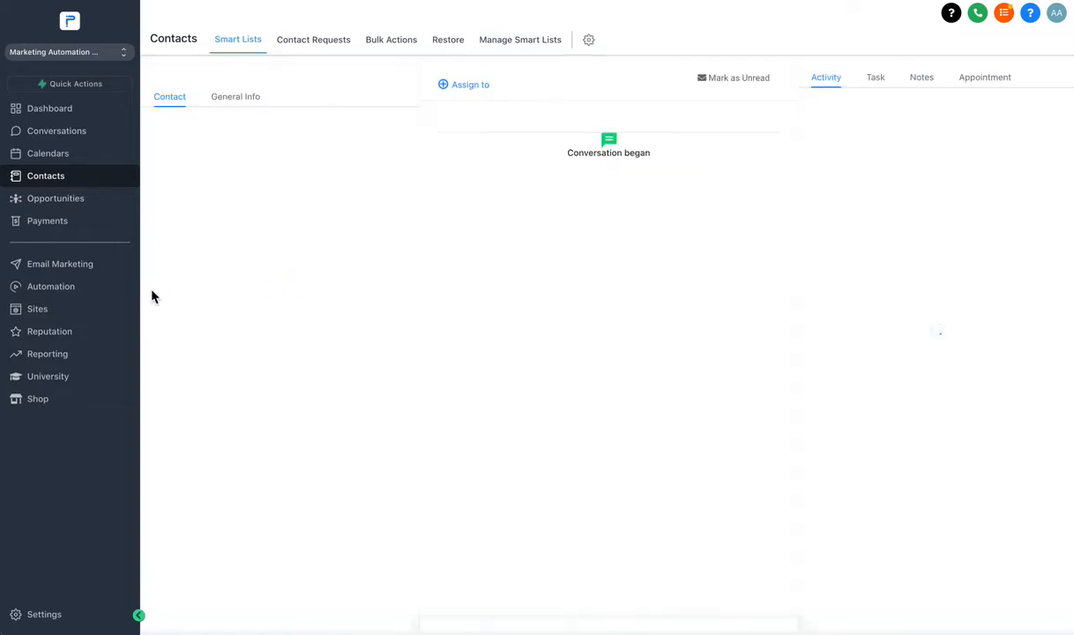
{"action": "scroll", "coordinate": [245, 287], "scroll_direction": "down", "scroll_amount": 1}
{"action": "left_click", "coordinate": [268, 257]}
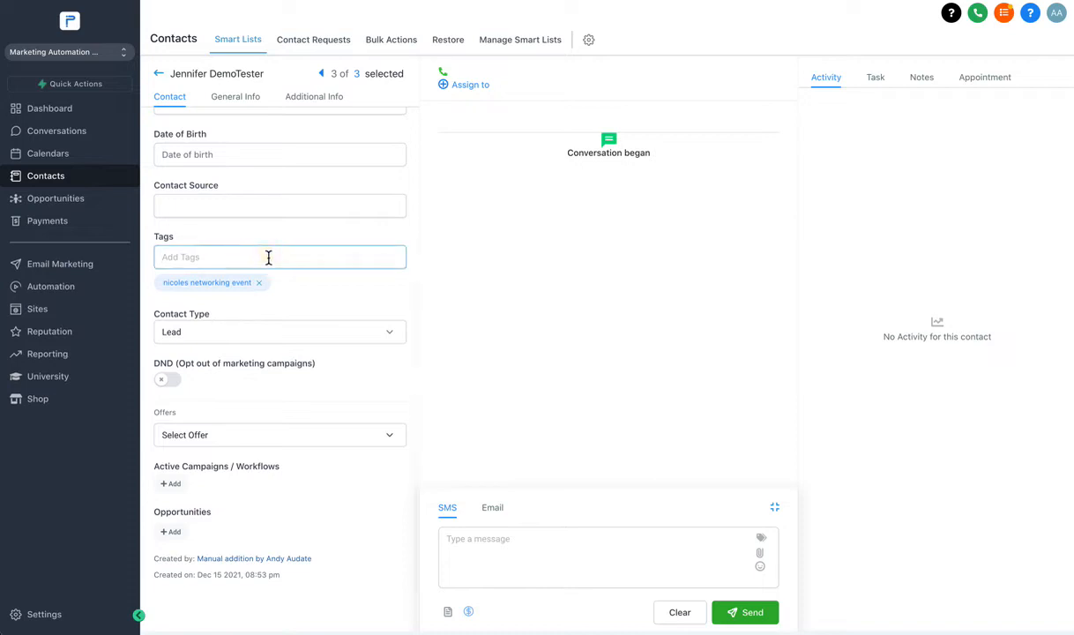
{"action": "type", "text": "women"}
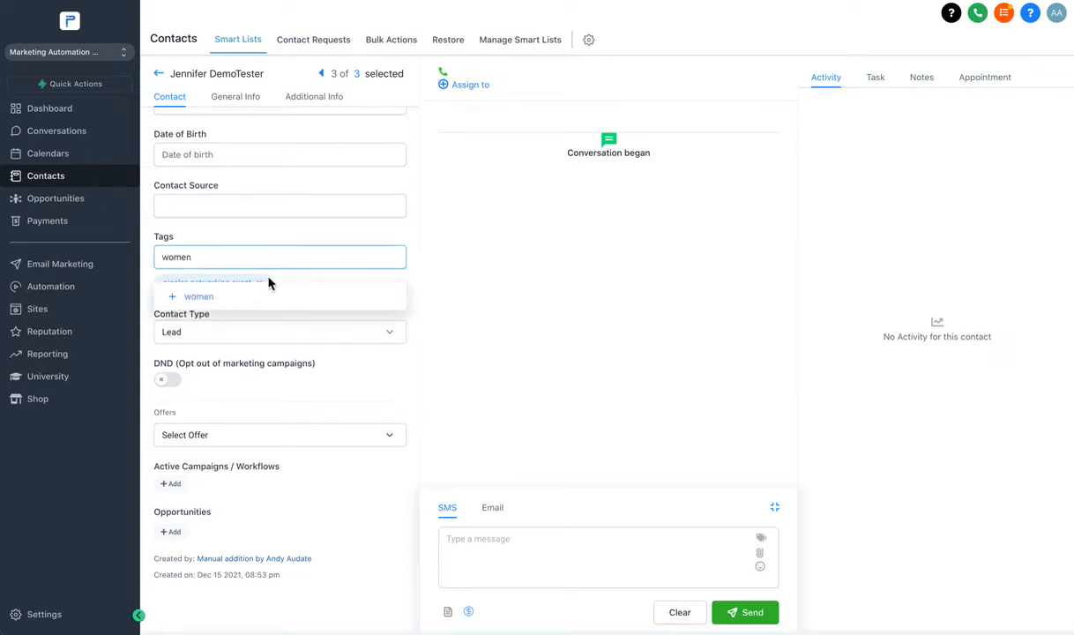
{"action": "left_click", "coordinate": [231, 299]}
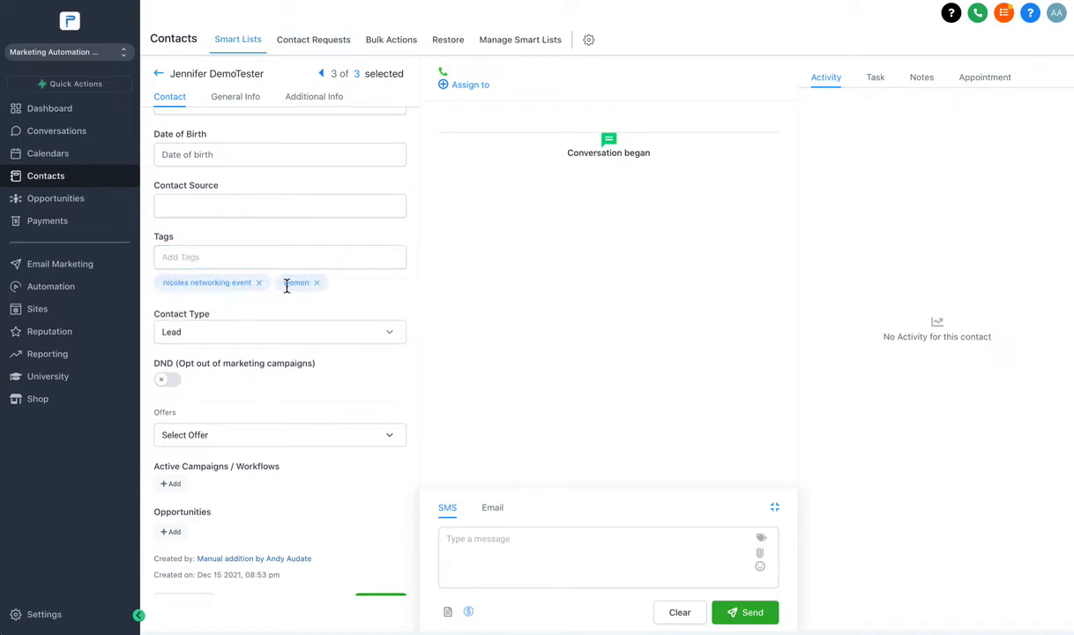
{"action": "scroll", "coordinate": [300, 300], "scroll_direction": "down", "scroll_amount": 1}
{"action": "left_click", "coordinate": [380, 573]}
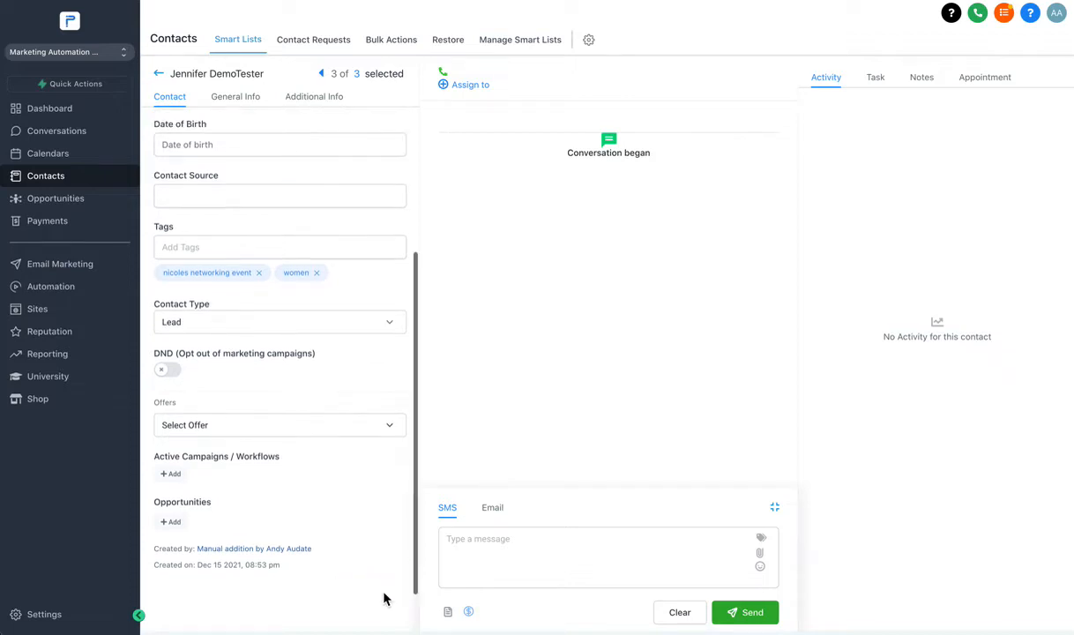
{"action": "left_click", "coordinate": [160, 75]}
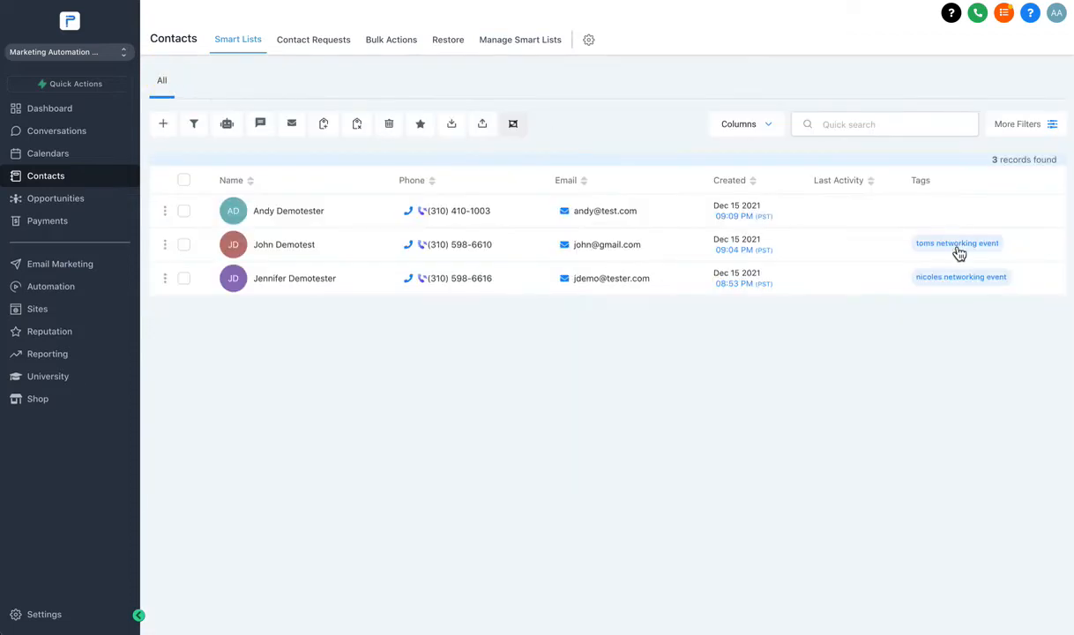
Tag the untagged first contact as 'man' and save it.
{"action": "left_click", "coordinate": [294, 212]}
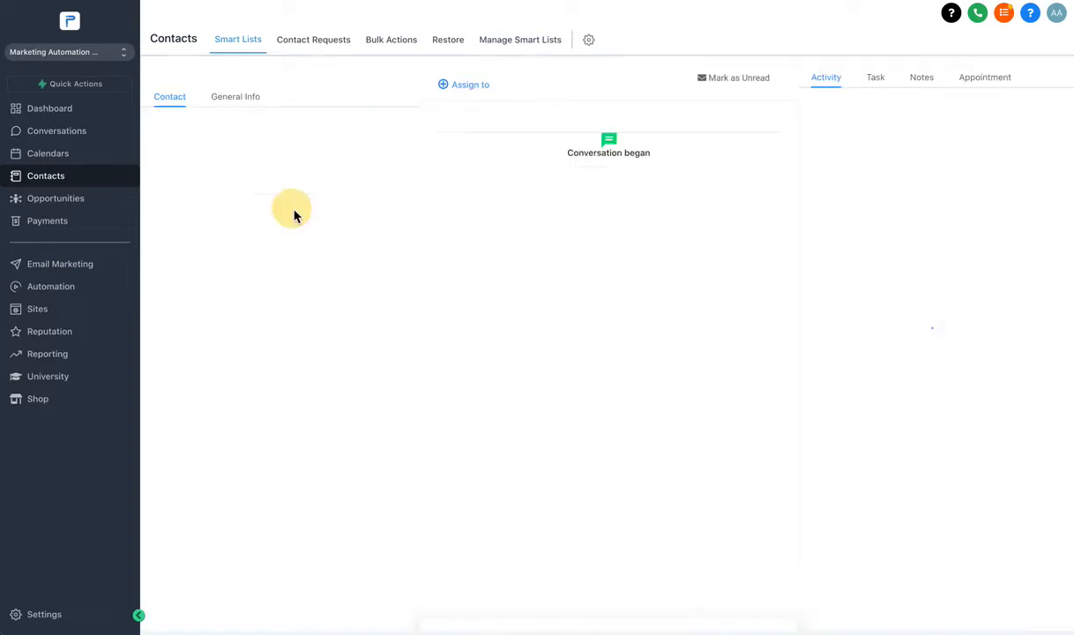
{"action": "scroll", "coordinate": [219, 369], "scroll_direction": "down", "scroll_amount": 2}
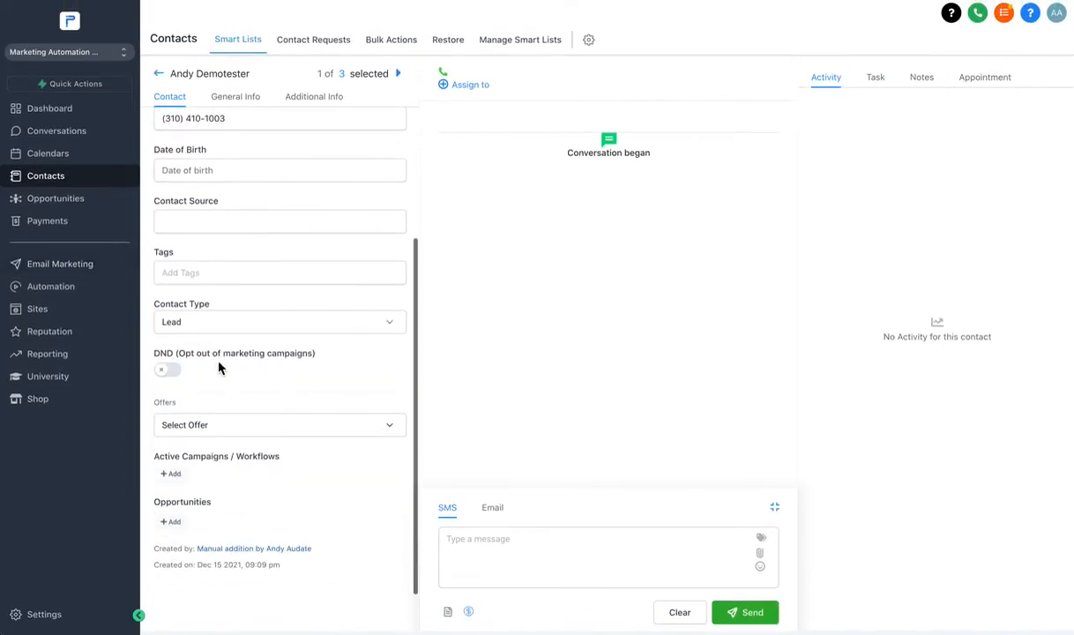
{"action": "left_click", "coordinate": [193, 270]}
{"action": "type", "text": "man"}
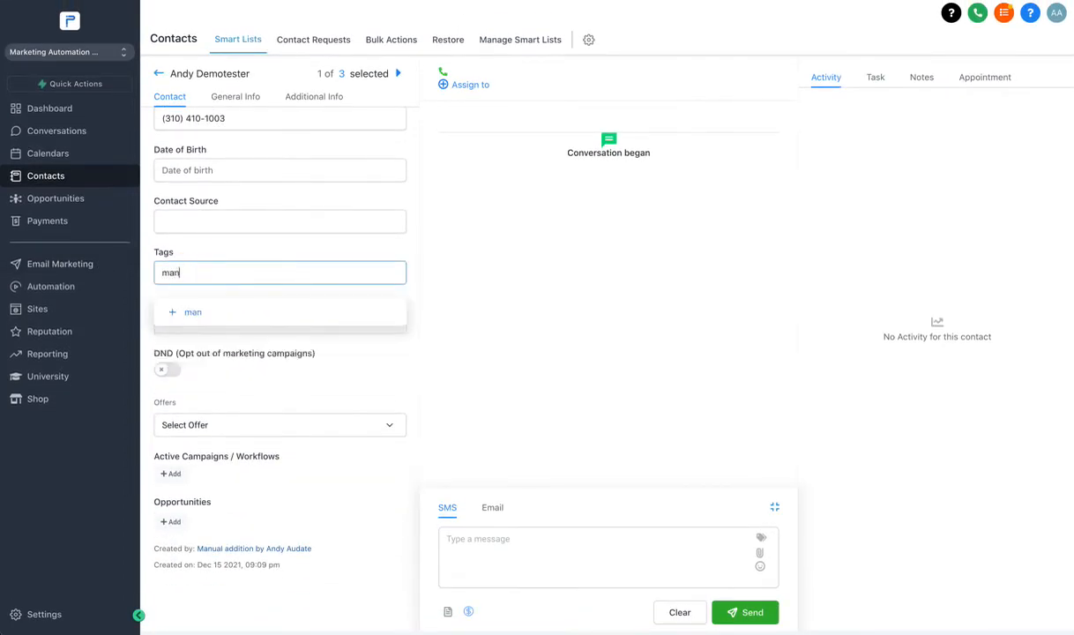
{"action": "left_click", "coordinate": [193, 314]}
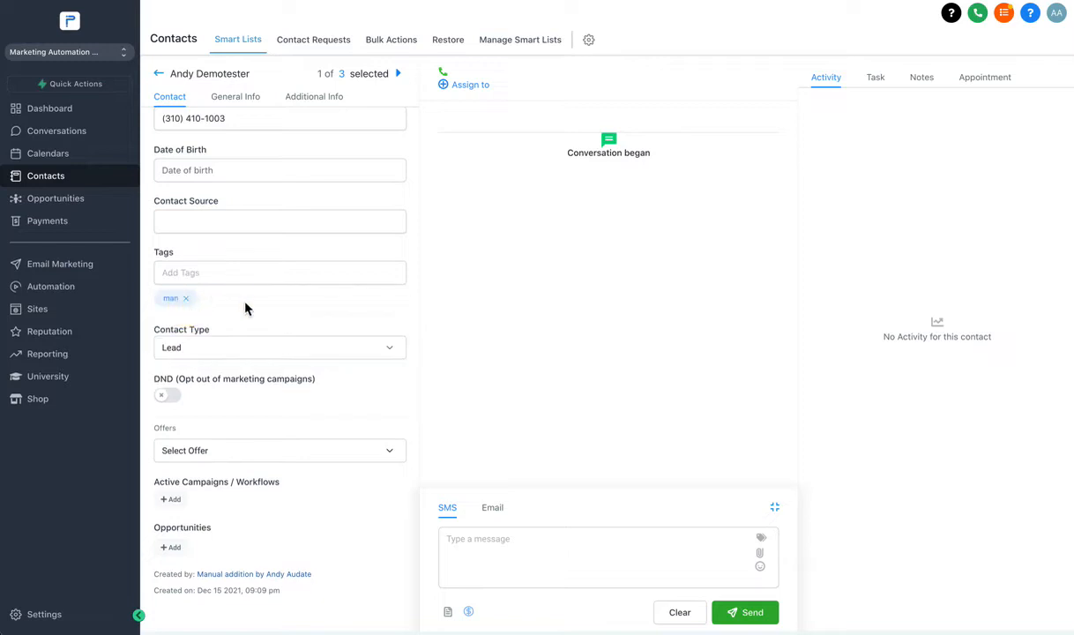
{"action": "left_click", "coordinate": [377, 573]}
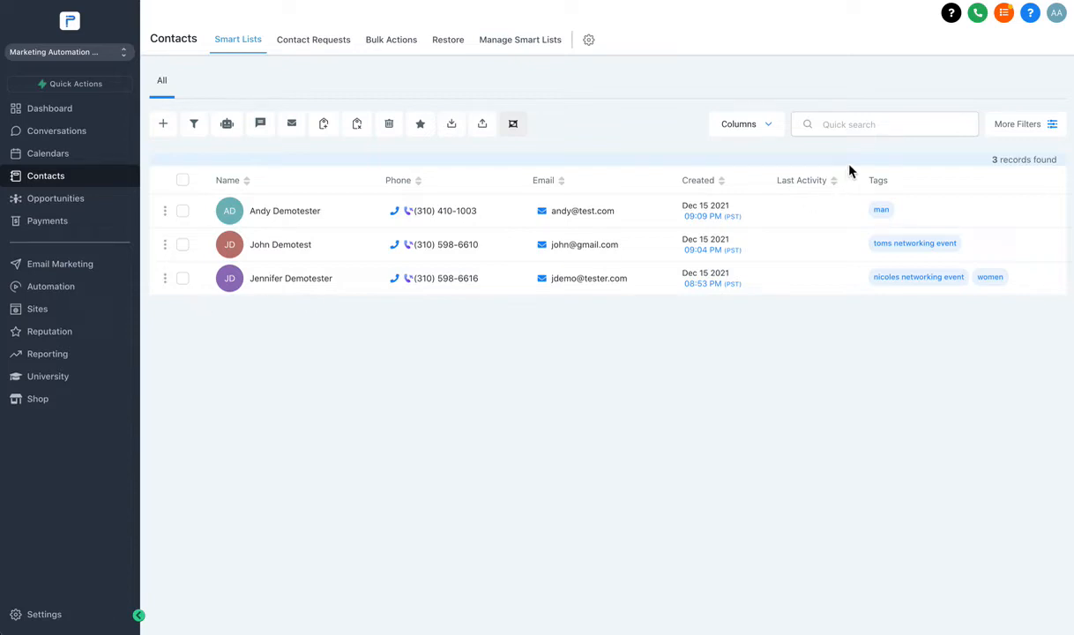
Add a Tag filter to the contacts list from More Filters.
{"action": "left_click", "coordinate": [1020, 128]}
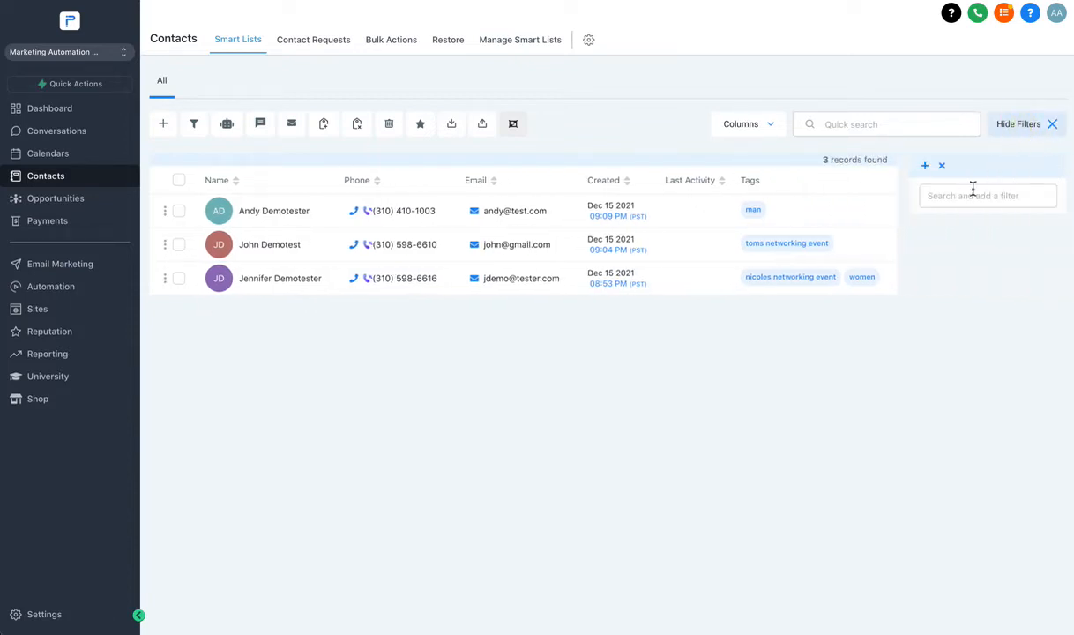
{"action": "left_click", "coordinate": [962, 198]}
{"action": "type", "text": "tag"}
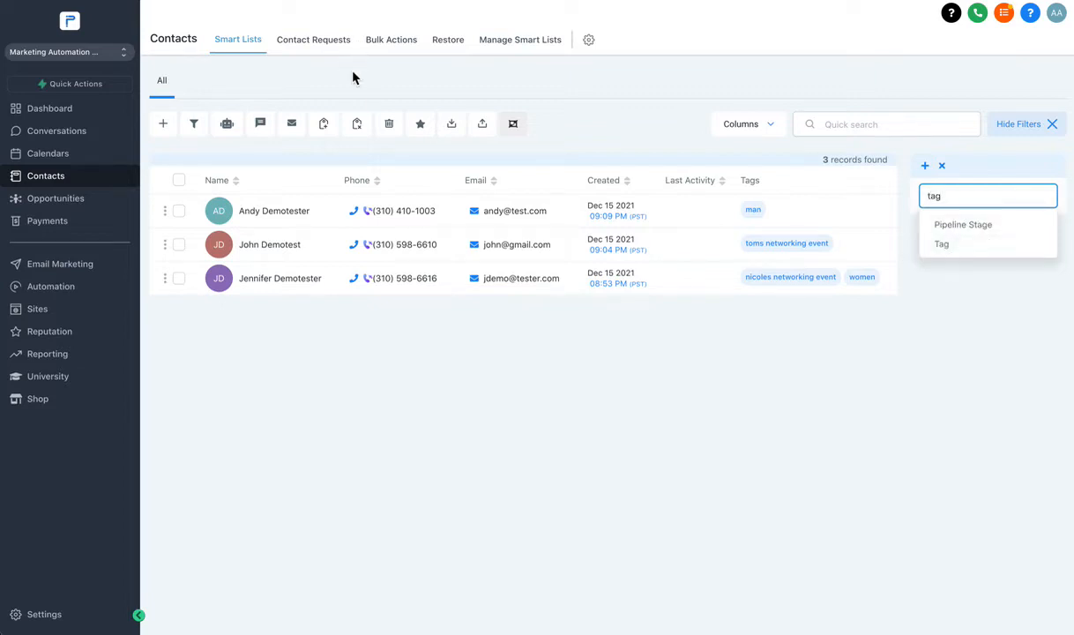
{"action": "left_click", "coordinate": [948, 245]}
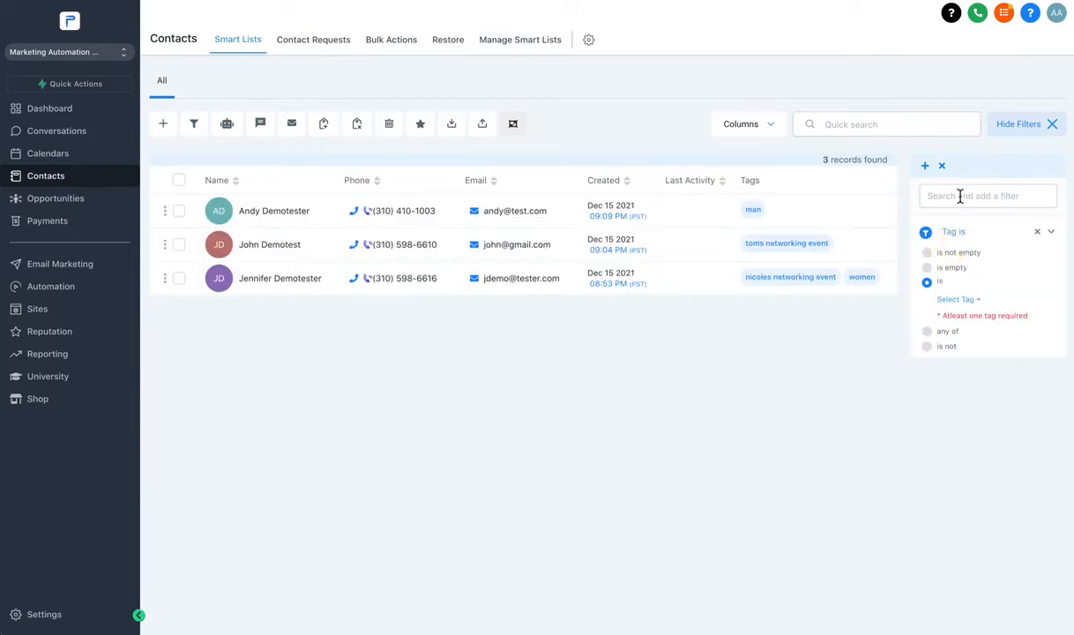
Filter by the tag 'nicoles networking event' and select the single matching contact.
{"action": "left_click", "coordinate": [952, 300]}
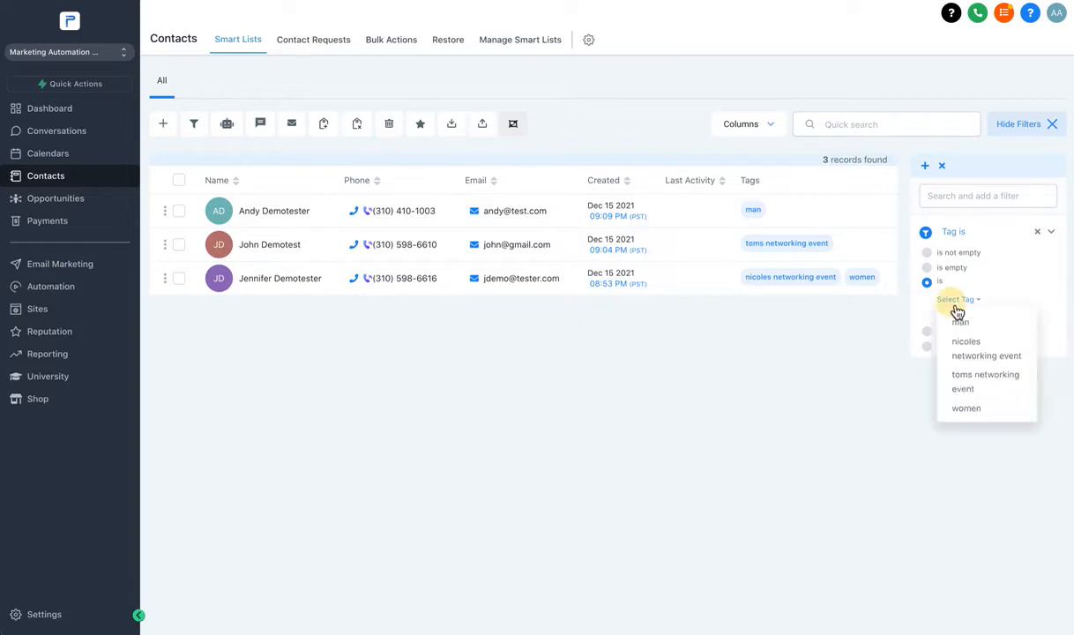
{"action": "left_click", "coordinate": [961, 323]}
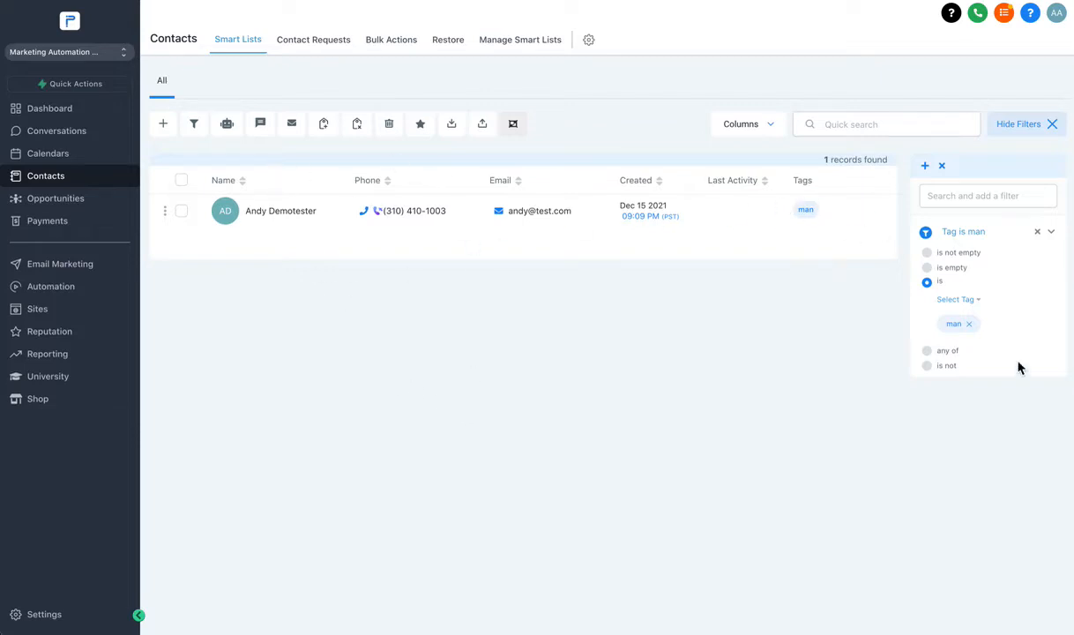
{"action": "left_click", "coordinate": [969, 325]}
{"action": "left_click", "coordinate": [958, 299]}
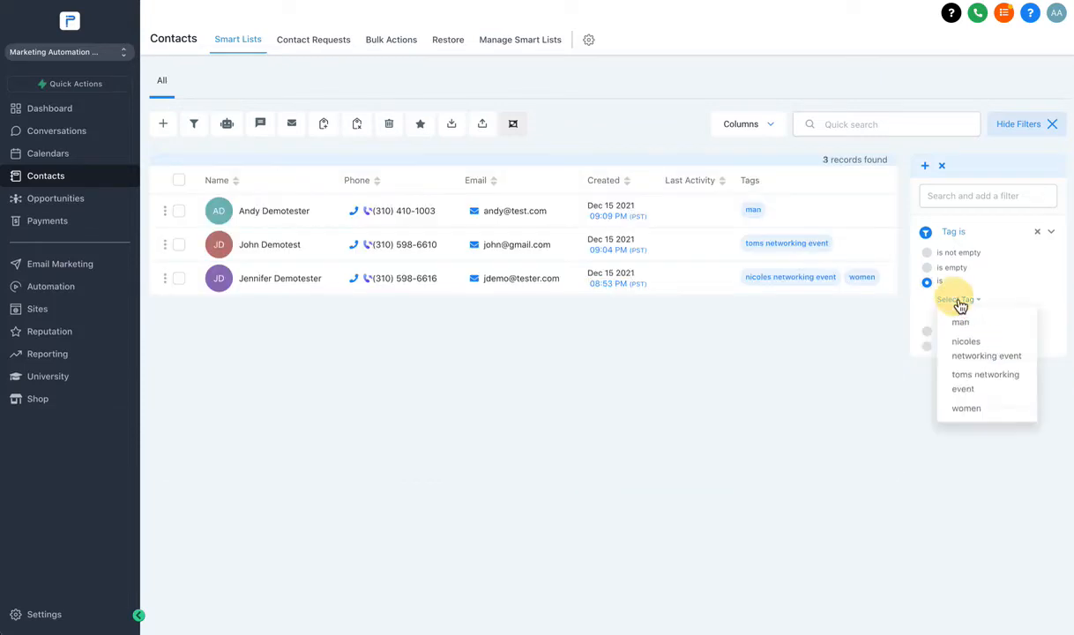
{"action": "left_click", "coordinate": [983, 353]}
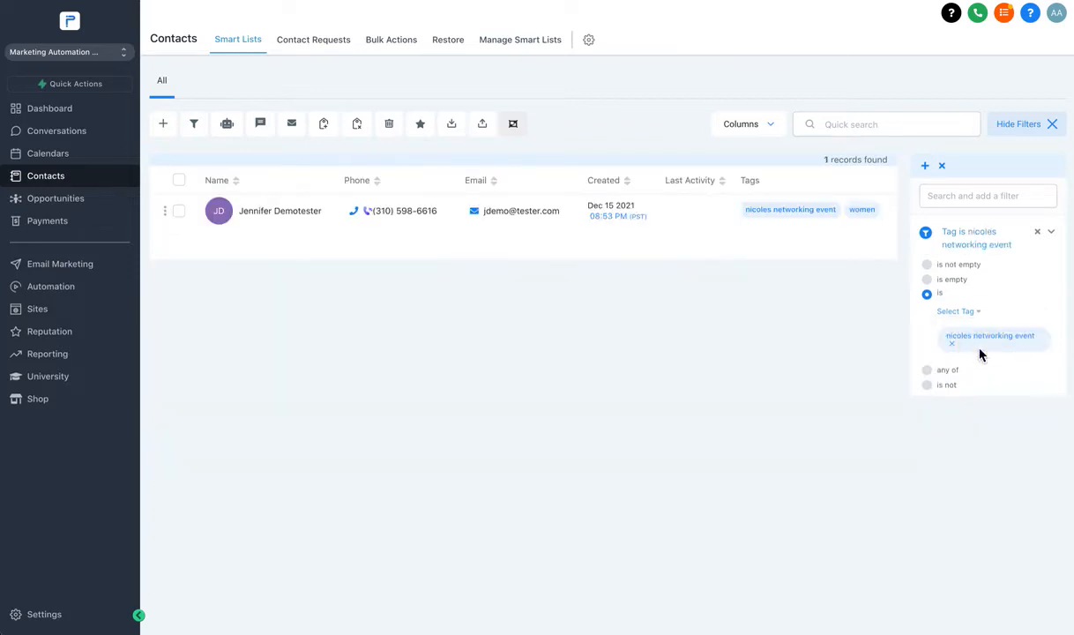
{"action": "left_click", "coordinate": [178, 183]}
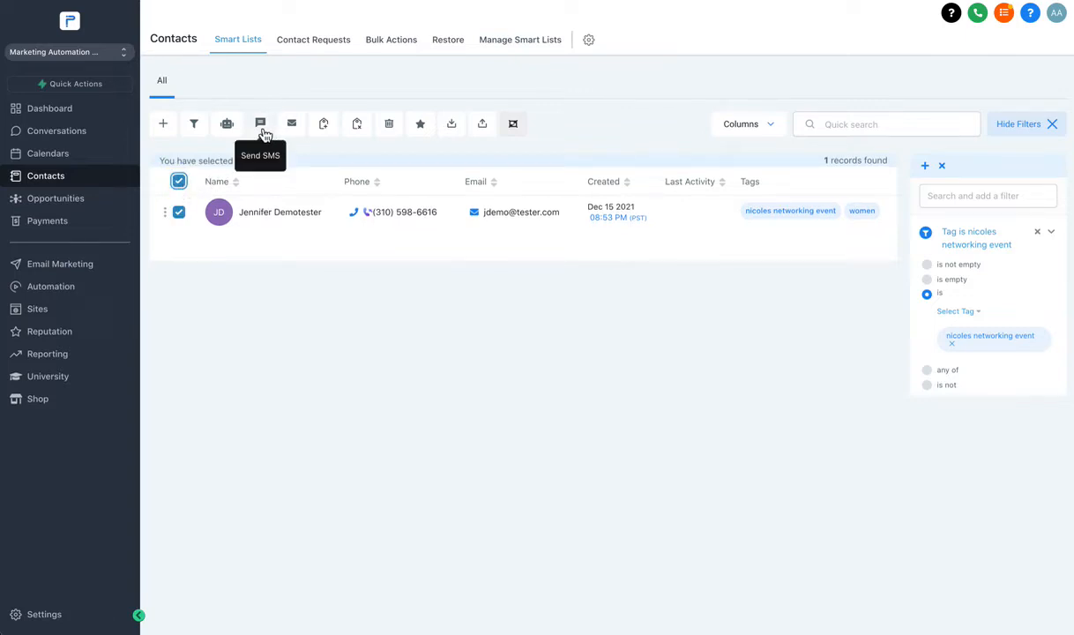
Preview the bulk Send SMS and Send Email dialogs, closing each without sending.
{"action": "left_click", "coordinate": [261, 128]}
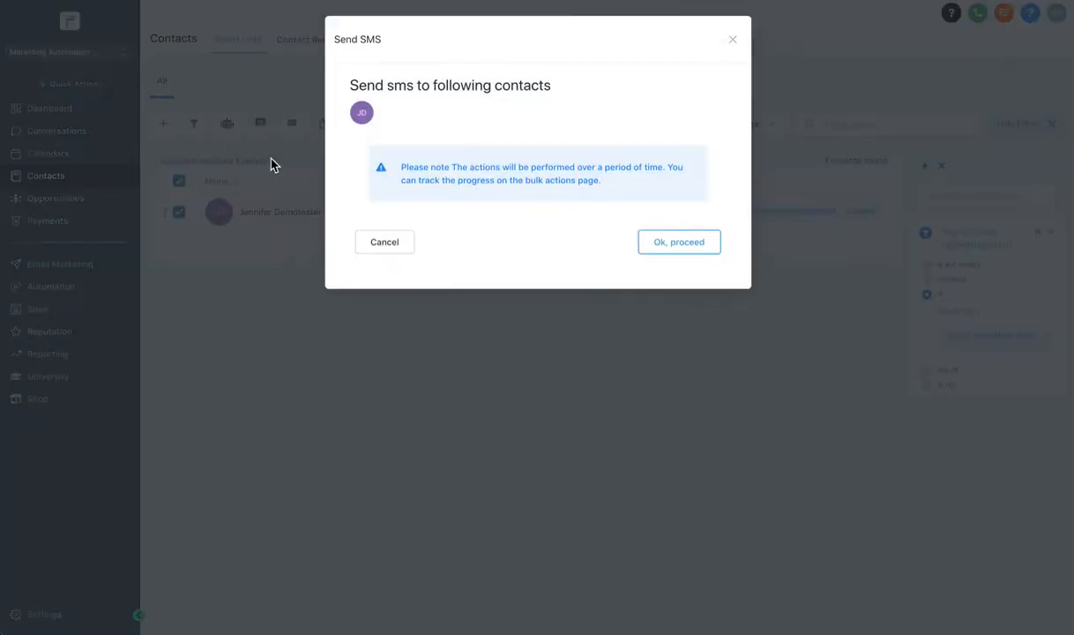
{"action": "left_click", "coordinate": [733, 41]}
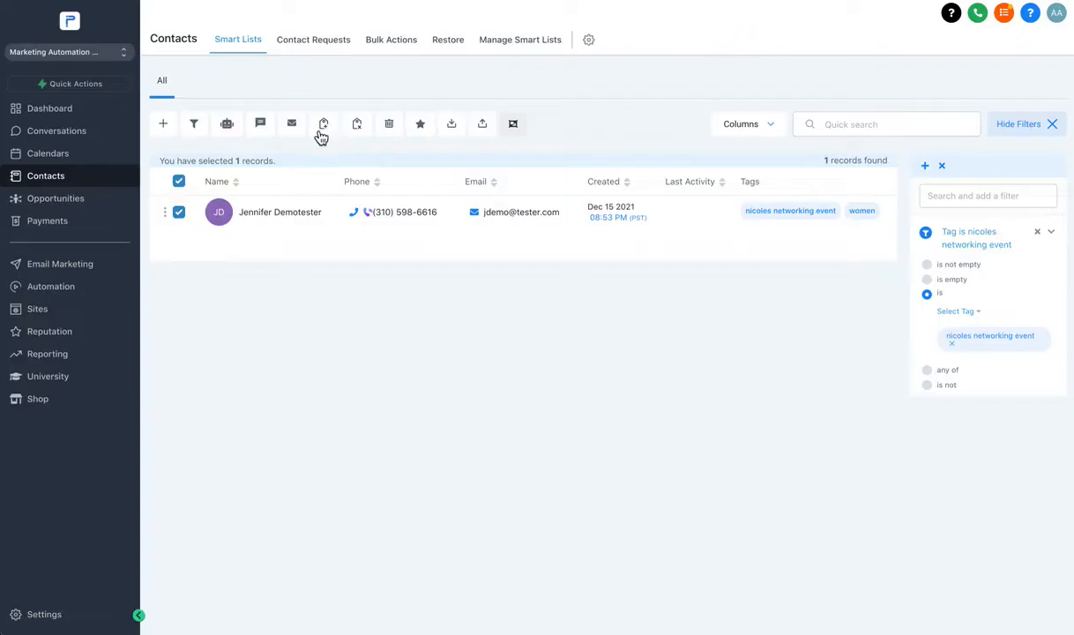
{"action": "left_click", "coordinate": [296, 127]}
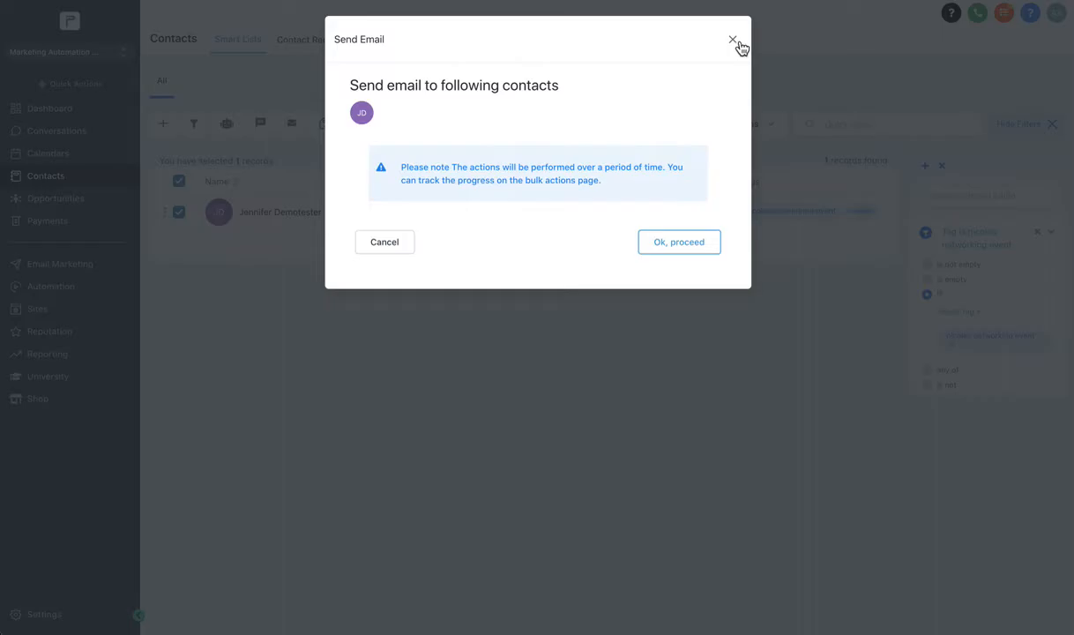
{"action": "left_click", "coordinate": [733, 41]}
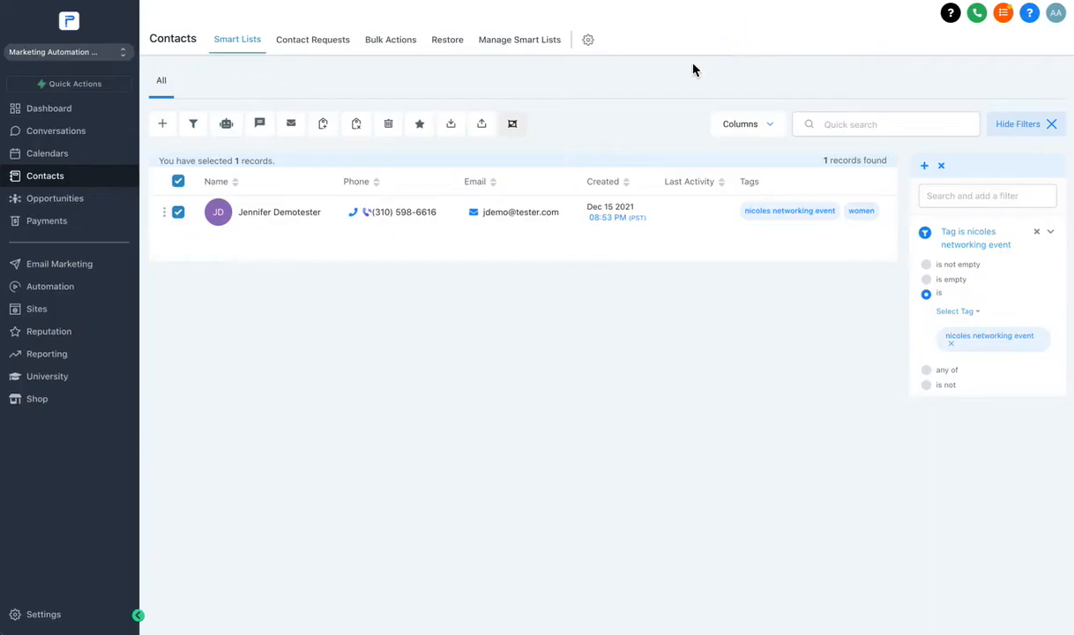
Preview the bulk Add Tag dialog for the contact, then cancel it.
{"action": "left_click", "coordinate": [324, 125]}
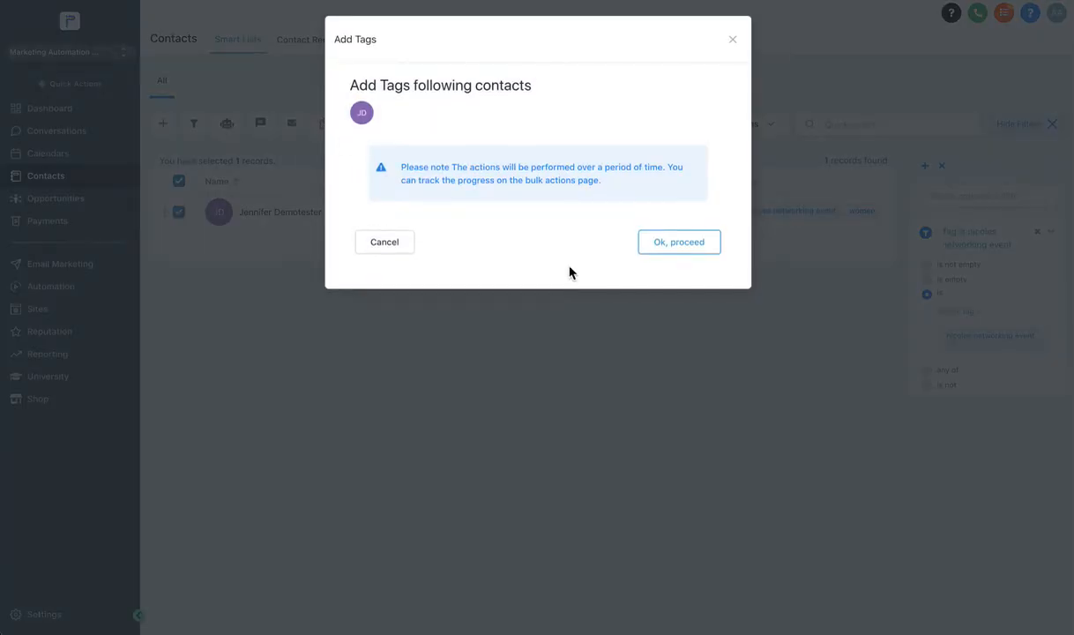
{"action": "left_click", "coordinate": [669, 250]}
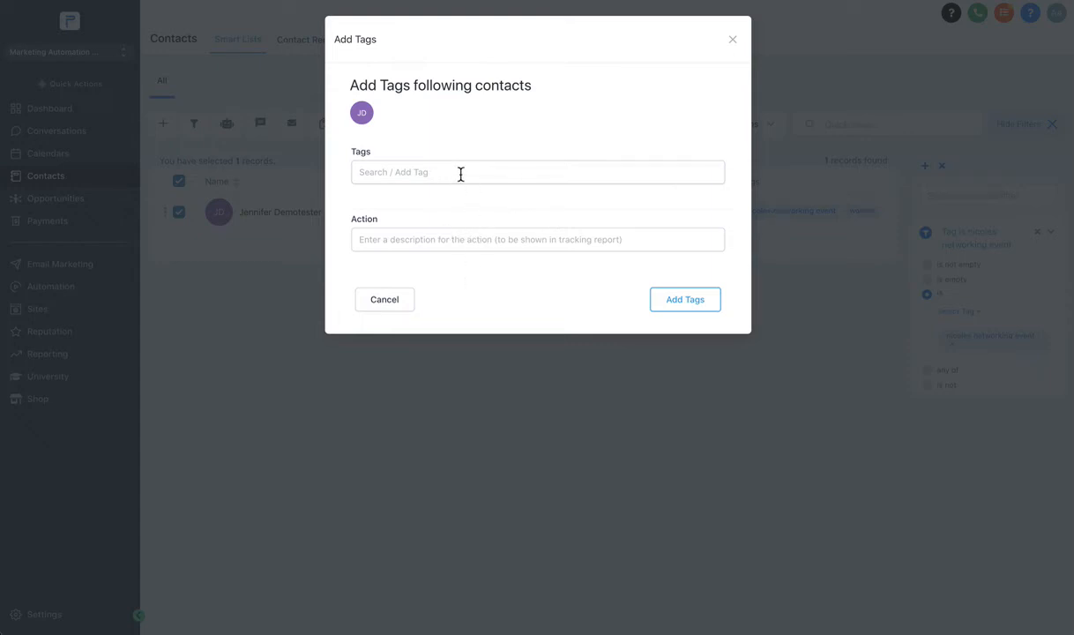
{"action": "left_click", "coordinate": [384, 299]}
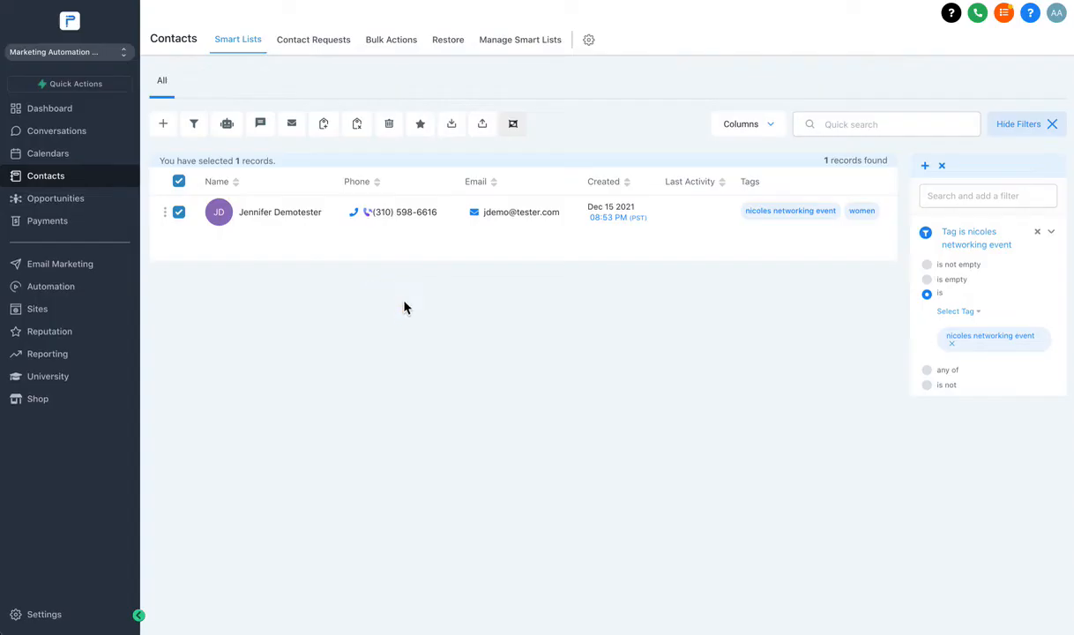
Remove the Tag filter so all three contacts are listed again.
{"action": "left_click", "coordinate": [1048, 237]}
{"action": "left_click", "coordinate": [1047, 235]}
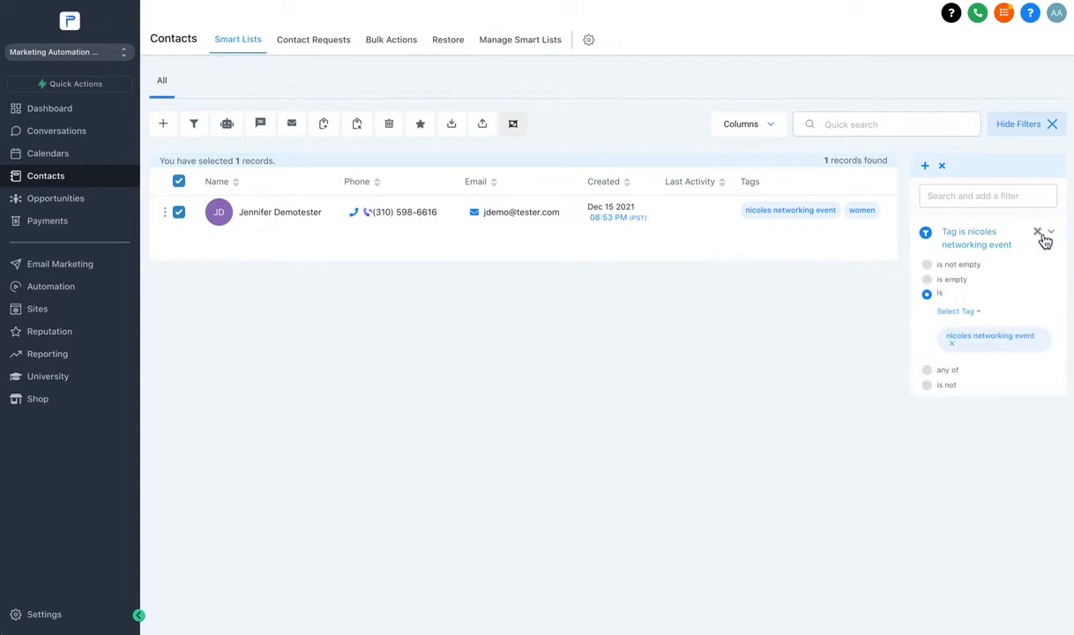
{"action": "left_click", "coordinate": [1039, 233]}
{"action": "left_click", "coordinate": [945, 167]}
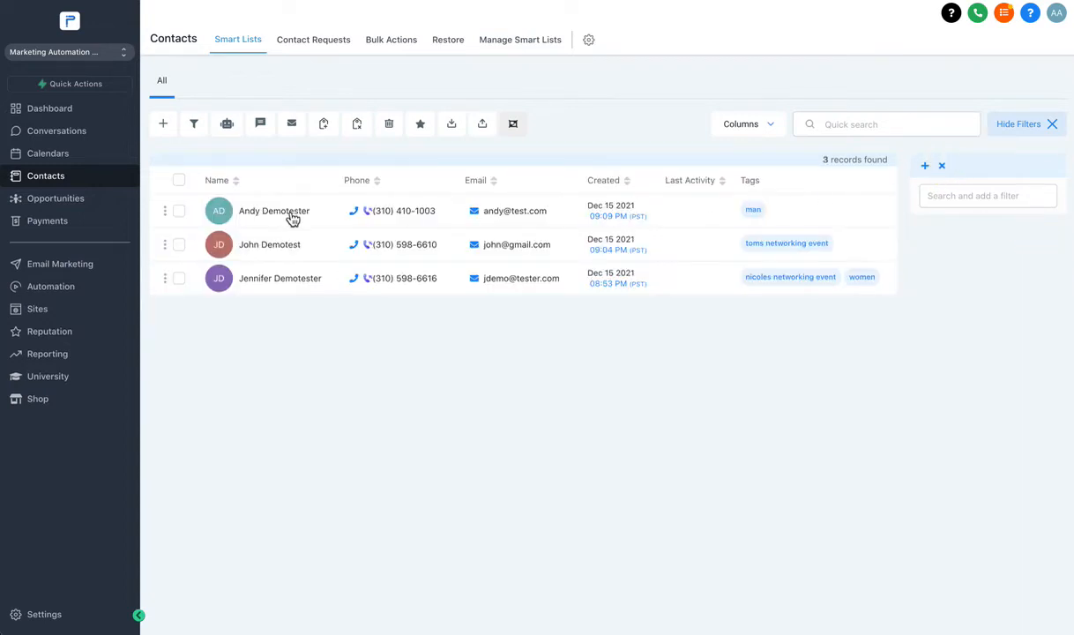
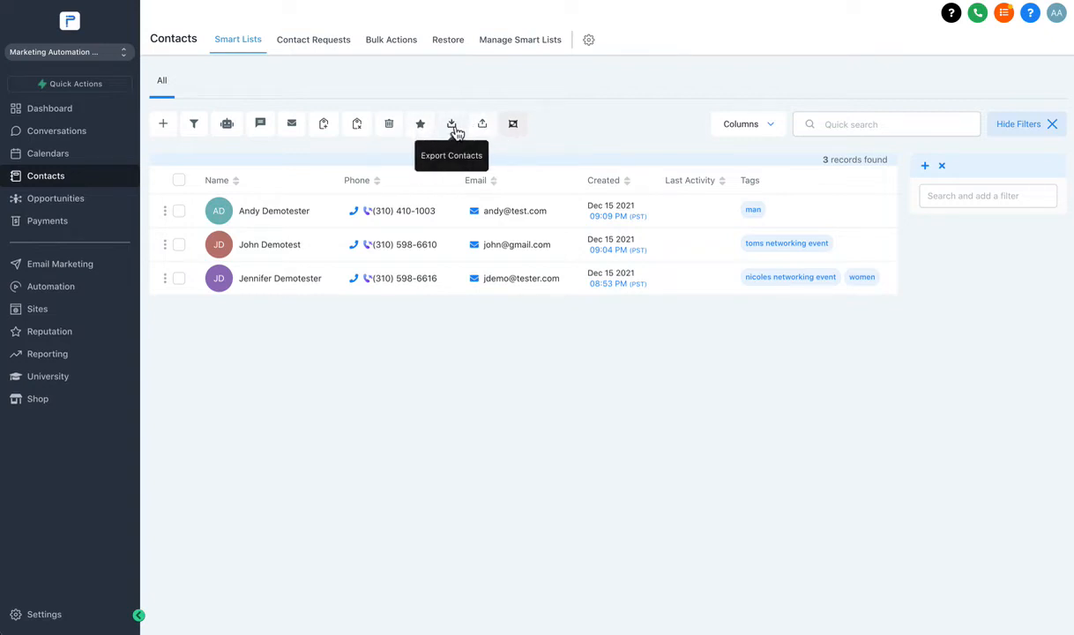
Attempt a contact export, dismiss the choose-contacts notice, and open the Import Contacts upload step.
{"action": "left_click", "coordinate": [454, 131]}
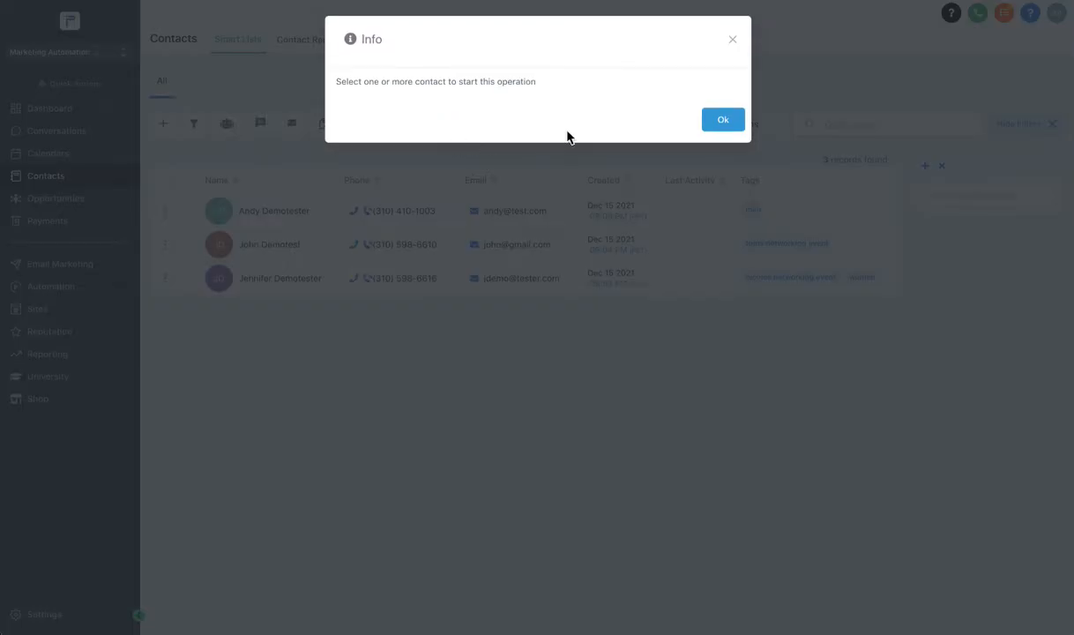
{"action": "left_click", "coordinate": [727, 122]}
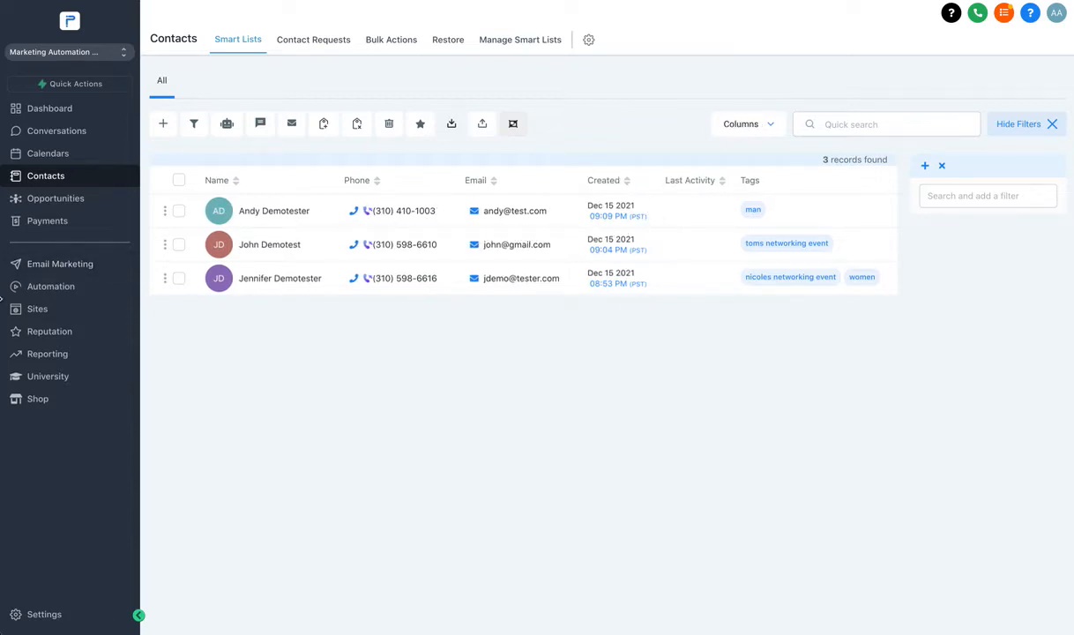
{"action": "left_click", "coordinate": [483, 125]}
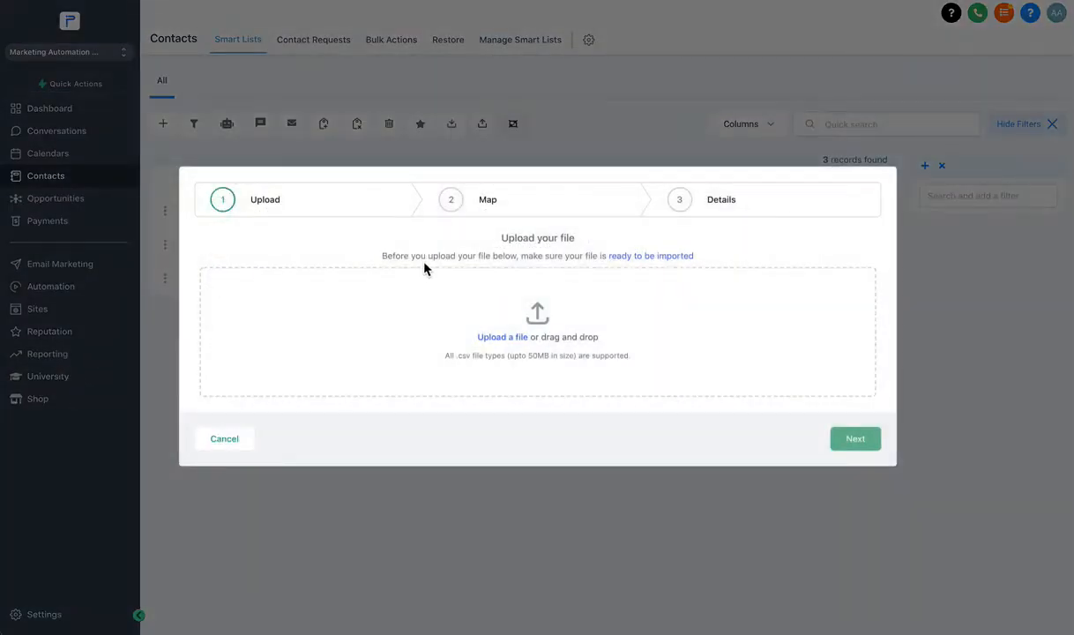
Cancel the contact import, then open and close the new-contact form without saving.
{"action": "left_click", "coordinate": [231, 448]}
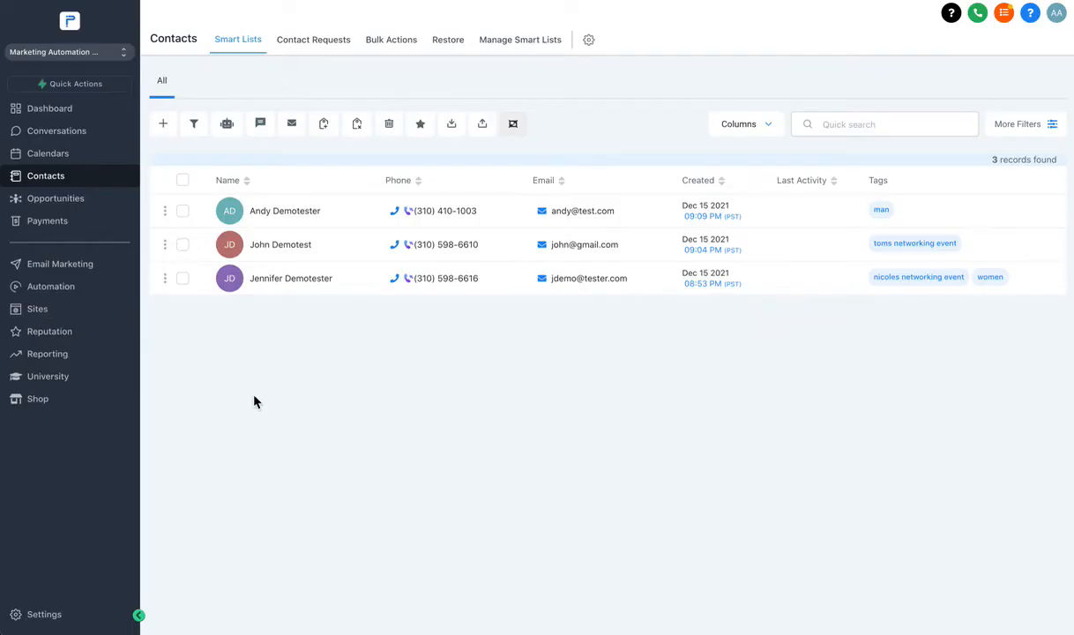
{"action": "left_click", "coordinate": [294, 373]}
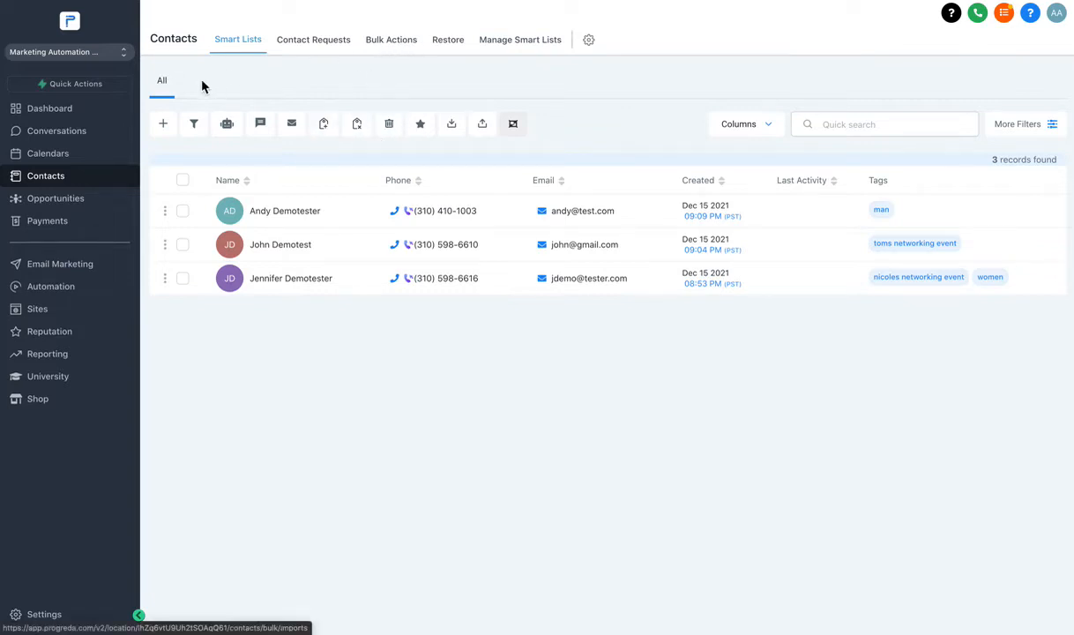
{"action": "left_click", "coordinate": [164, 127]}
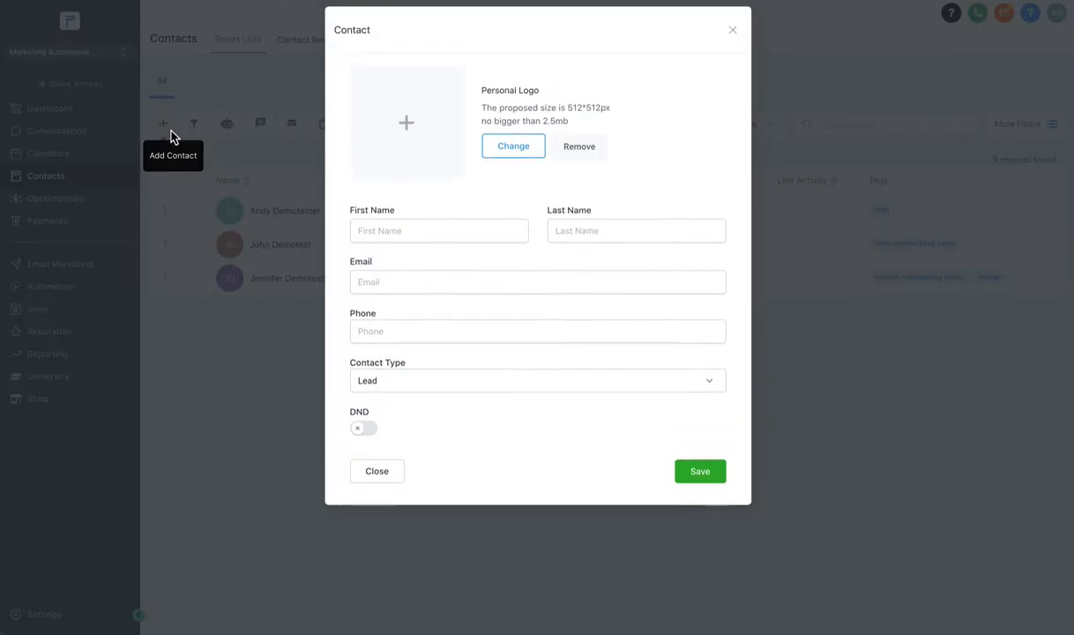
{"action": "left_click", "coordinate": [375, 247]}
{"action": "left_click", "coordinate": [653, 260]}
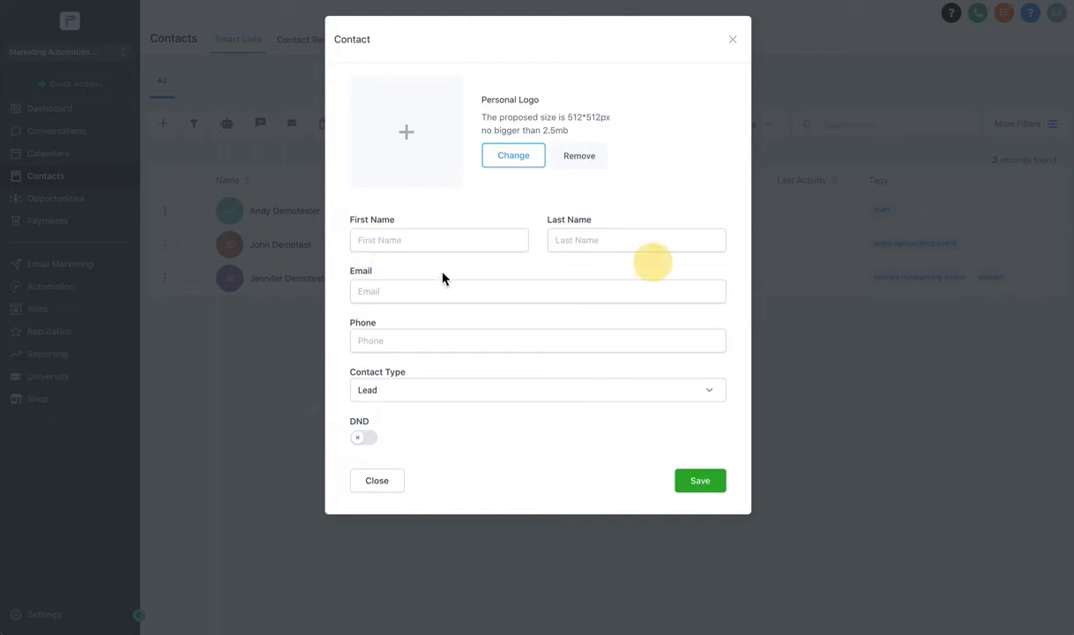
{"action": "left_click", "coordinate": [380, 482]}
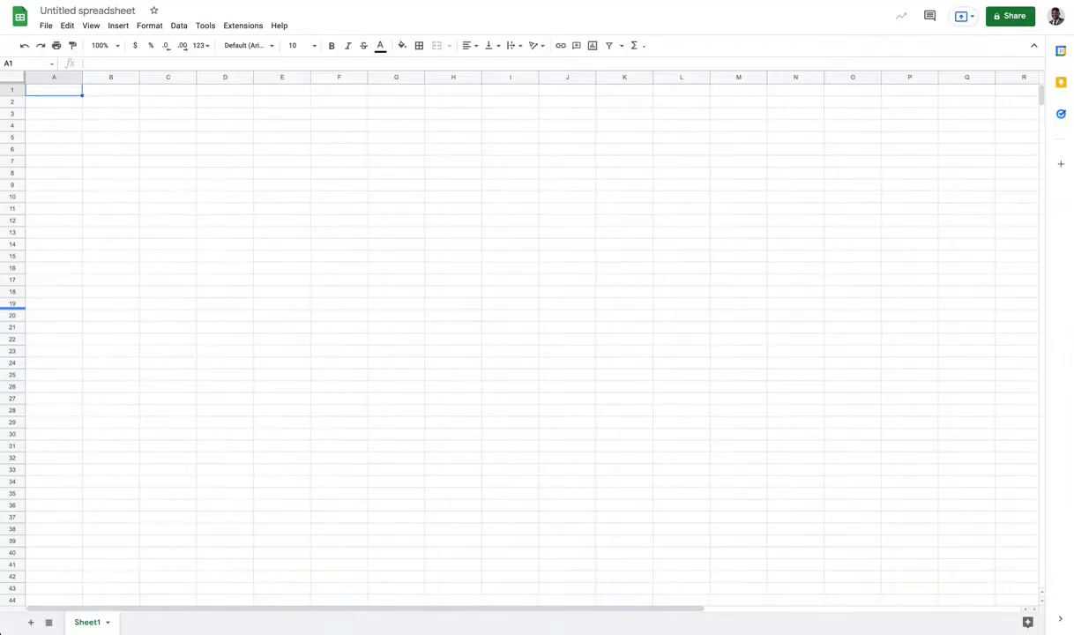
Rename the untitled spreadsheet to 'Contacts'.
{"action": "left_click", "coordinate": [51, 11]}
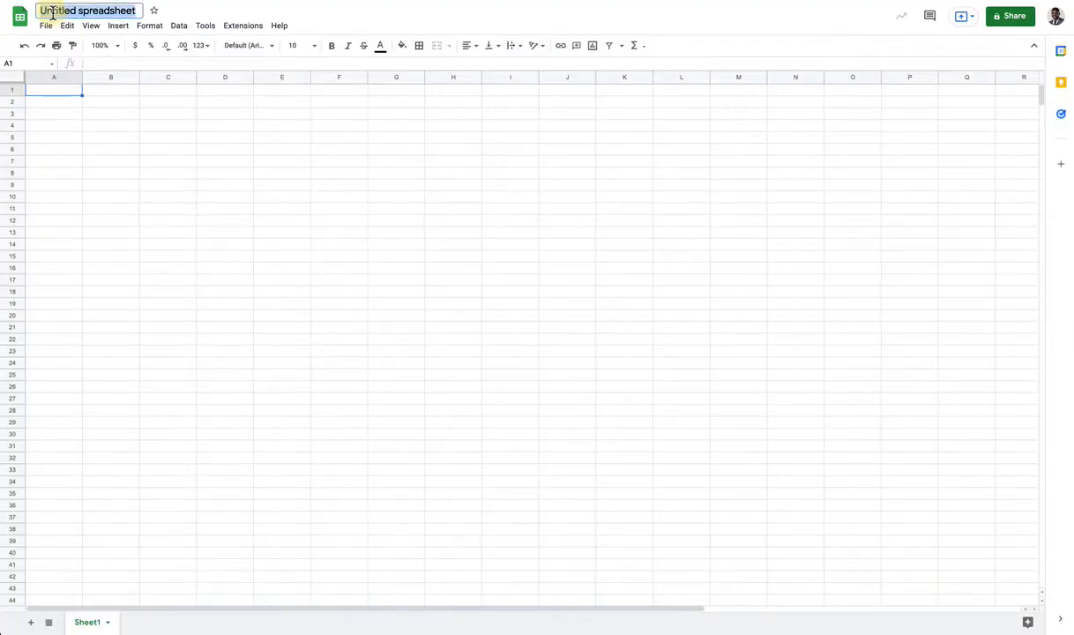
{"action": "type", "text": "Conat"}
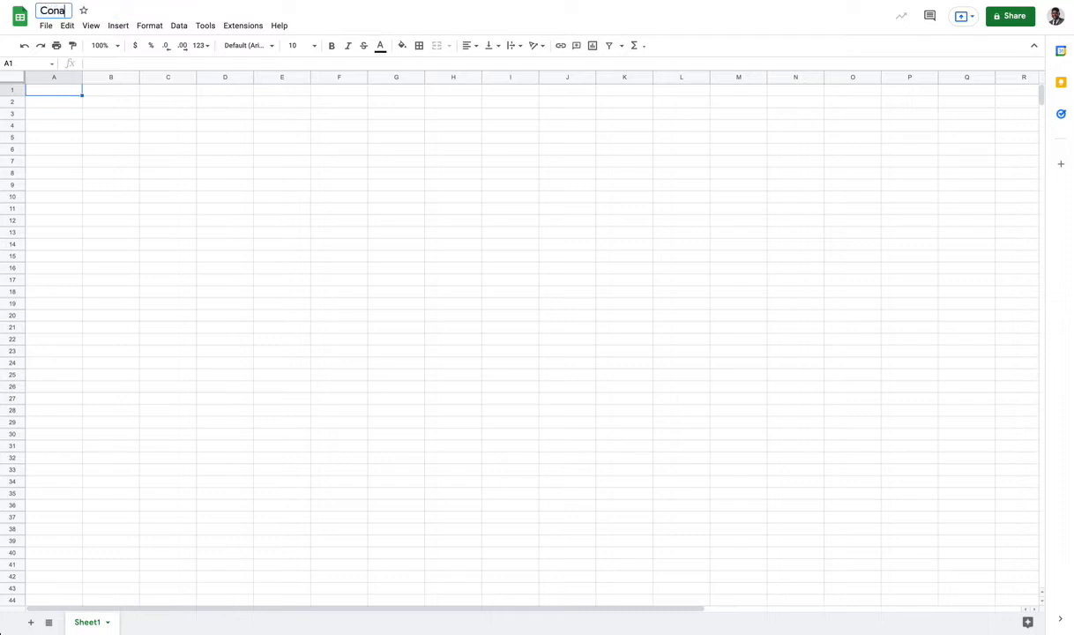
{"action": "key", "text": "BackSpace"}
{"action": "key", "text": "BackSpace"}
{"action": "type", "text": "tacts"}
{"action": "left_click", "coordinate": [102, 224]}
Enter the headers First Name and Last Name in A1 and B1.
{"action": "left_click", "coordinate": [62, 93]}
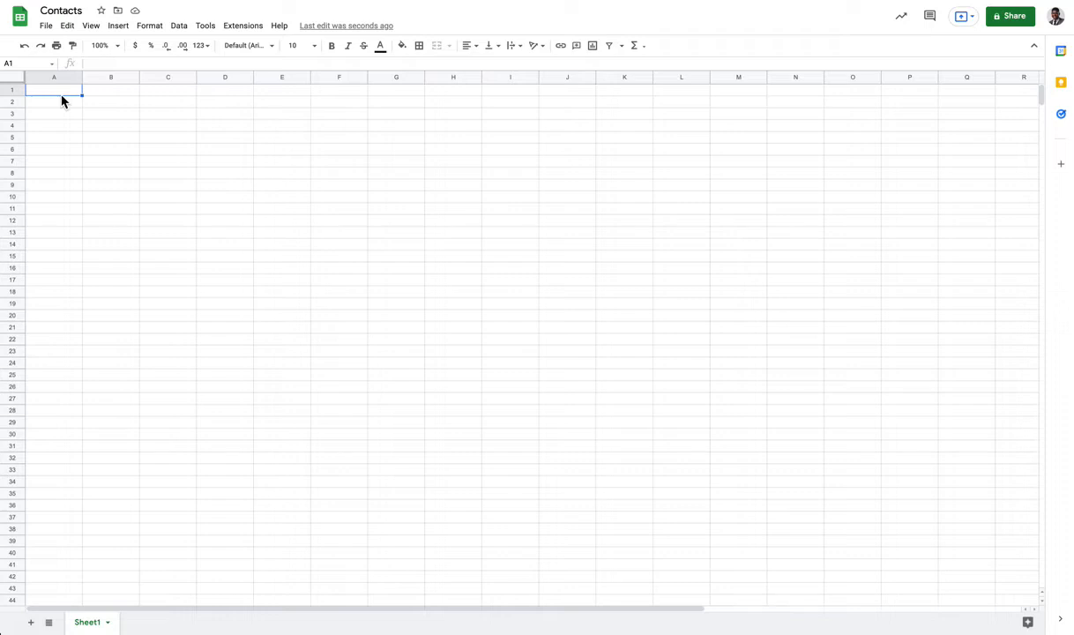
{"action": "type", "text": "First Name"}
{"action": "key", "text": "Tab"}
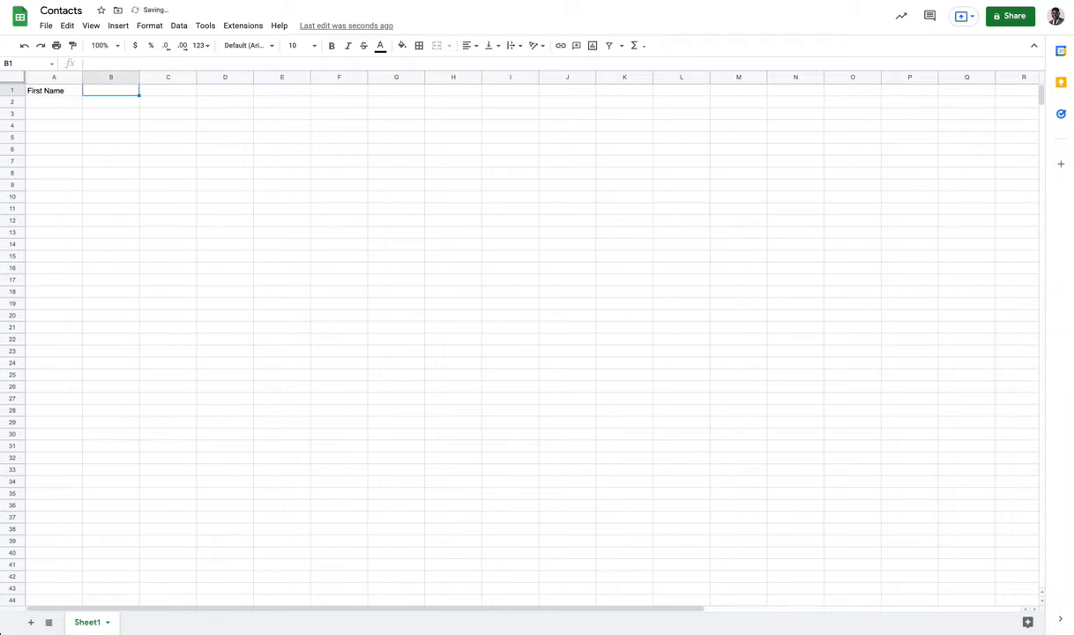
{"action": "type", "text": "Last Name"}
{"action": "key", "text": "Tab"}
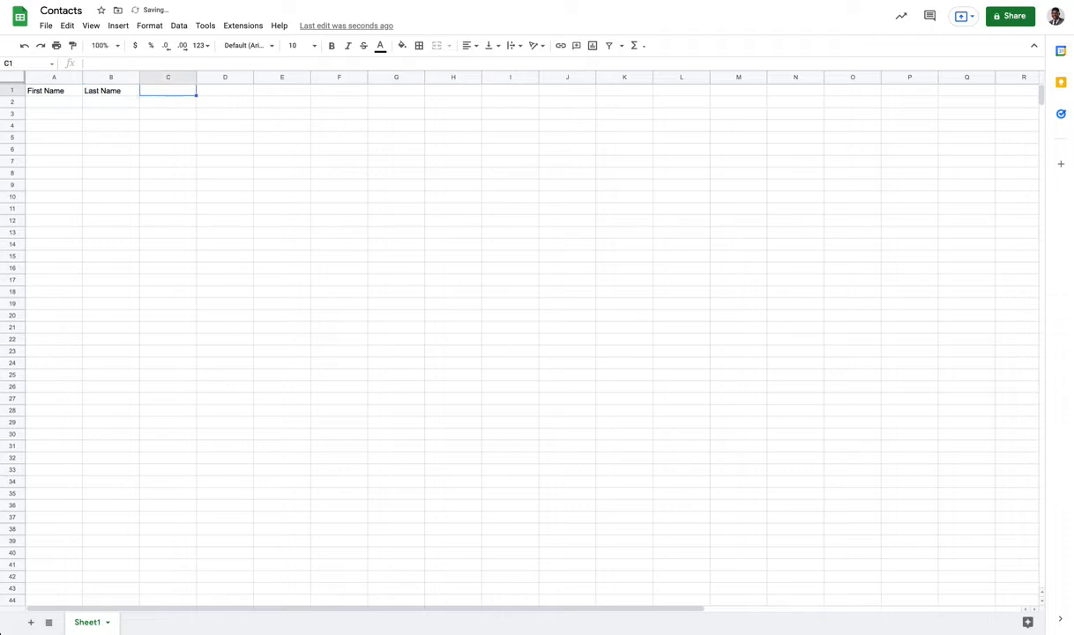
{"action": "left_click_drag", "start_coordinate": [60, 98], "coordinate": [48, 458]}
{"action": "left_click", "coordinate": [47, 162]}
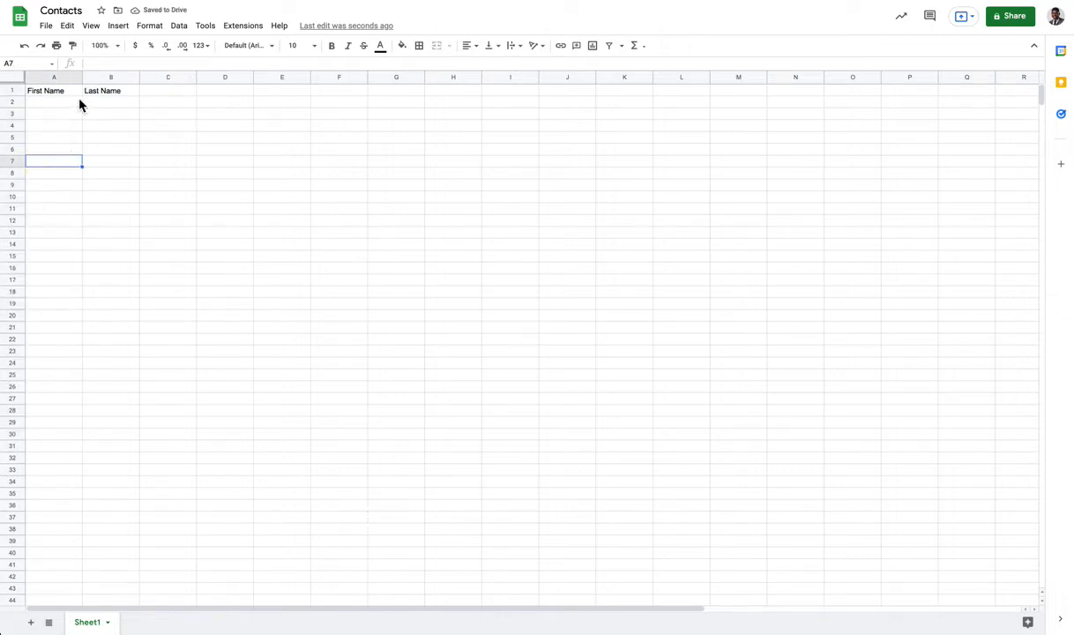
{"action": "left_click_drag", "start_coordinate": [29, 104], "coordinate": [38, 506]}
{"action": "left_click_drag", "start_coordinate": [114, 105], "coordinate": [120, 537]}
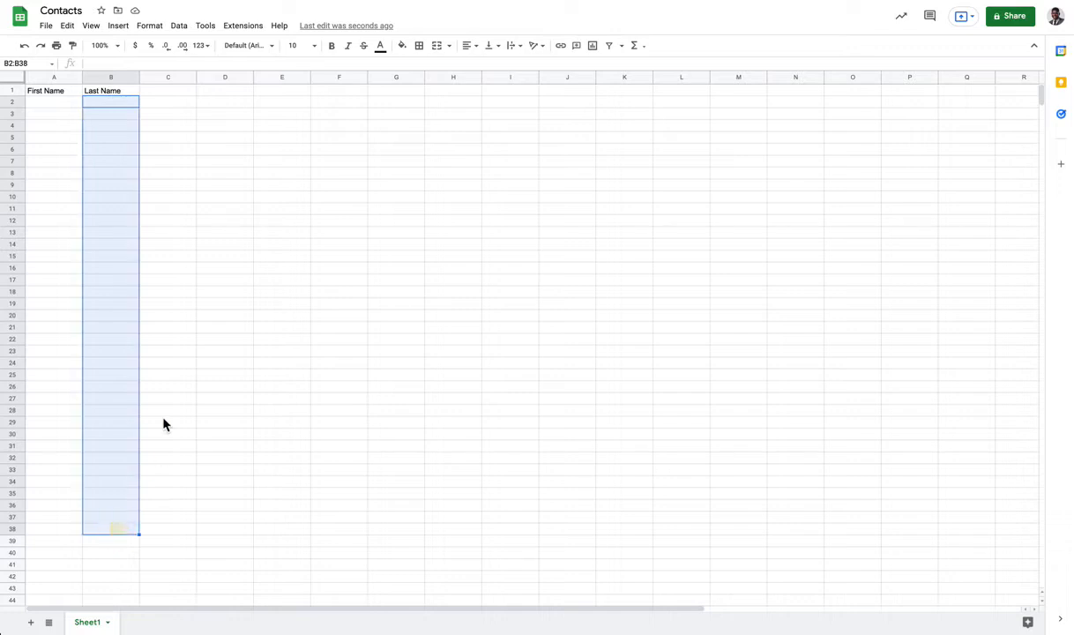
{"action": "left_click", "coordinate": [168, 409]}
{"action": "left_click", "coordinate": [13, 138]}
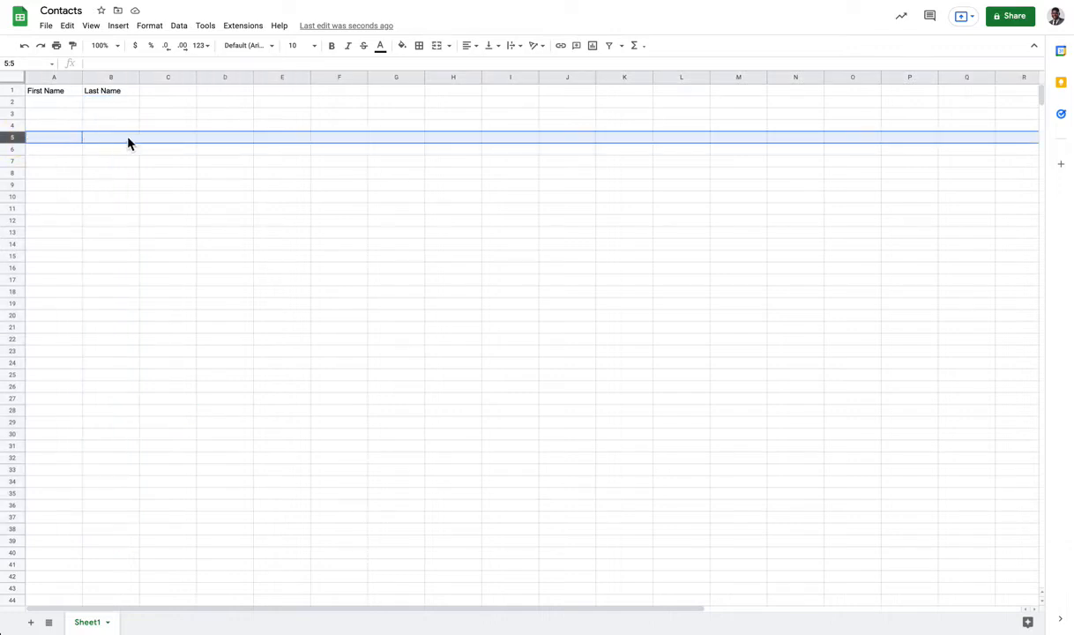
Add the headers Phone Number, Address, City, State and Zip in C1 through G1.
{"action": "left_click", "coordinate": [142, 88]}
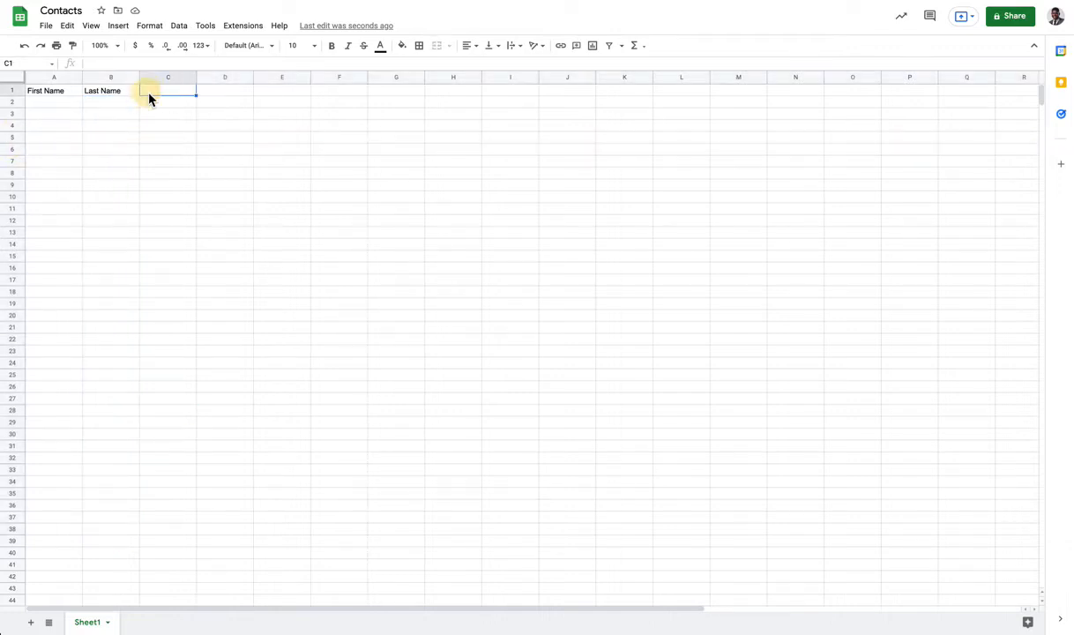
{"action": "type", "text": "Phone Number"}
{"action": "key", "text": "Tab"}
{"action": "type", "text": "Addres"}
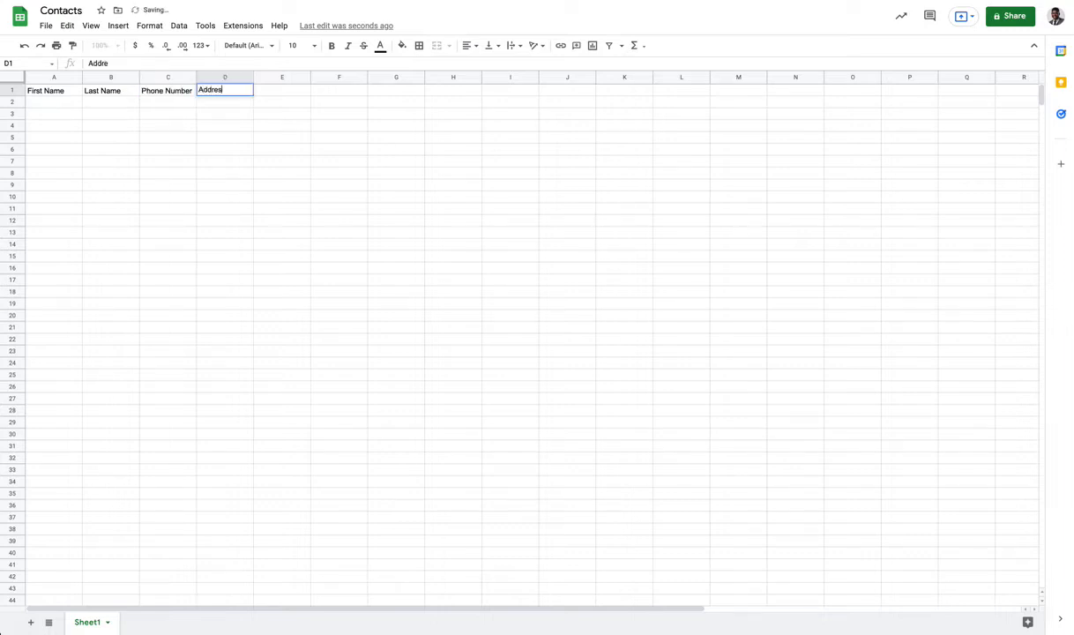
{"action": "type", "text": "s"}
{"action": "left_click", "coordinate": [282, 87]}
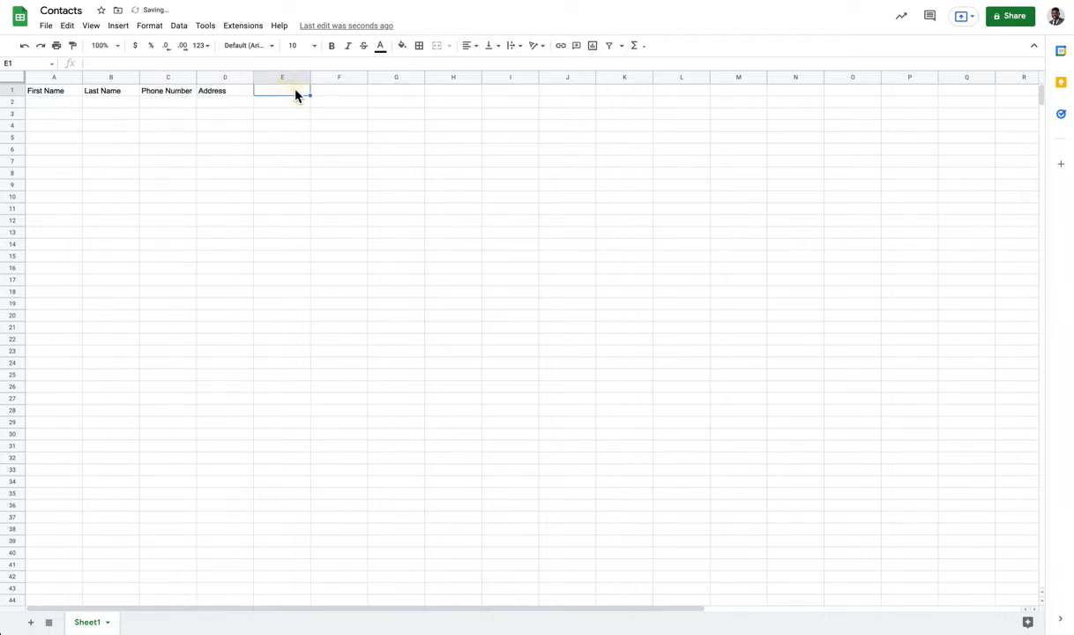
{"action": "type", "text": "City"}
{"action": "key", "text": "Tab"}
{"action": "type", "text": "State"}
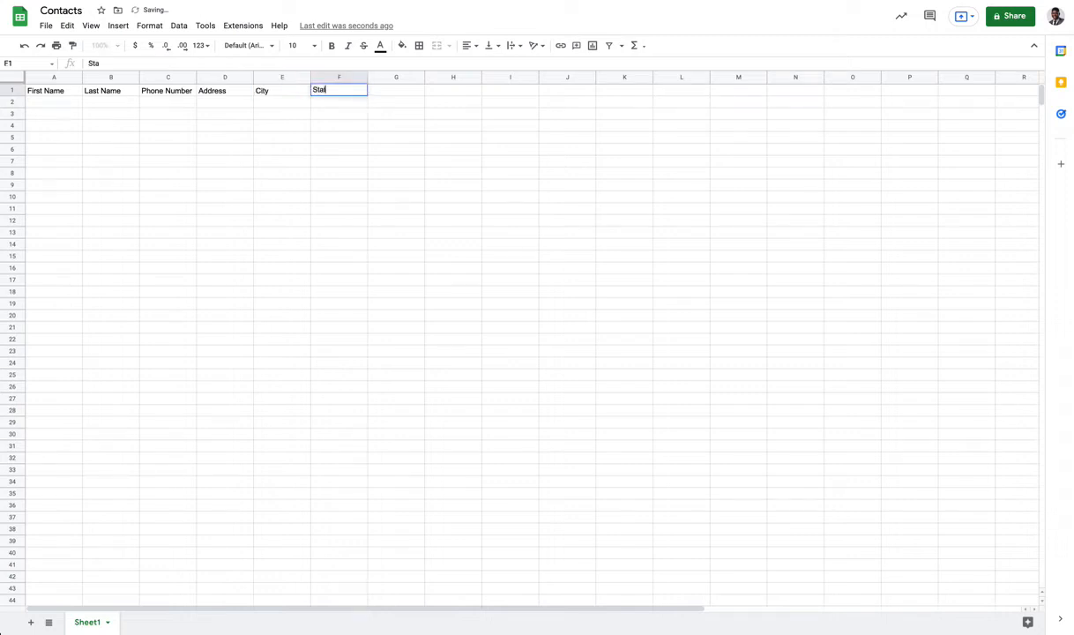
{"action": "key", "text": "Tab"}
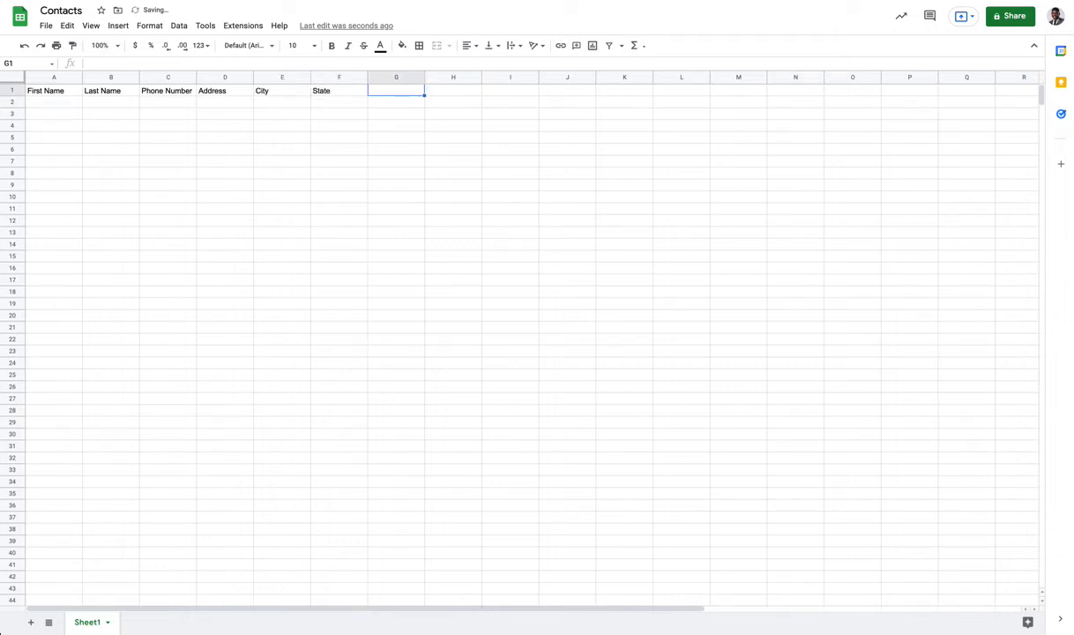
{"action": "type", "text": "Zip"}
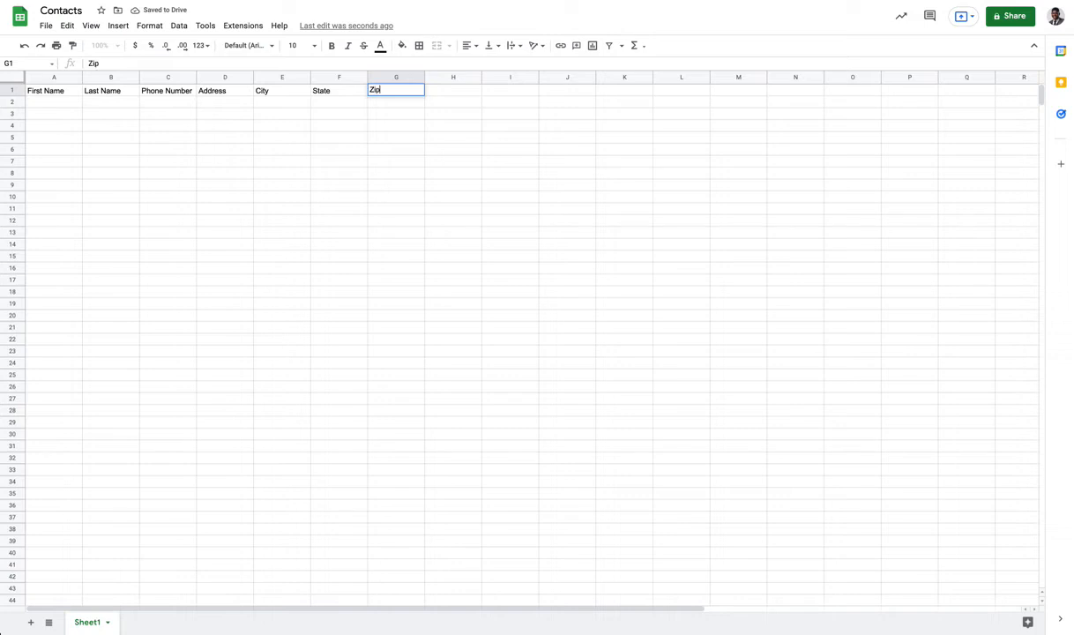
{"action": "left_click", "coordinate": [395, 124]}
Check the empty cells beyond the header row, then select A2 for the first contact.
{"action": "left_click", "coordinate": [464, 92]}
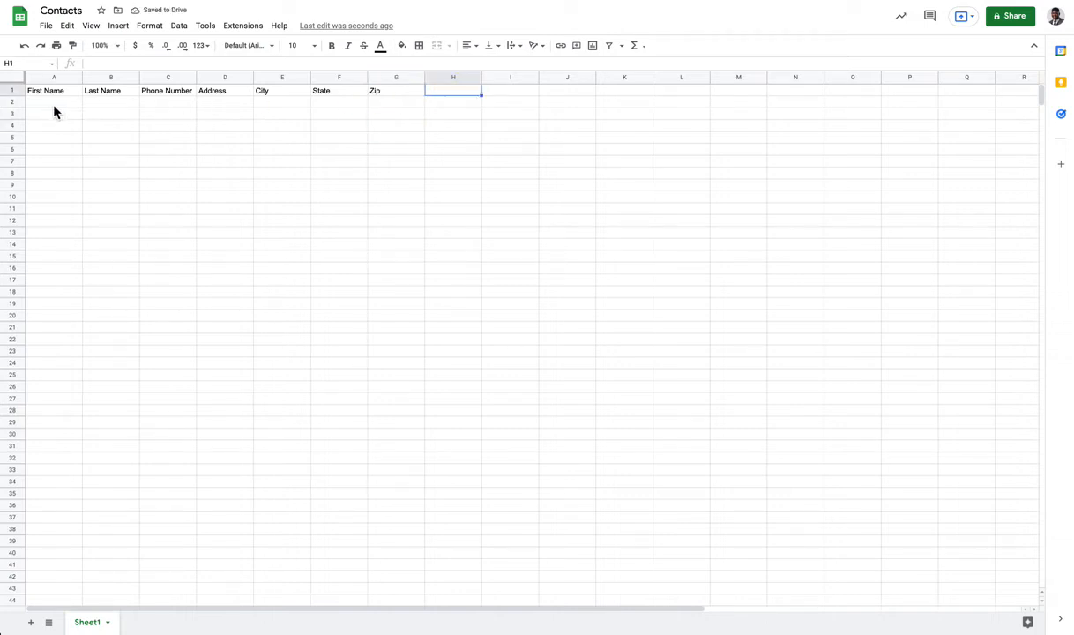
{"action": "left_click", "coordinate": [456, 92]}
{"action": "left_click", "coordinate": [511, 90]}
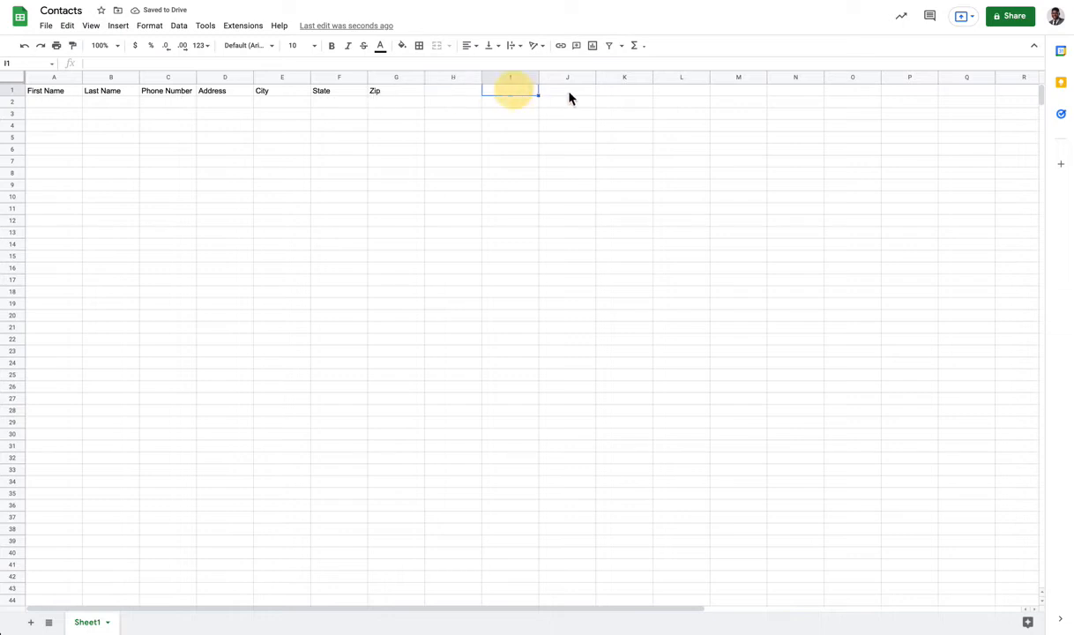
{"action": "left_click", "coordinate": [569, 90]}
{"action": "left_click", "coordinate": [842, 104]}
{"action": "left_click", "coordinate": [448, 94]}
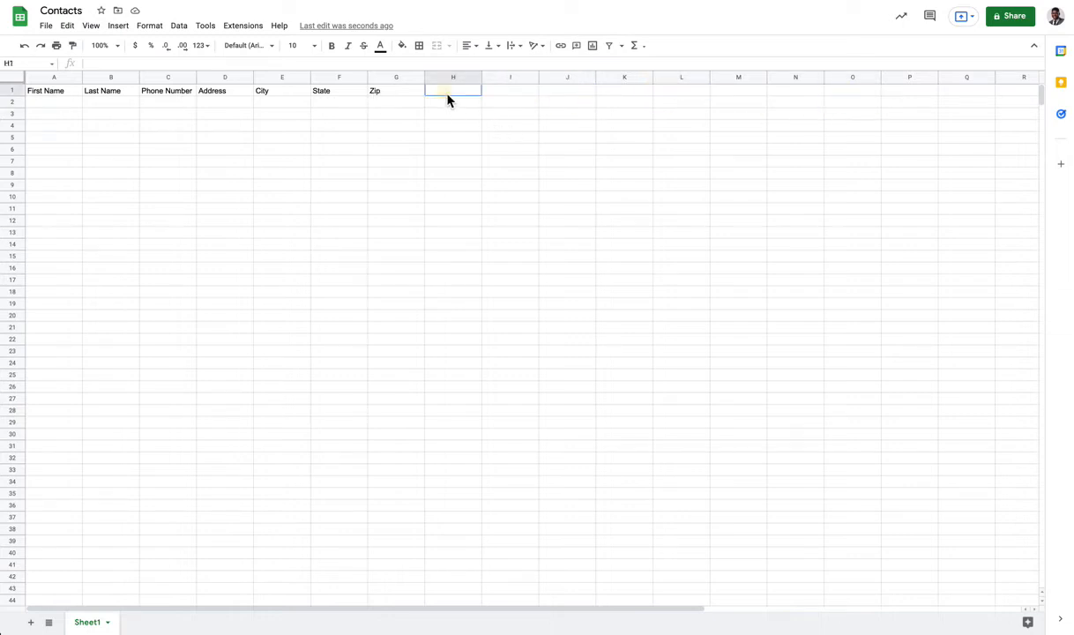
{"action": "left_click", "coordinate": [711, 90]}
{"action": "left_click", "coordinate": [46, 106]}
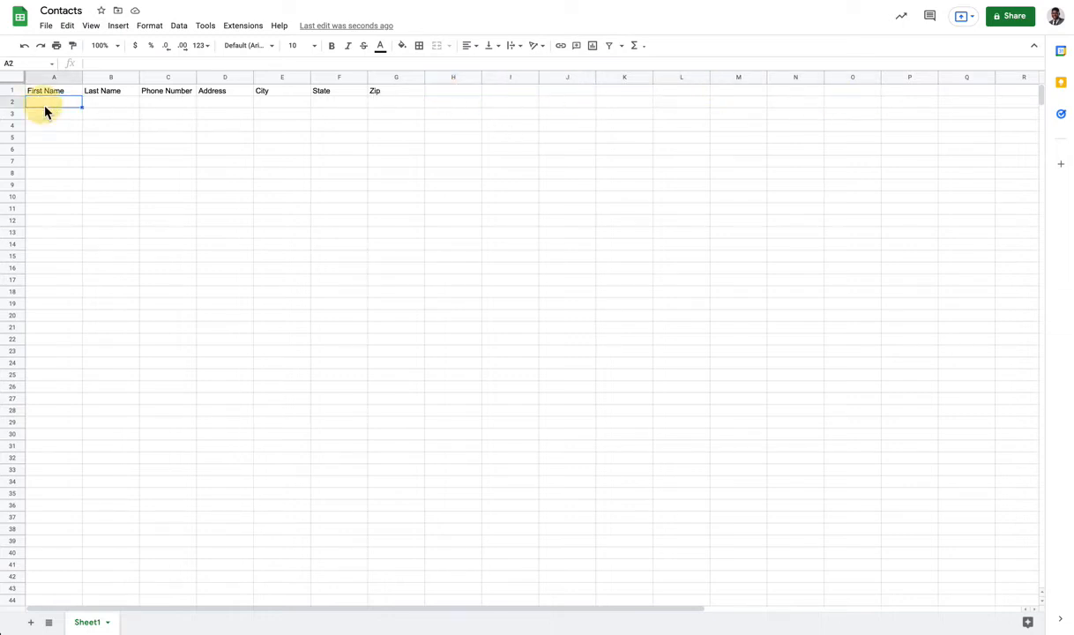
Enter the first contact's first name, last name and phone number in row 2.
{"action": "key", "text": "ctrl+a"}
{"action": "key", "text": "Tab"}
{"action": "key", "text": "shift+Tab"}
{"action": "key", "text": "Tab"}
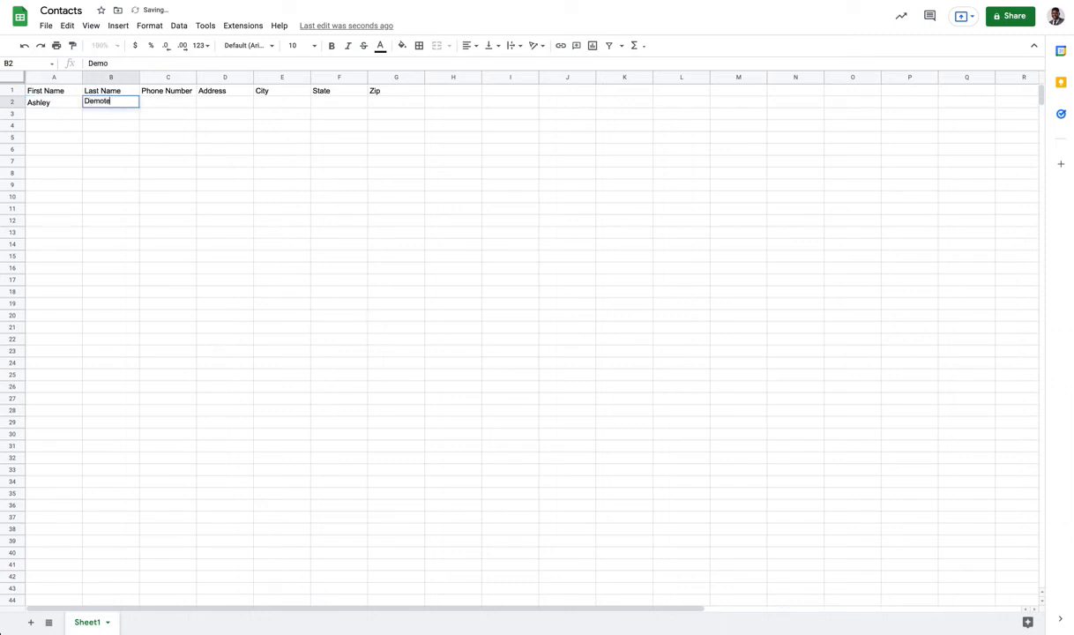
{"action": "key", "text": "Tab"}
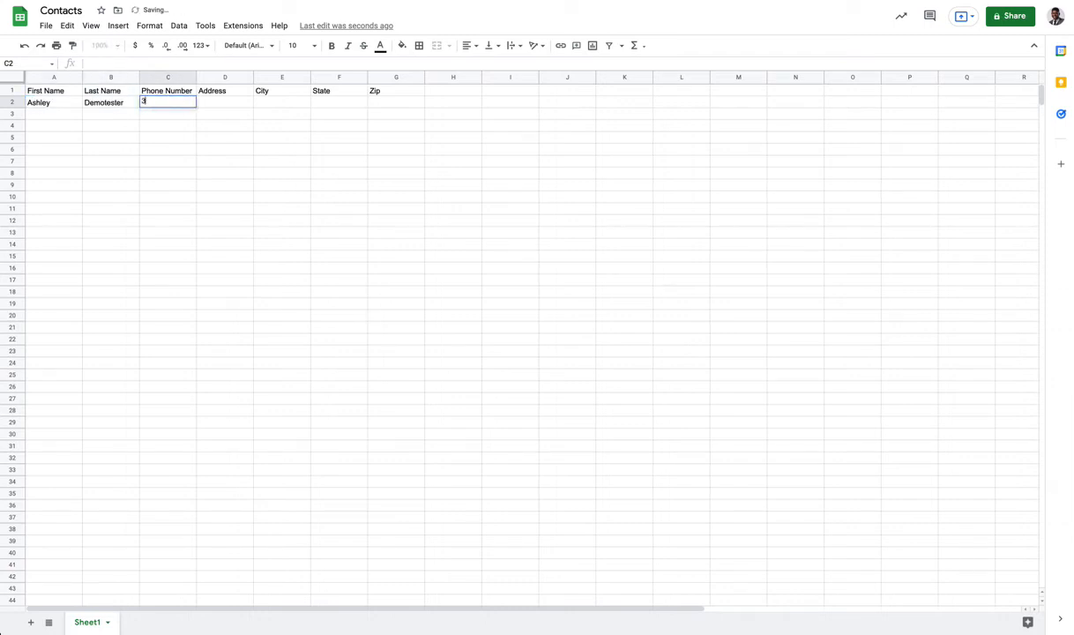
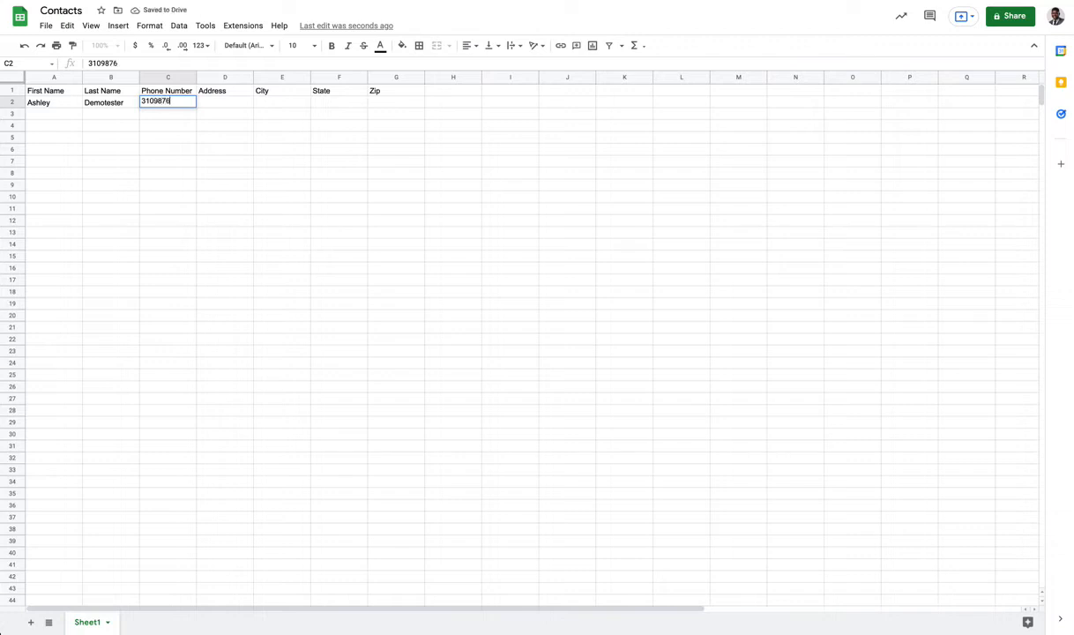
{"action": "key", "text": "Tab"}
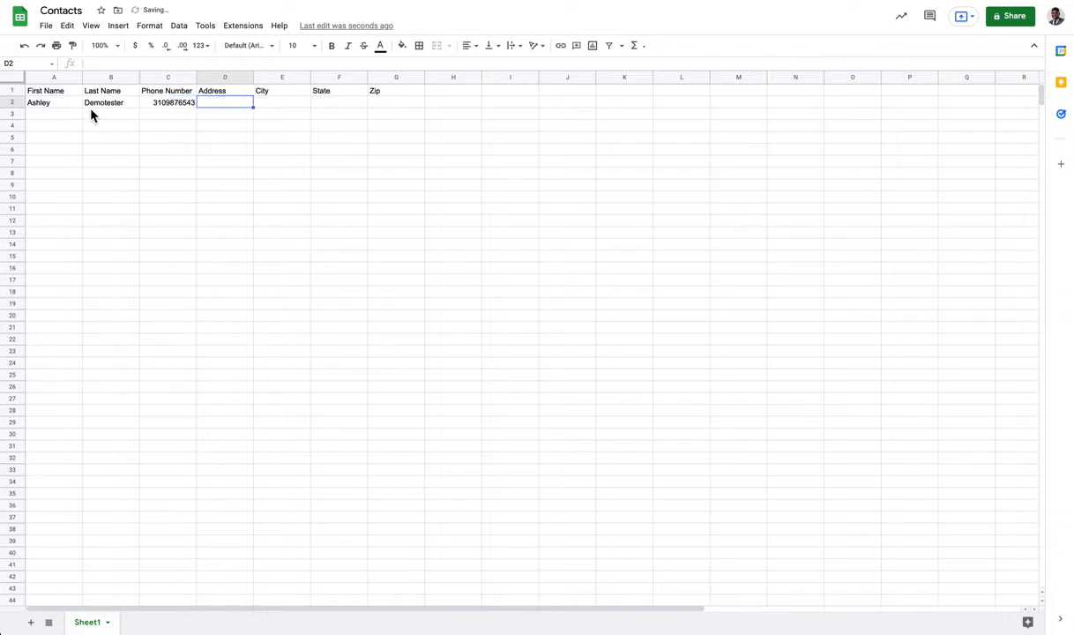
Fill in the first contact's street address, city, state and zip code.
{"action": "type", "text": "123 Main St"}
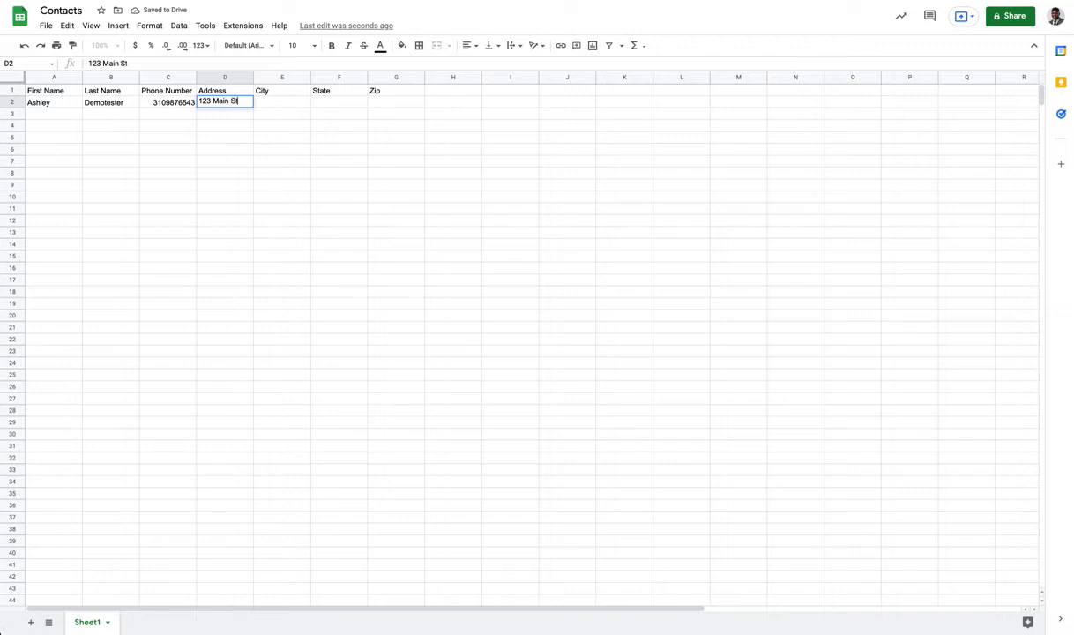
{"action": "key", "text": "Tab"}
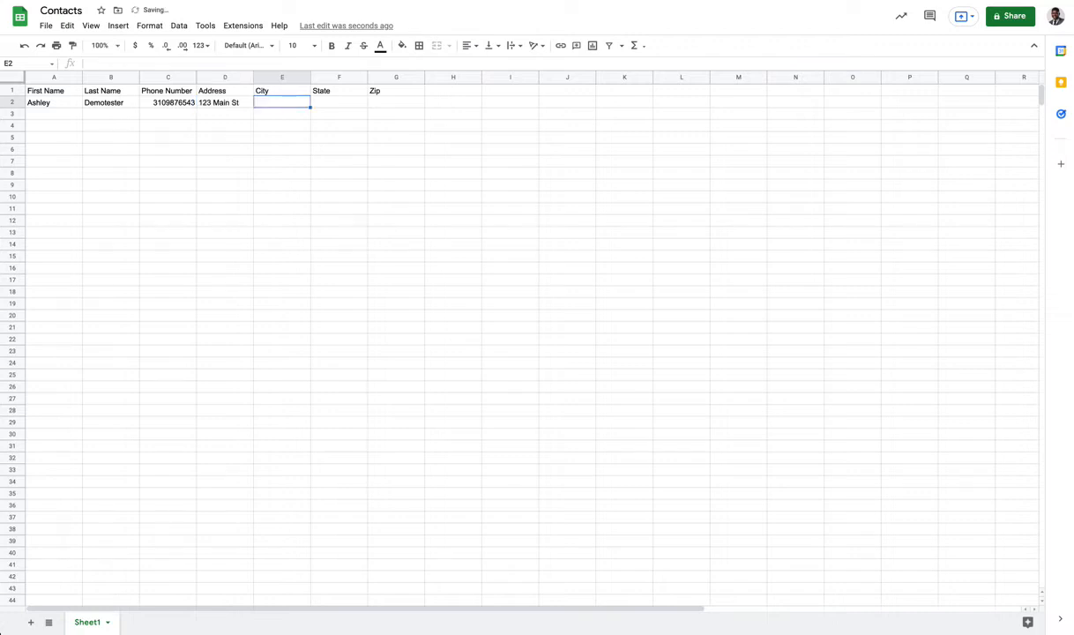
{"action": "type", "text": "Las Veg"}
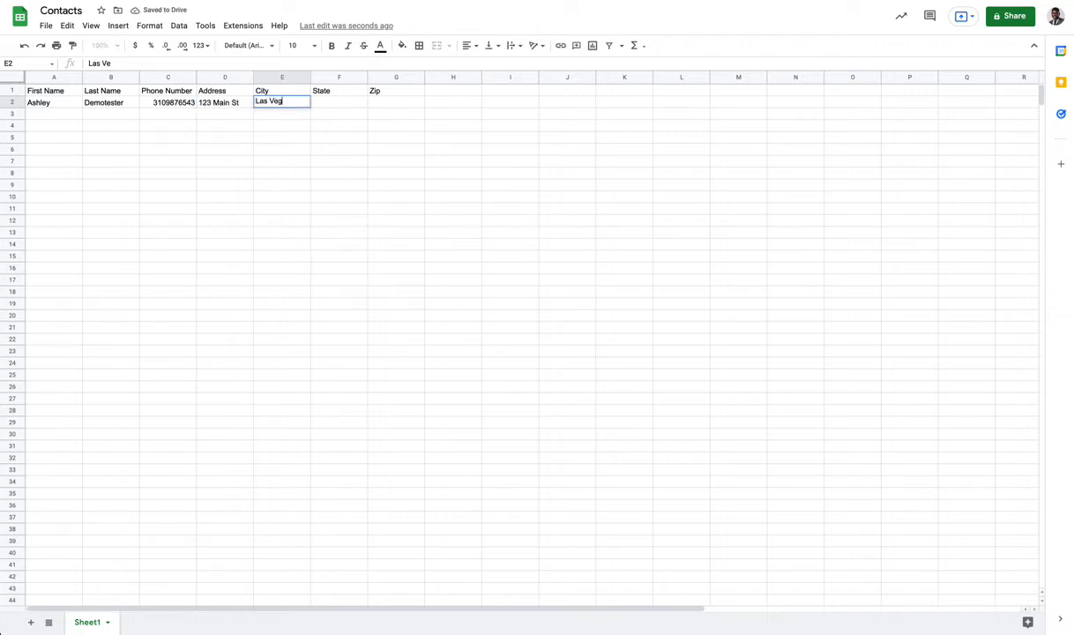
{"action": "type", "text": "as"}
{"action": "key", "text": "Tab"}
{"action": "type", "text": "NV"}
{"action": "key", "text": "Tab"}
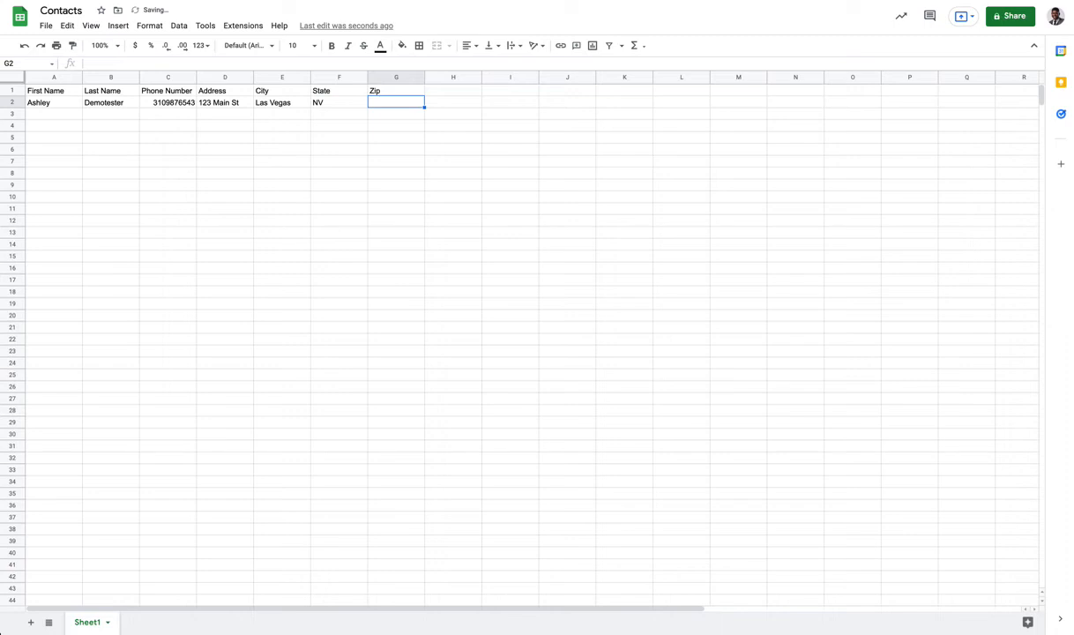
{"action": "type", "text": "89139"}
{"action": "left_click", "coordinate": [108, 161]}
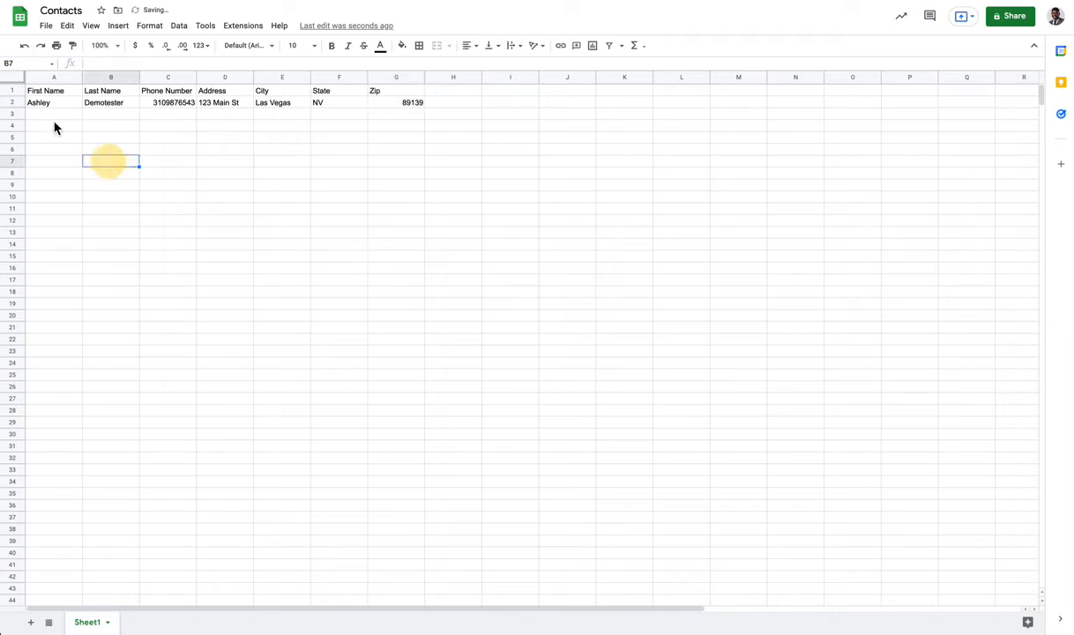
Enter the second contact's first name, last name and corrected phone number in row 3.
{"action": "left_click", "coordinate": [46, 115]}
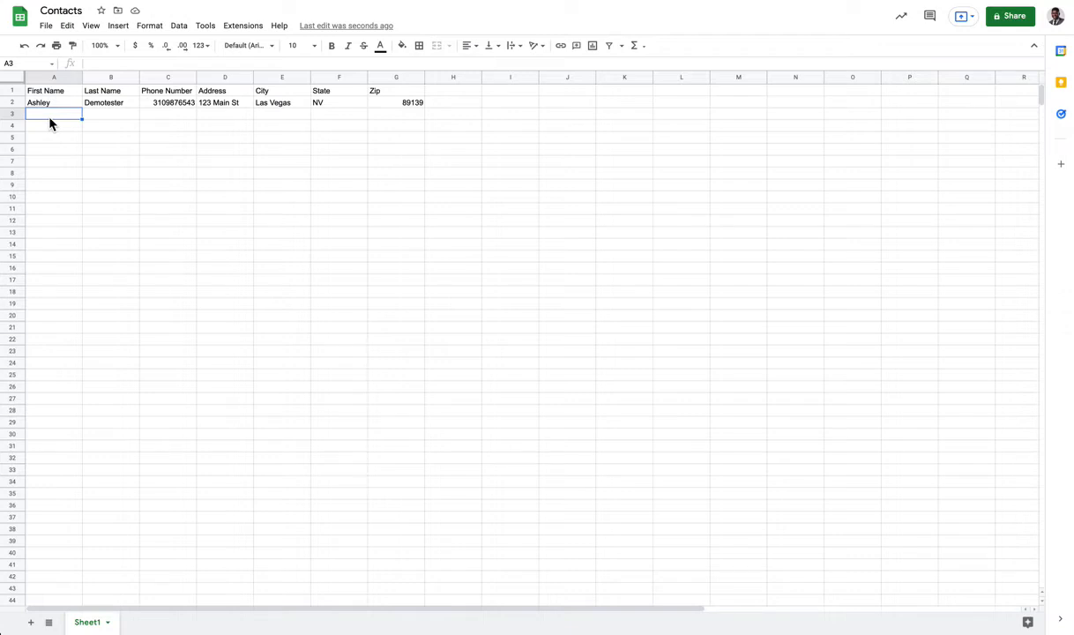
{"action": "type", "text": "ba"}
{"action": "key", "text": "BackSpace"}
{"action": "type", "text": "Barrack"}
{"action": "key", "text": "Tab"}
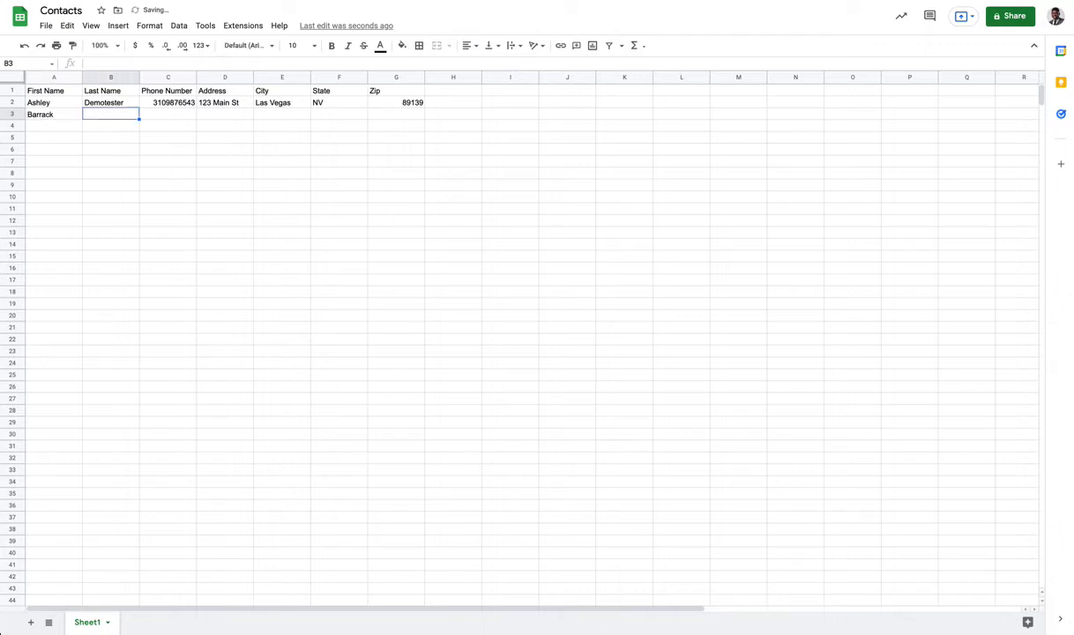
{"action": "type", "text": "Obama"}
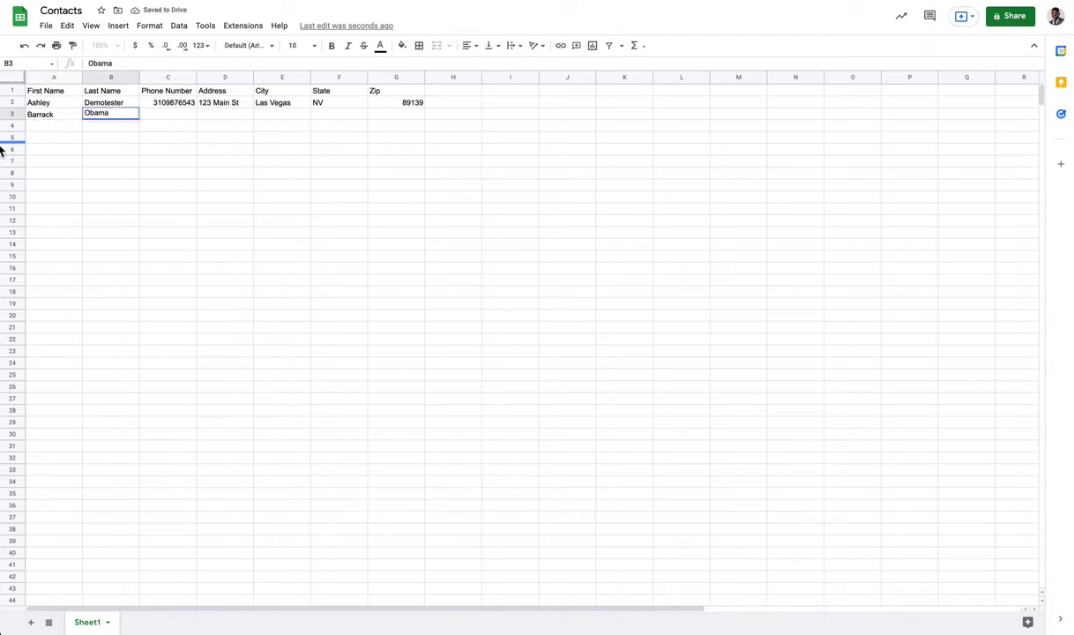
{"action": "double_click", "coordinate": [42, 117]}
{"action": "key", "text": "BackSpace"}
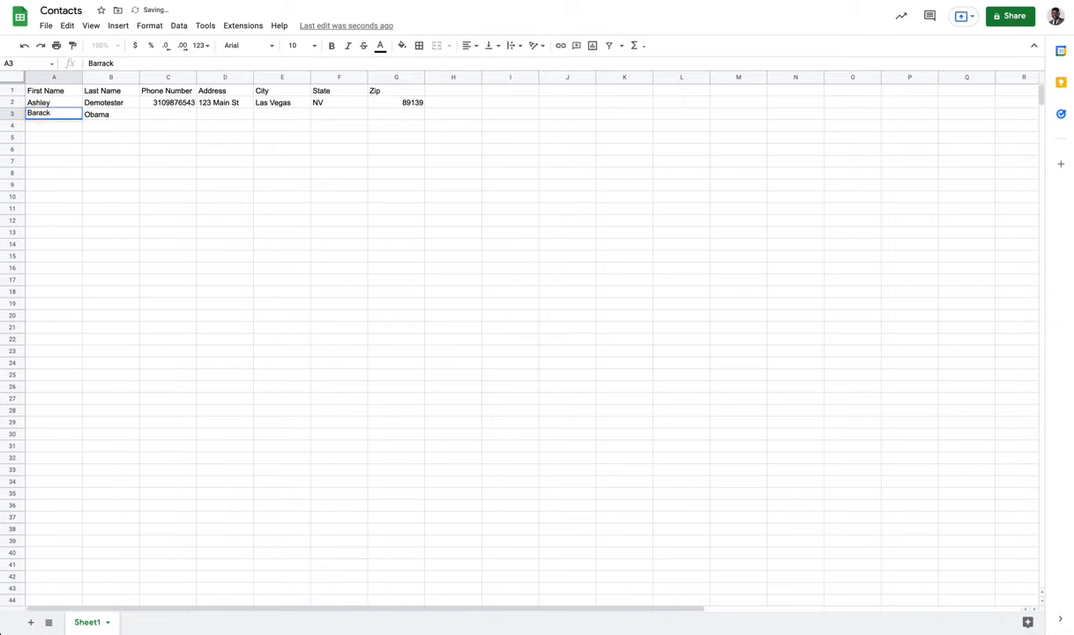
{"action": "key", "text": "Tab"}
{"action": "key", "text": "Tab"}
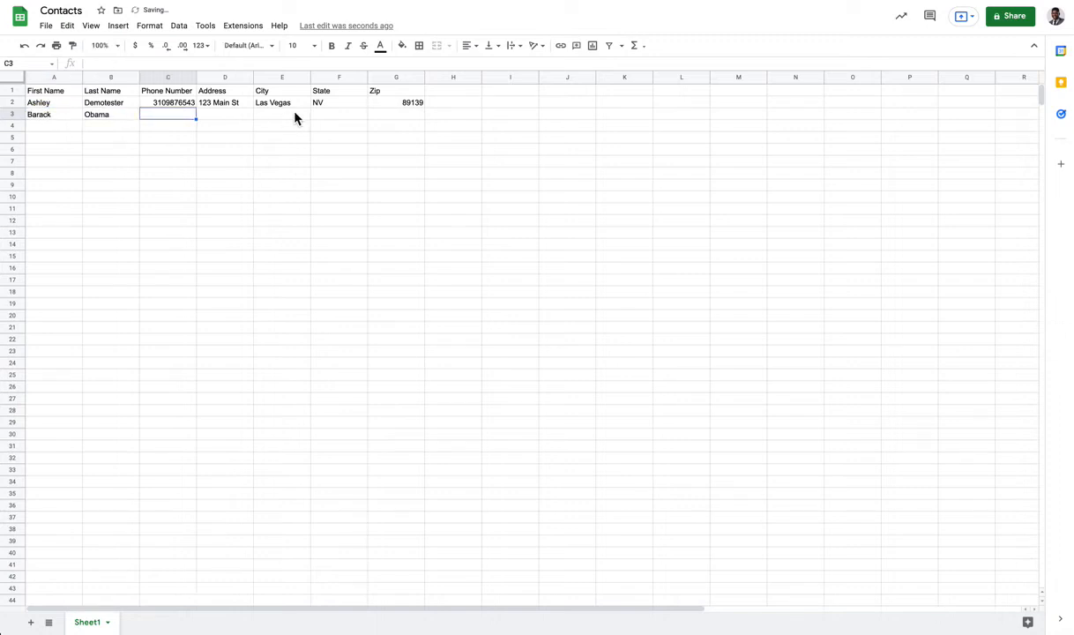
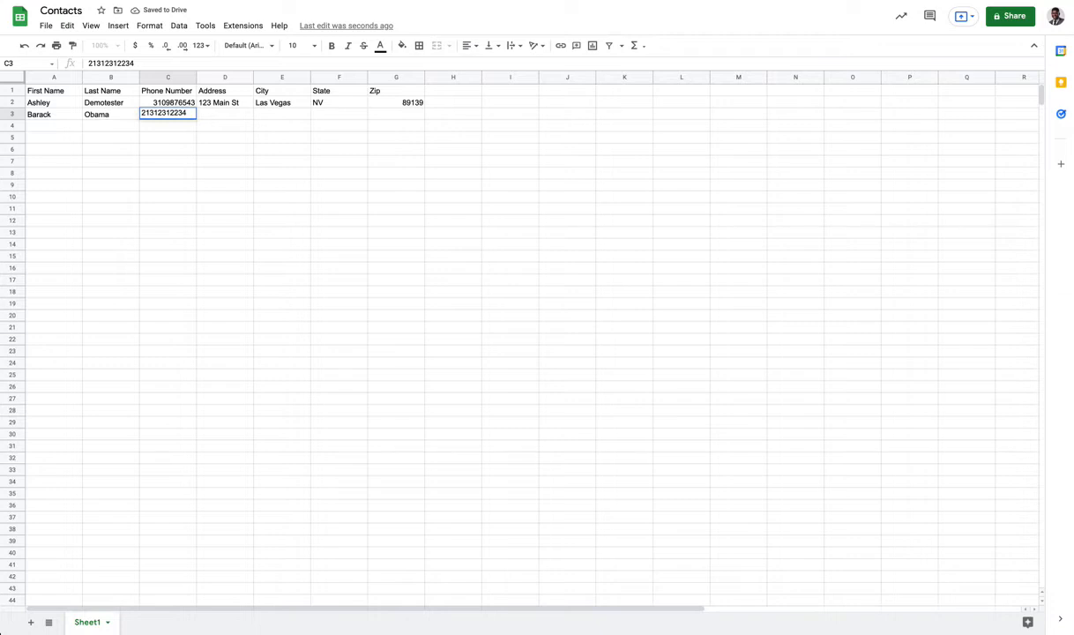
{"action": "key", "text": "shift+Tab"}
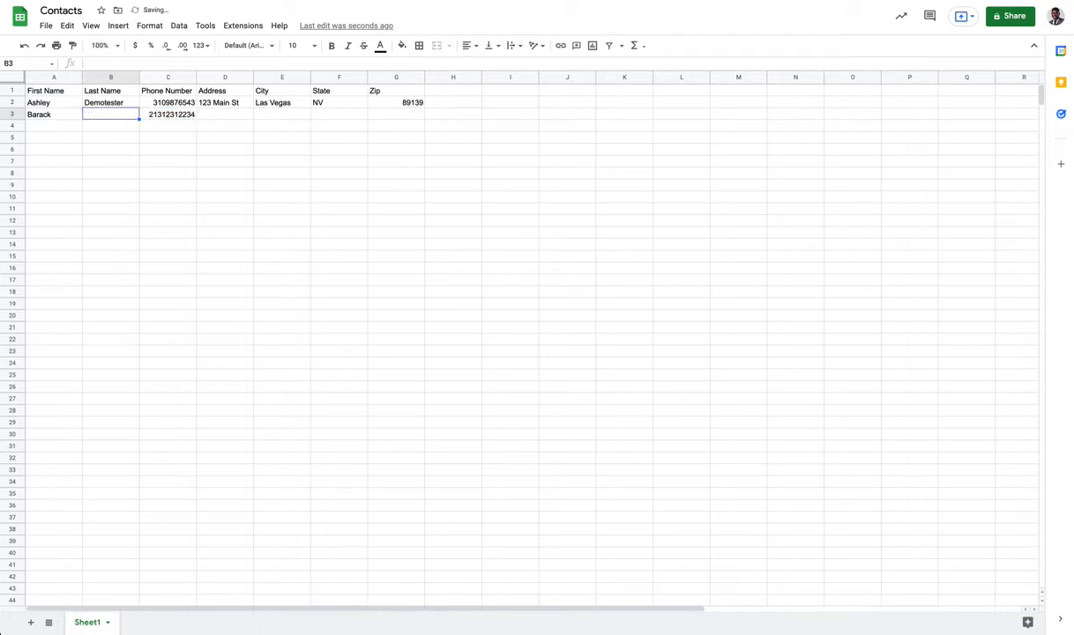
{"action": "left_click", "coordinate": [168, 121]}
{"action": "double_click", "coordinate": [168, 121]}
{"action": "key", "text": "BackSpace"}
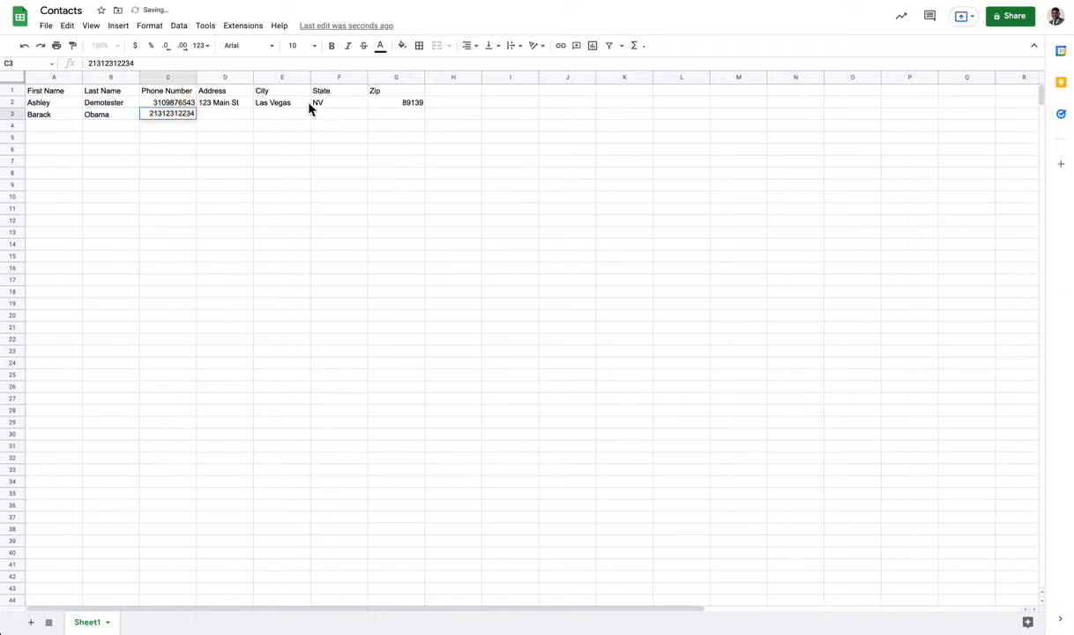
{"action": "key", "text": "Return"}
Add the second contact's street address, widen the Address column, and set state DC.
{"action": "left_click", "coordinate": [216, 115]}
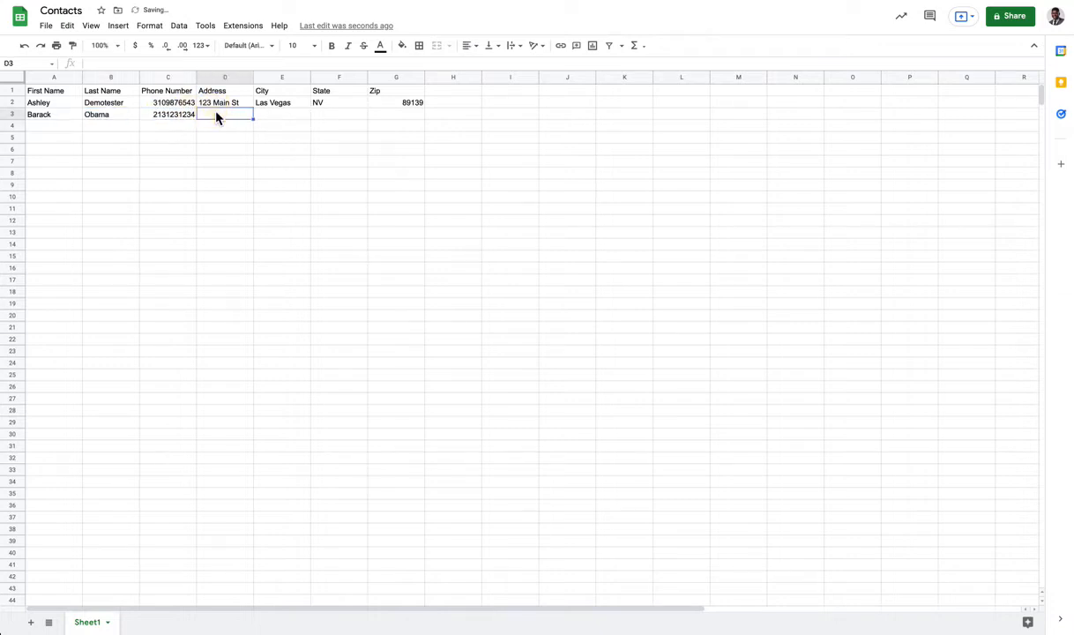
{"action": "type", "text": "123 Washington St"}
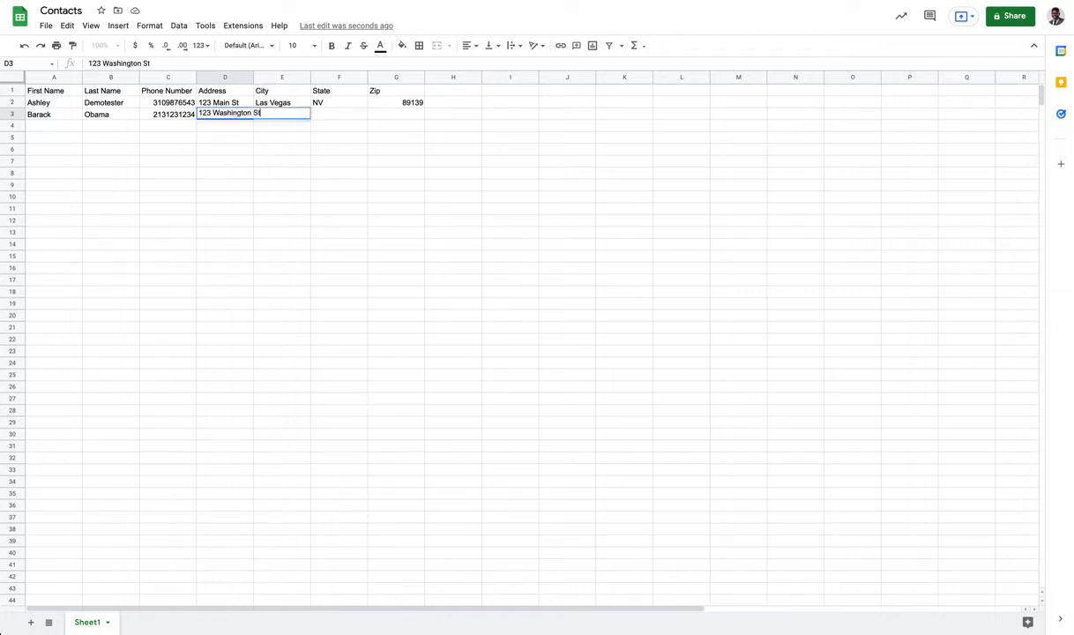
{"action": "key", "text": "Tab"}
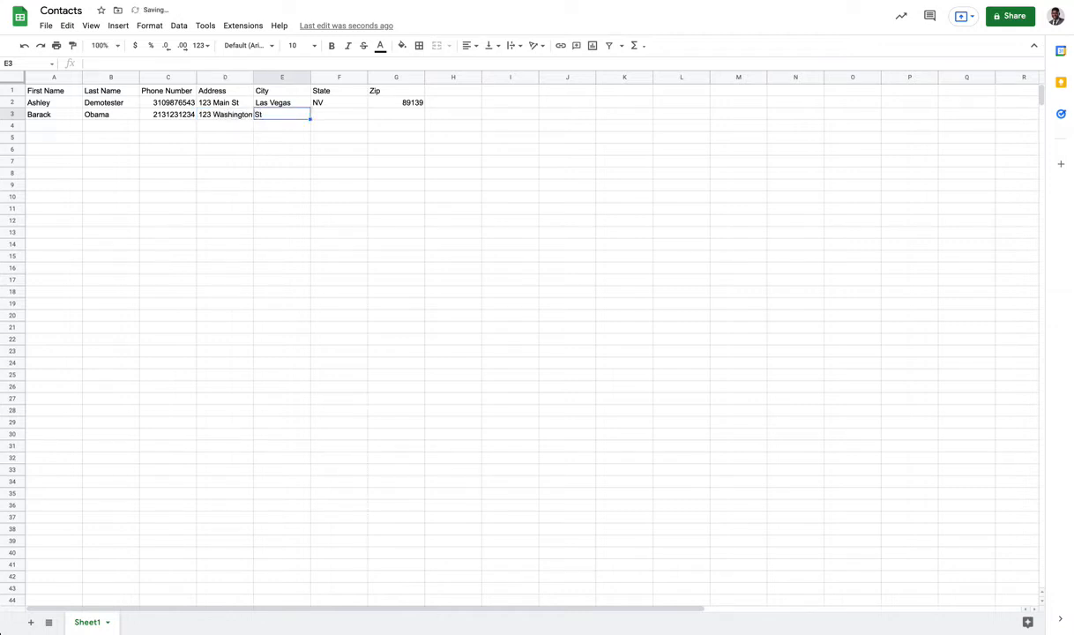
{"action": "left_click", "coordinate": [266, 112]}
{"action": "left_click_drag", "start_coordinate": [257, 82], "coordinate": [276, 79]}
{"action": "left_click", "coordinate": [310, 136]}
{"action": "left_click", "coordinate": [289, 115]}
{"action": "left_click", "coordinate": [356, 121]}
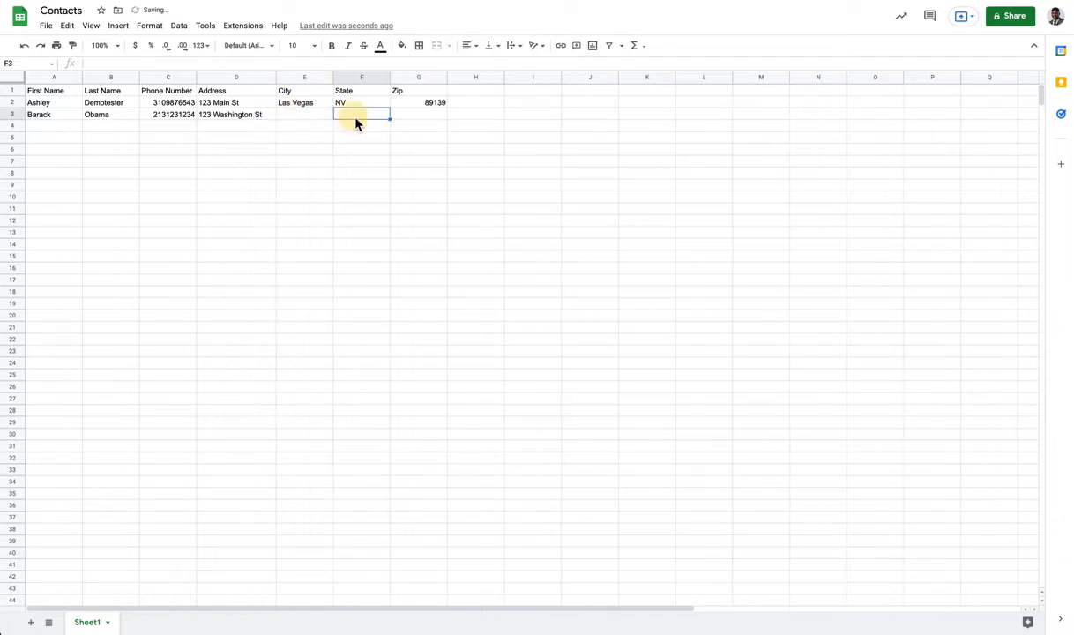
{"action": "type", "text": "DC"}
{"action": "left_click", "coordinate": [264, 170]}
{"action": "left_click", "coordinate": [296, 123]}
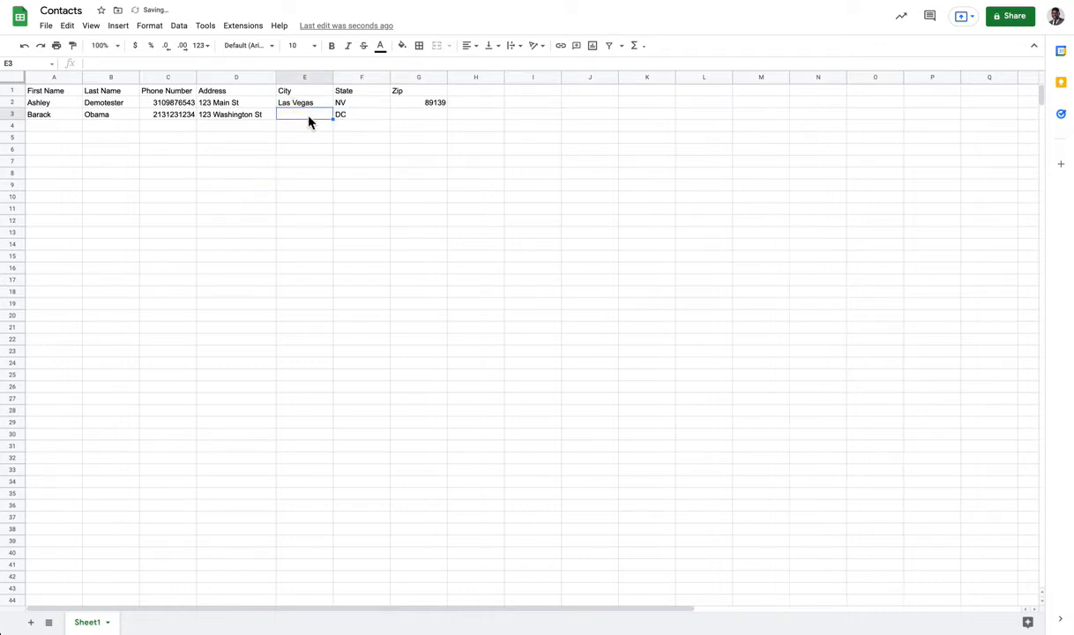
Enter the third contact's first name and phone number in row 4.
{"action": "left_click", "coordinate": [63, 128]}
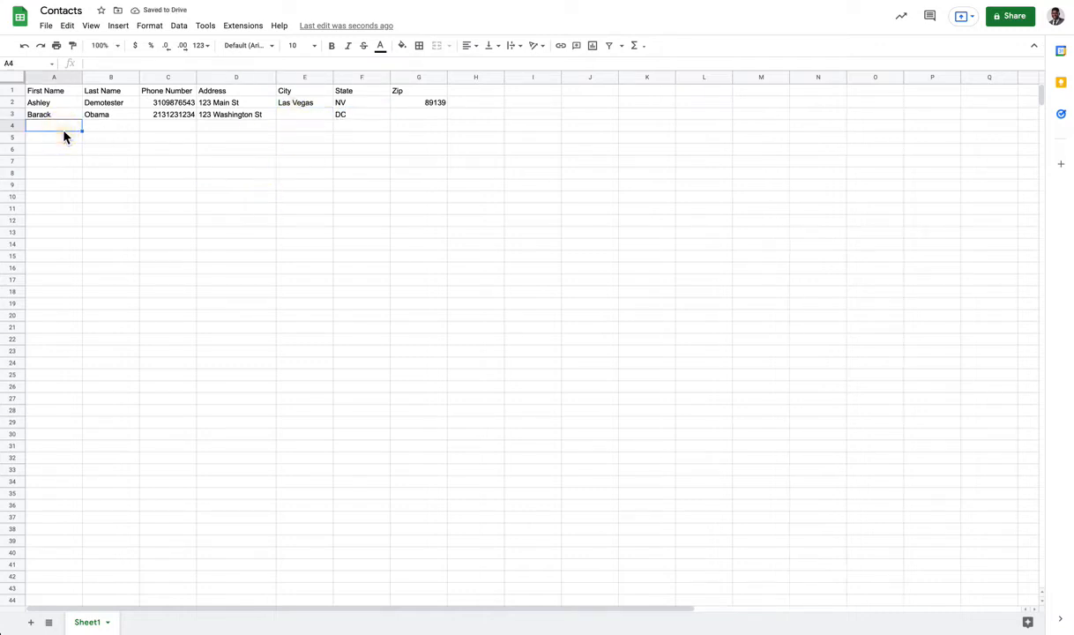
{"action": "type", "text": "Tim"}
{"action": "key", "text": "Tab"}
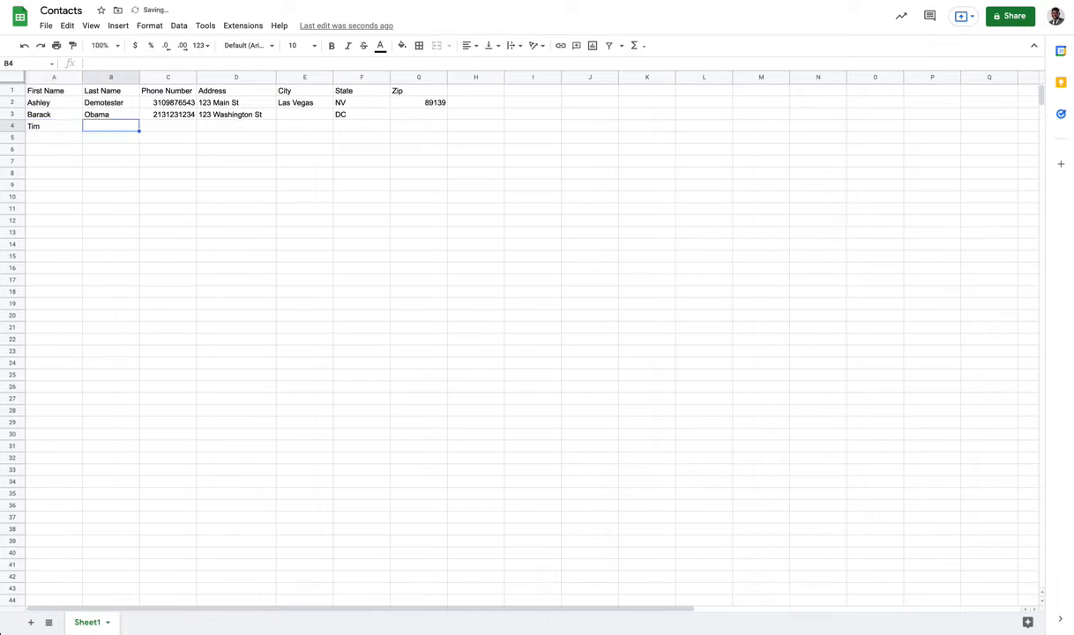
{"action": "key", "text": "Tab"}
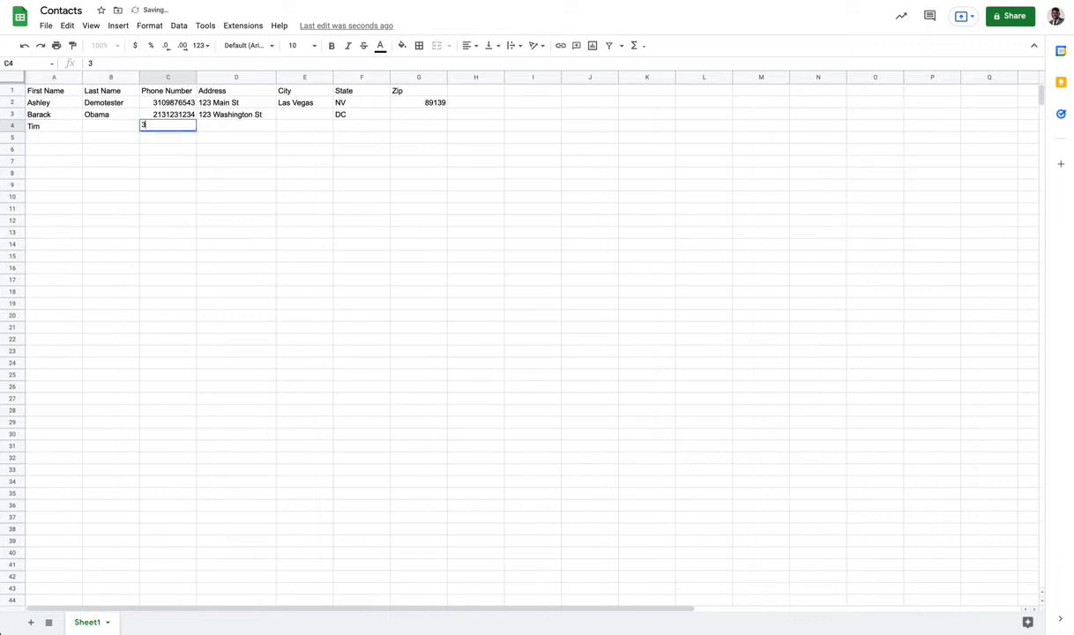
{"action": "key", "text": "Tab"}
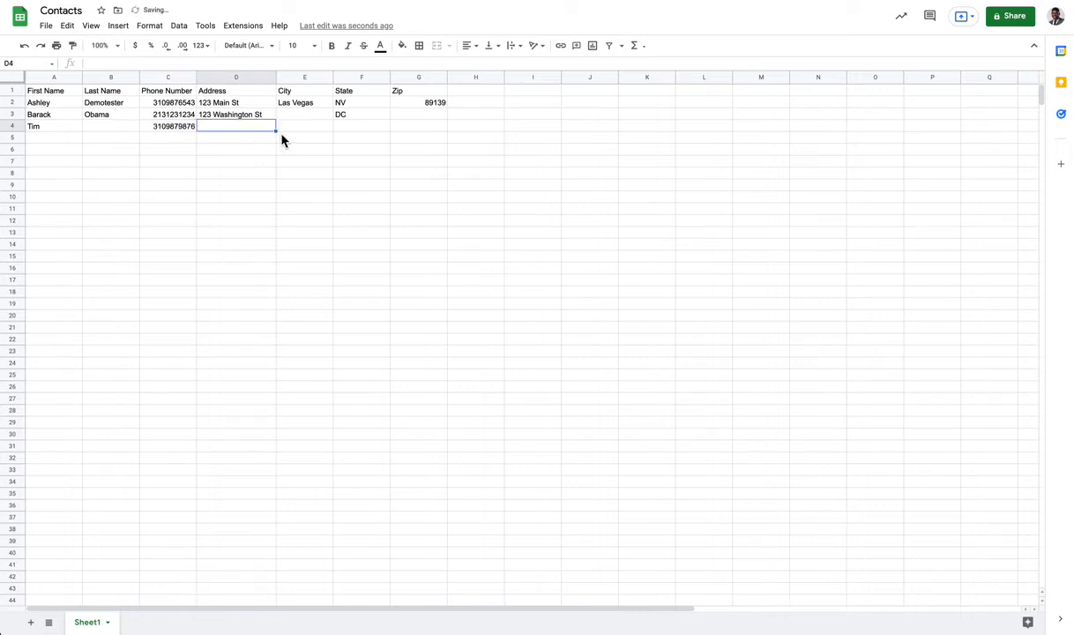
Insert a new column before Phone Number and head it 'Email'.
{"action": "left_click", "coordinate": [167, 77]}
{"action": "right_click", "coordinate": [169, 80]}
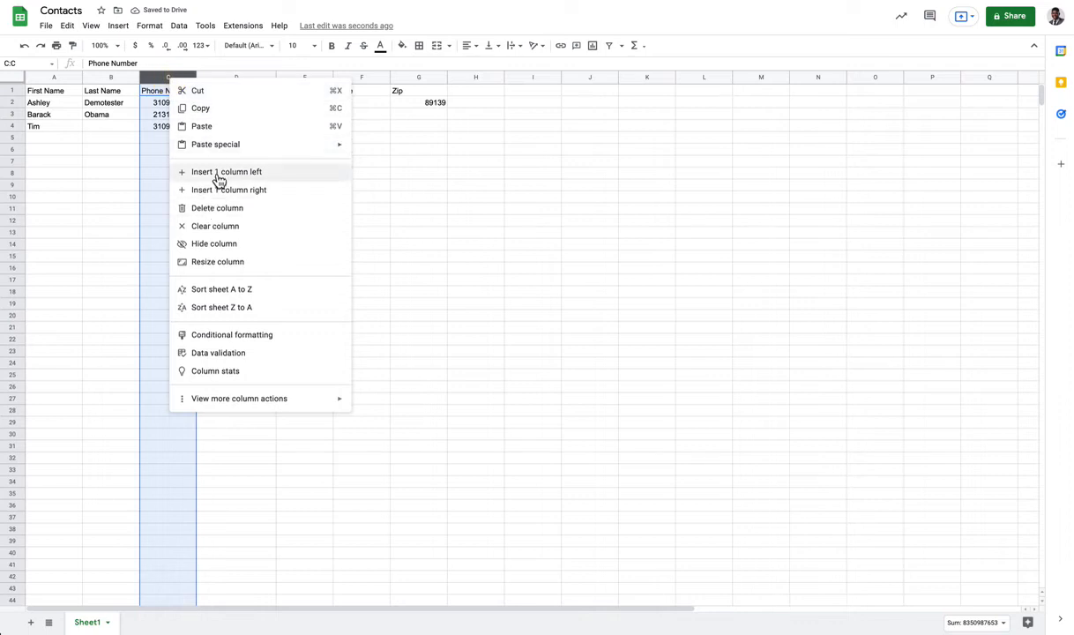
{"action": "left_click", "coordinate": [216, 172]}
{"action": "left_click", "coordinate": [144, 117]}
{"action": "left_click", "coordinate": [163, 91]}
{"action": "type", "text": "Email"}
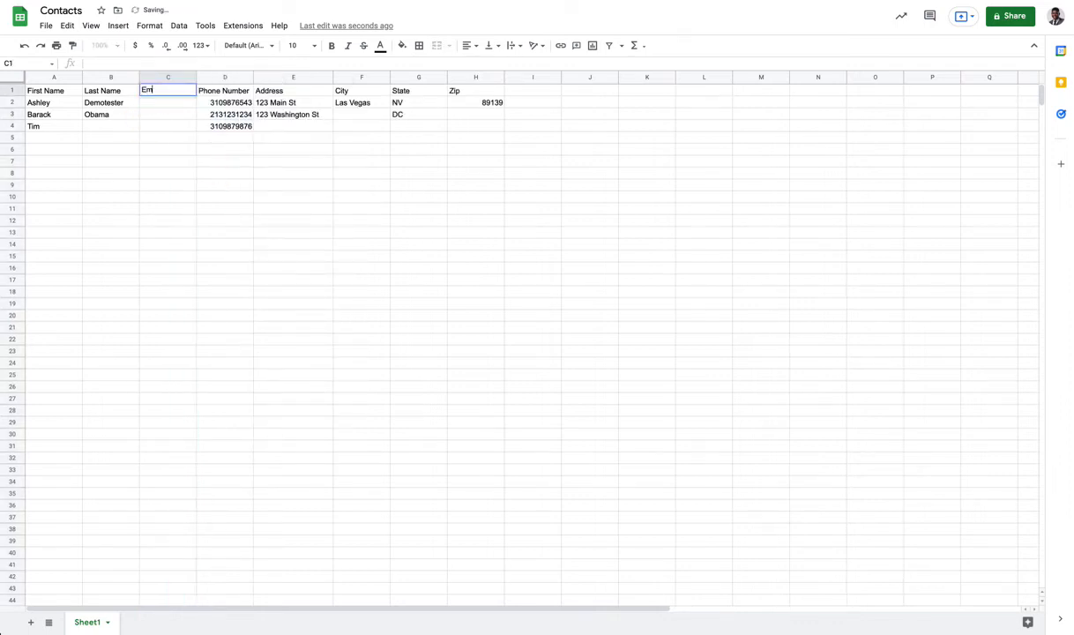
{"action": "left_click", "coordinate": [151, 108]}
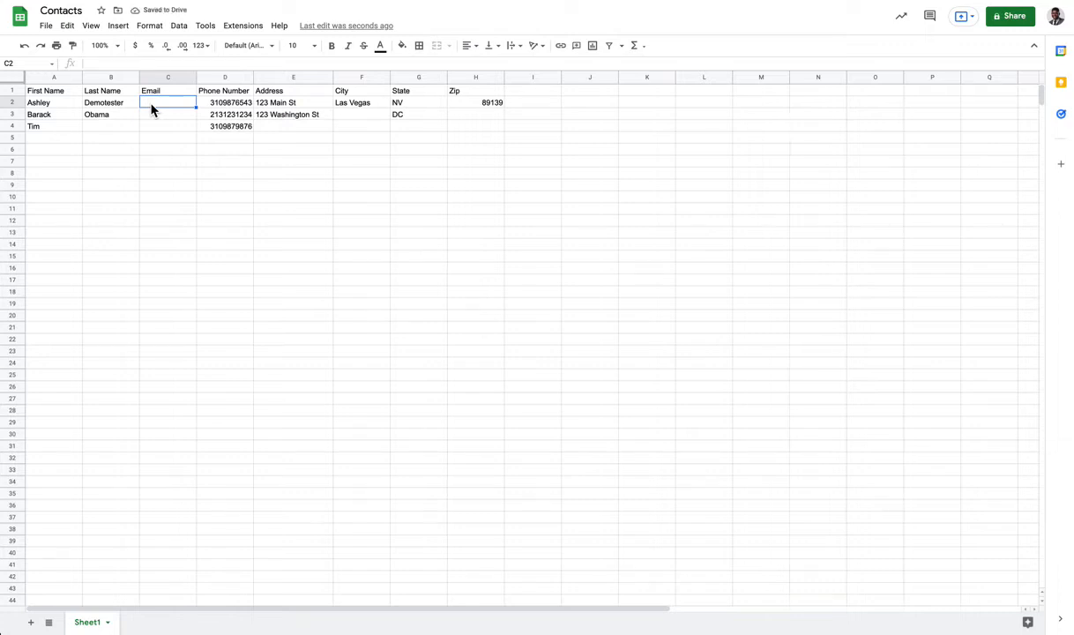
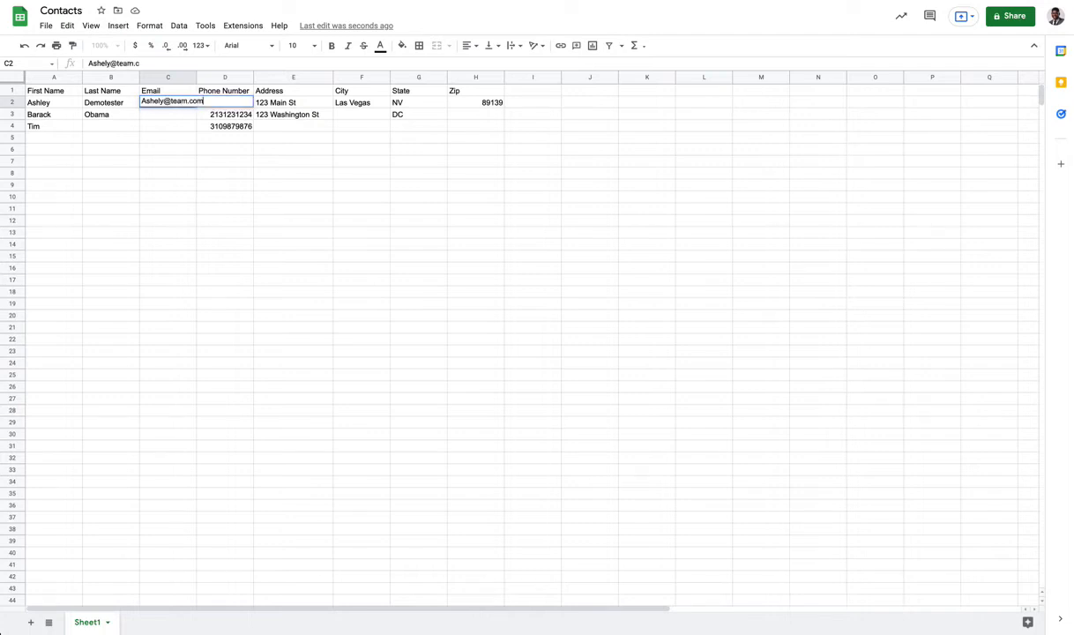
Enter e-mail addresses for the first two contacts and widen the Email column.
{"action": "key", "text": "Tab"}
{"action": "key", "text": "ctrl+v"}
{"action": "key", "text": "Tab"}
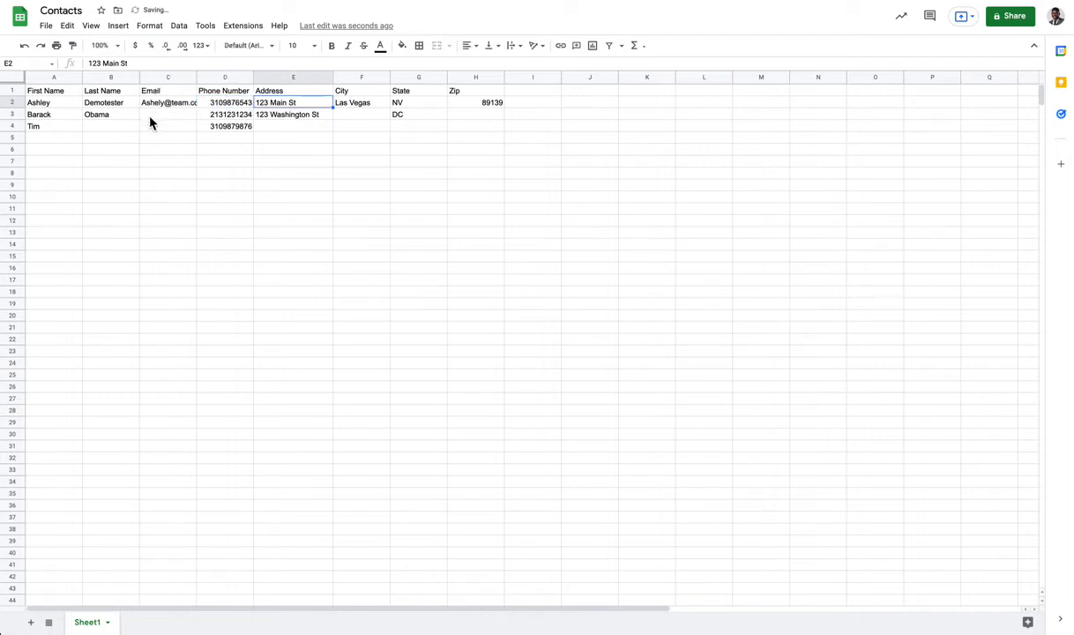
{"action": "left_click", "coordinate": [177, 113]}
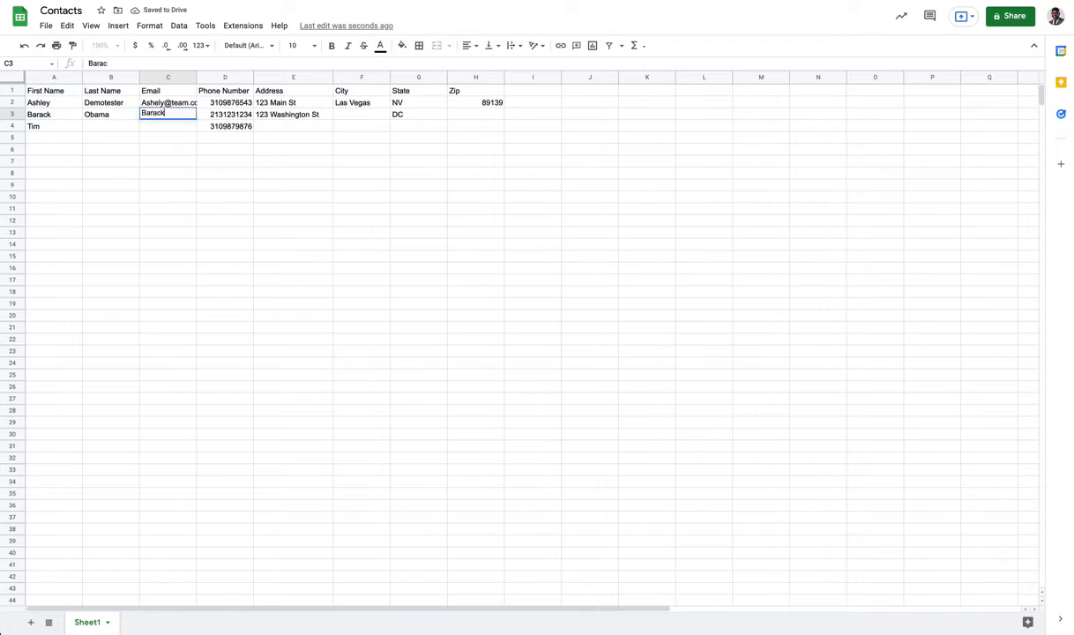
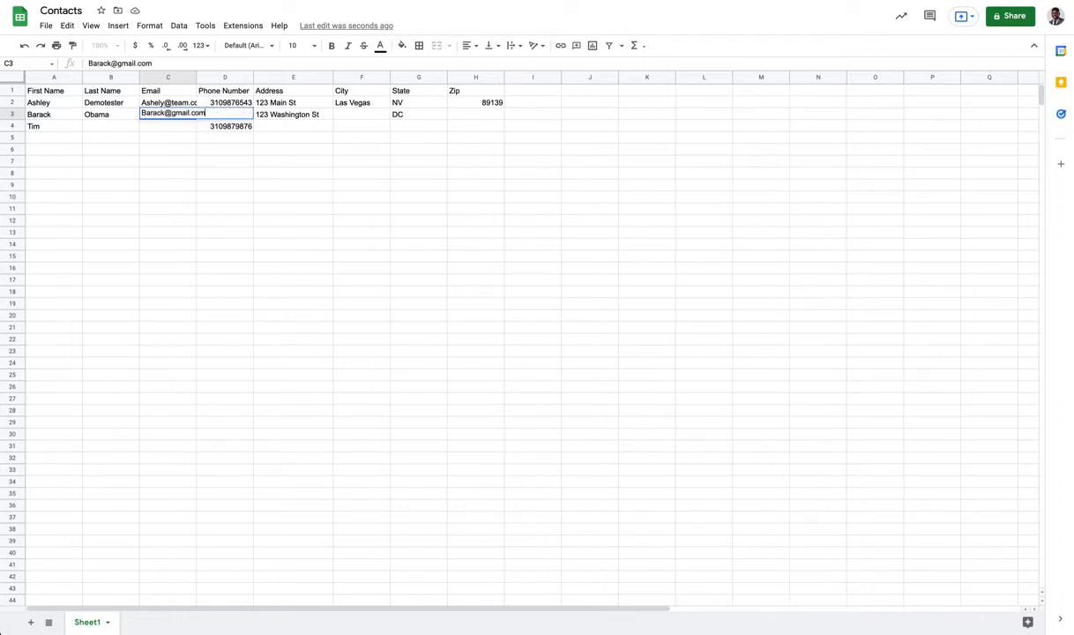
{"action": "left_click", "coordinate": [176, 135]}
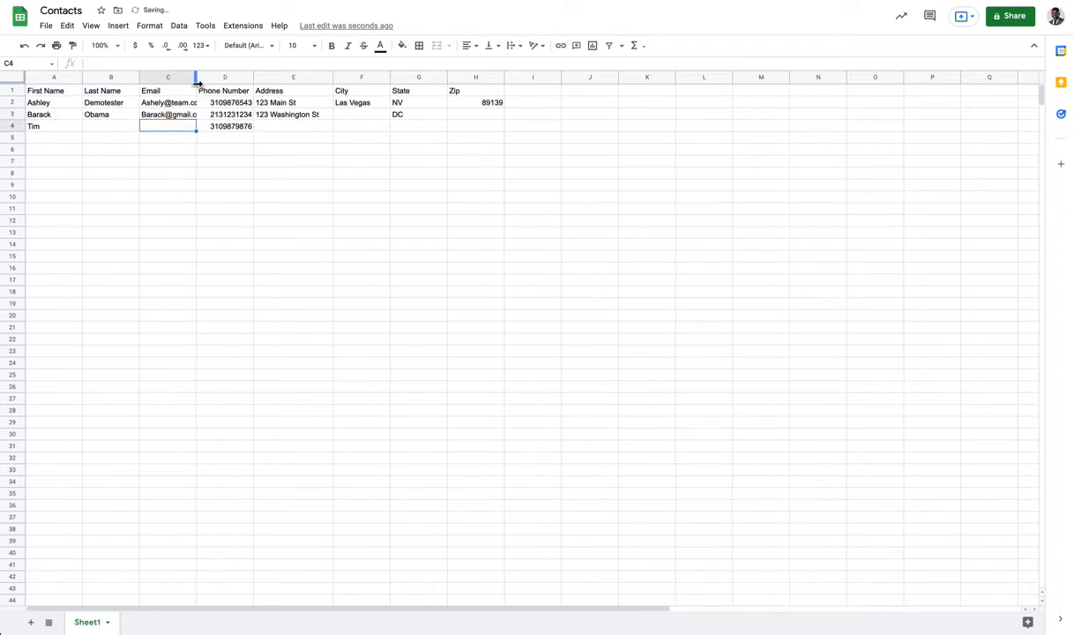
{"action": "left_click_drag", "start_coordinate": [197, 76], "coordinate": [218, 77]}
{"action": "left_click", "coordinate": [172, 138]}
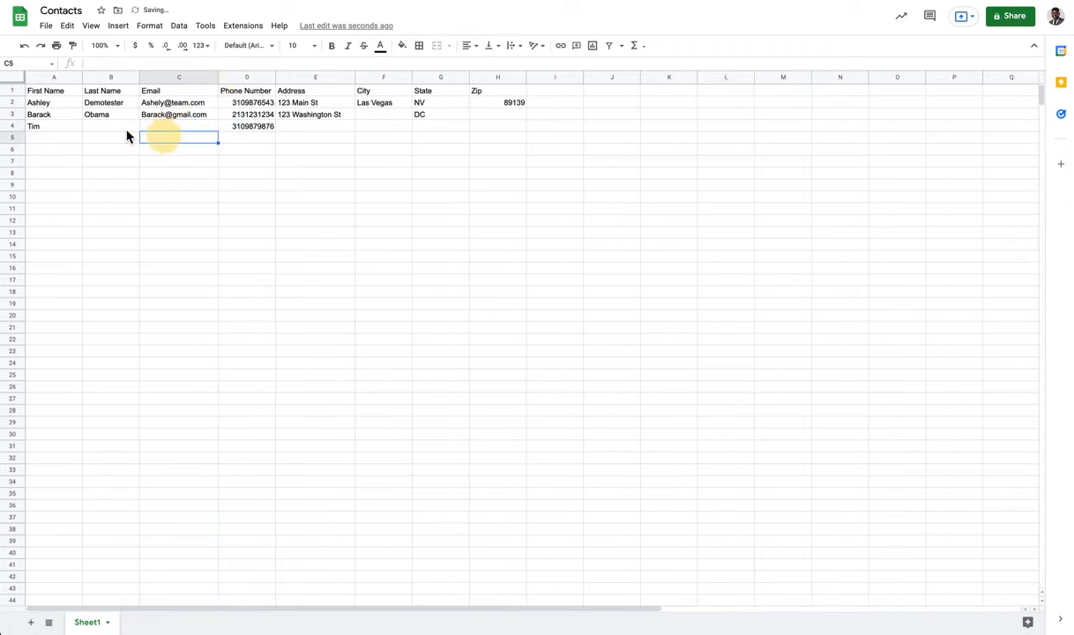
Fill row 5 with the contact's first name, last name, e-mail address and state MA.
{"action": "left_click", "coordinate": [53, 143]}
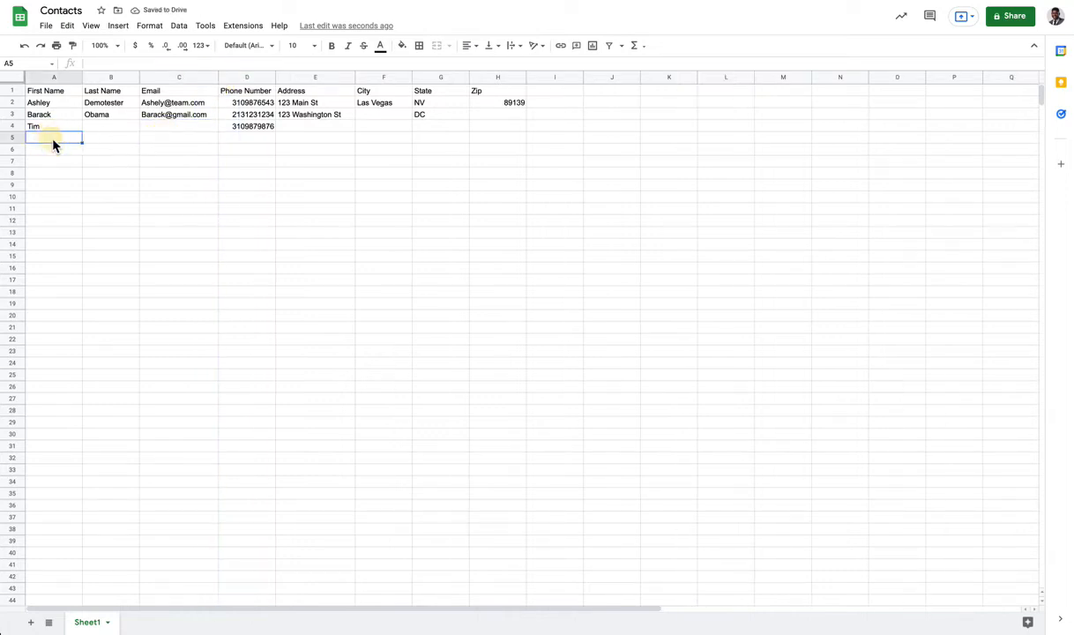
{"action": "key", "text": "Tab"}
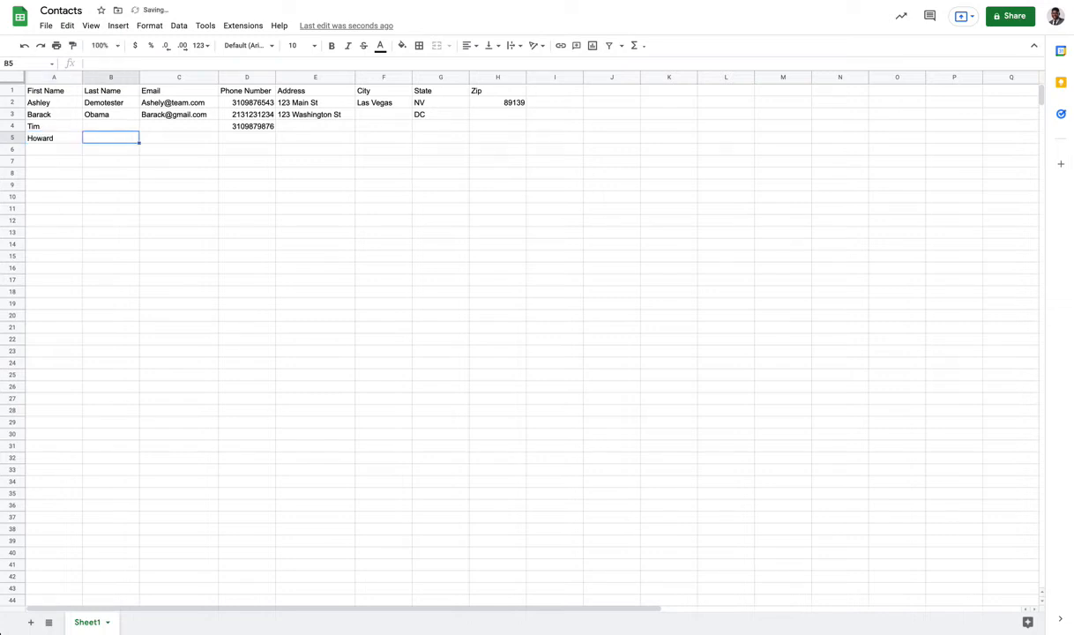
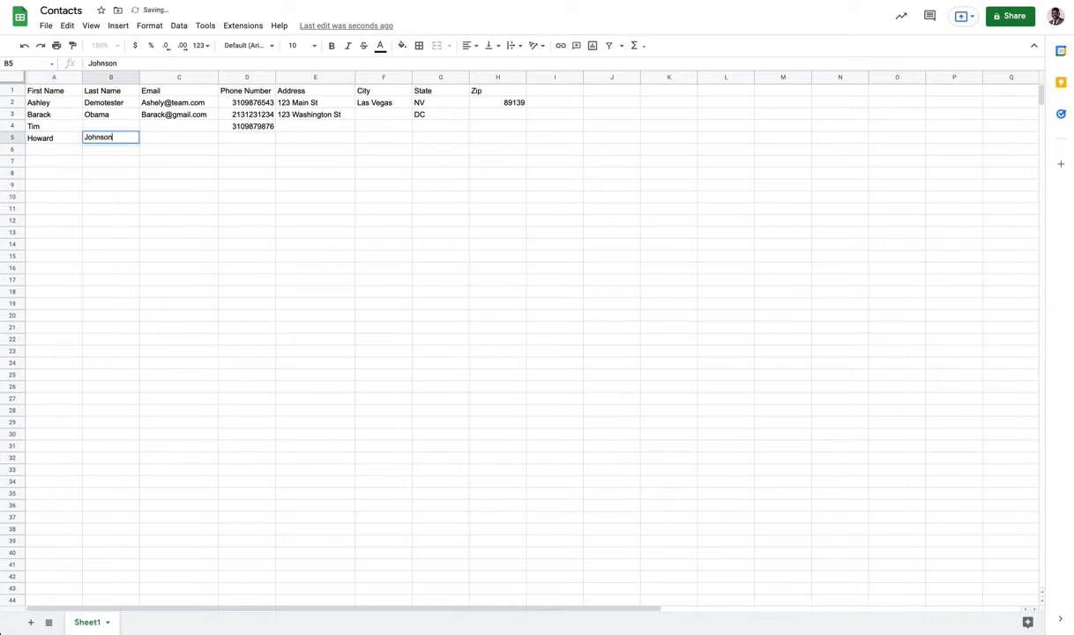
{"action": "key", "text": "Tab"}
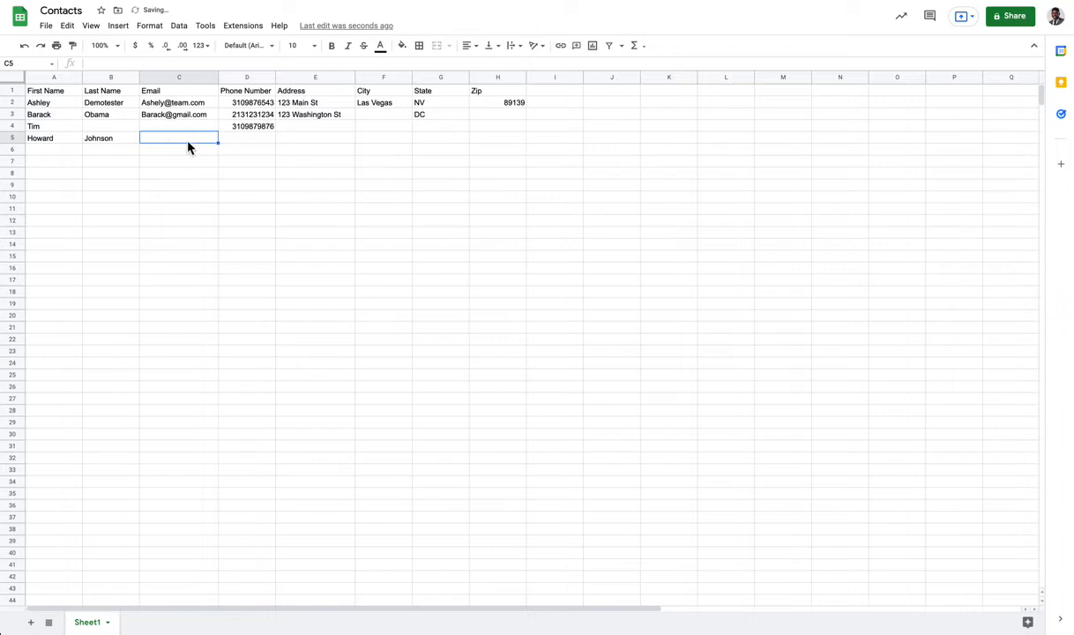
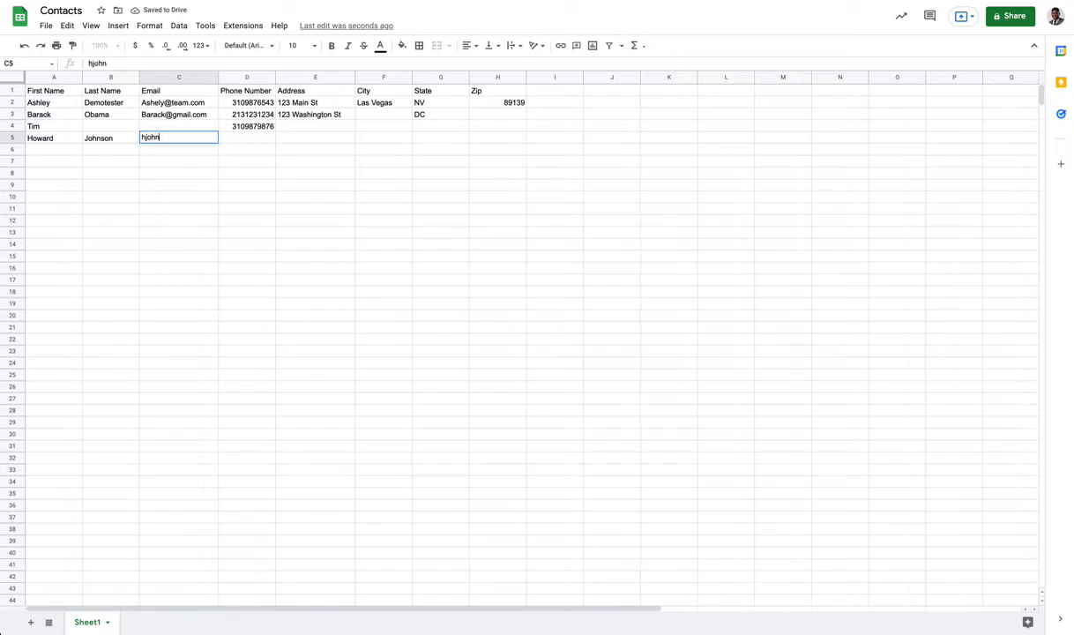
{"action": "key", "text": "Tab"}
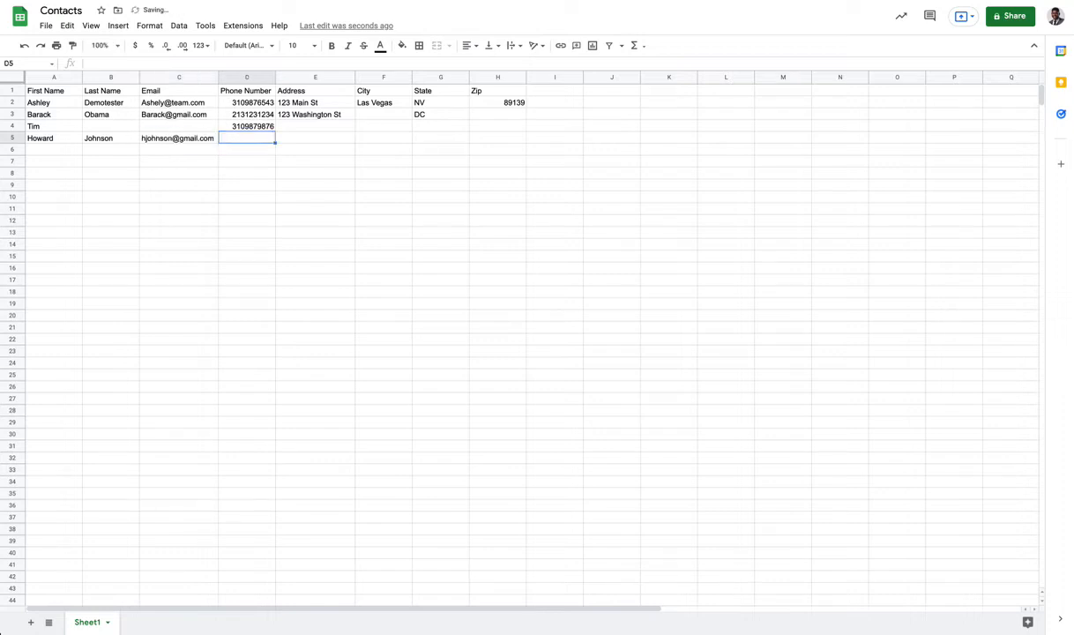
{"action": "key", "text": "Tab"}
{"action": "key", "text": "Tab"}
{"action": "key", "text": "Tab"}
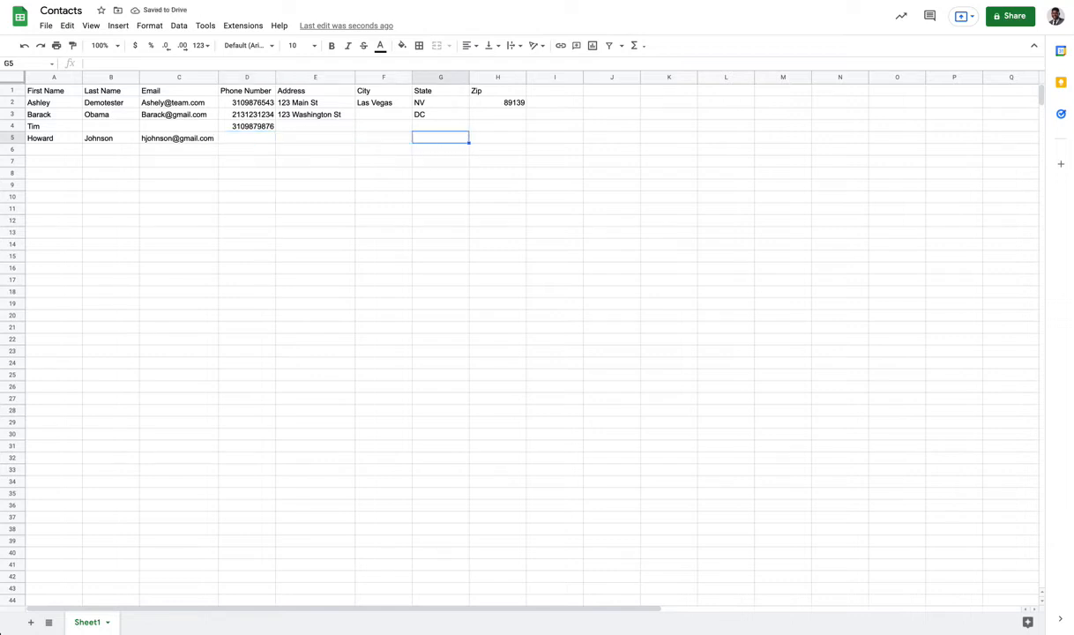
{"action": "type", "text": "MA"}
{"action": "left_click", "coordinate": [177, 220]}
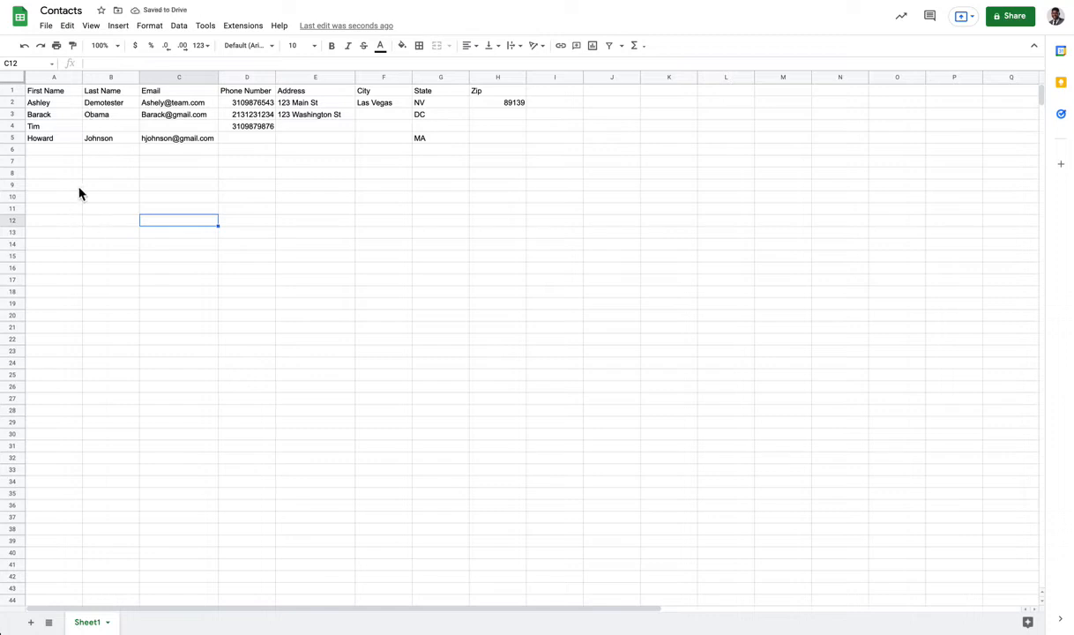
{"action": "scroll", "coordinate": [73, 161], "scroll_direction": "down", "scroll_amount": 5}
{"action": "scroll", "coordinate": [98, 281], "scroll_direction": "down", "scroll_amount": 15}
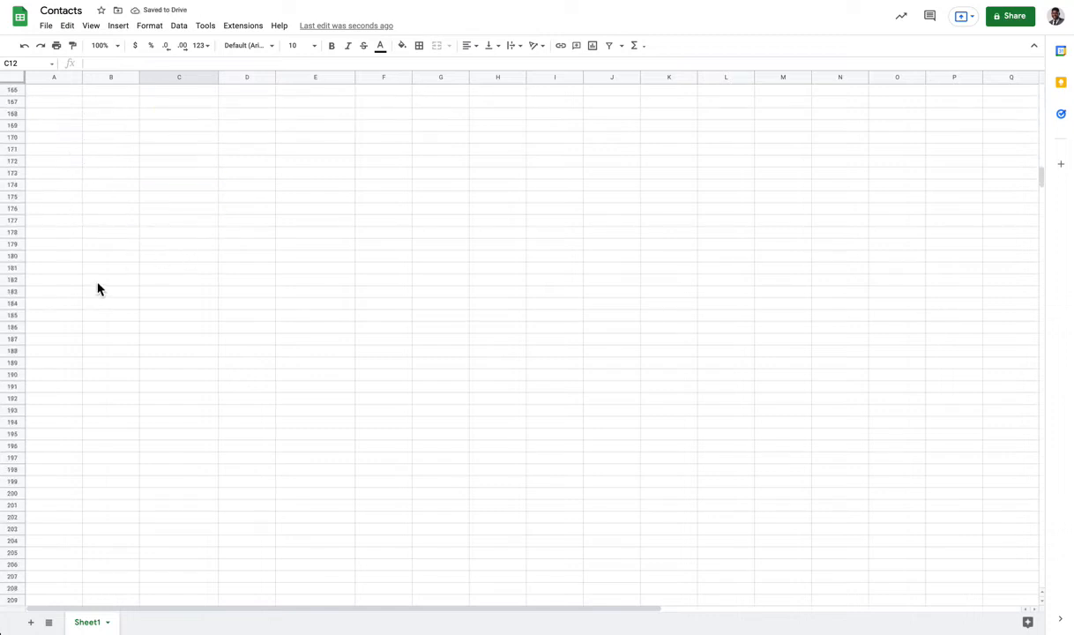
{"action": "scroll", "coordinate": [98, 290], "scroll_direction": "right", "scroll_amount": 4}
{"action": "scroll", "coordinate": [98, 289], "scroll_direction": "up", "scroll_amount": 3}
{"action": "scroll", "coordinate": [98, 289], "scroll_direction": "left", "scroll_amount": 4}
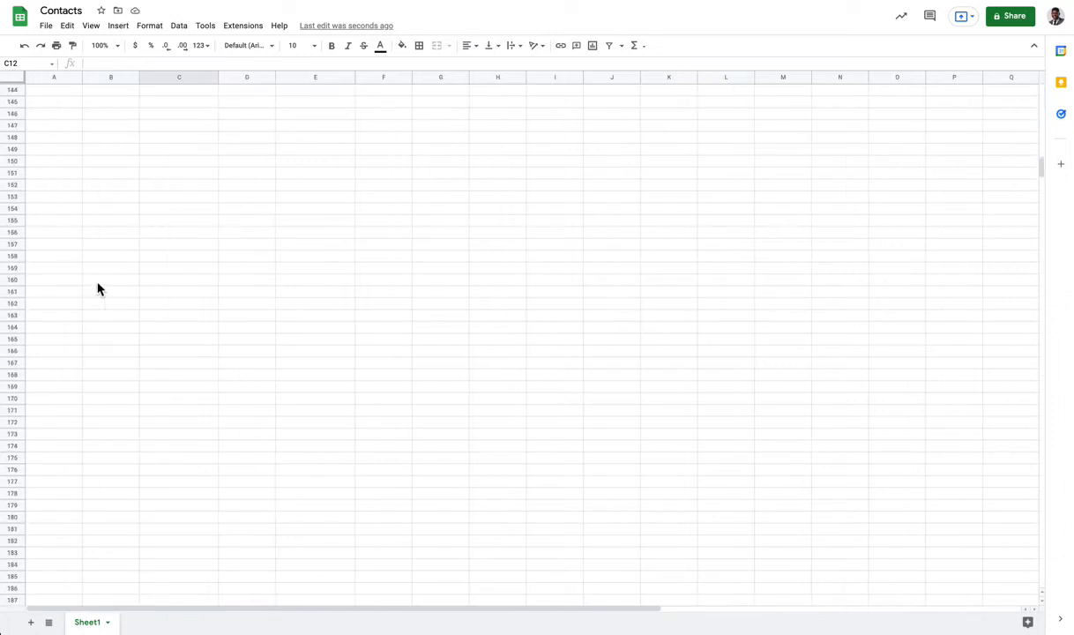
{"action": "scroll", "coordinate": [98, 290], "scroll_direction": "up", "scroll_amount": 18}
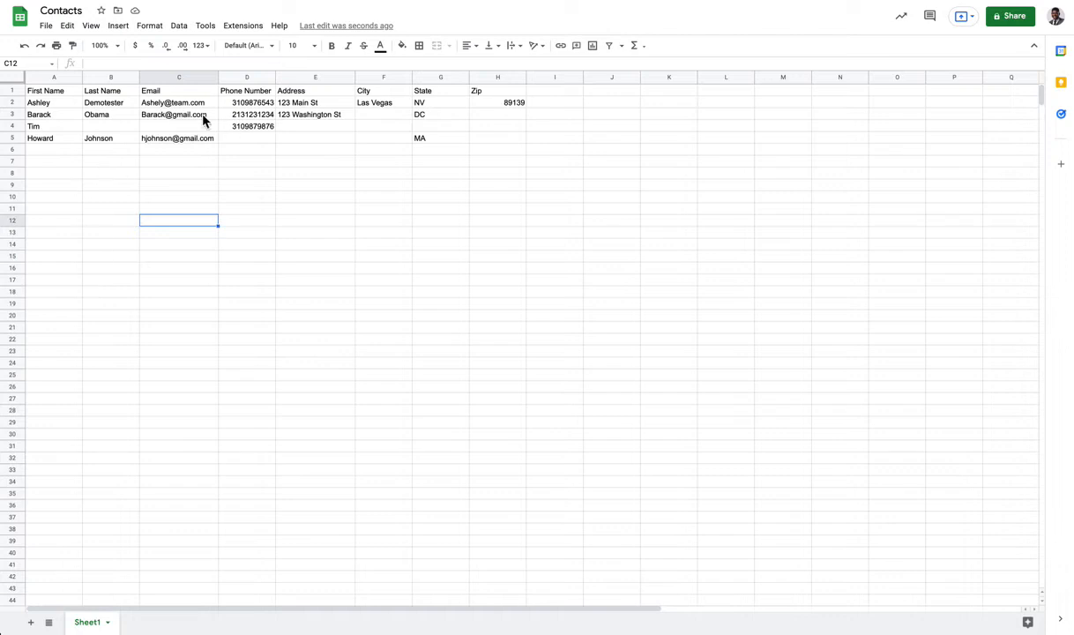
Download the sheet as a CSV file (Contacts - Sheet1.csv) and return to Progreda.
{"action": "left_click", "coordinate": [46, 26]}
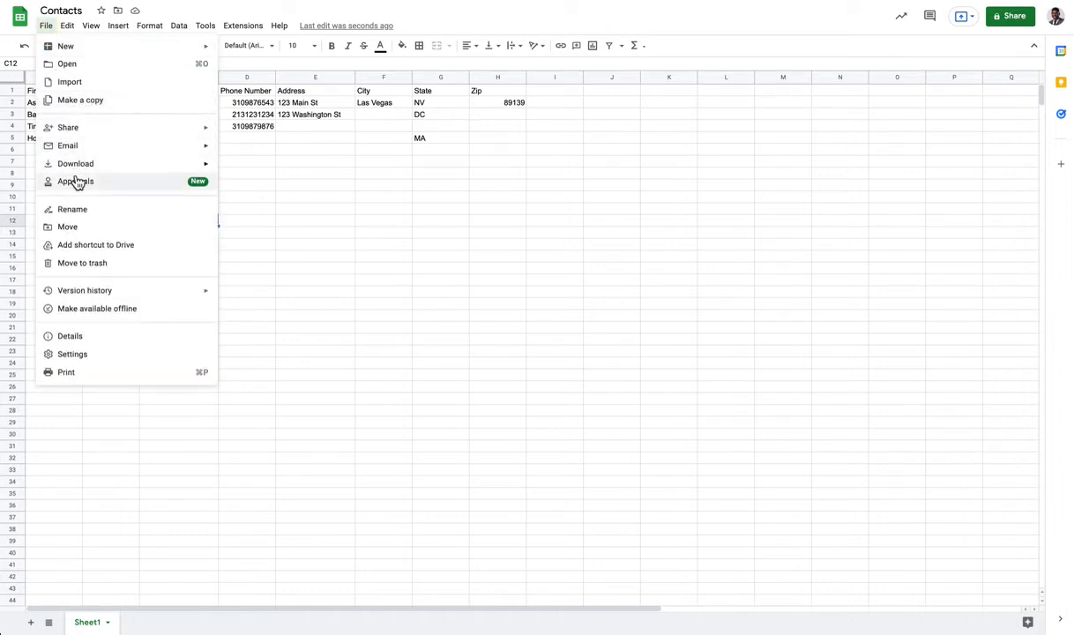
{"action": "mouse_move", "coordinate": [79, 163]}
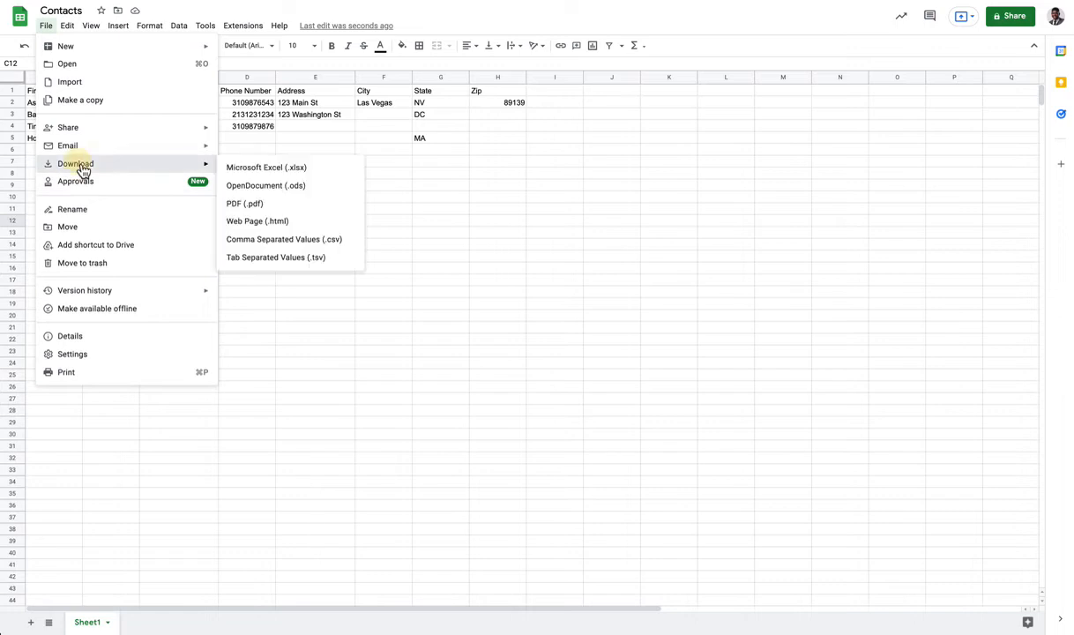
{"action": "left_click", "coordinate": [270, 246]}
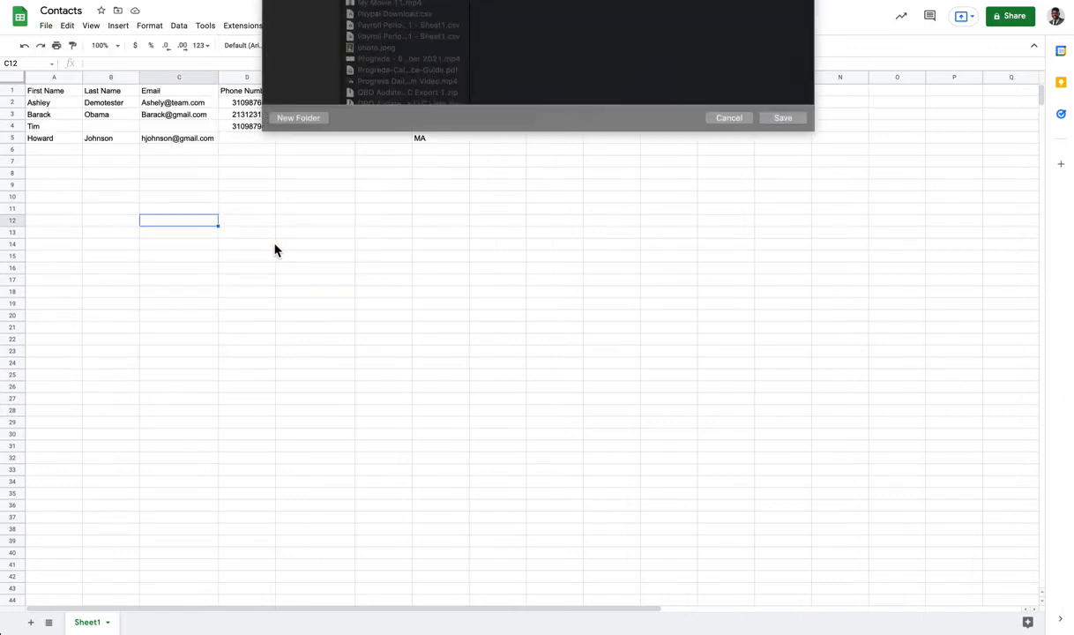
{"action": "key", "text": "Return"}
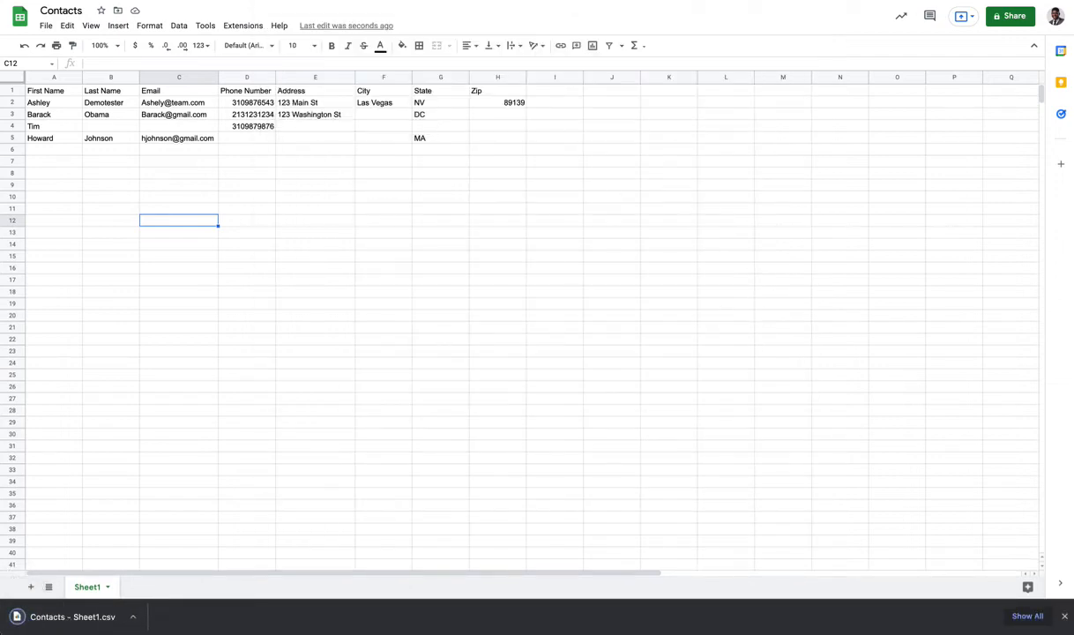
{"action": "key", "text": "ctrl+Tab"}
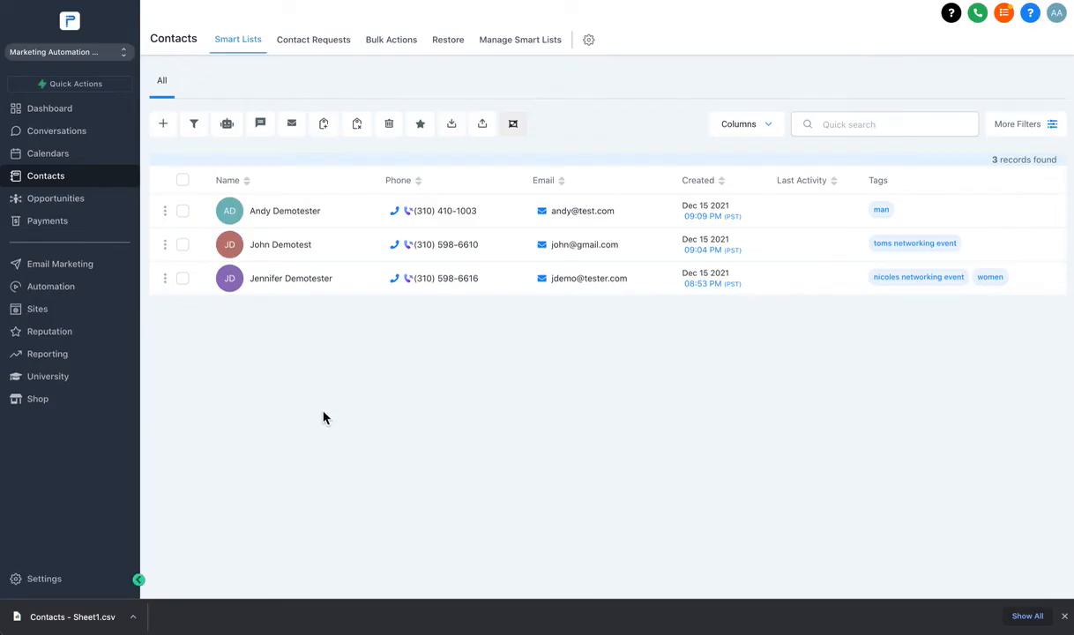
Upload Contacts - Sheet1.csv into the contact import and advance to the Map step.
{"action": "left_click", "coordinate": [483, 124]}
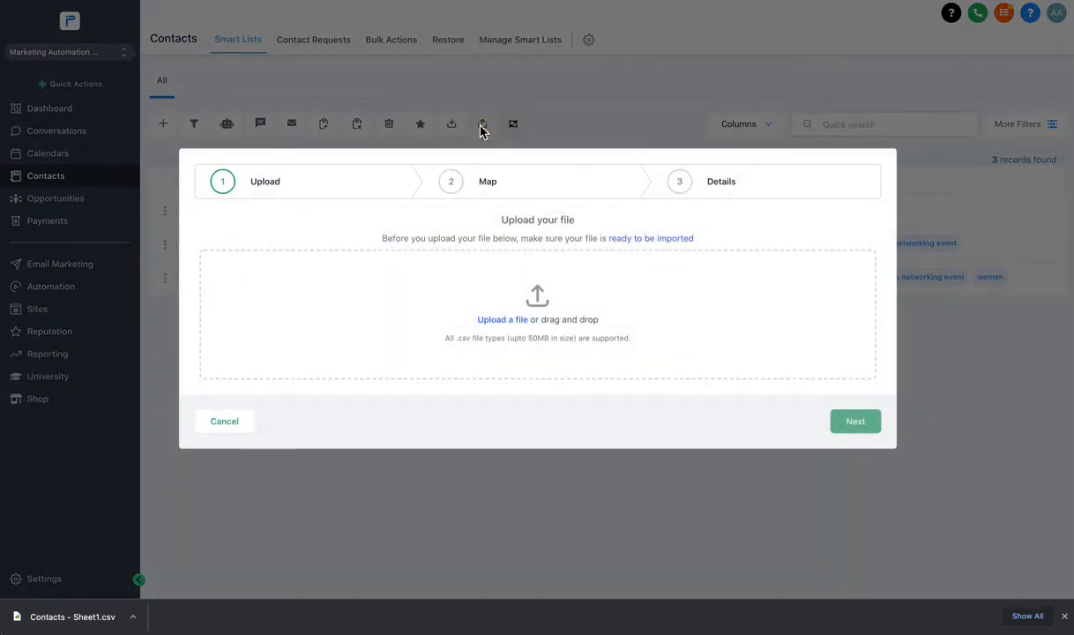
{"action": "left_click_drag", "start_coordinate": [57, 617], "coordinate": [514, 324]}
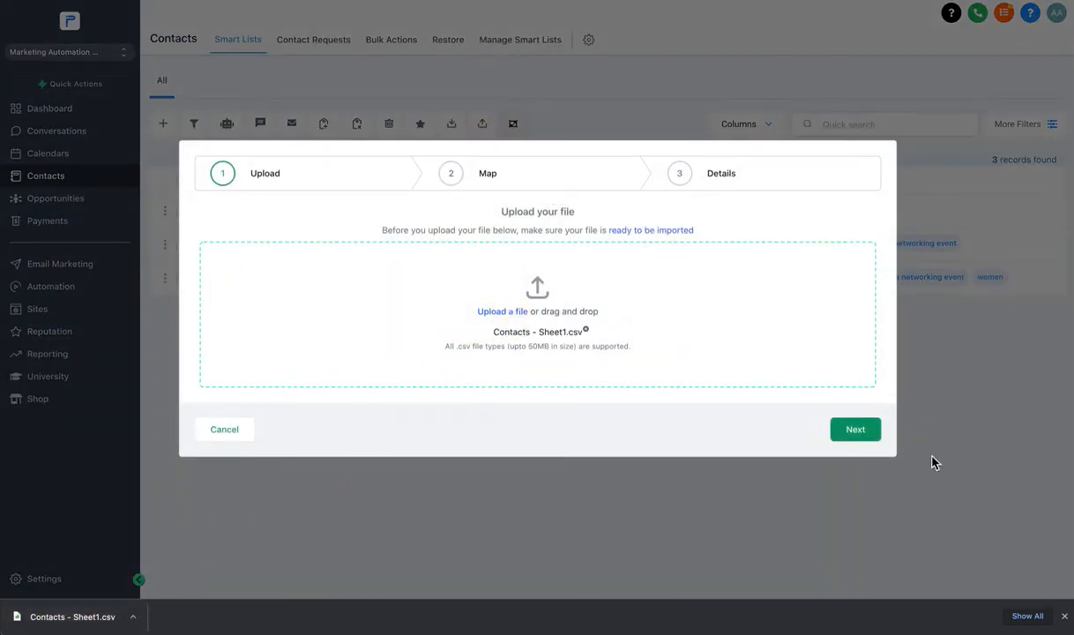
{"action": "left_click", "coordinate": [855, 430]}
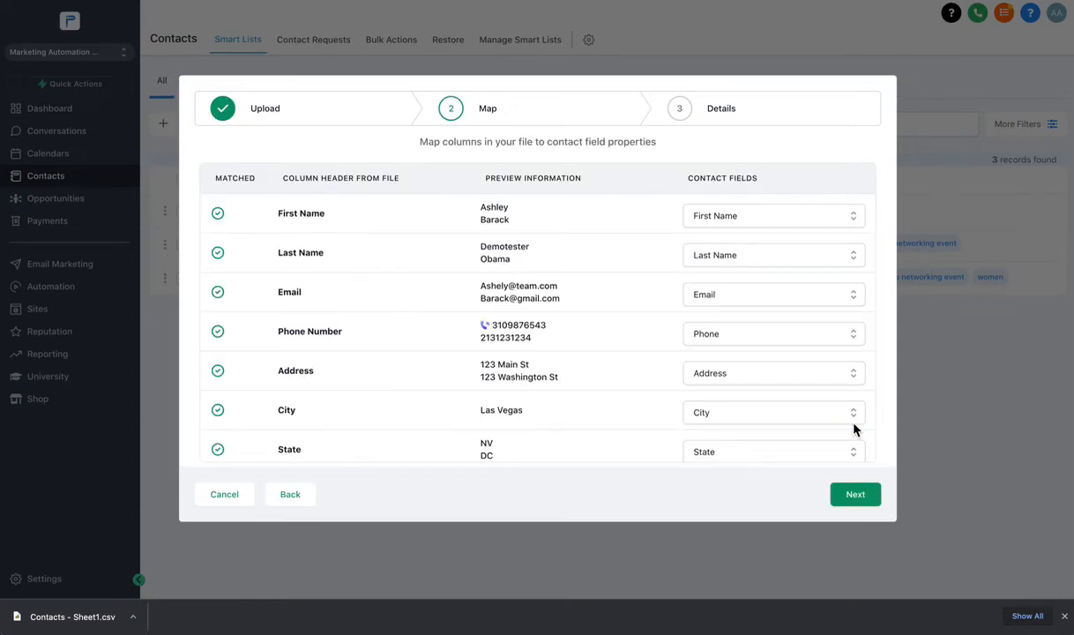
{"action": "scroll", "coordinate": [344, 229], "scroll_direction": "down", "scroll_amount": 2}
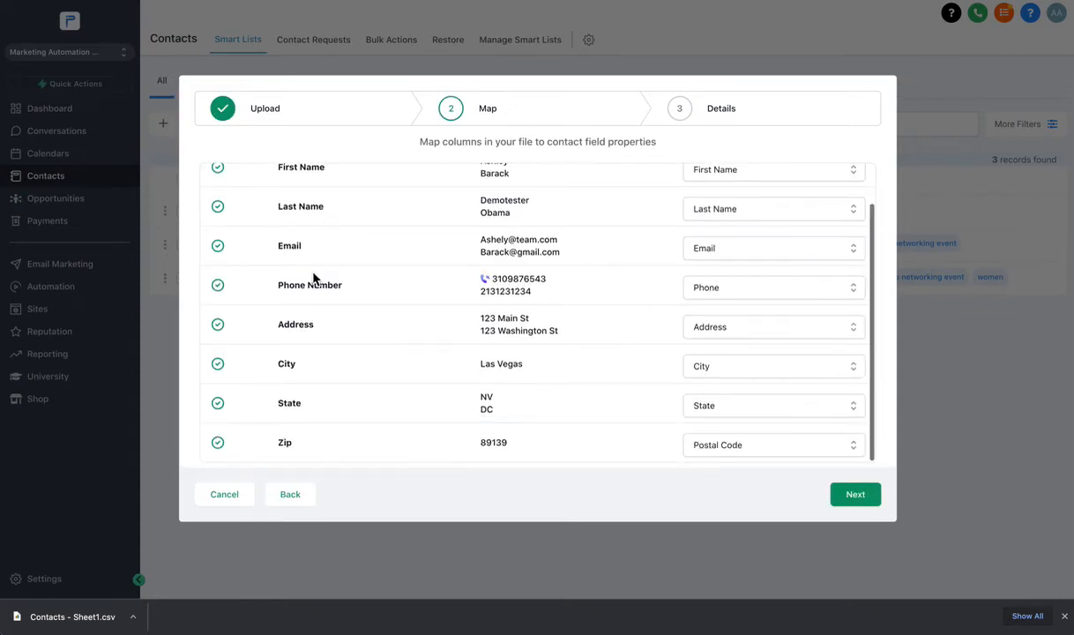
{"action": "scroll", "coordinate": [313, 278], "scroll_direction": "up", "scroll_amount": 2}
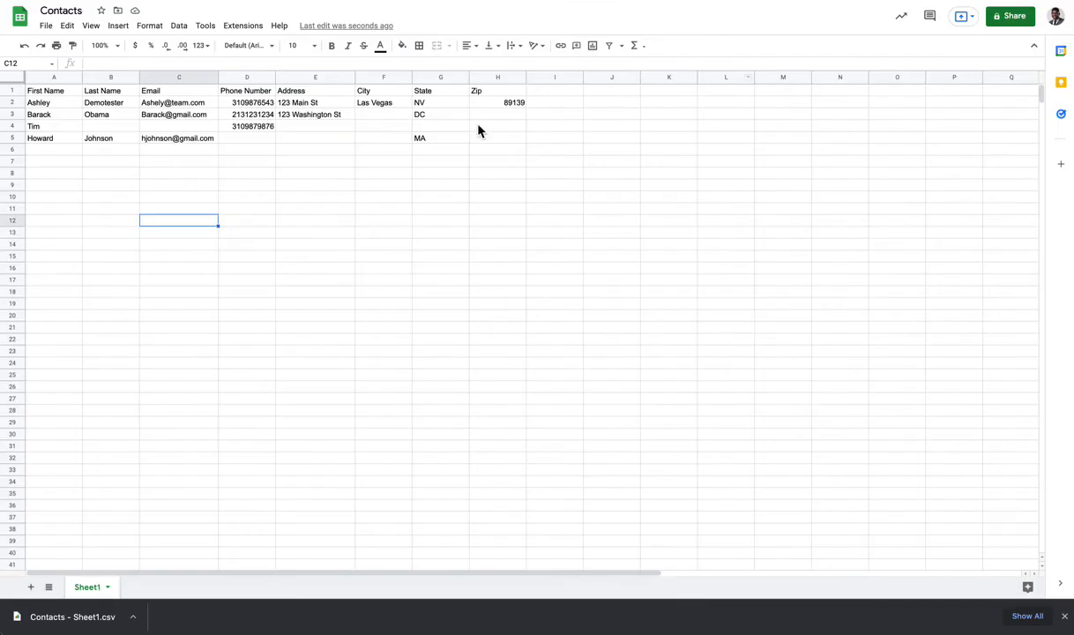
Make the Contacts sheet's header row A1:H1, First Name through Zip, bold.
{"action": "left_click", "coordinate": [304, 132]}
{"action": "left_click_drag", "start_coordinate": [48, 91], "coordinate": [315, 91]}
{"action": "left_click_drag", "start_coordinate": [509, 86], "coordinate": [521, 95]}
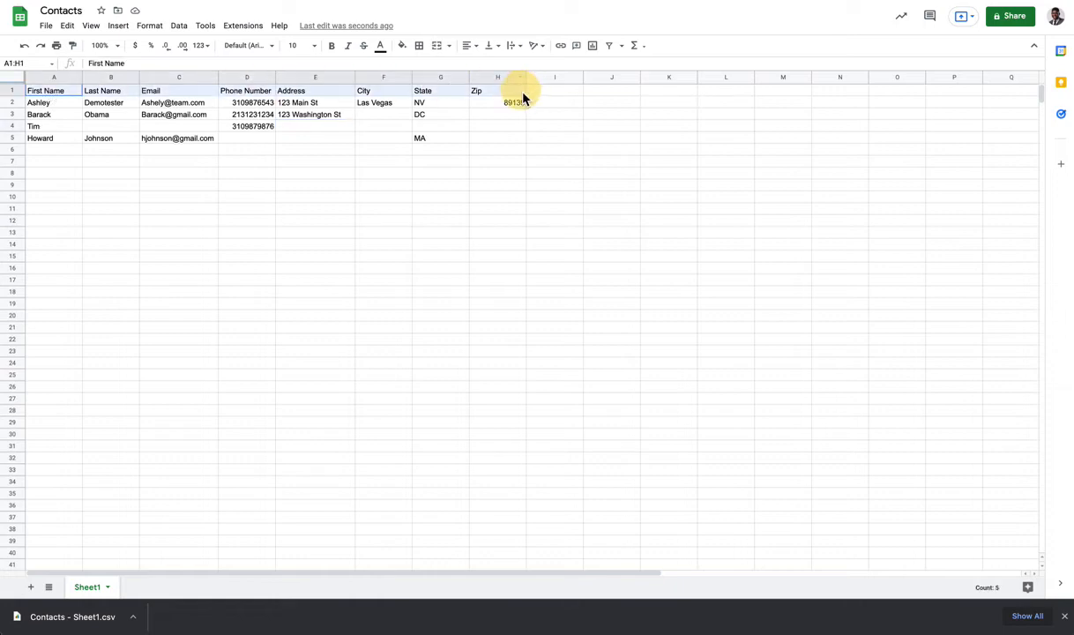
{"action": "left_click", "coordinate": [319, 162]}
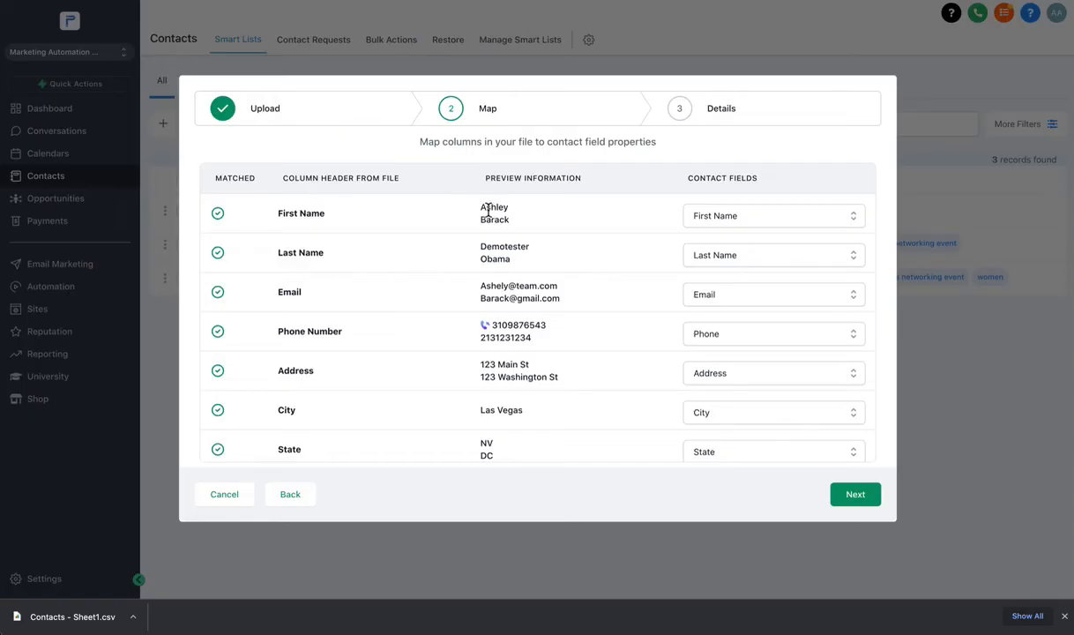
Review the First Name column's contact field choices and leave its mapping unchanged.
{"action": "left_click", "coordinate": [697, 218]}
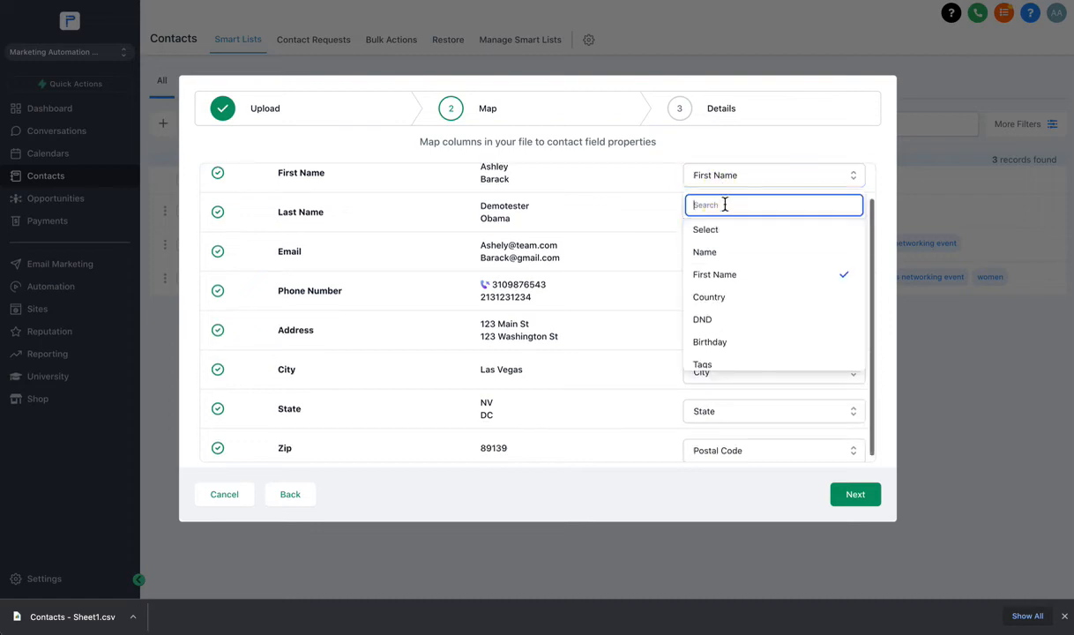
{"action": "left_click", "coordinate": [697, 174]}
{"action": "left_click", "coordinate": [314, 174]}
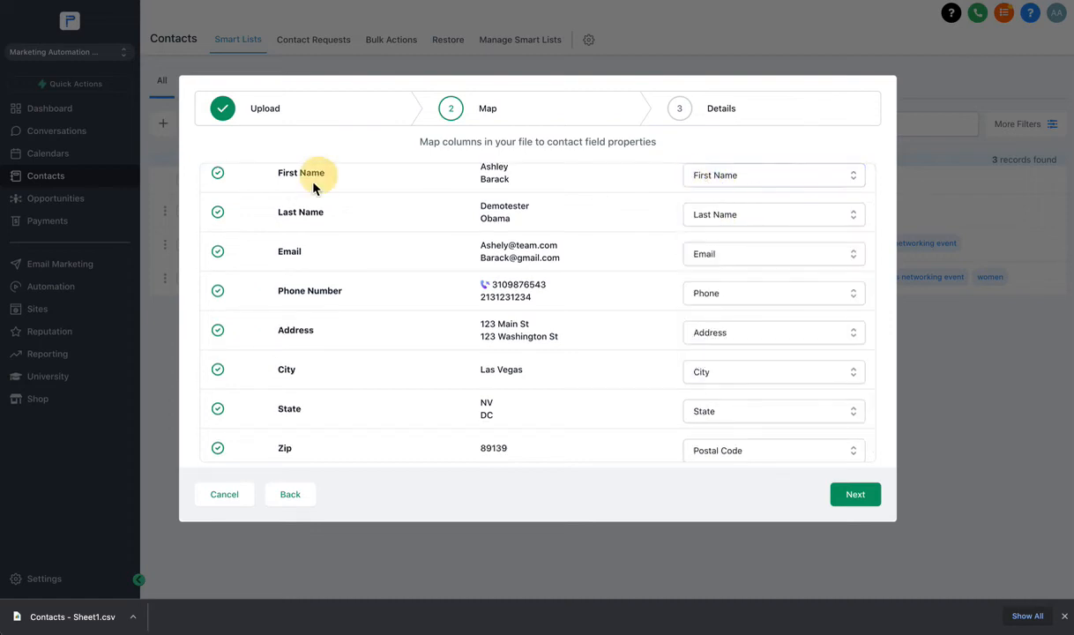
{"action": "scroll", "coordinate": [304, 220], "scroll_direction": "up", "scroll_amount": 2}
{"action": "left_click", "coordinate": [297, 221]}
{"action": "scroll", "coordinate": [339, 223], "scroll_direction": "down", "scroll_amount": 2}
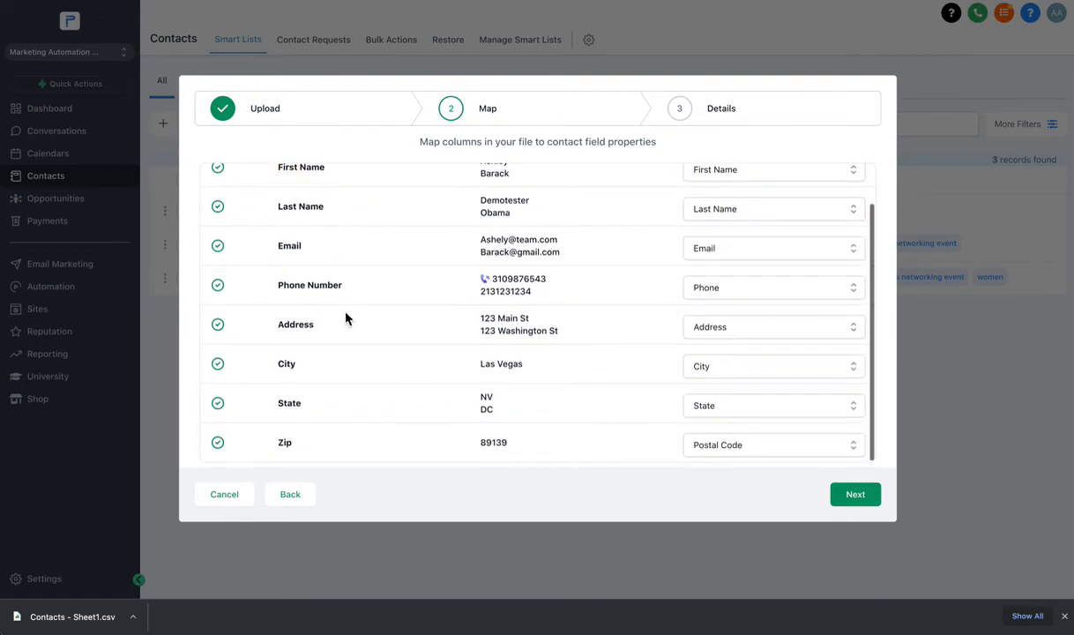
{"action": "scroll", "coordinate": [353, 282], "scroll_direction": "up", "scroll_amount": 2}
{"action": "scroll", "coordinate": [529, 353], "scroll_direction": "down", "scroll_amount": 2}
Browse the Zip column's field choices down to custom fields such as Liquid.
{"action": "left_click", "coordinate": [713, 445]}
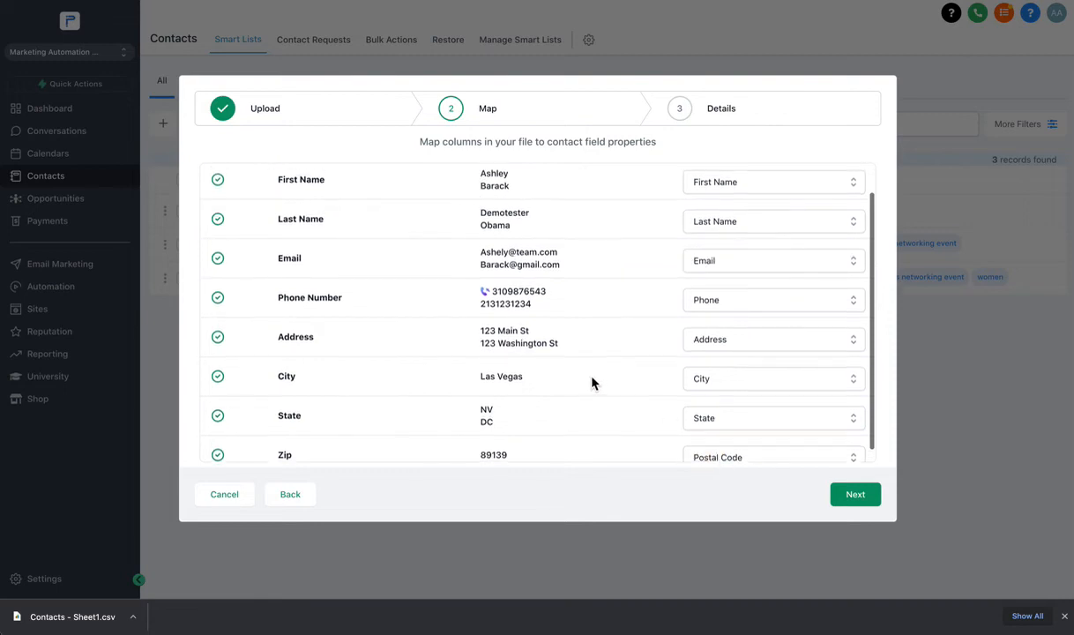
{"action": "scroll", "coordinate": [564, 388], "scroll_direction": "down", "scroll_amount": 1}
{"action": "left_click", "coordinate": [285, 443]}
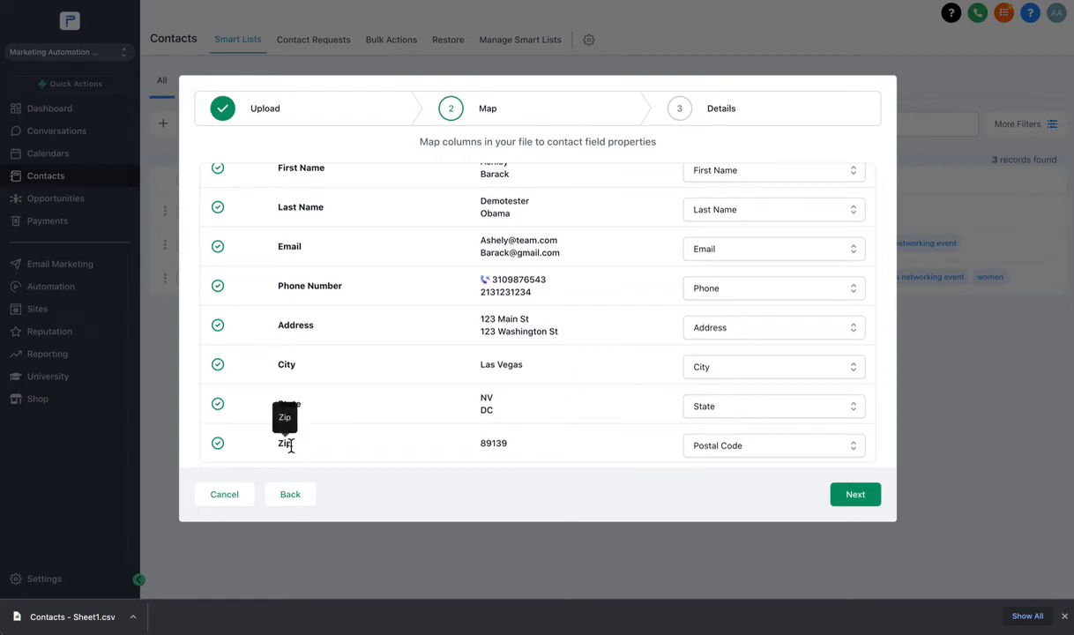
{"action": "left_click", "coordinate": [748, 445]}
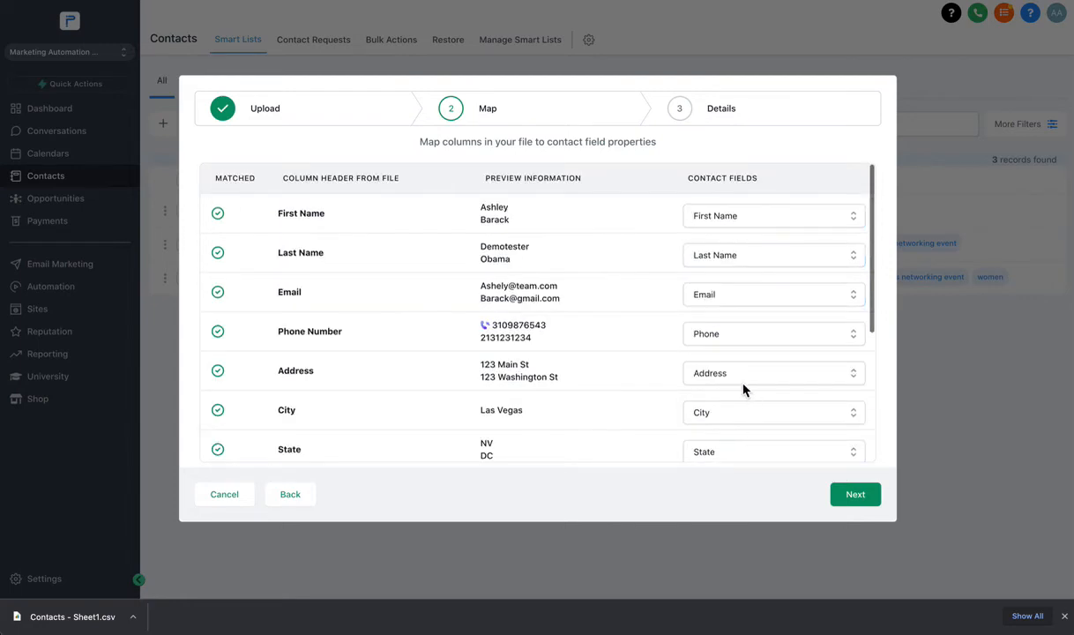
{"action": "scroll", "coordinate": [733, 370], "scroll_direction": "down", "scroll_amount": 6}
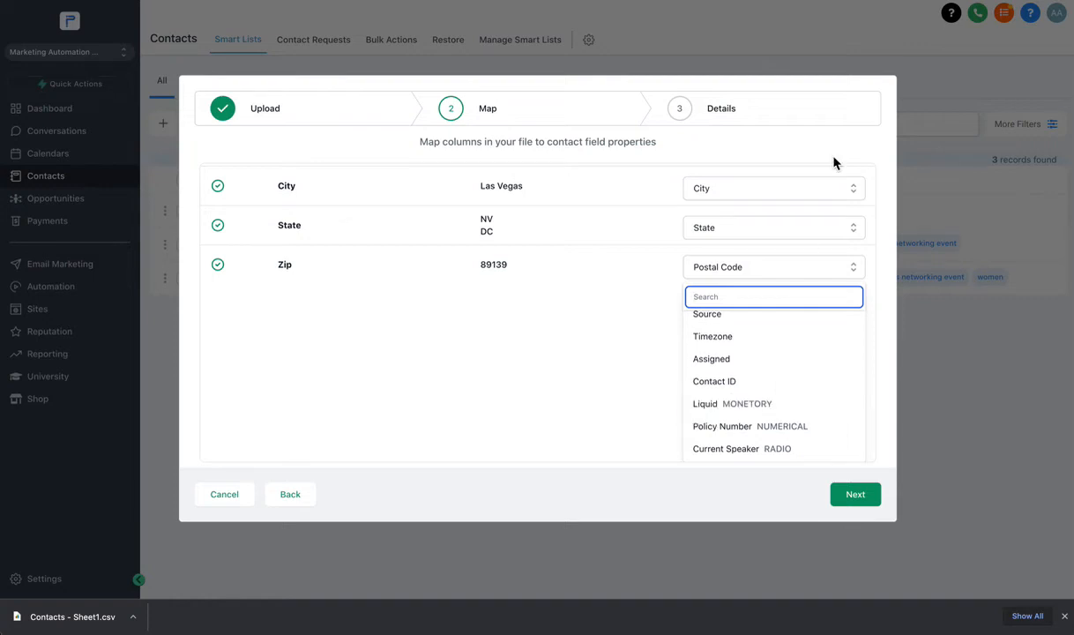
{"action": "left_click", "coordinate": [886, 1]}
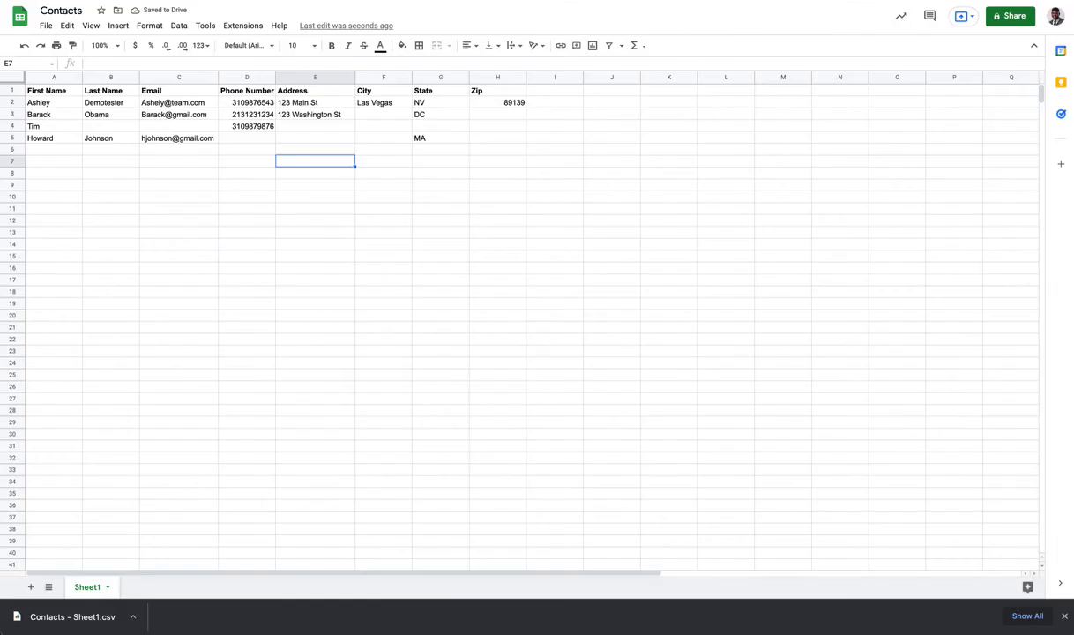
Select sheet cell I1 beside Zip, then close Progreda's Zip field list with Postal Code kept.
{"action": "left_click", "coordinate": [553, 93]}
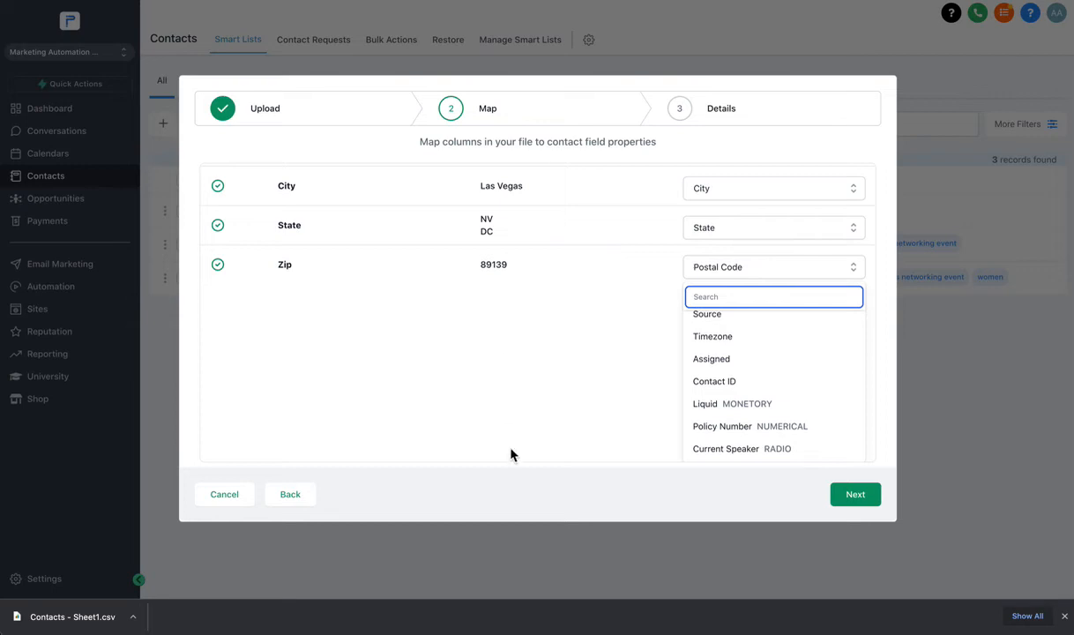
{"action": "left_click", "coordinate": [511, 446]}
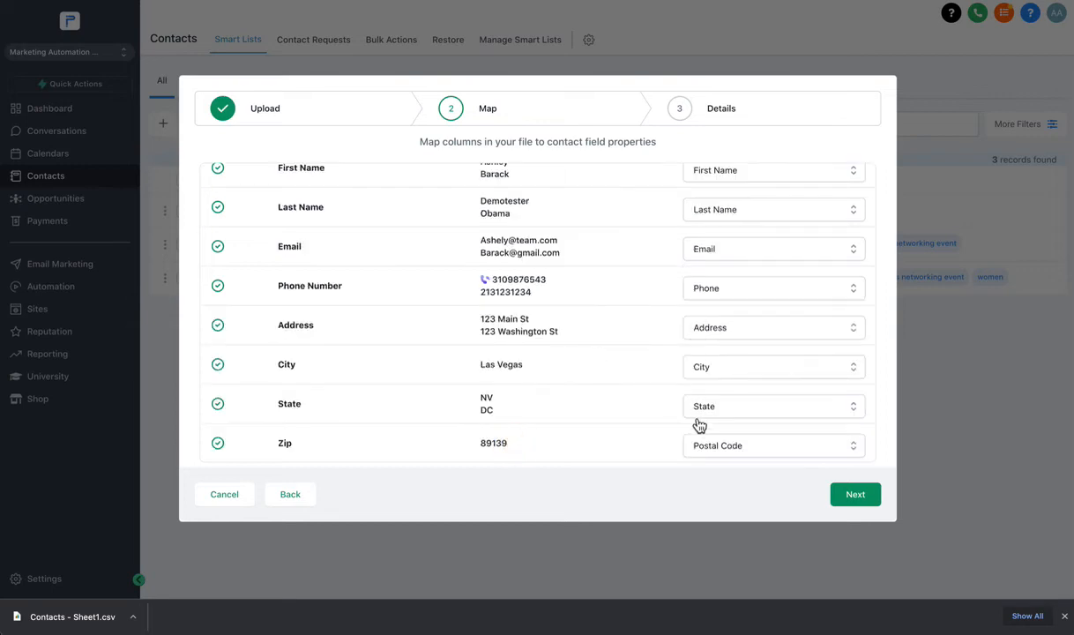
{"action": "scroll", "coordinate": [617, 333], "scroll_direction": "up", "scroll_amount": 1}
{"action": "scroll", "coordinate": [635, 353], "scroll_direction": "down", "scroll_amount": 1}
Return to the Map step and map the file's Email column to the Email field.
{"action": "left_click", "coordinate": [852, 497]}
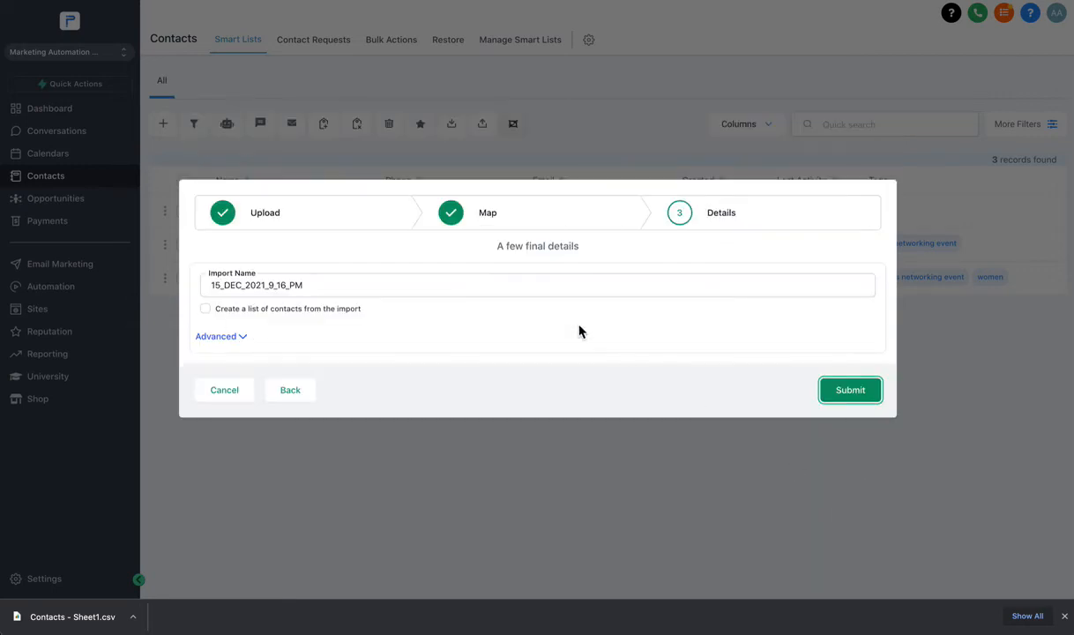
{"action": "left_click", "coordinate": [300, 397]}
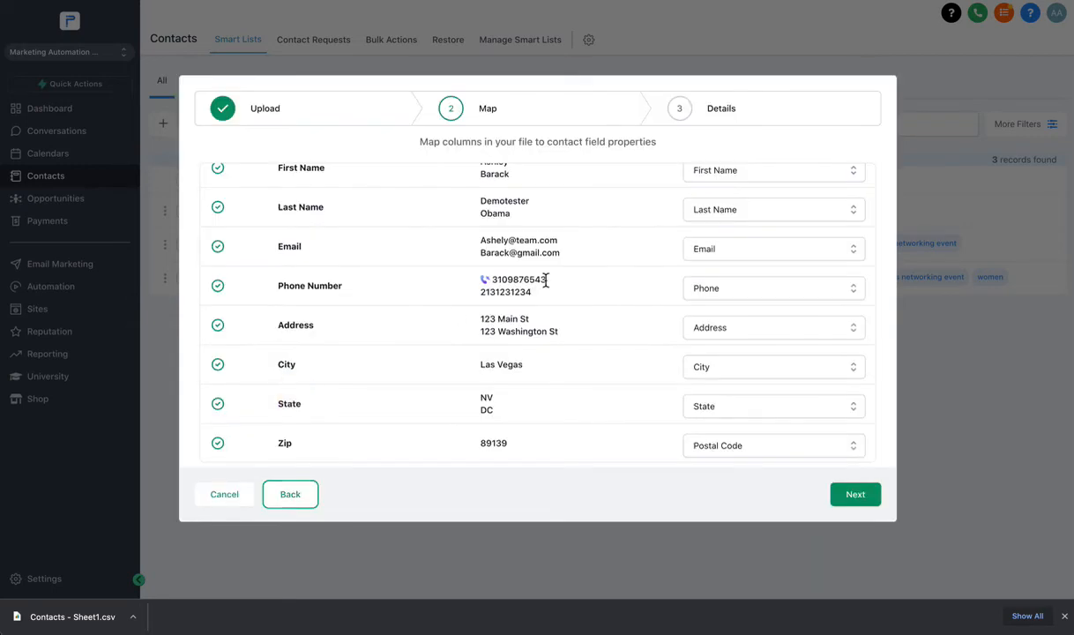
{"action": "left_click", "coordinate": [721, 251]}
{"action": "left_click", "coordinate": [728, 328]}
{"action": "scroll", "coordinate": [568, 260], "scroll_direction": "up", "scroll_amount": 1}
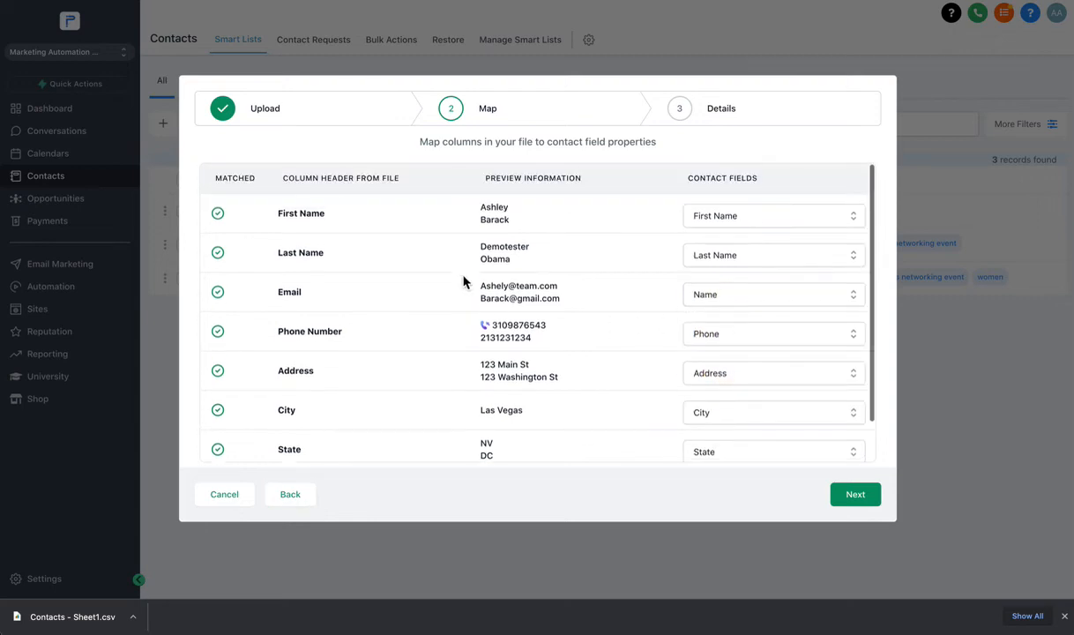
{"action": "double_click", "coordinate": [292, 296]}
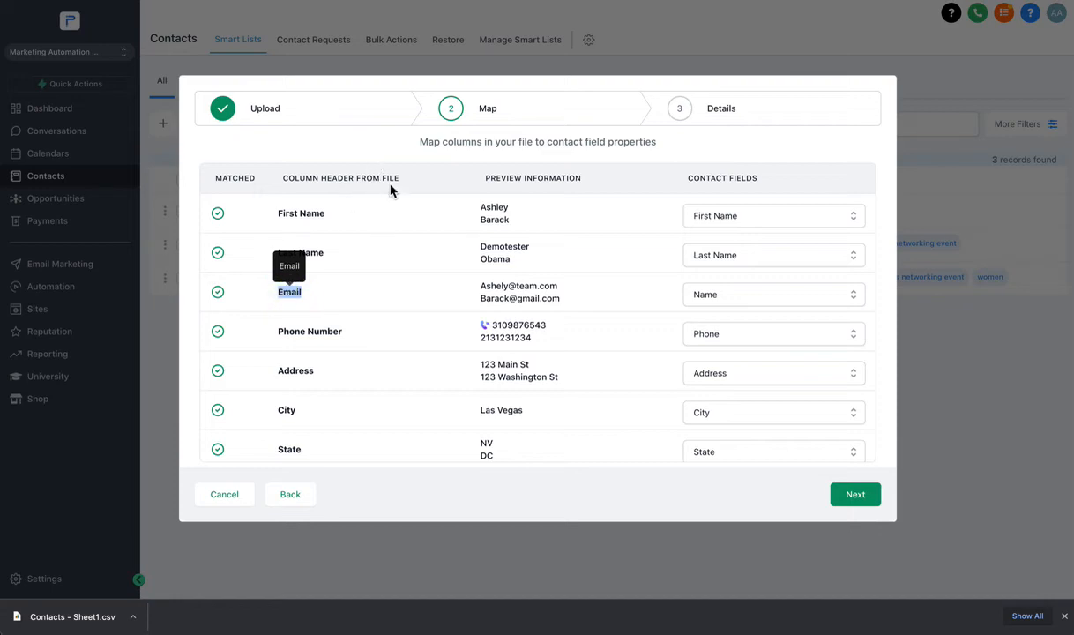
{"action": "left_click", "coordinate": [734, 295]}
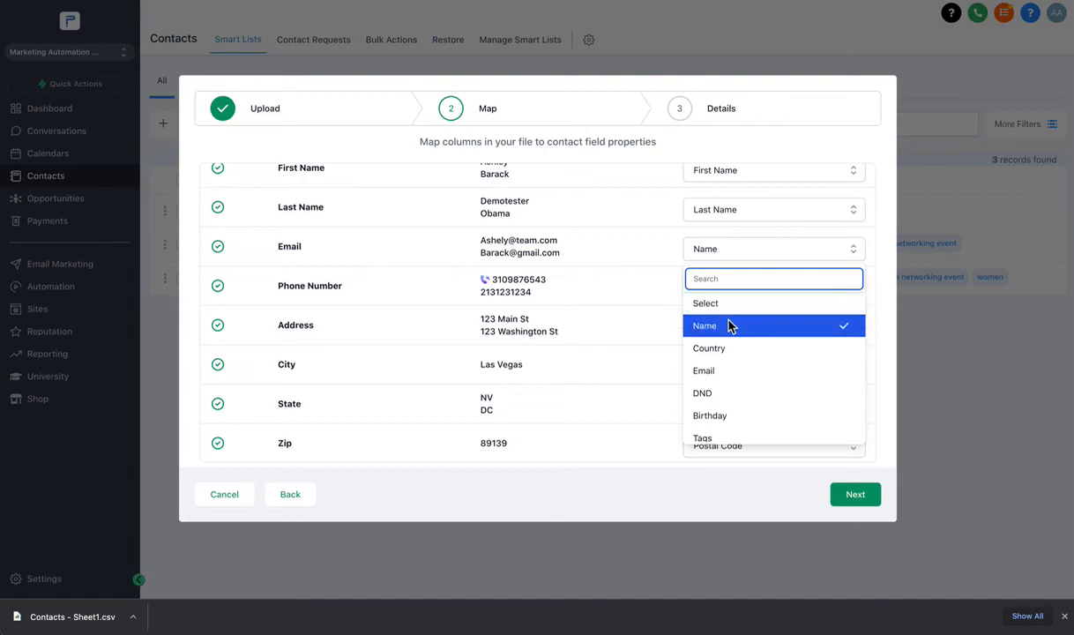
{"action": "left_click", "coordinate": [711, 373]}
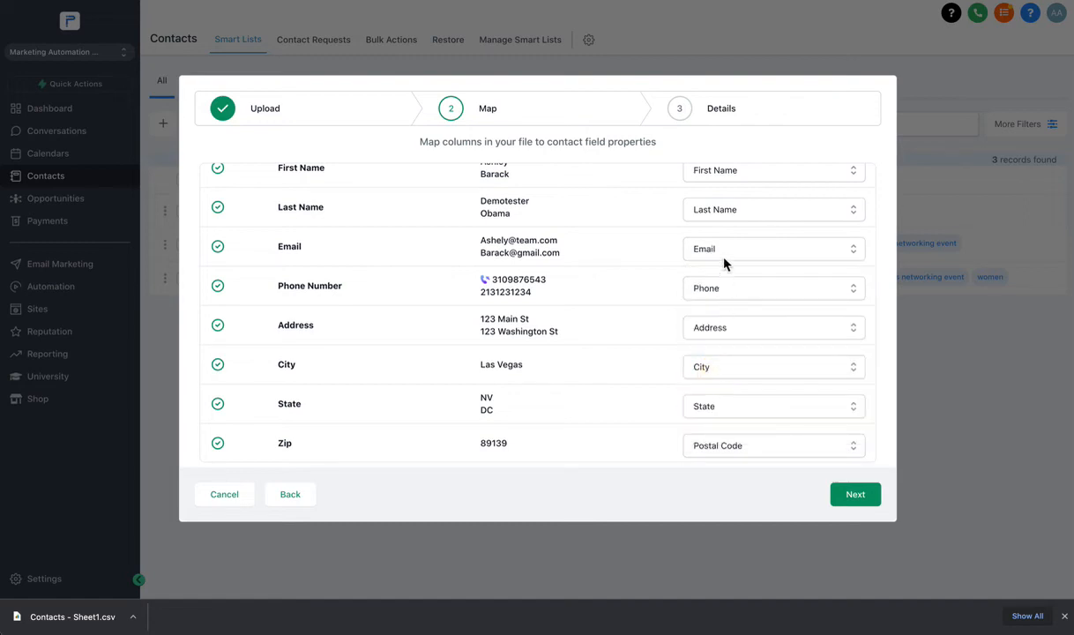
Keep Phone Number mapped to Phone and advance to the import details.
{"action": "left_click", "coordinate": [716, 305]}
{"action": "left_click", "coordinate": [657, 293]}
{"action": "scroll", "coordinate": [477, 419], "scroll_direction": "down", "scroll_amount": 1}
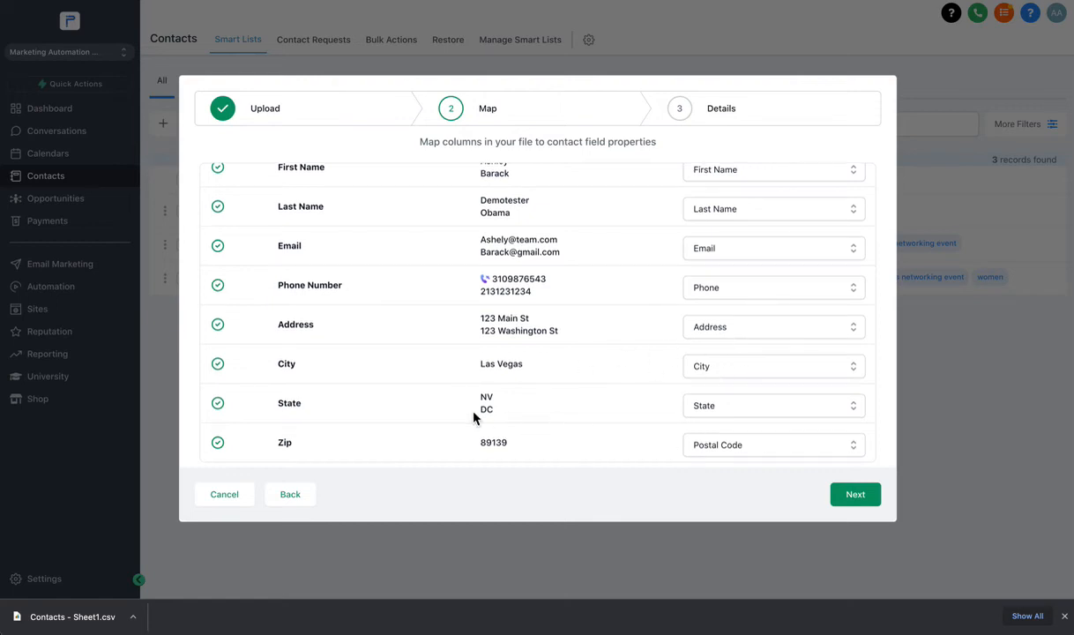
{"action": "left_click", "coordinate": [843, 496]}
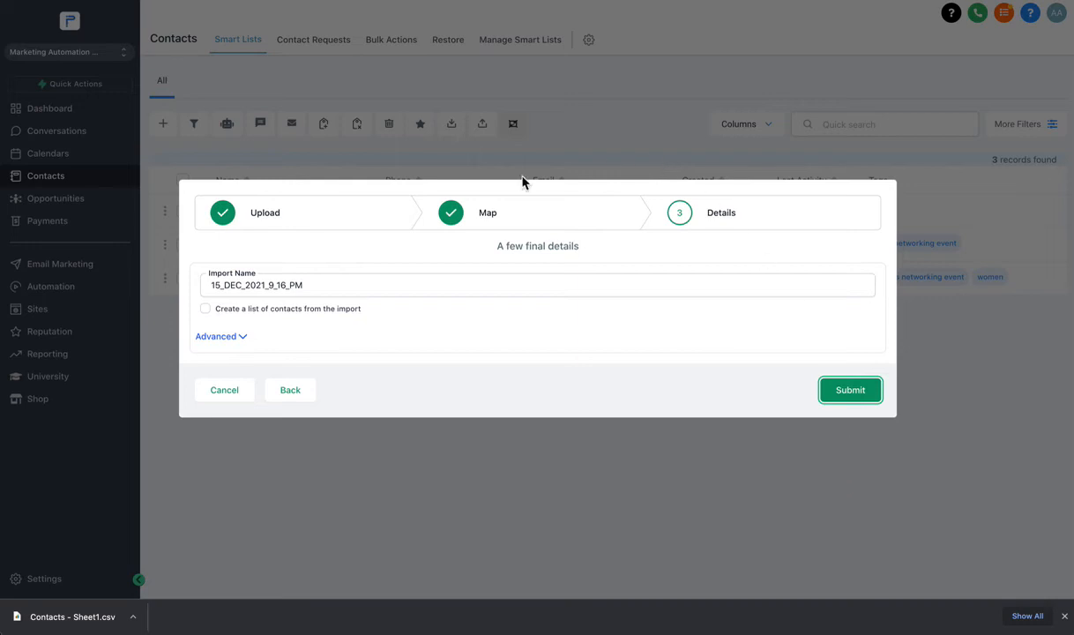
Name the import 'From Toms Networking Event' and expand its Advanced options.
{"action": "double_click", "coordinate": [256, 286]}
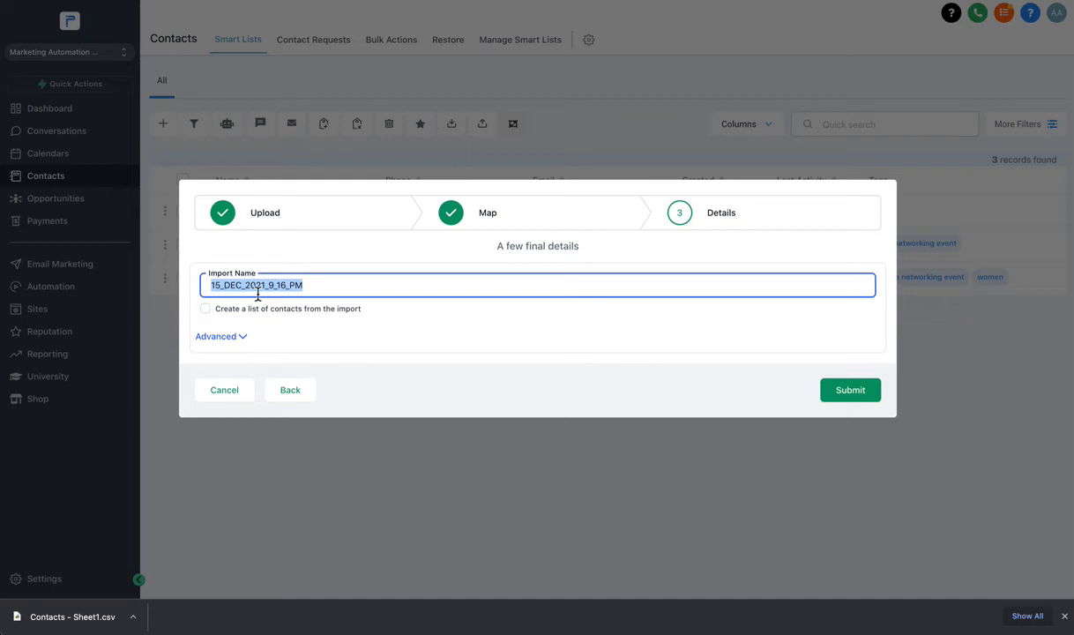
{"action": "type", "text": "From Toms Networking Event"}
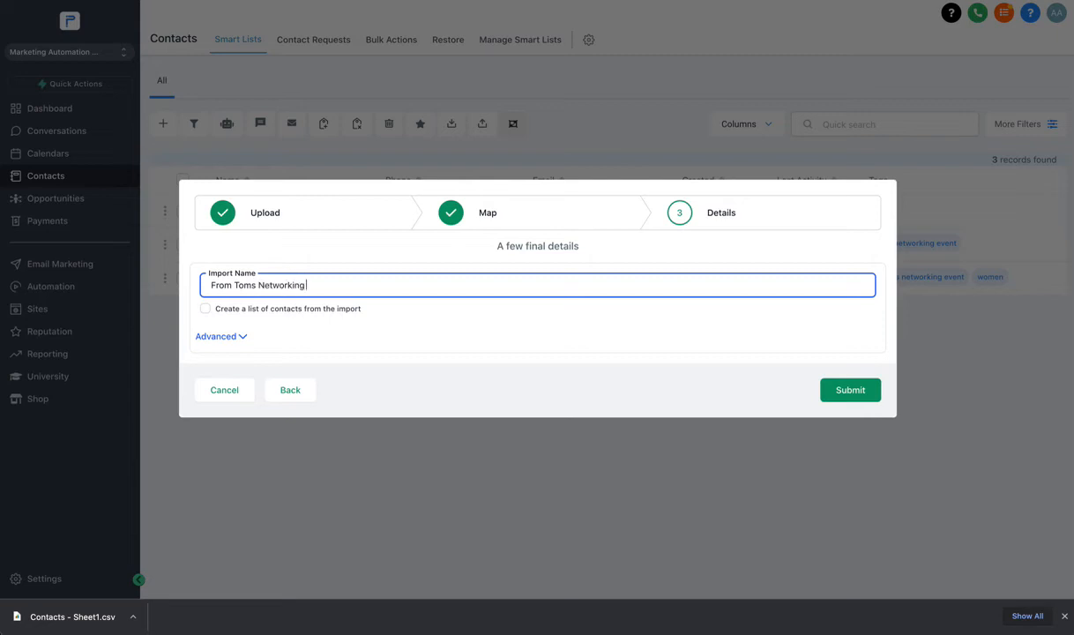
{"action": "left_click", "coordinate": [236, 339]}
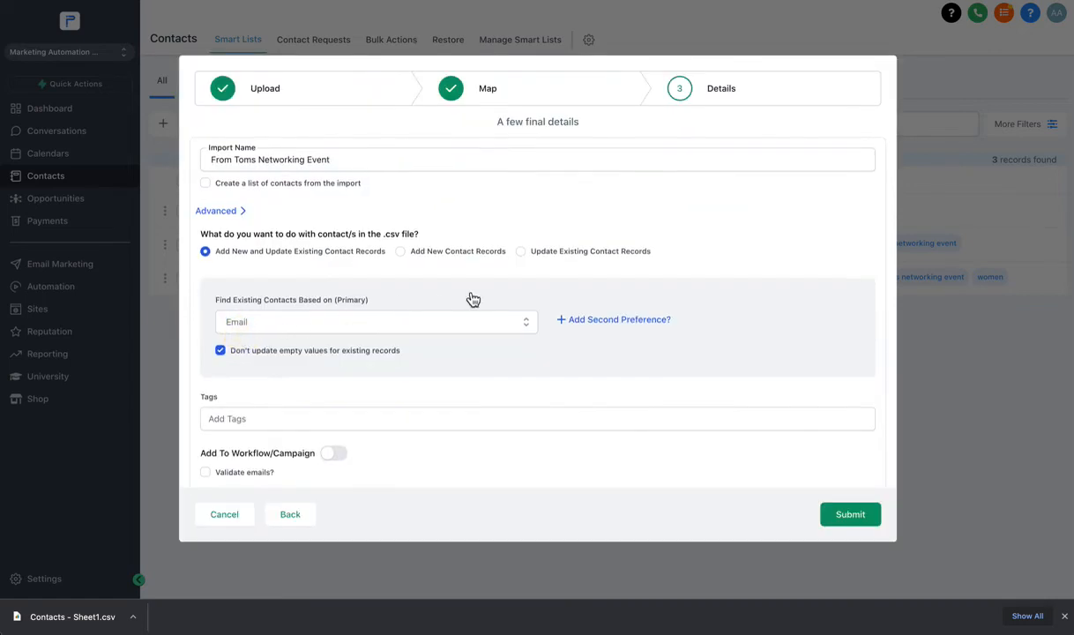
{"action": "scroll", "coordinate": [468, 299], "scroll_direction": "down", "scroll_amount": 1}
{"action": "scroll", "coordinate": [283, 290], "scroll_direction": "up", "scroll_amount": 1}
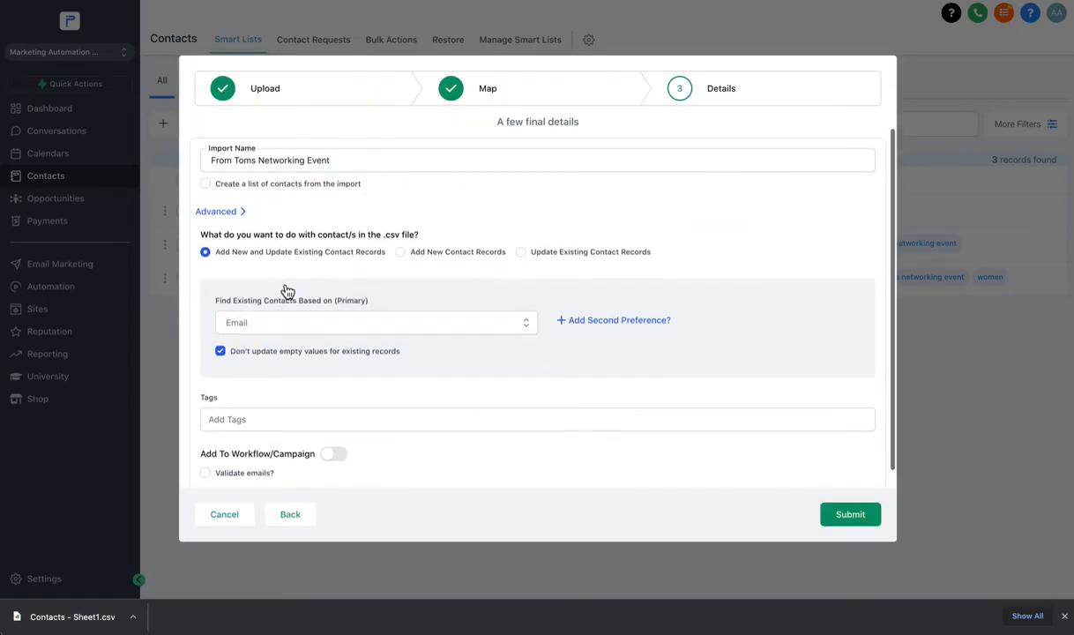
Tag the import with 'toms networking event' and 'women'.
{"action": "left_click", "coordinate": [234, 420]}
{"action": "type", "text": "tom"}
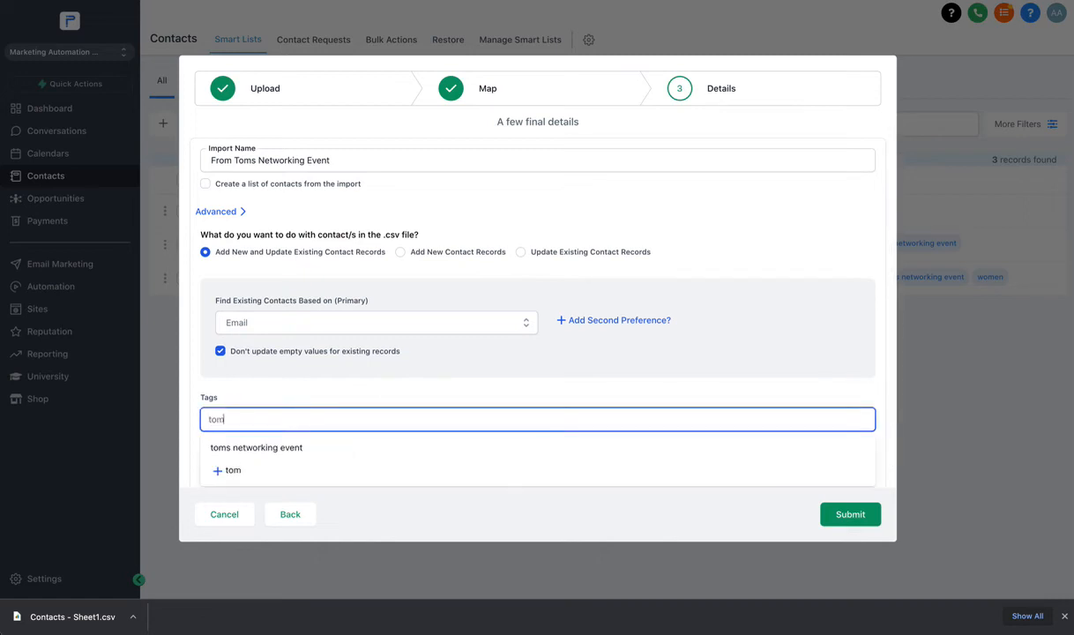
{"action": "double_click", "coordinate": [246, 414]}
{"action": "left_click", "coordinate": [247, 444]}
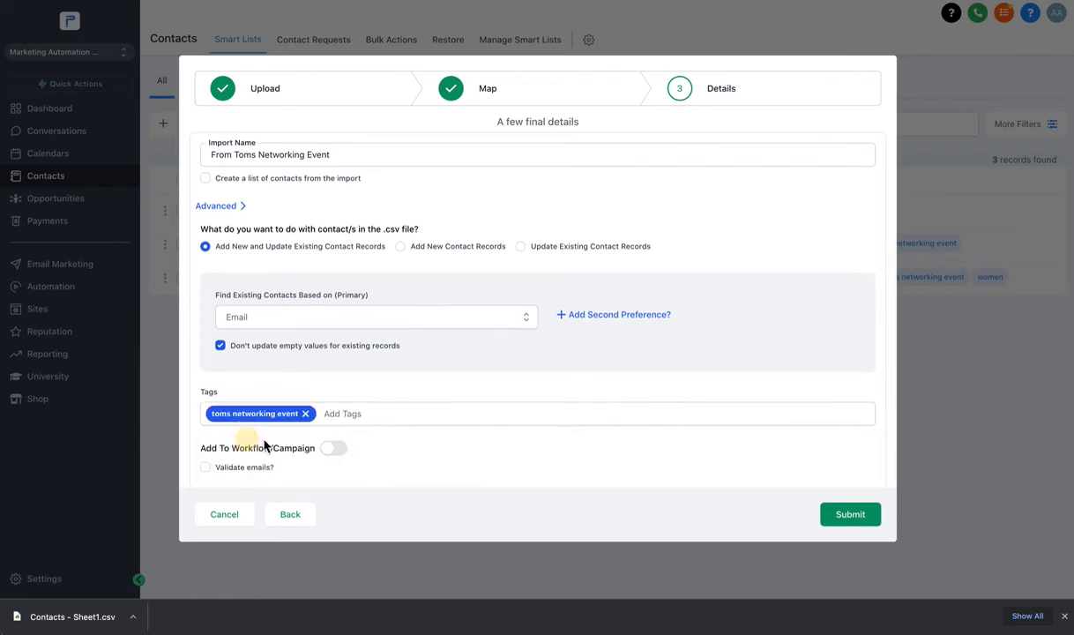
{"action": "left_click", "coordinate": [329, 413]}
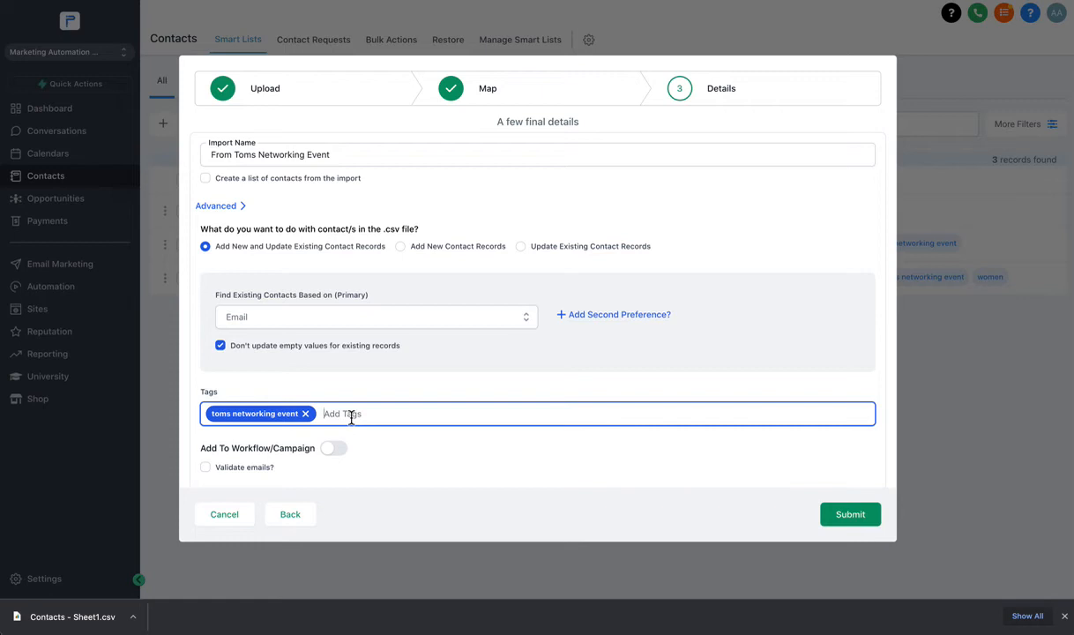
{"action": "type", "text": "women"}
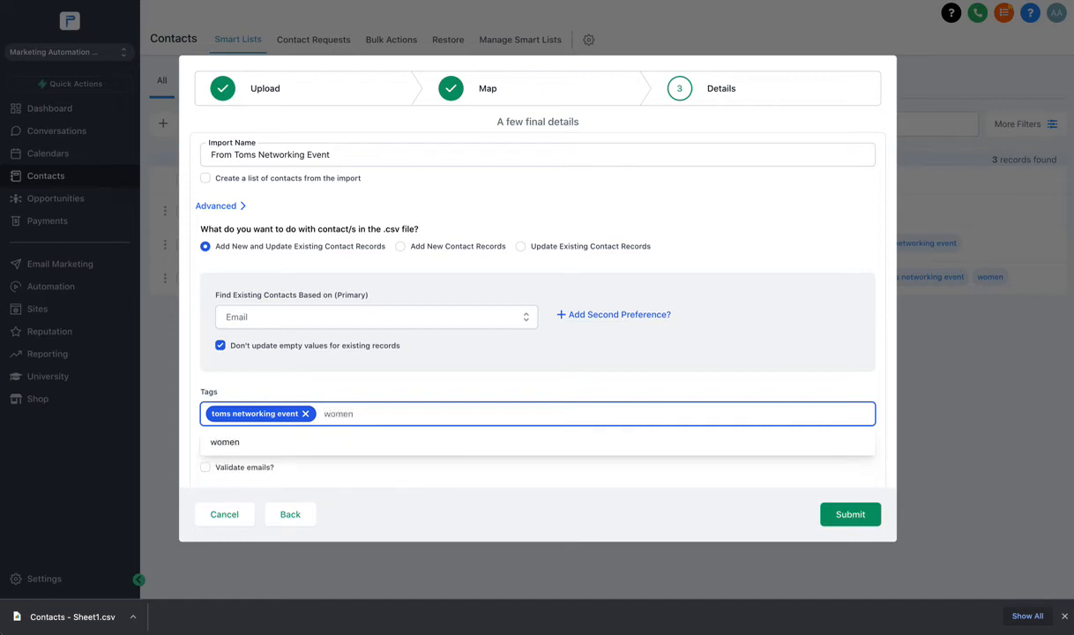
{"action": "left_click", "coordinate": [293, 444]}
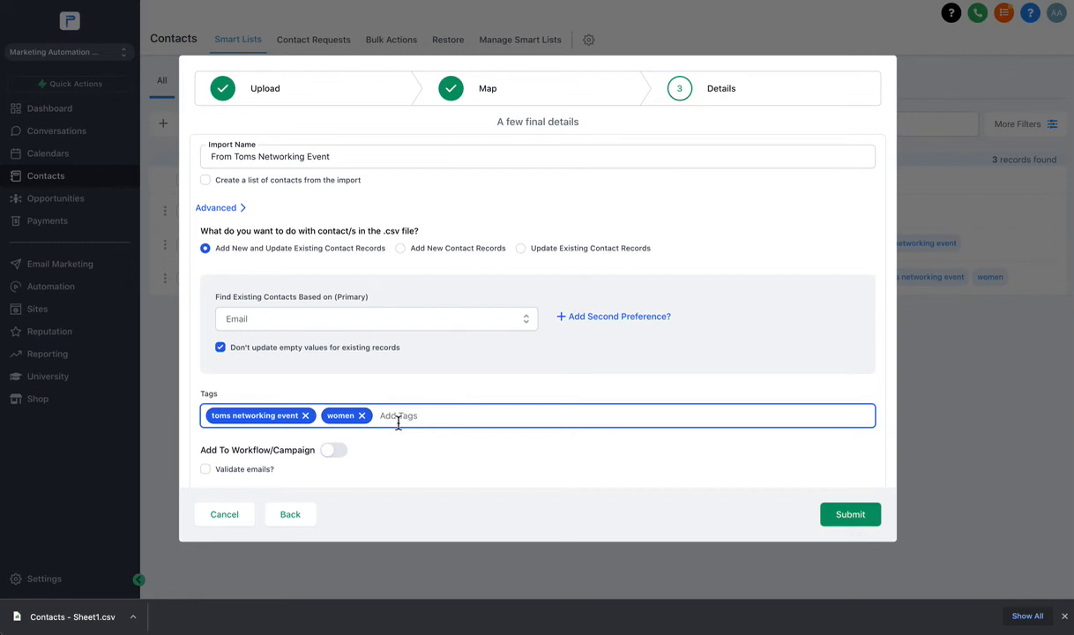
Add the 'potential investors' tag and keep Email as the field matching existing contacts.
{"action": "type", "text": "invs"}
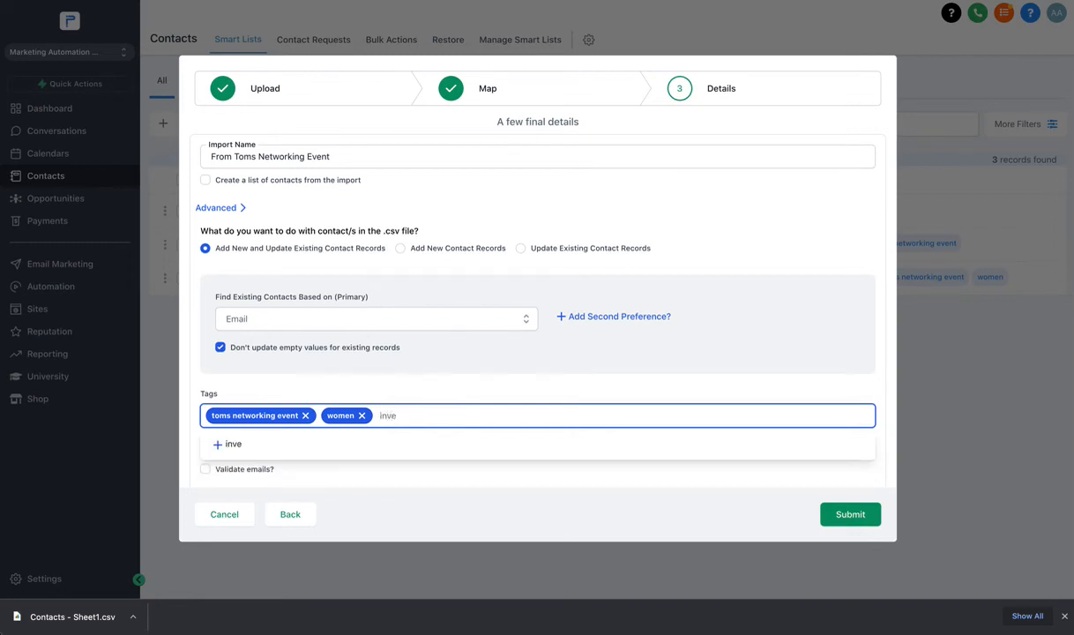
{"action": "key", "text": "BackSpace"}
{"action": "key", "text": "BackSpace"}
{"action": "key", "text": "BackSpace"}
{"action": "key", "text": "BackSpace"}
{"action": "type", "text": "potential investors"}
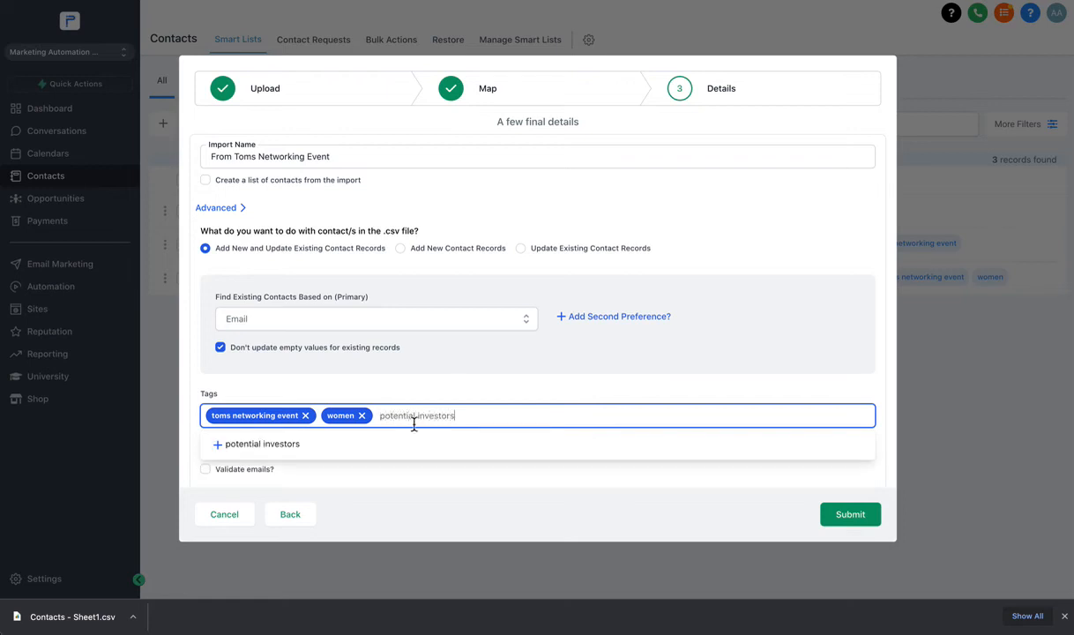
{"action": "left_click", "coordinate": [219, 444]}
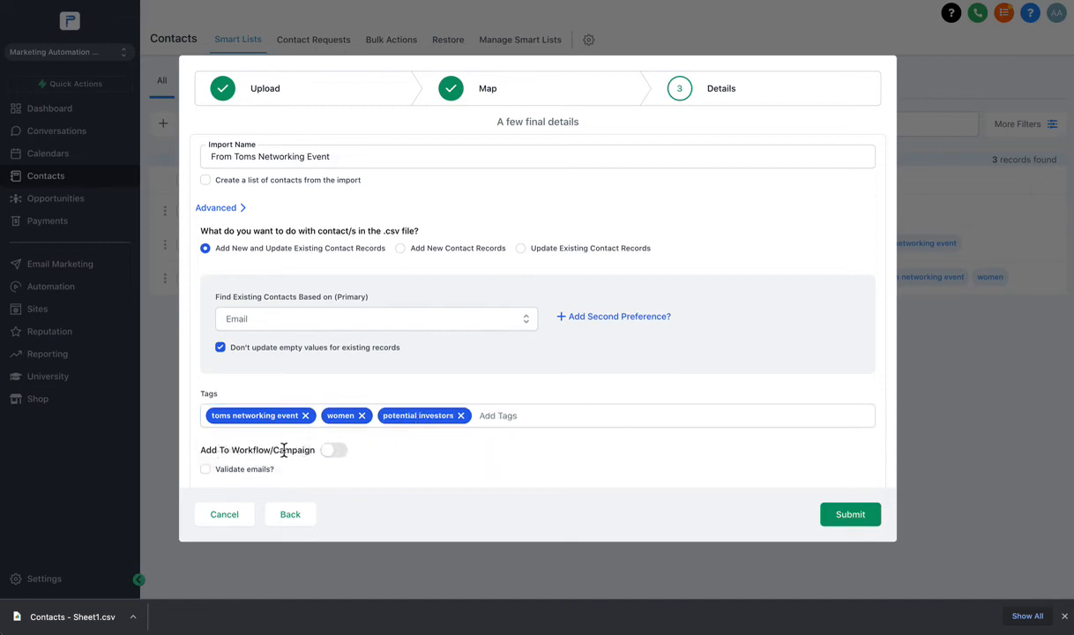
{"action": "scroll", "coordinate": [309, 450], "scroll_direction": "down", "scroll_amount": 1}
{"action": "scroll", "coordinate": [368, 413], "scroll_direction": "up", "scroll_amount": 1}
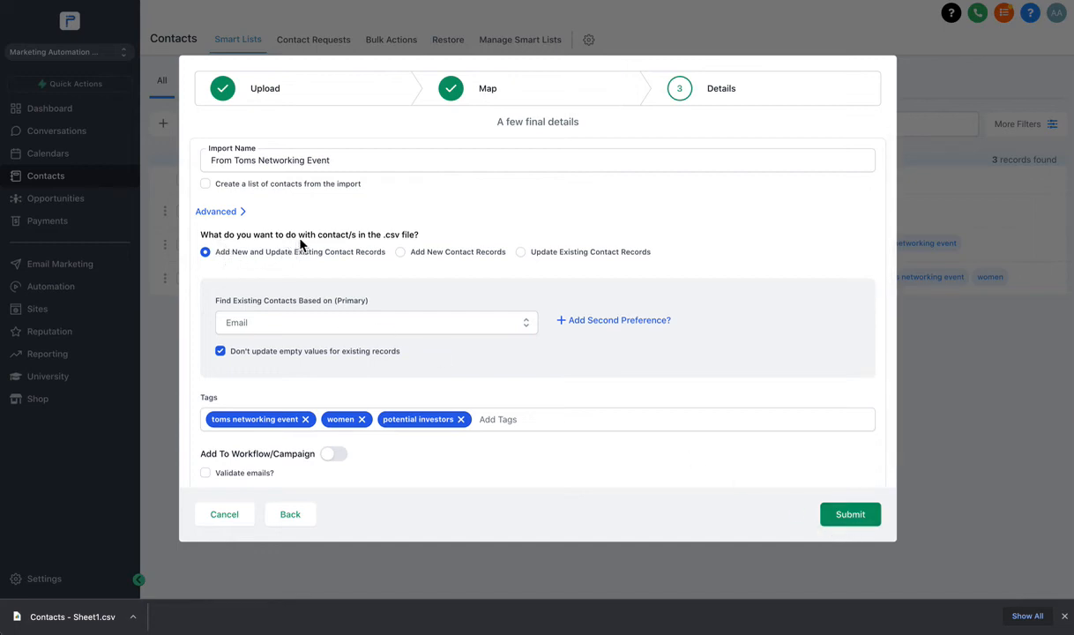
{"action": "left_click", "coordinate": [269, 331]}
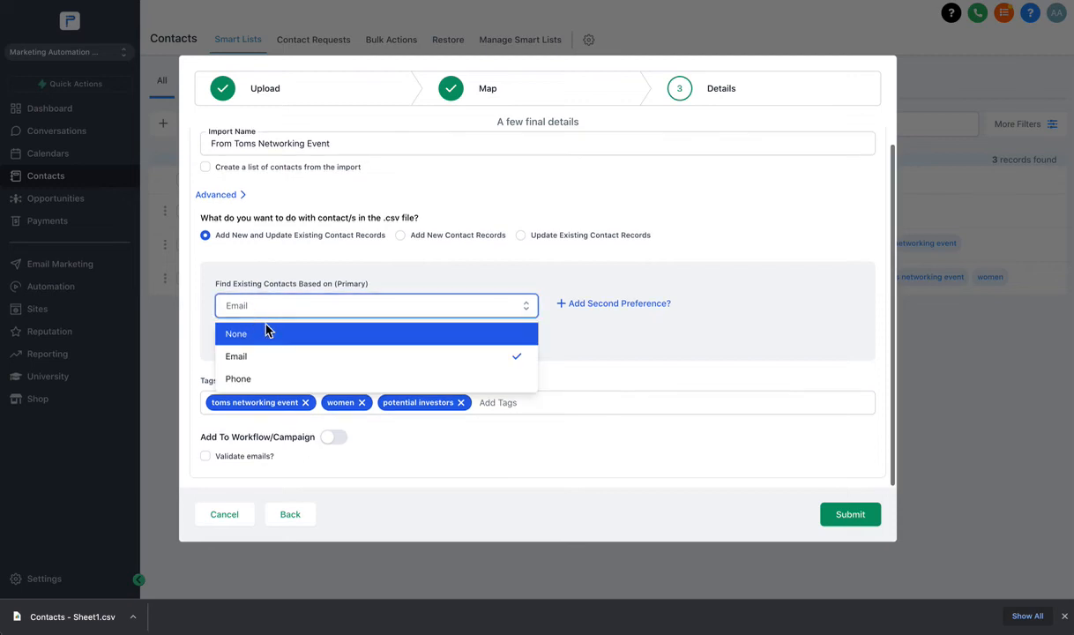
{"action": "left_click", "coordinate": [258, 357]}
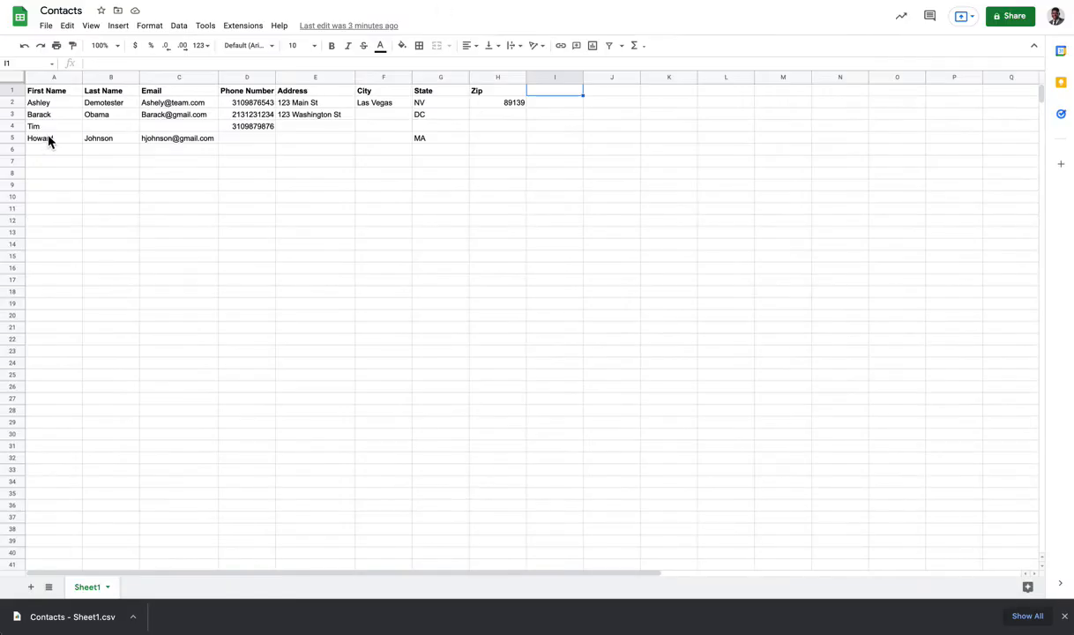
{"action": "left_click", "coordinate": [49, 139]}
{"action": "left_click", "coordinate": [154, 117]}
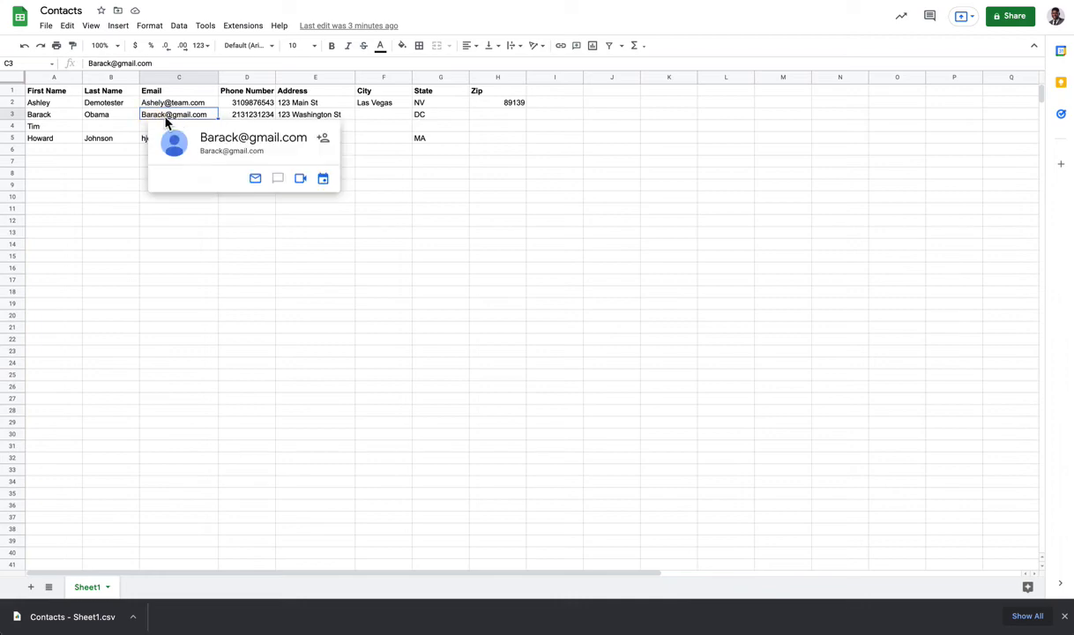
{"action": "left_click", "coordinate": [113, 293]}
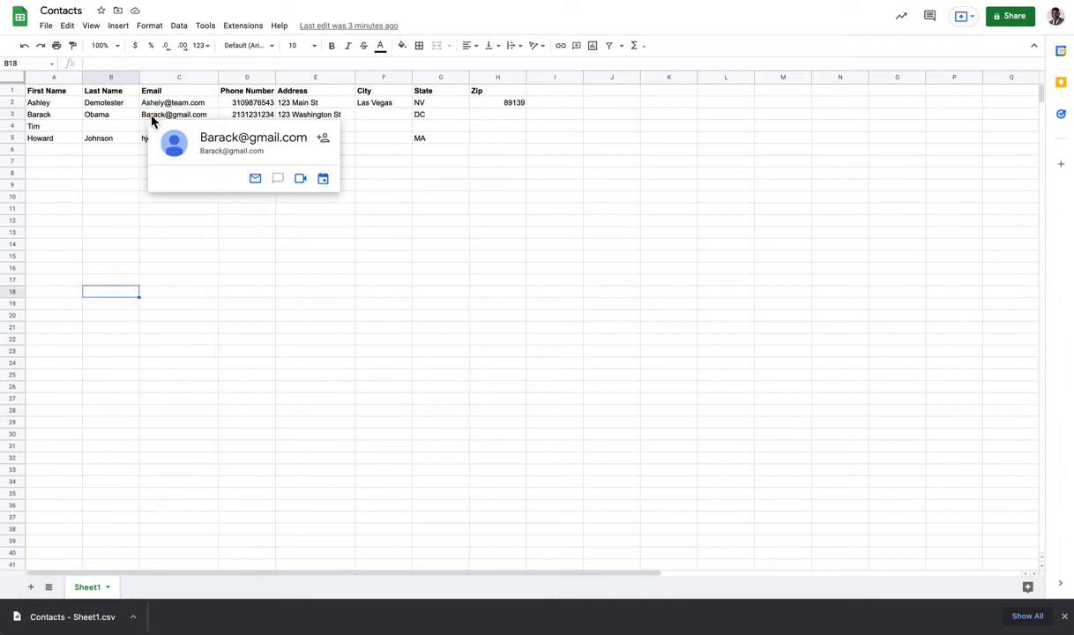
{"action": "left_click", "coordinate": [226, 115]}
{"action": "key", "text": "Delete"}
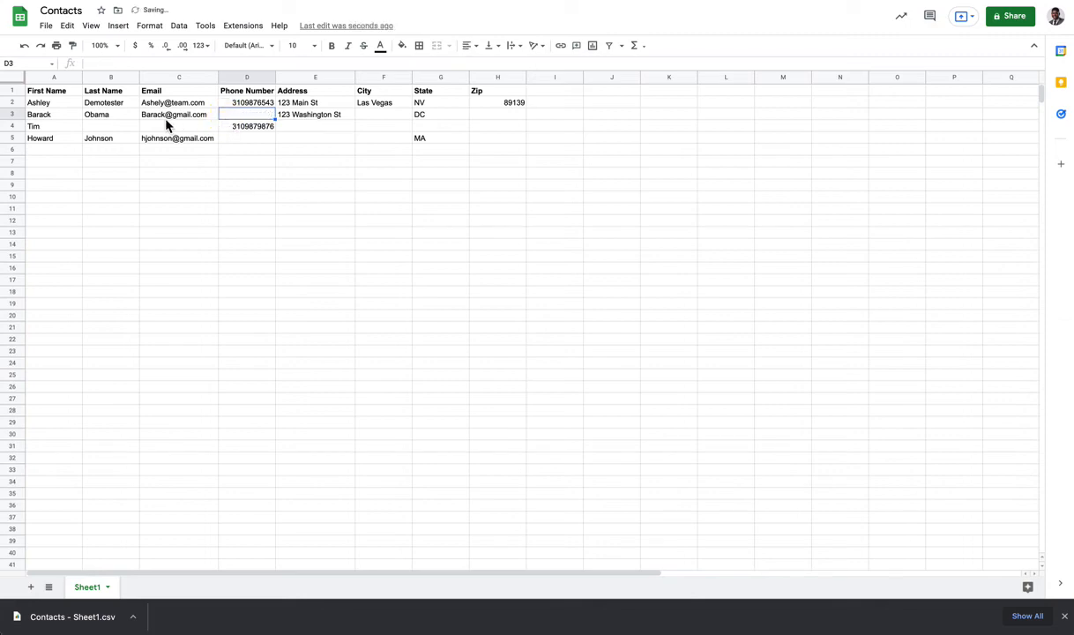
{"action": "left_click", "coordinate": [97, 200]}
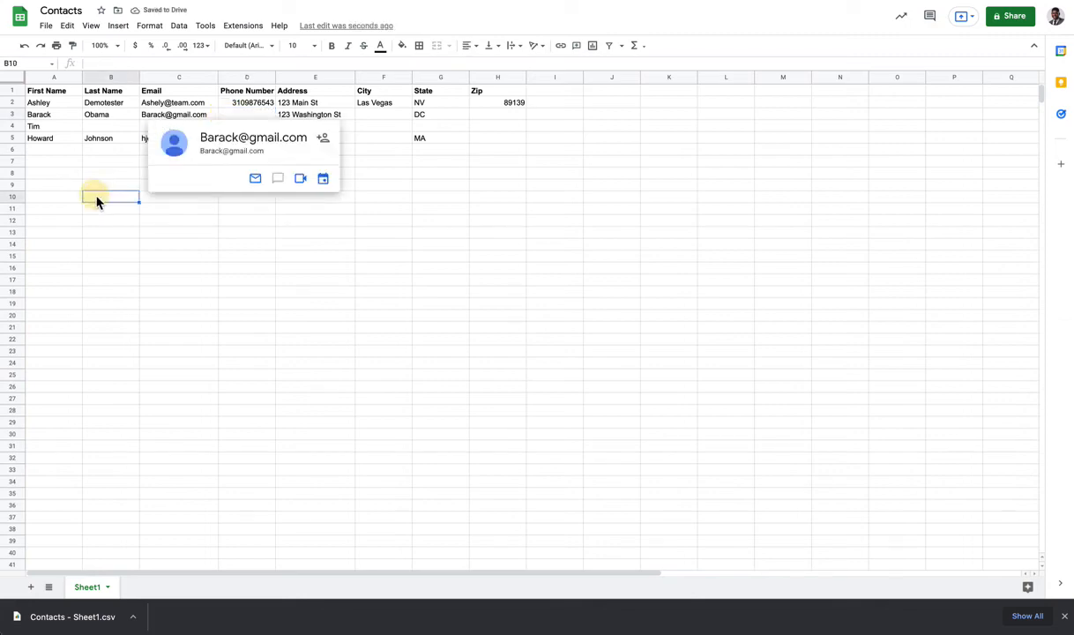
{"action": "left_click", "coordinate": [152, 117]}
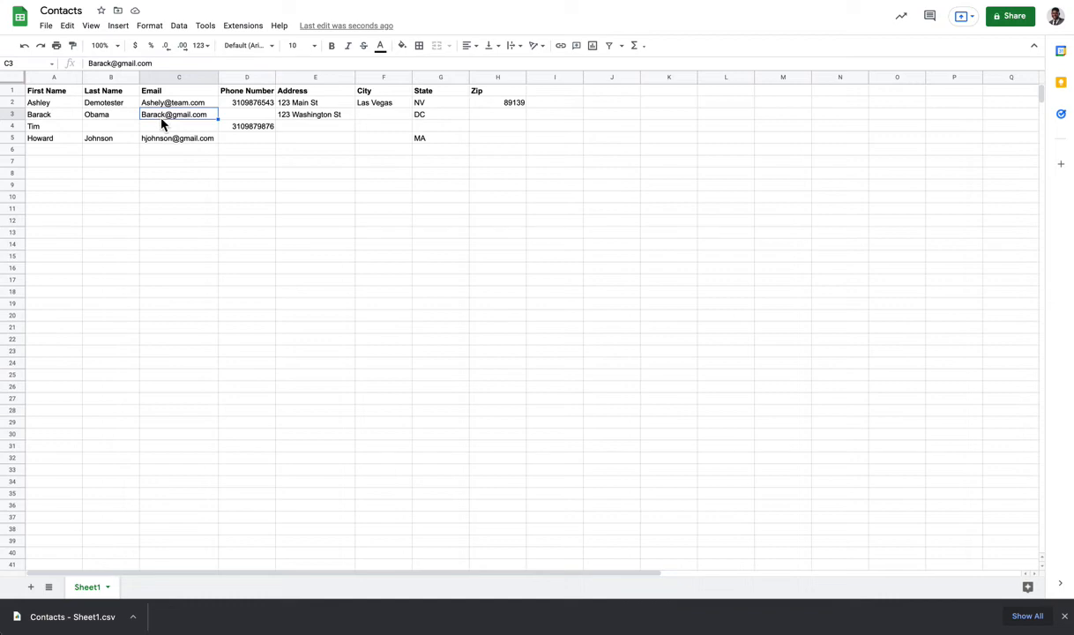
{"action": "mouse_move", "coordinate": [181, 118]}
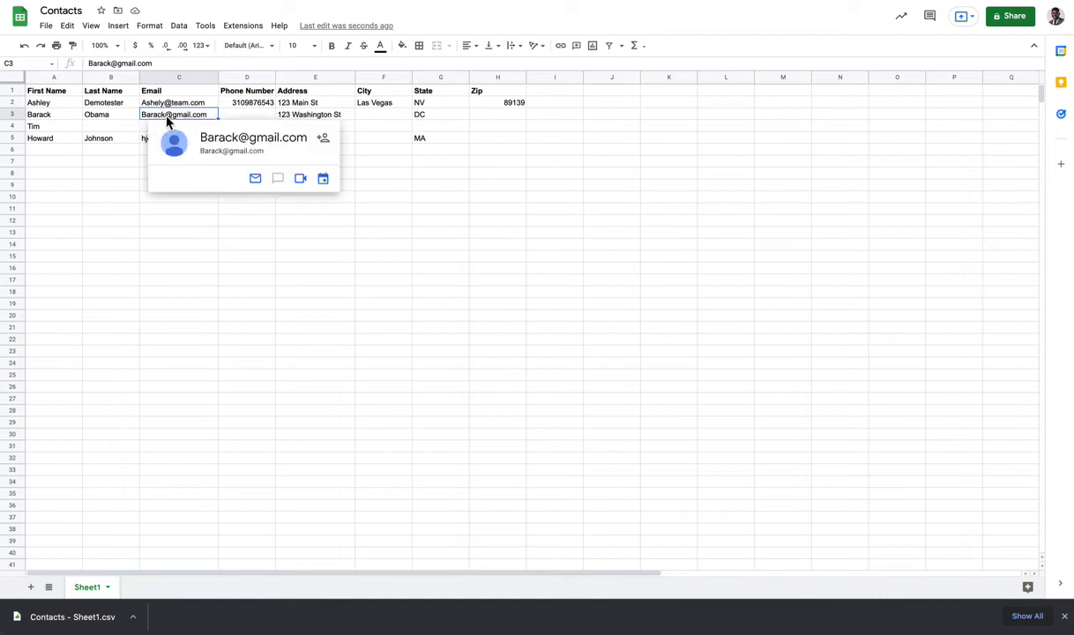
{"action": "left_click", "coordinate": [225, 116]}
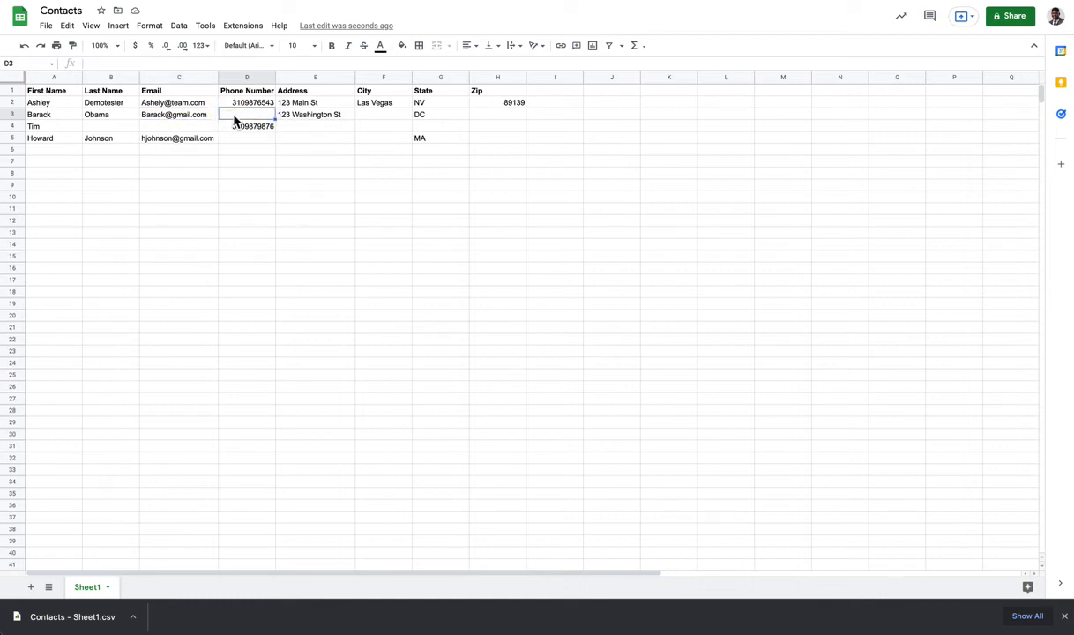
{"action": "left_click", "coordinate": [234, 116]}
{"action": "key", "text": "ctrl+v"}
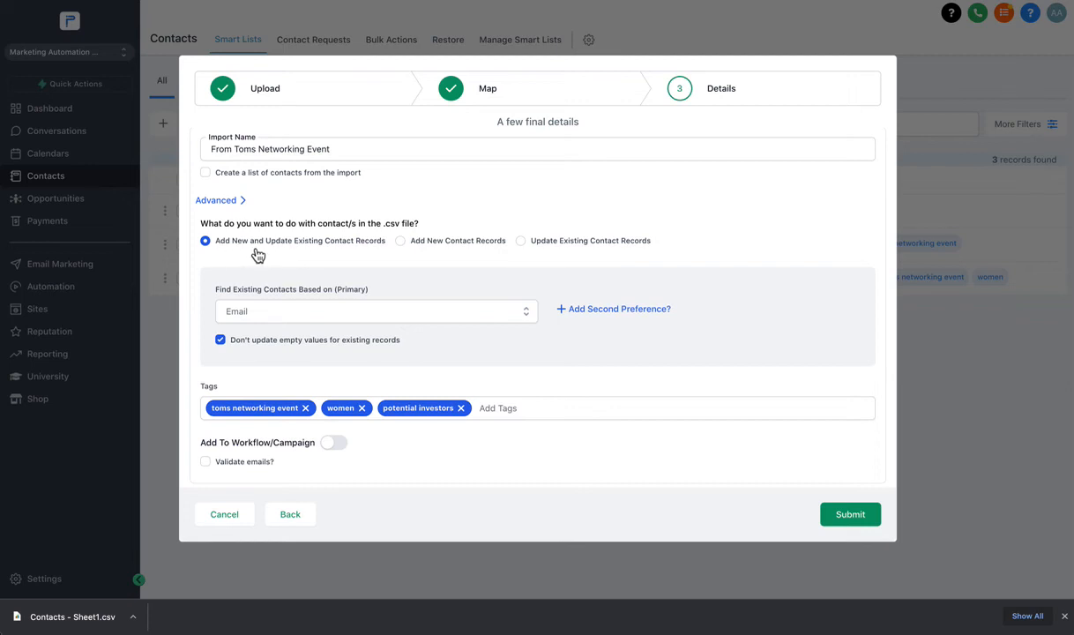
{"action": "scroll", "coordinate": [261, 253], "scroll_direction": "down", "scroll_amount": 1}
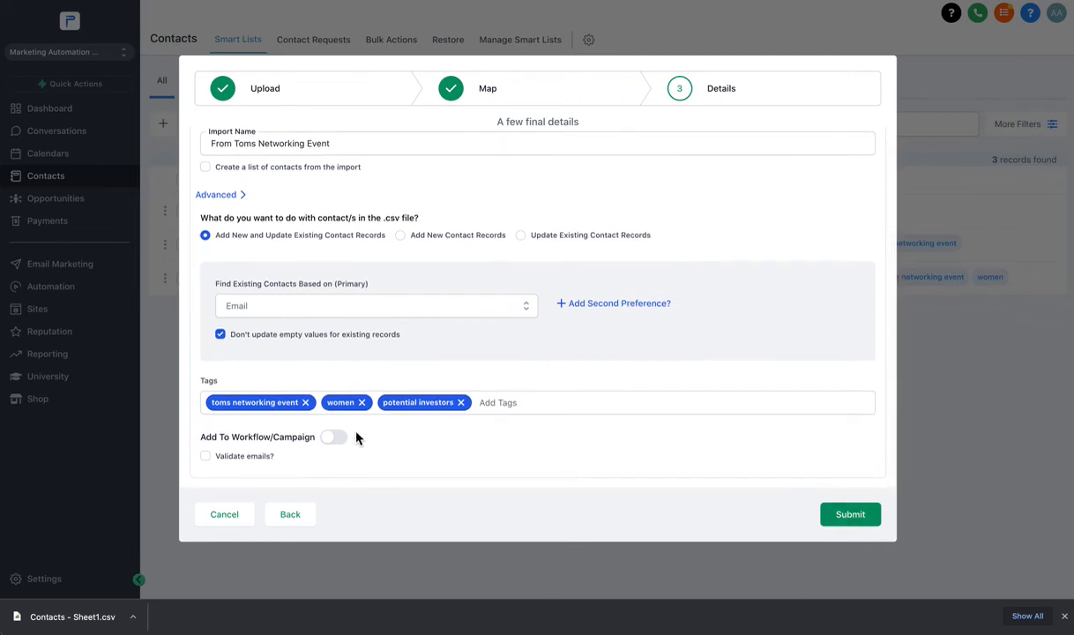
{"action": "scroll", "coordinate": [340, 447], "scroll_direction": "up", "scroll_amount": 1}
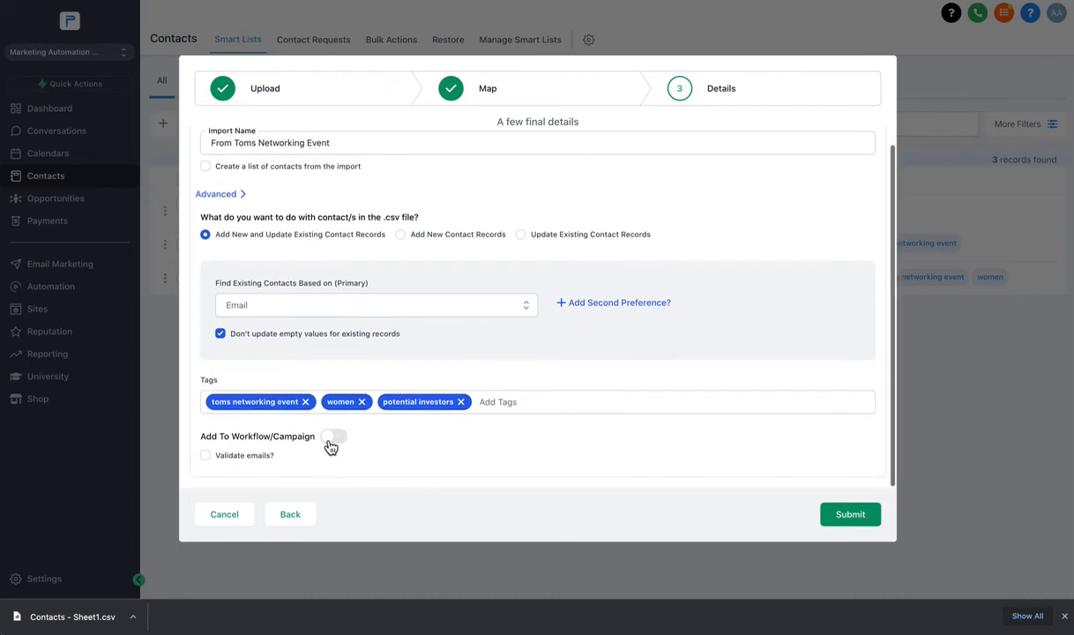
{"action": "left_click", "coordinate": [334, 447]}
{"action": "scroll", "coordinate": [252, 422], "scroll_direction": "down", "scroll_amount": 2}
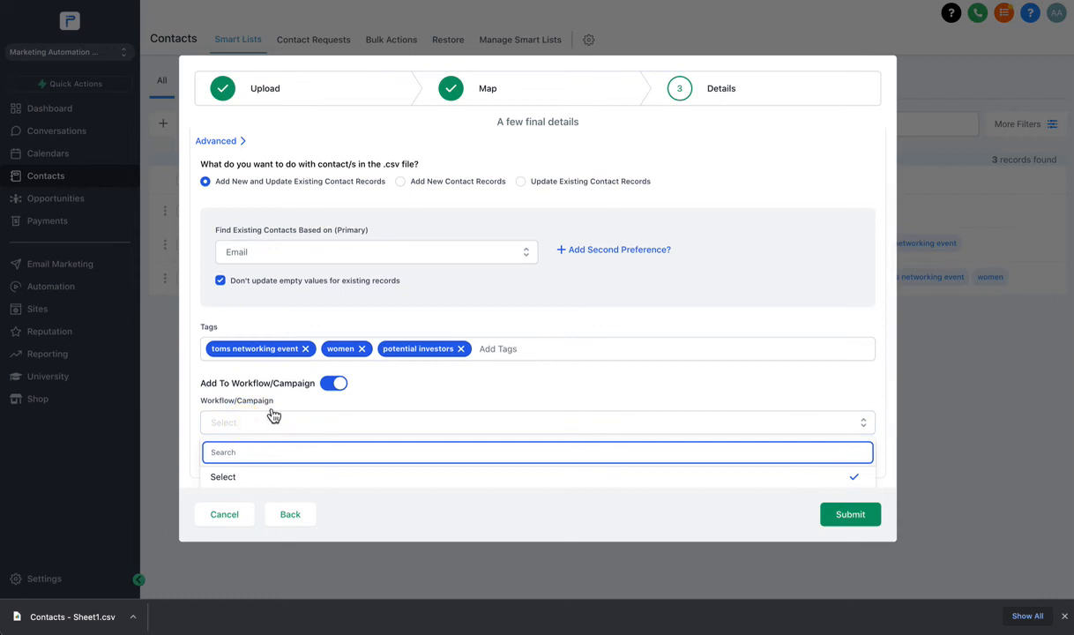
{"action": "scroll", "coordinate": [264, 419], "scroll_direction": "down", "scroll_amount": 2}
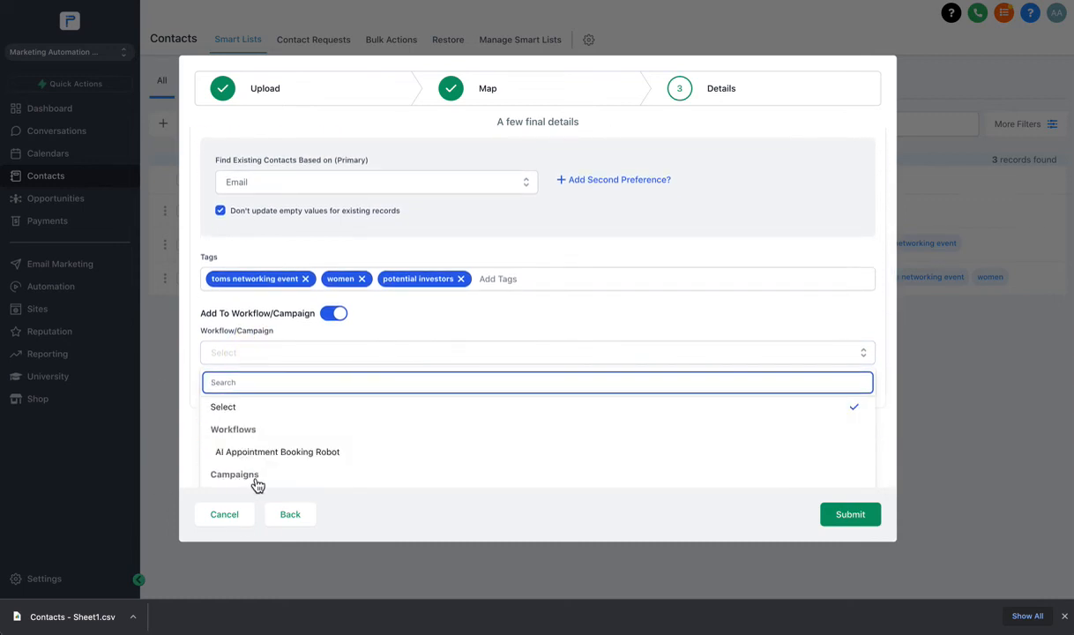
{"action": "left_click", "coordinate": [292, 357]}
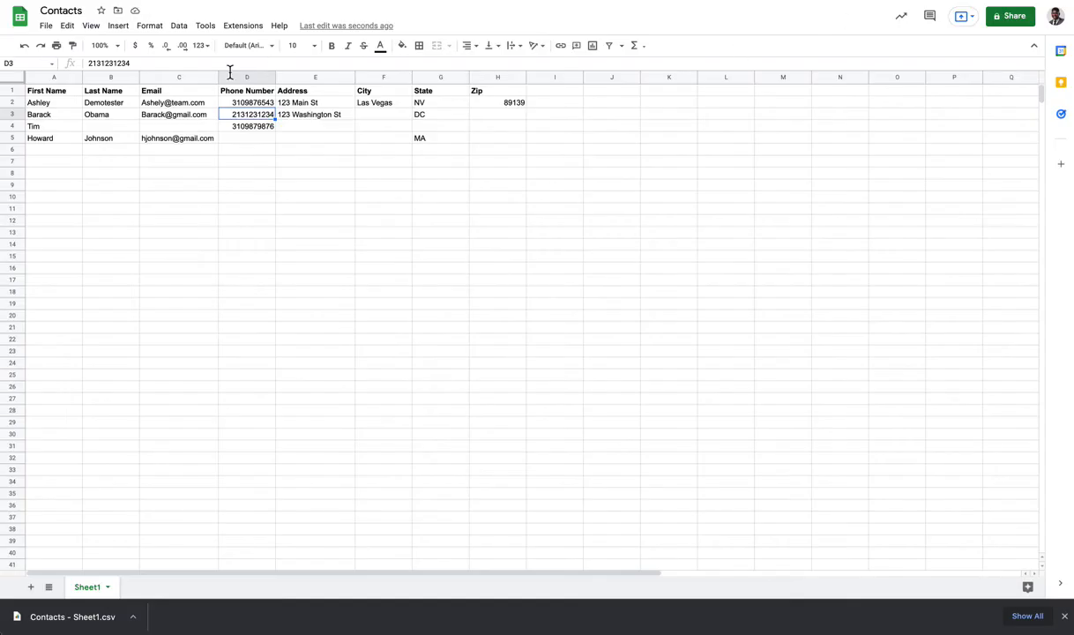
{"action": "left_click", "coordinate": [71, 140]}
{"action": "left_click_drag", "start_coordinate": [38, 104], "coordinate": [44, 128]}
{"action": "left_click_drag", "start_coordinate": [133, 194], "coordinate": [456, 549]}
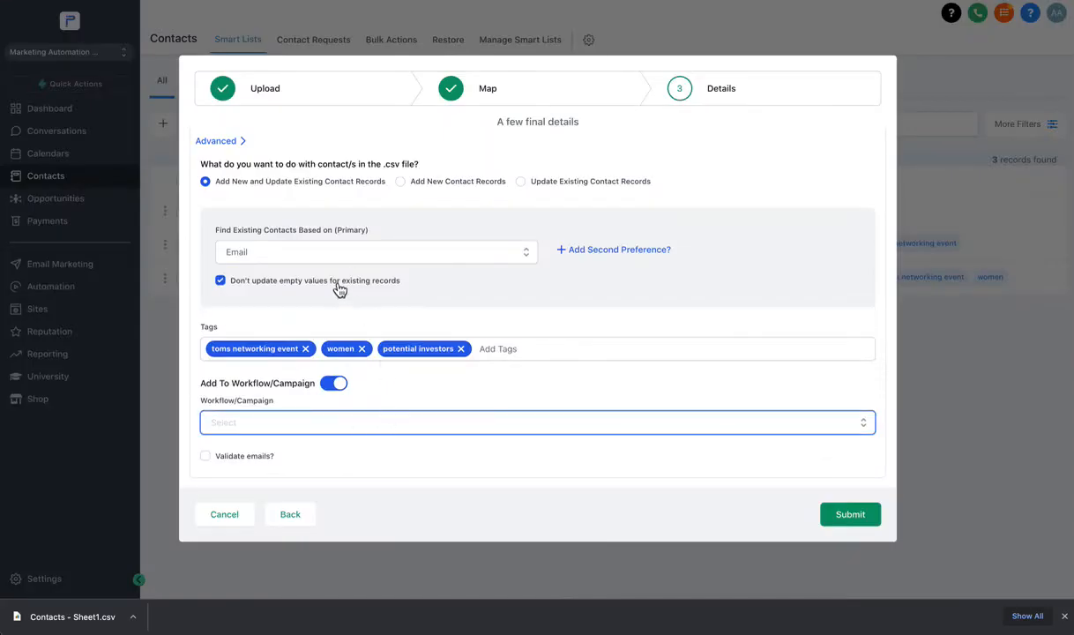
Set Workflow/Campaign back to none and submit the tagged contact import.
{"action": "left_click", "coordinate": [235, 430]}
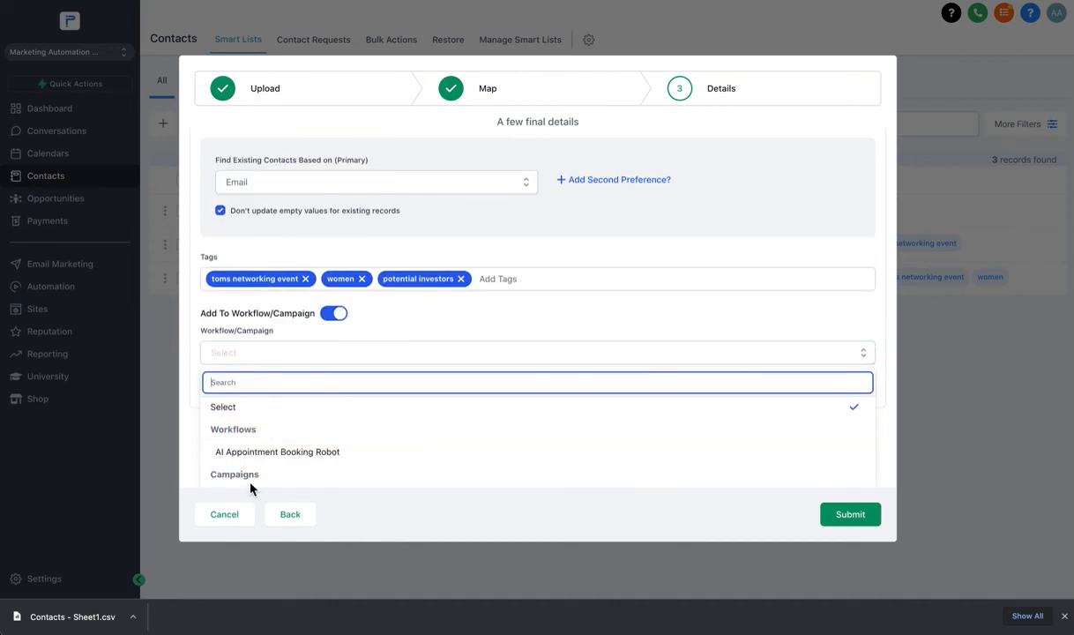
{"action": "left_click", "coordinate": [269, 450]}
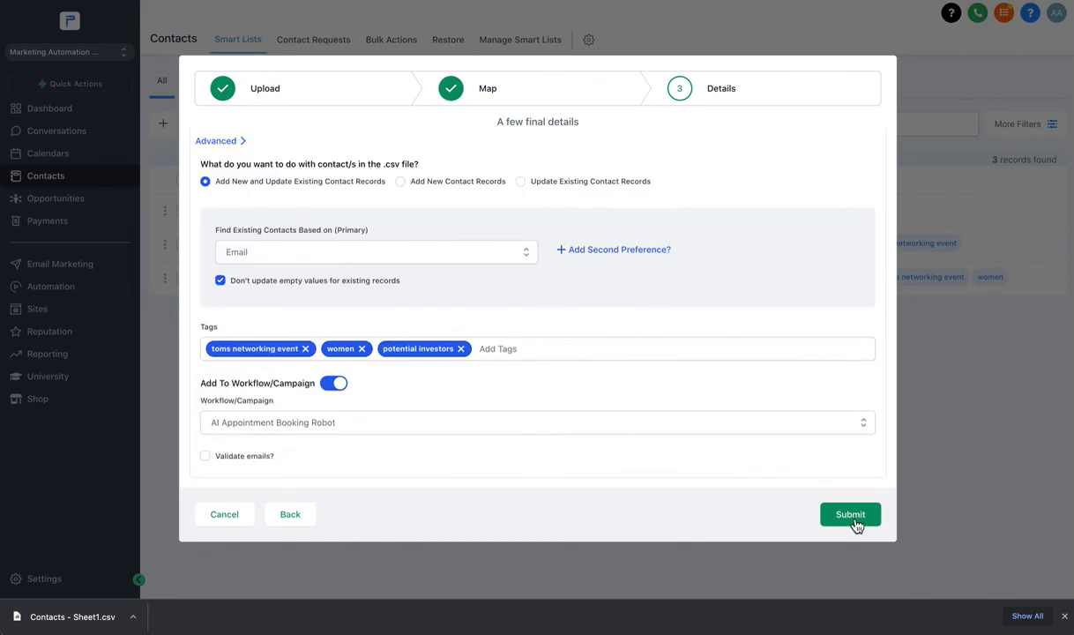
{"action": "left_click", "coordinate": [342, 430]}
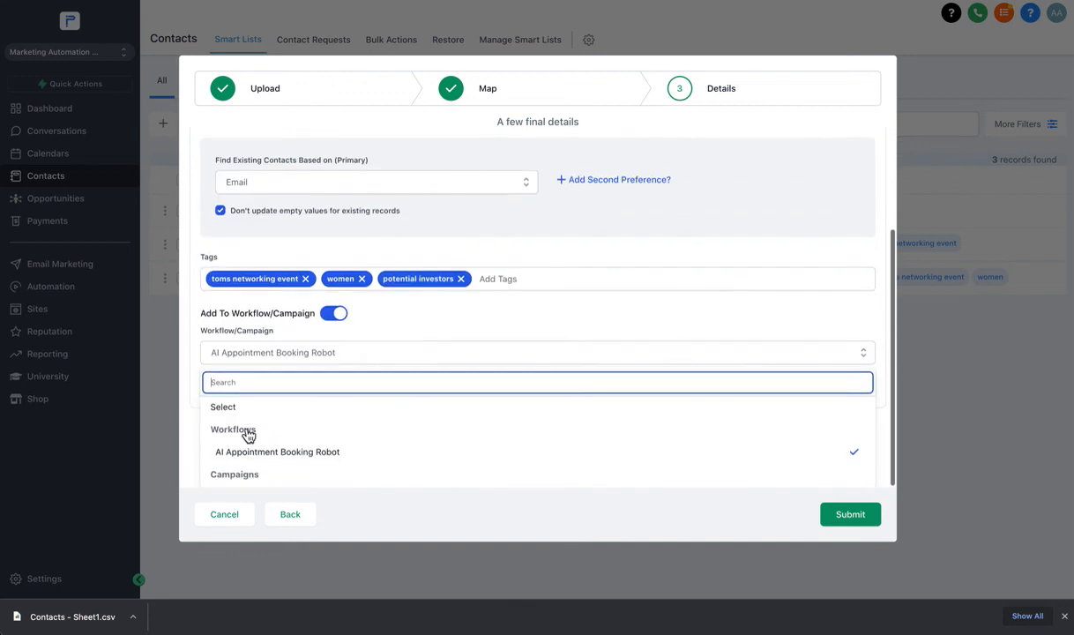
{"action": "left_click", "coordinate": [250, 410]}
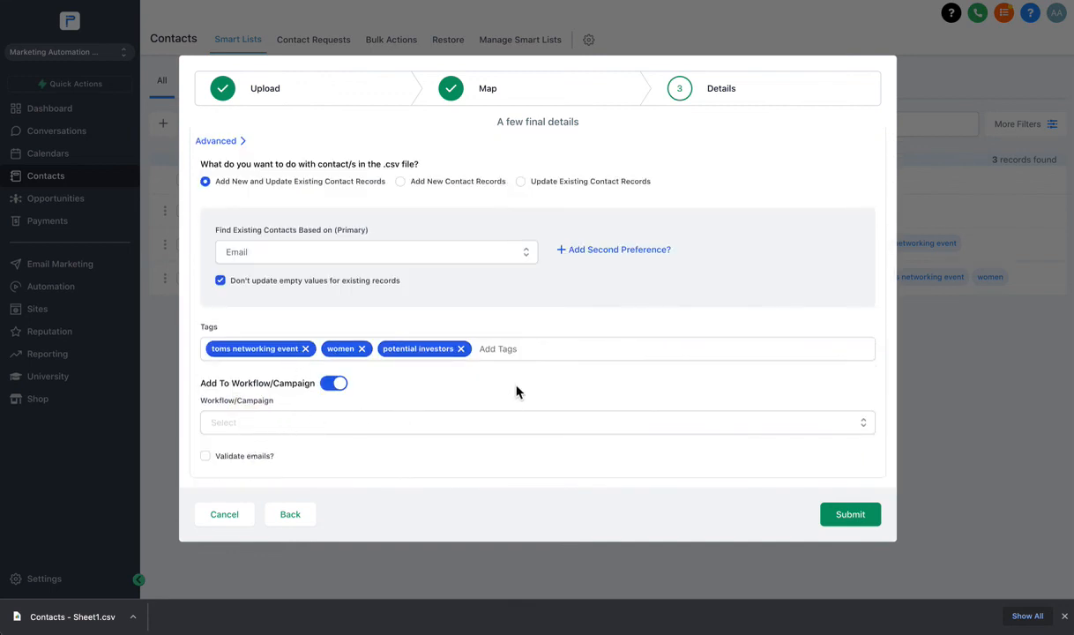
{"action": "left_click", "coordinate": [826, 517]}
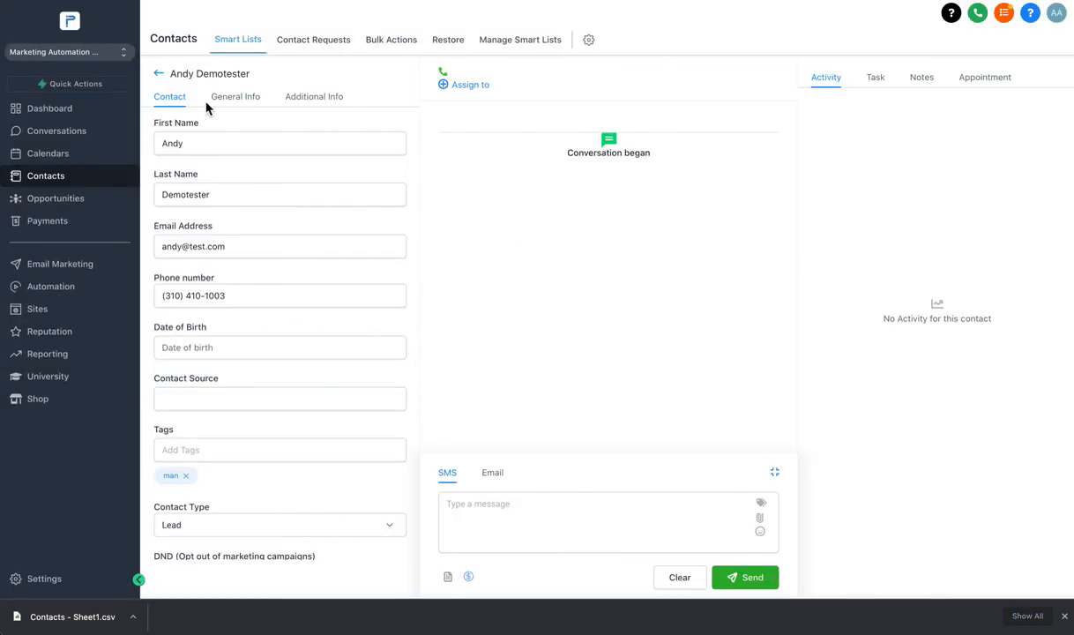
Open the third imported contact and review its tags, Liquid custom field and address details.
{"action": "left_click", "coordinate": [159, 74]}
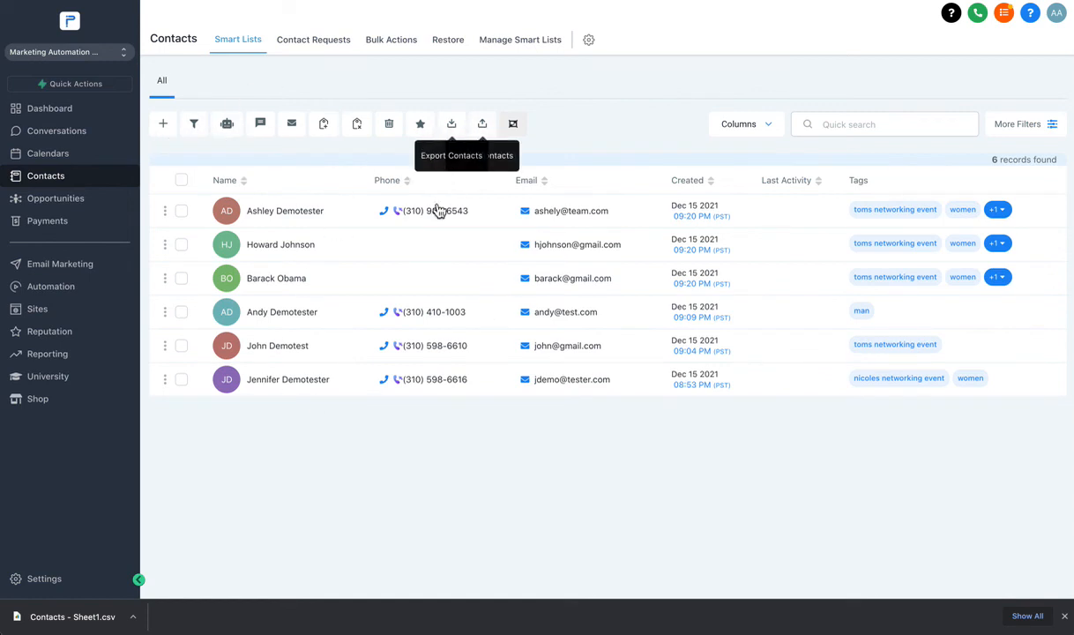
{"action": "left_click", "coordinate": [276, 284]}
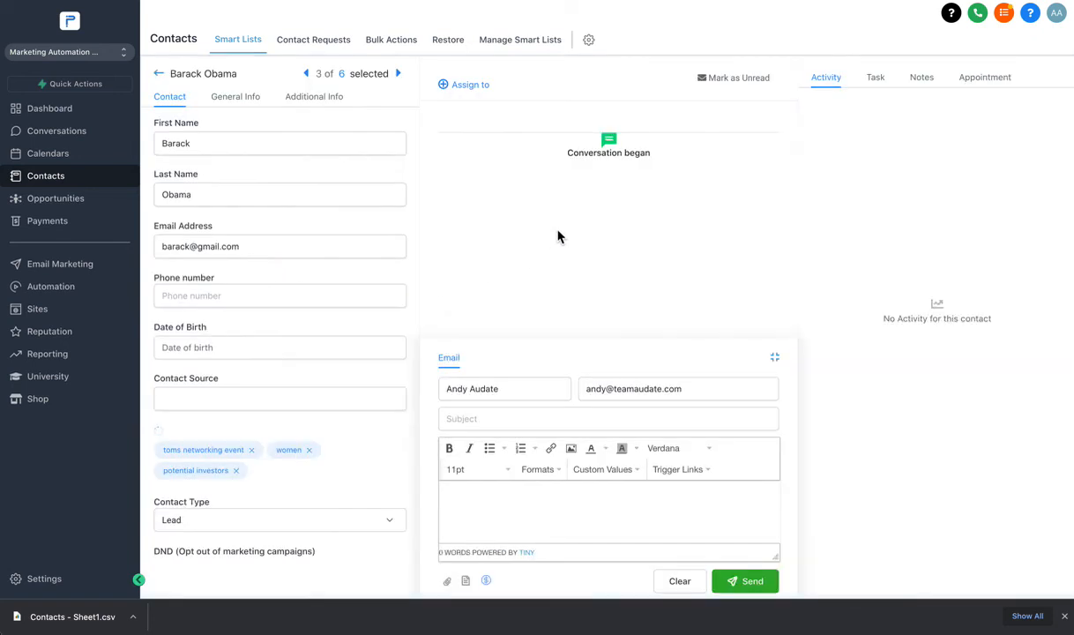
{"action": "scroll", "coordinate": [300, 216], "scroll_direction": "down", "scroll_amount": 3}
{"action": "scroll", "coordinate": [285, 214], "scroll_direction": "down", "scroll_amount": 1}
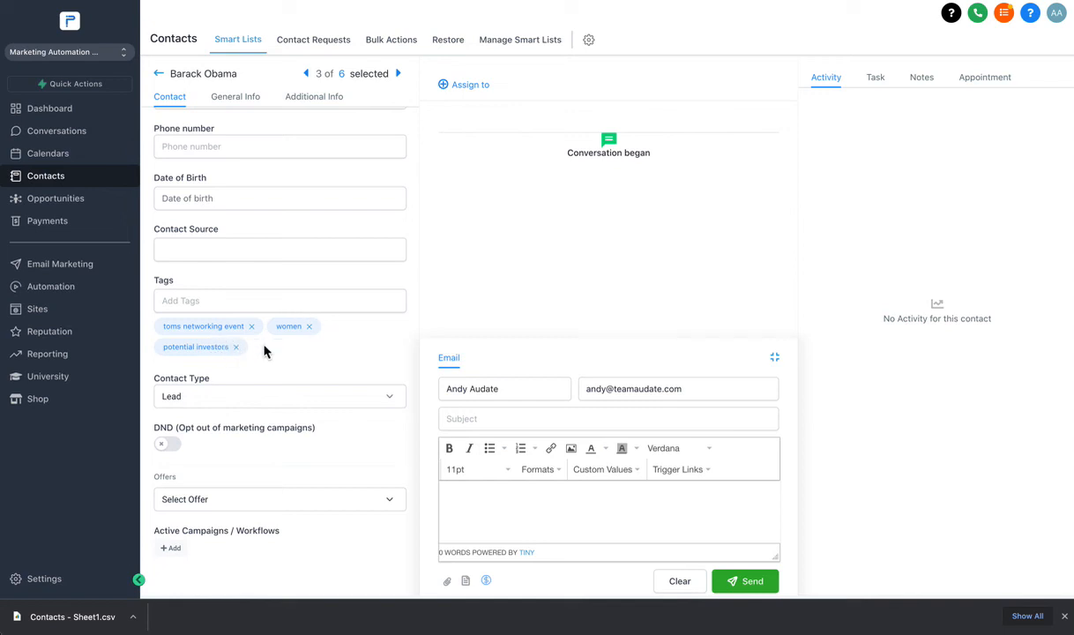
{"action": "scroll", "coordinate": [230, 349], "scroll_direction": "up", "scroll_amount": 5}
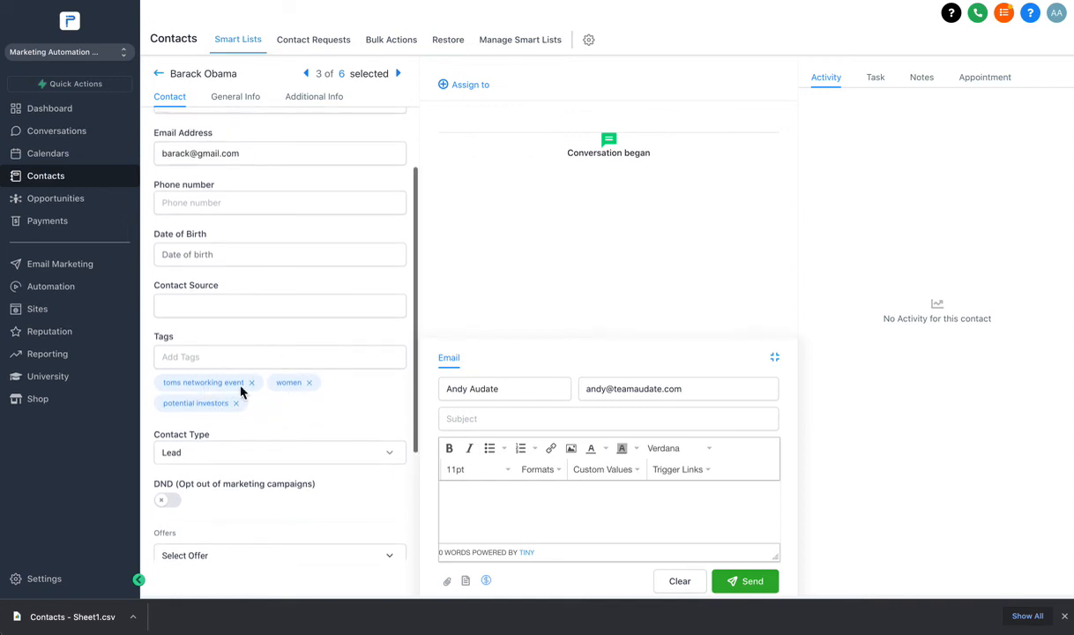
{"action": "scroll", "coordinate": [242, 371], "scroll_direction": "up", "scroll_amount": 1}
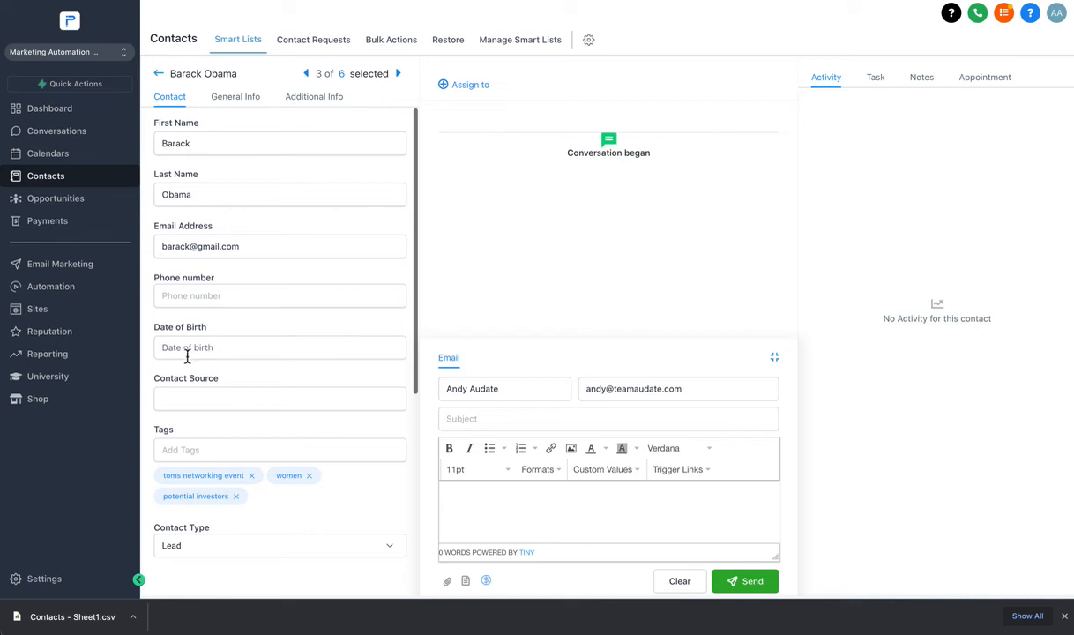
{"action": "left_click", "coordinate": [305, 99]}
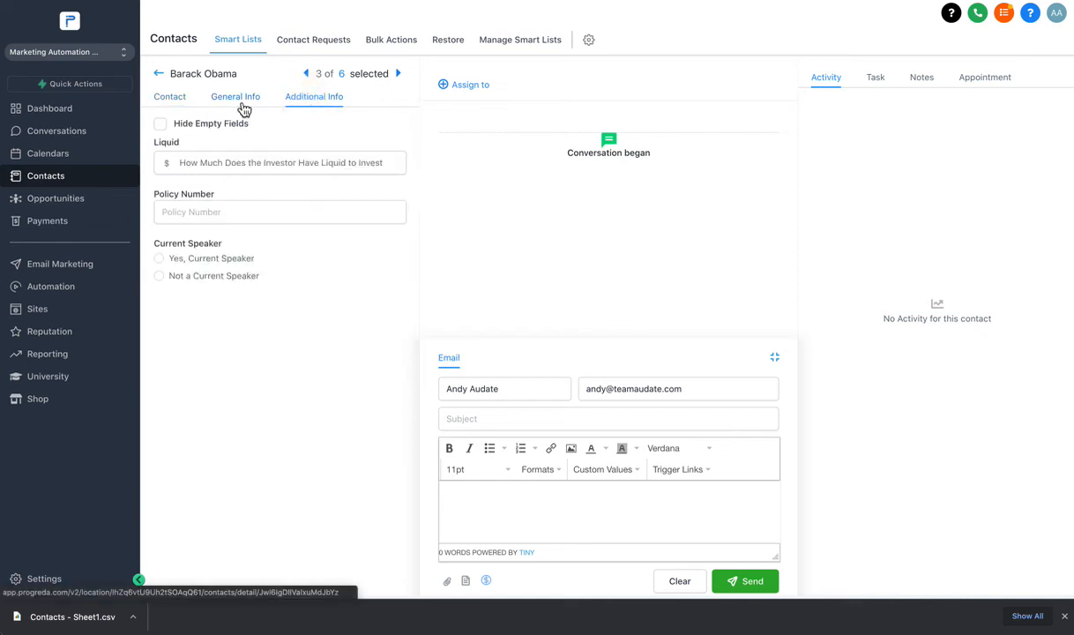
{"action": "left_click", "coordinate": [244, 107]}
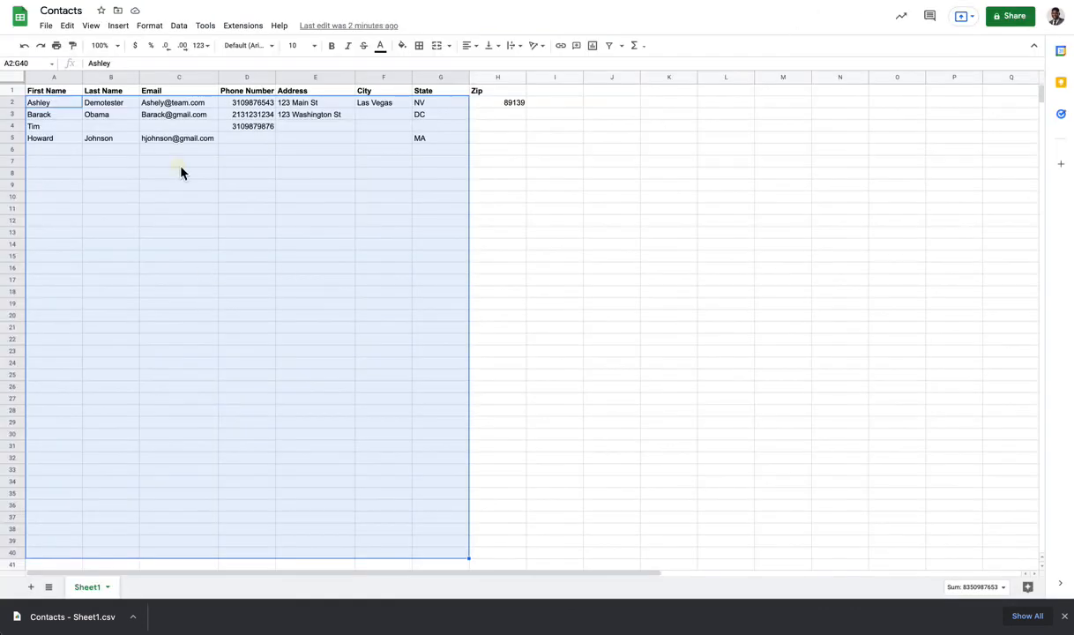
{"action": "left_click", "coordinate": [176, 162]}
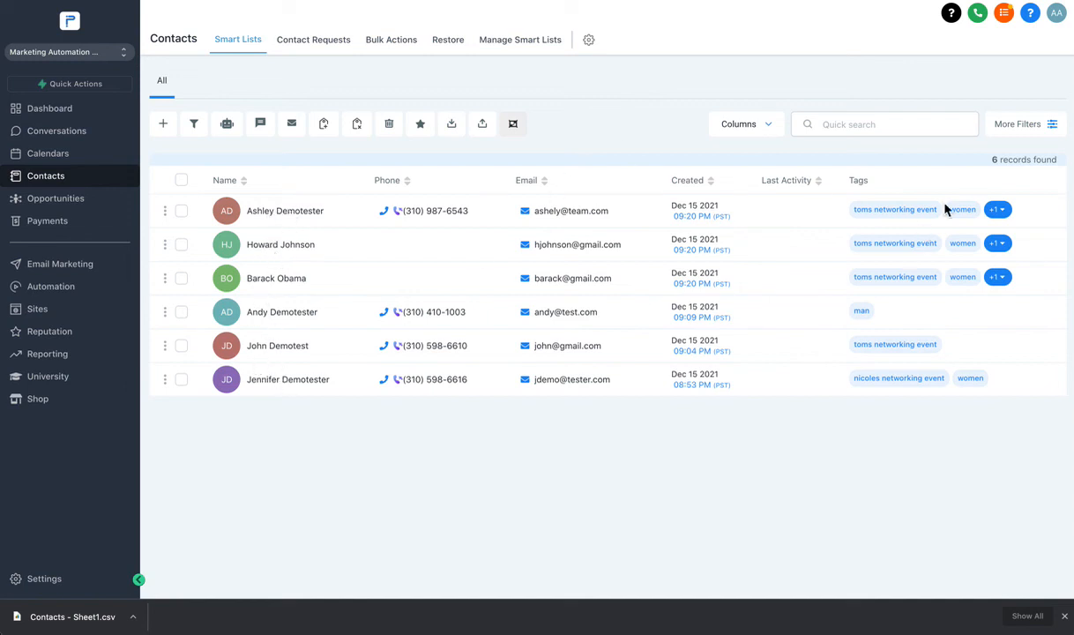
Filter the contacts to those where Liquid is not empty.
{"action": "left_click", "coordinate": [1024, 128]}
{"action": "left_click", "coordinate": [952, 196]}
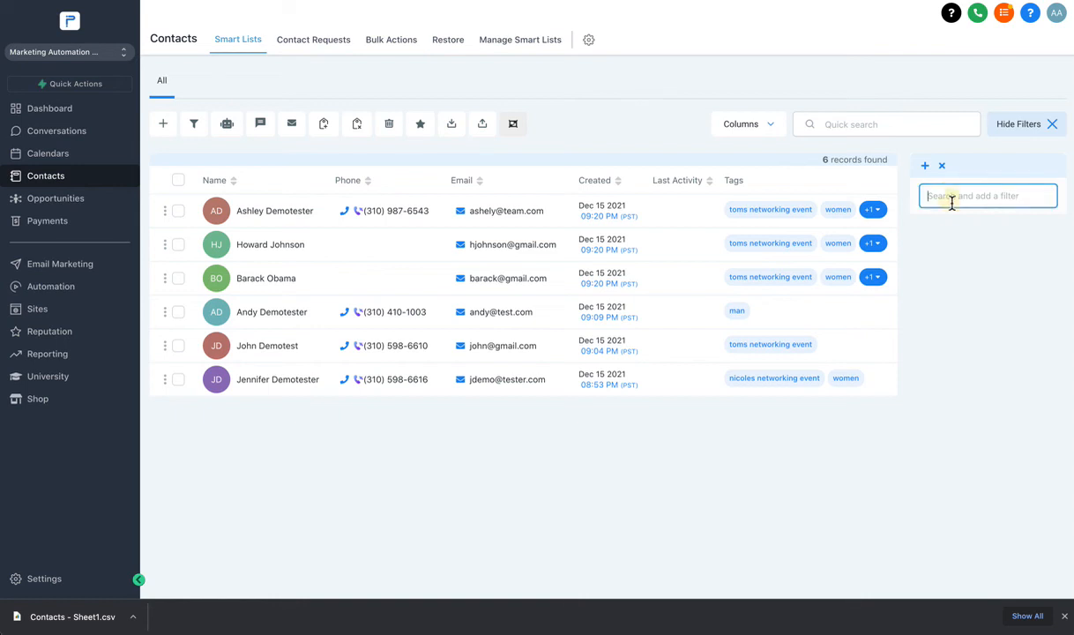
{"action": "type", "text": "l"}
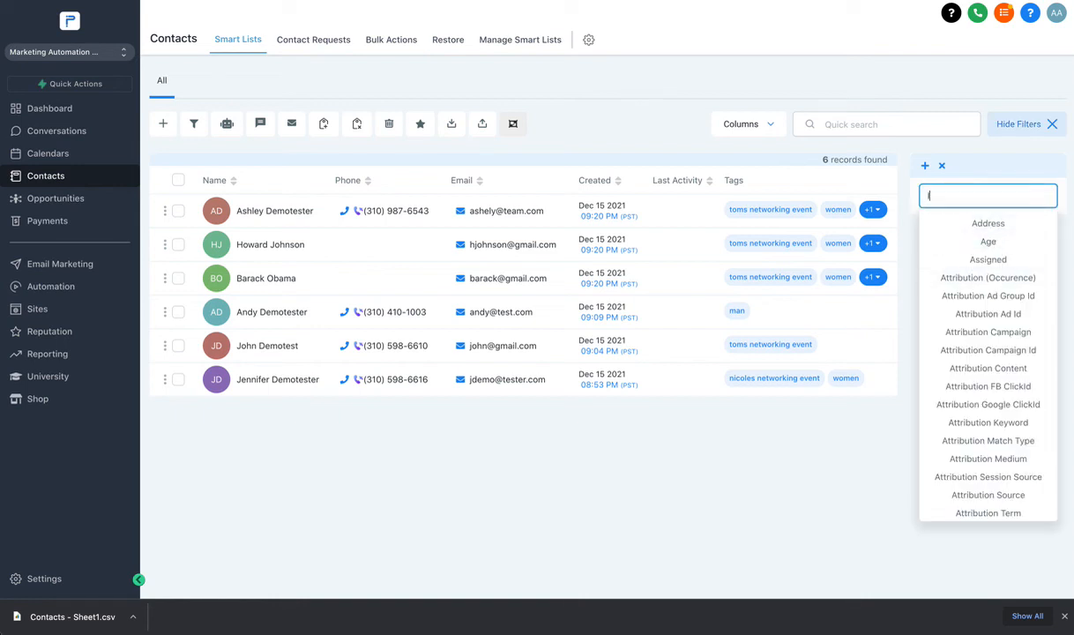
{"action": "type", "text": "iqu"}
{"action": "left_click", "coordinate": [988, 224]}
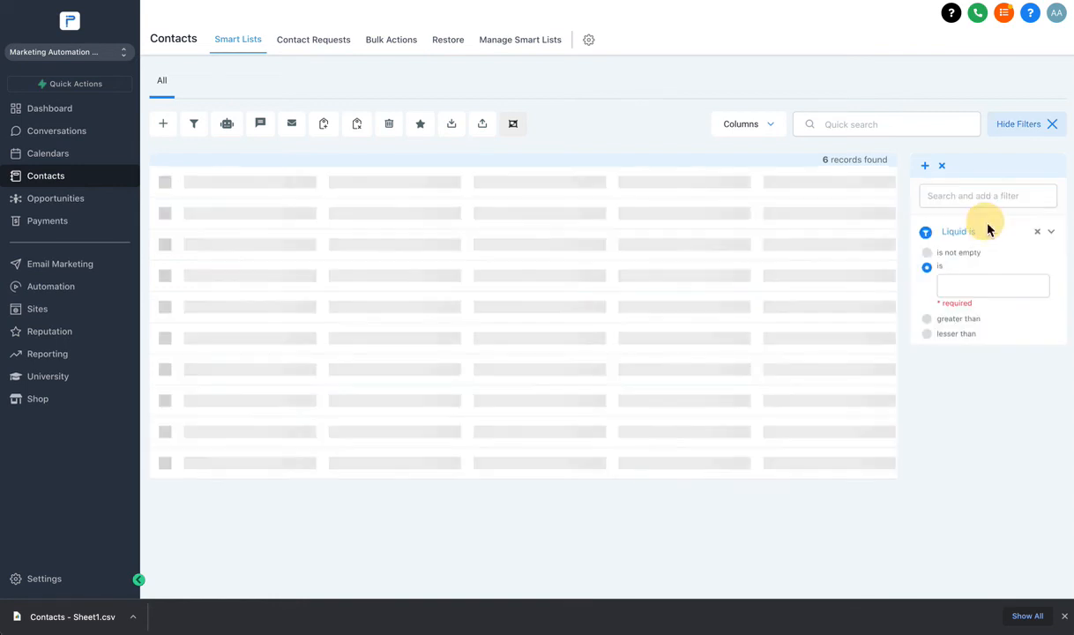
{"action": "left_click", "coordinate": [928, 253]}
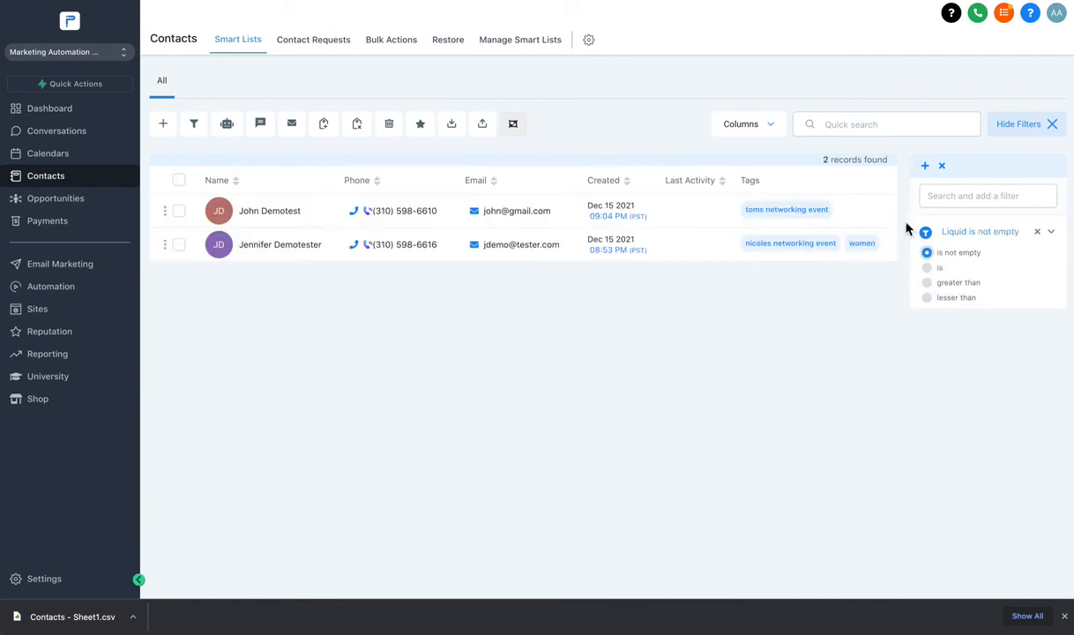
Add the Liquid column to the contacts table and remove the Liquid filter.
{"action": "left_click", "coordinate": [764, 129]}
{"action": "left_click", "coordinate": [750, 128]}
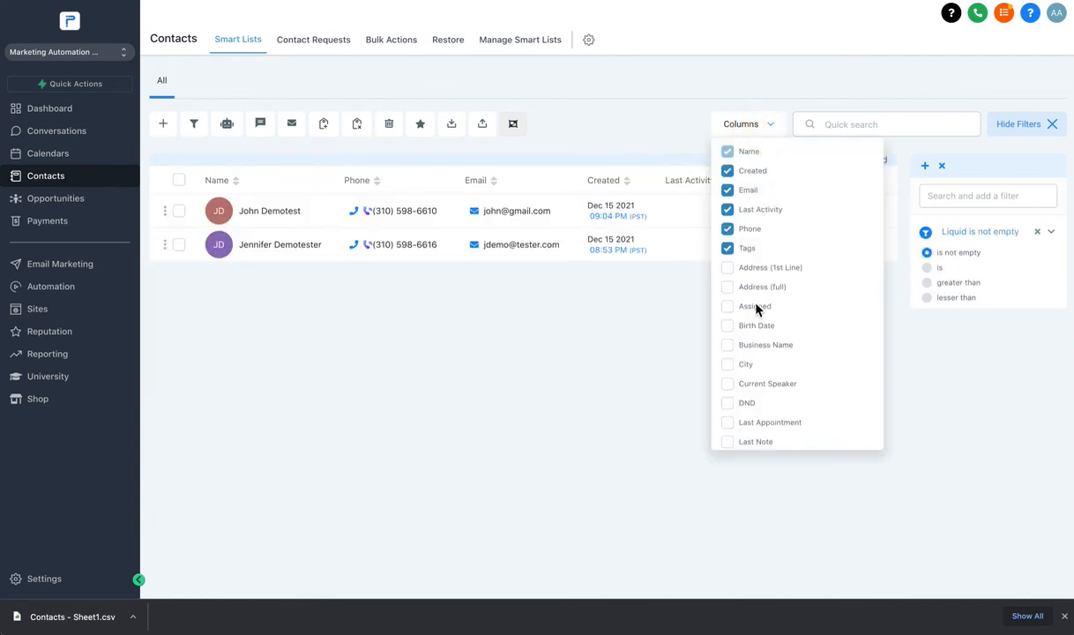
{"action": "scroll", "coordinate": [745, 370], "scroll_direction": "down", "scroll_amount": 1}
{"action": "scroll", "coordinate": [745, 381], "scroll_direction": "down", "scroll_amount": 1}
{"action": "left_click", "coordinate": [728, 369]}
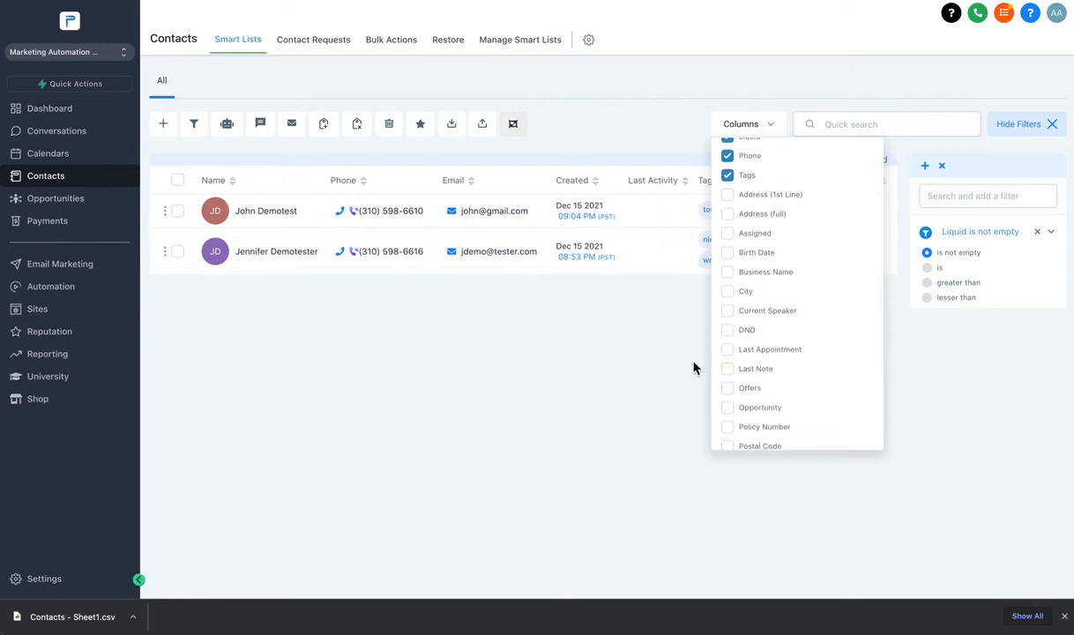
{"action": "left_click", "coordinate": [631, 356]}
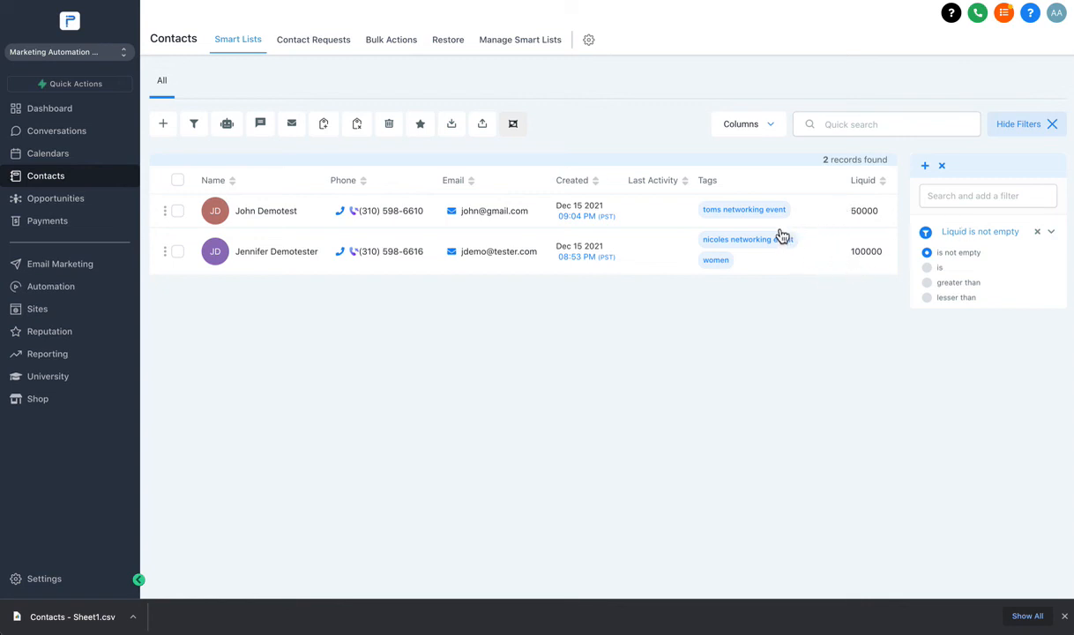
{"action": "left_click", "coordinate": [1038, 231]}
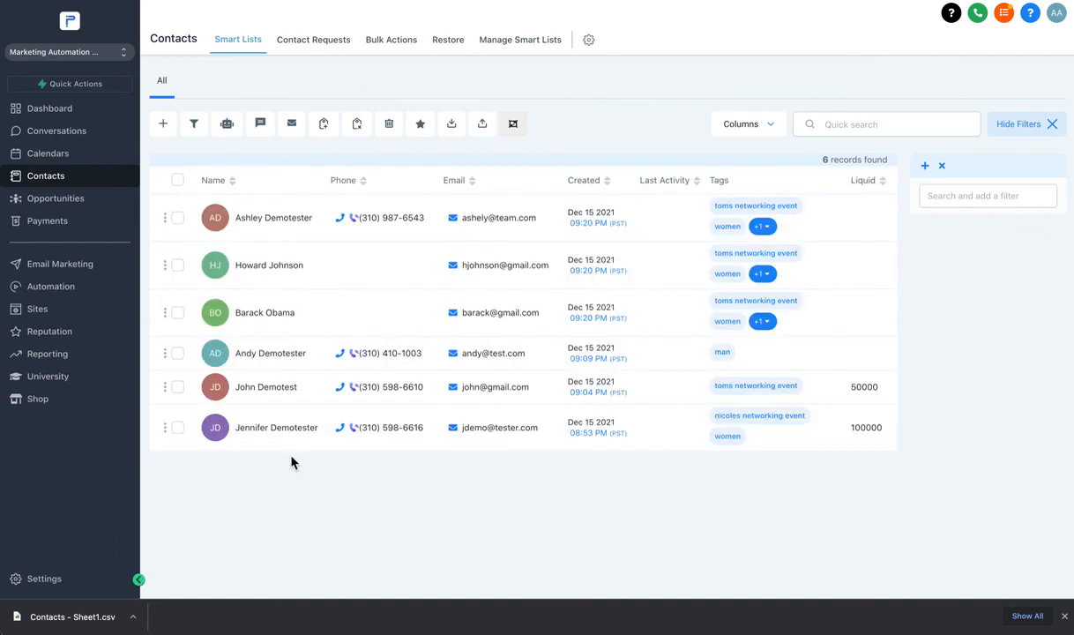
Add a Liquid filter set to greater than 1.
{"action": "left_click", "coordinate": [978, 197]}
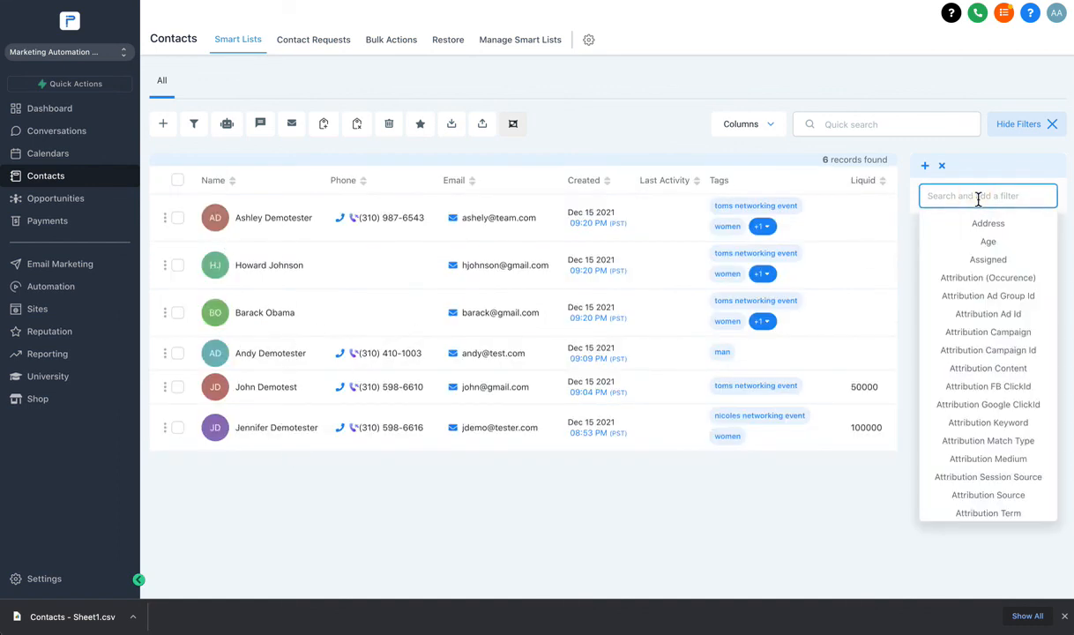
{"action": "type", "text": "llique"}
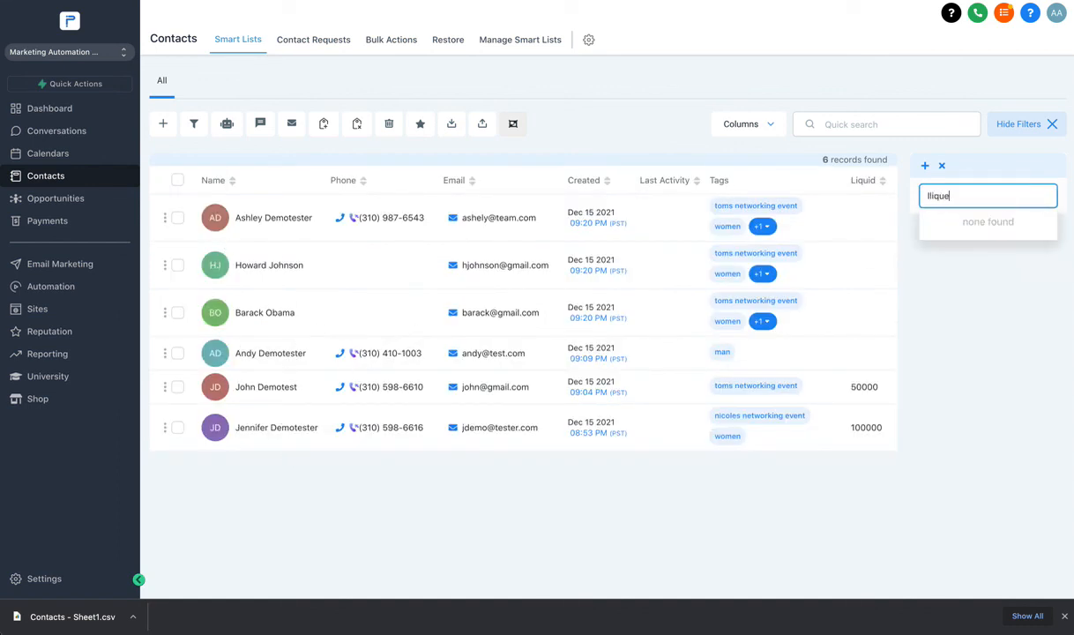
{"action": "key", "text": "super+a"}
{"action": "type", "text": "l"}
{"action": "left_click", "coordinate": [990, 226]}
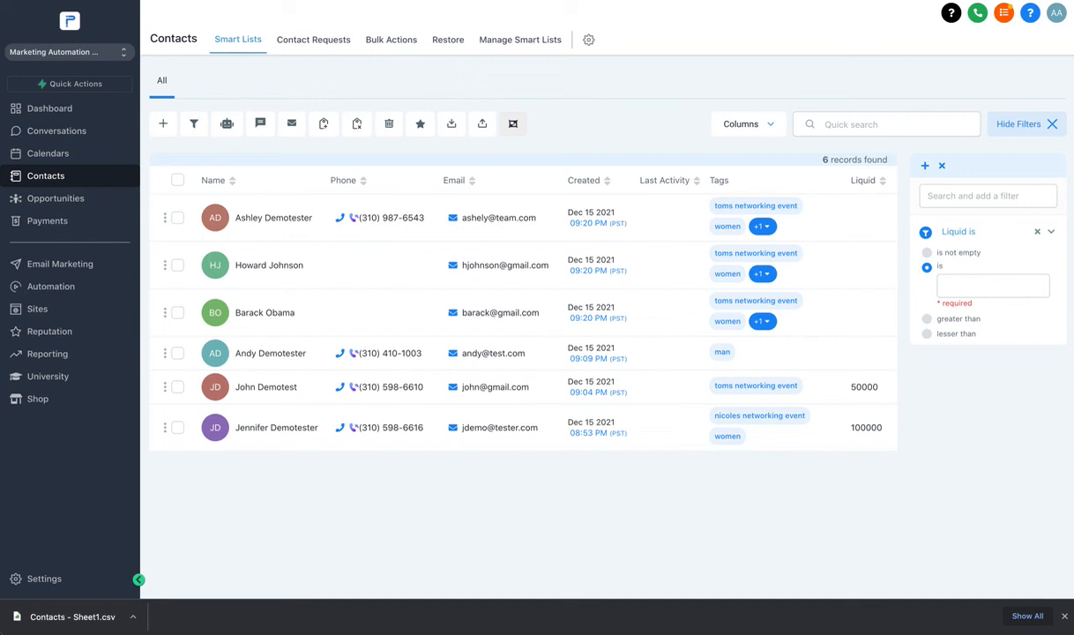
{"action": "left_click", "coordinate": [927, 318]}
{"action": "left_click", "coordinate": [967, 301]}
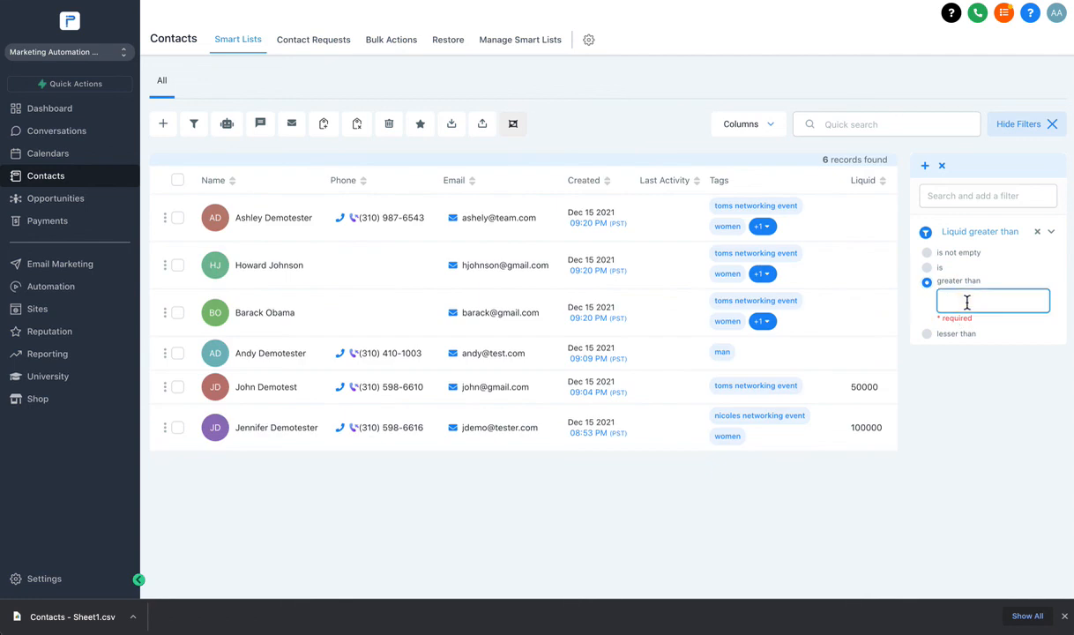
{"action": "type", "text": "1"}
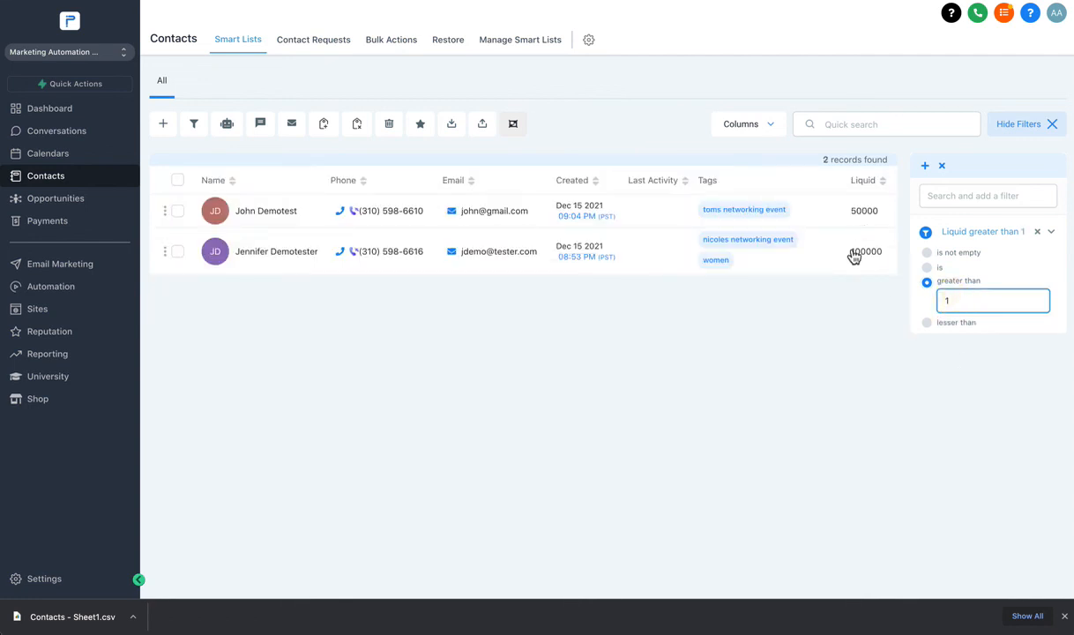
Switch the Liquid filter to lesser than and edit its amount.
{"action": "left_click", "coordinate": [927, 322]}
{"action": "left_click", "coordinate": [952, 316]}
{"action": "type", "text": "1"}
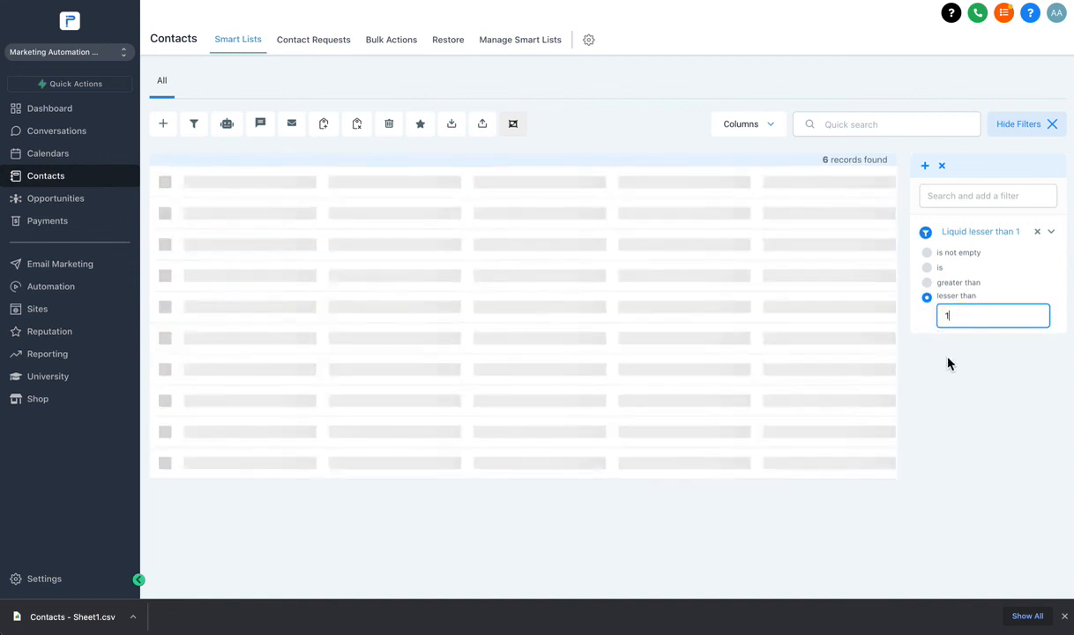
{"action": "left_click", "coordinate": [953, 316]}
{"action": "key", "text": "BackSpace"}
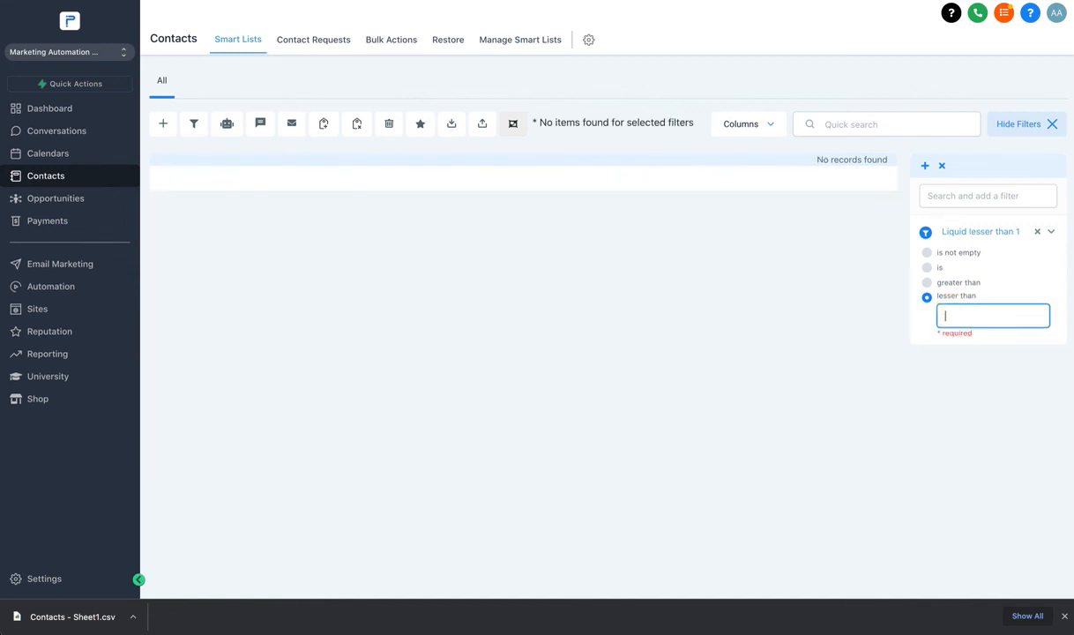
{"action": "type", "text": "-"}
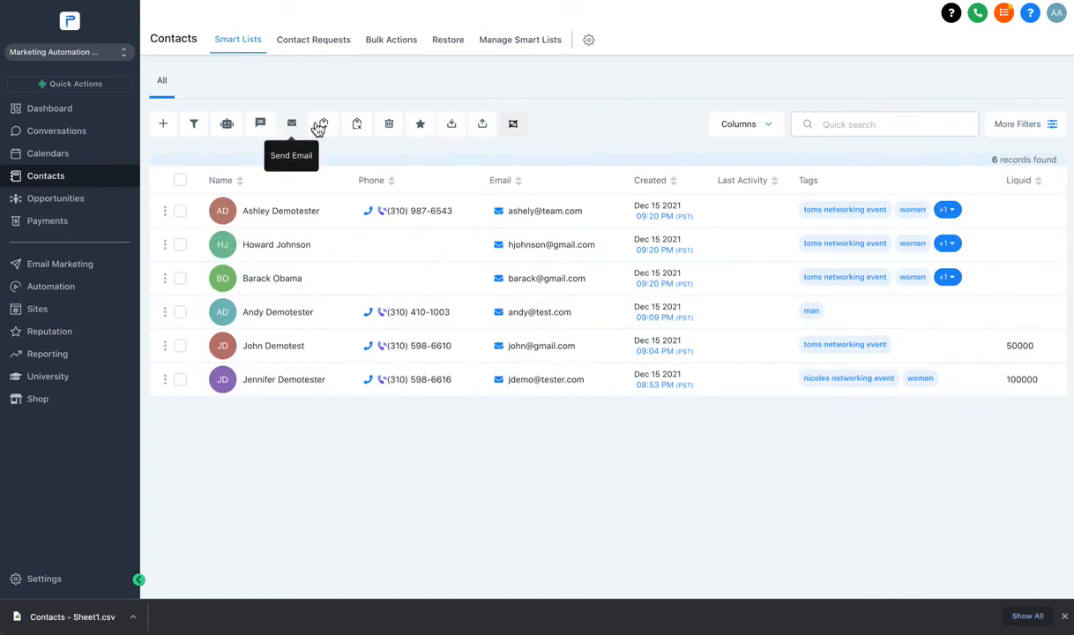
{"action": "left_click", "coordinate": [194, 124]}
Dismiss the notice, open the first contact, and view its Tasks, Notes and Appointments.
{"action": "left_click", "coordinate": [725, 114]}
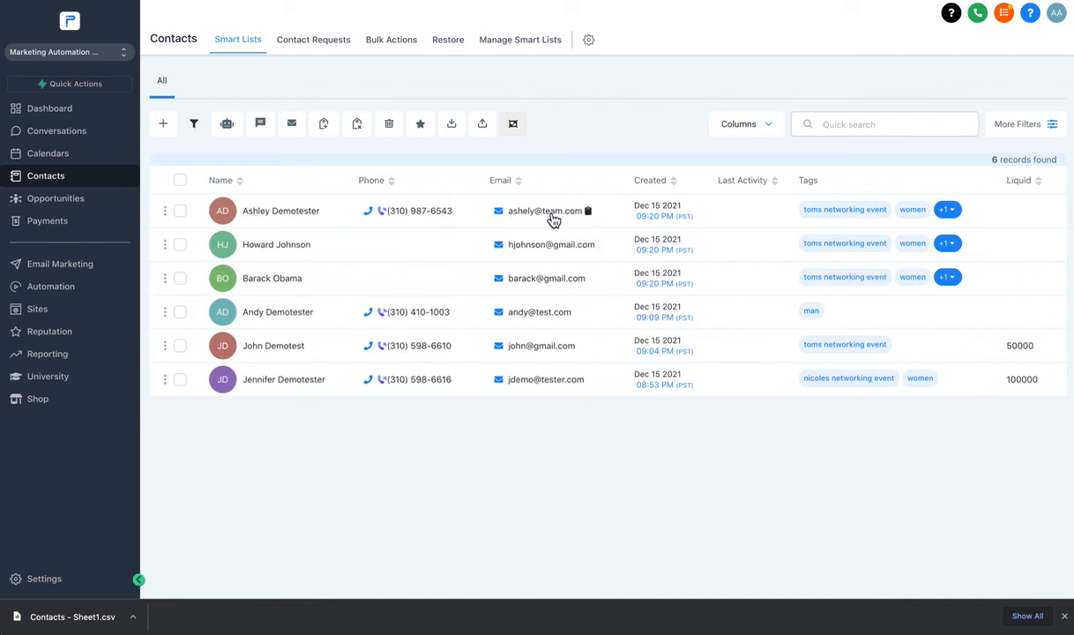
{"action": "left_click", "coordinate": [269, 211]}
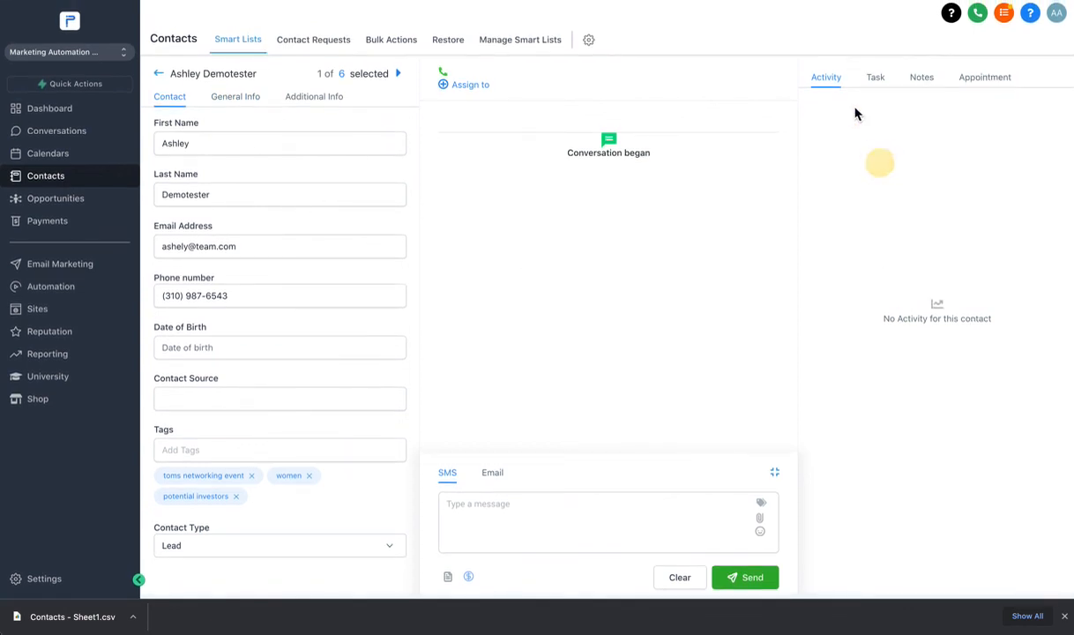
{"action": "left_click", "coordinate": [874, 78]}
{"action": "left_click", "coordinate": [920, 79]}
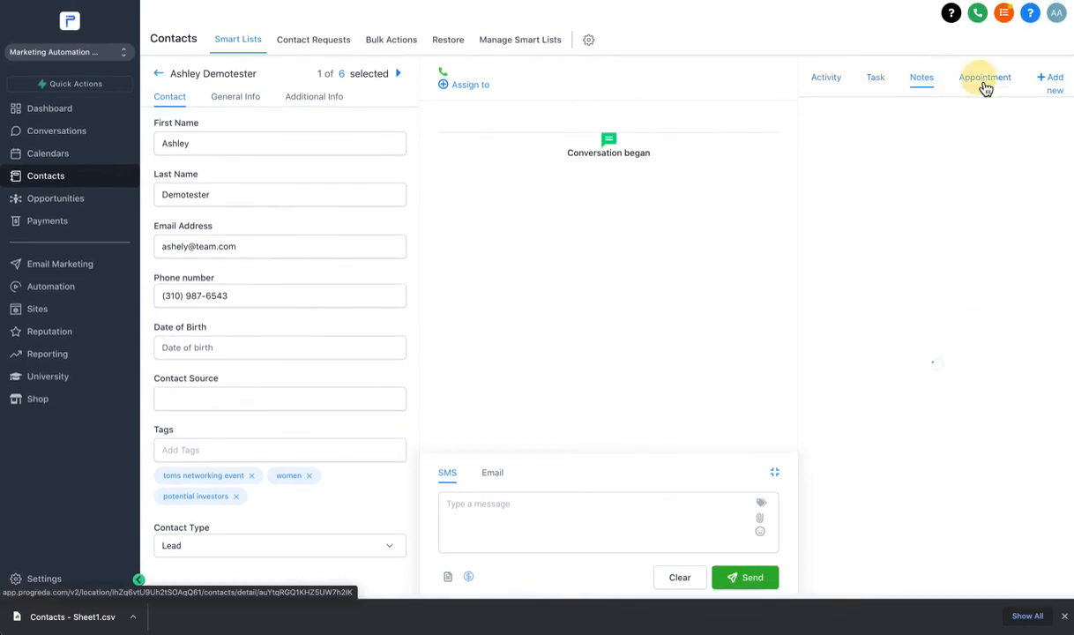
{"action": "left_click", "coordinate": [984, 81]}
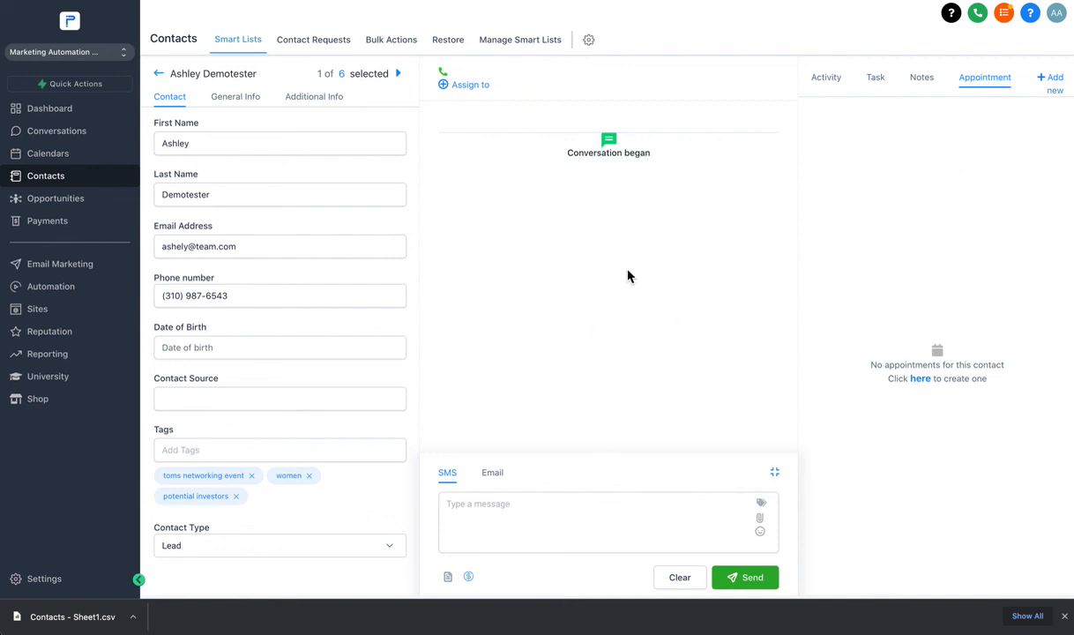
Check the contact's Assign to list, which is empty, then return to the contact list.
{"action": "left_click", "coordinate": [480, 89]}
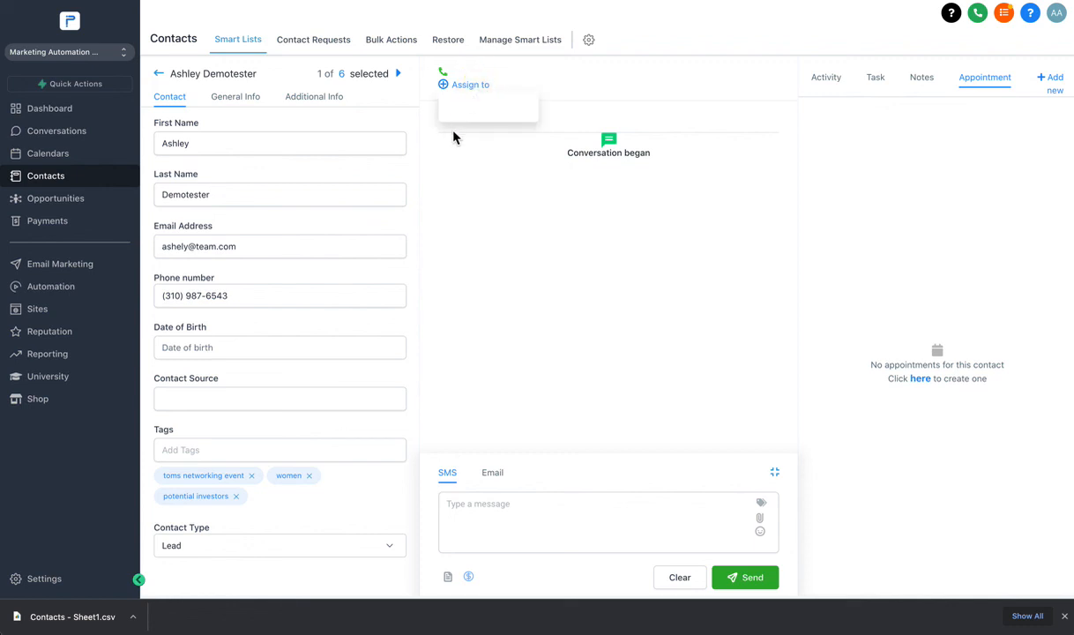
{"action": "left_click", "coordinate": [470, 92]}
{"action": "left_click", "coordinate": [517, 163]}
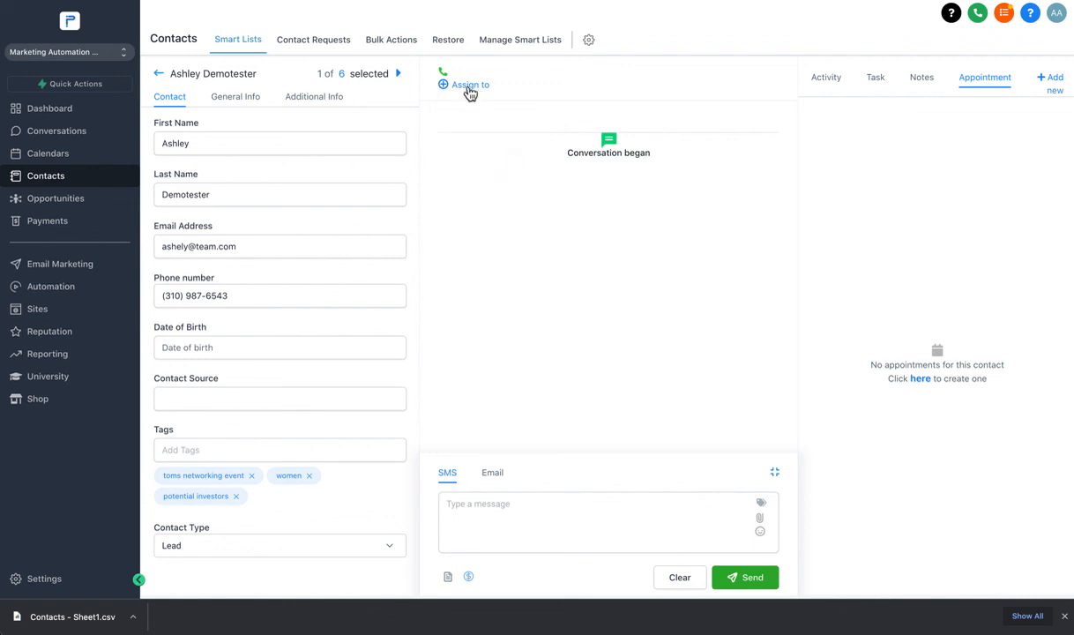
{"action": "double_click", "coordinate": [470, 90]}
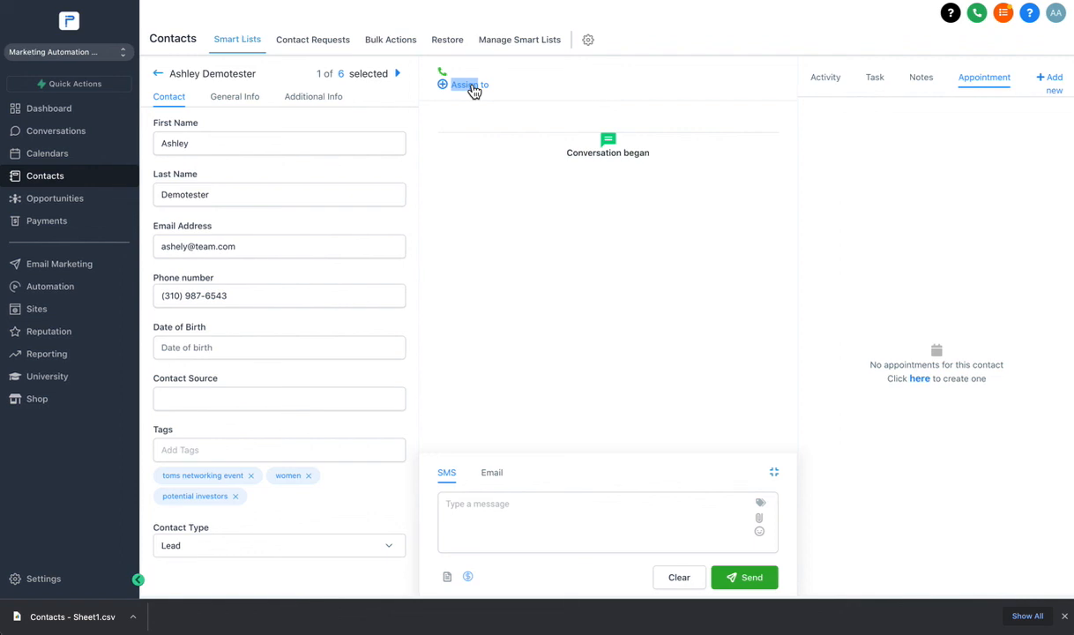
{"action": "left_click", "coordinate": [474, 88]}
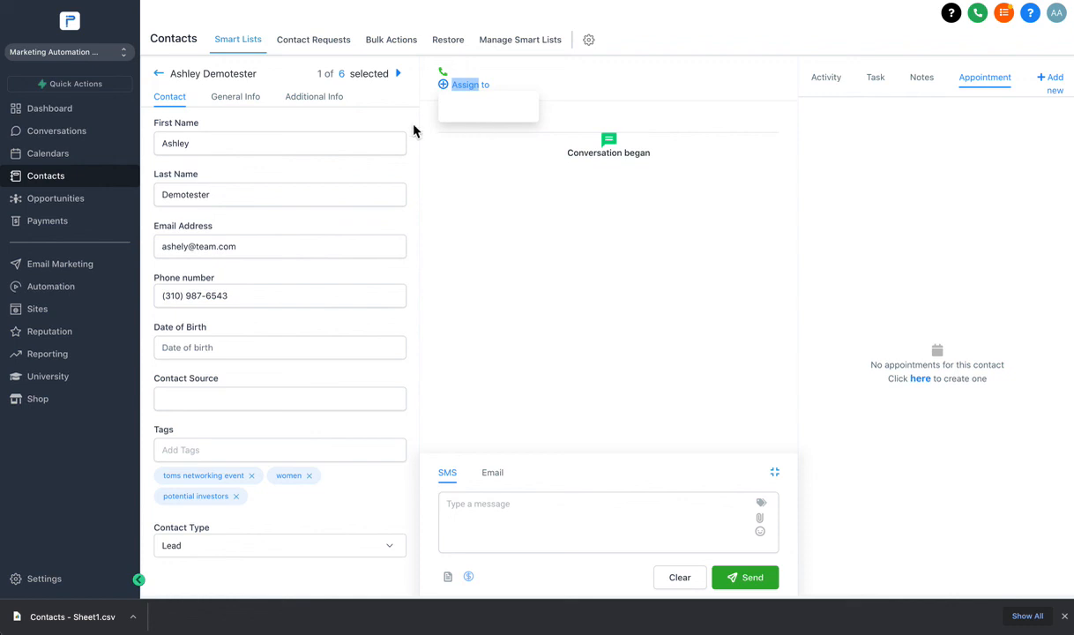
{"action": "left_click", "coordinate": [159, 76]}
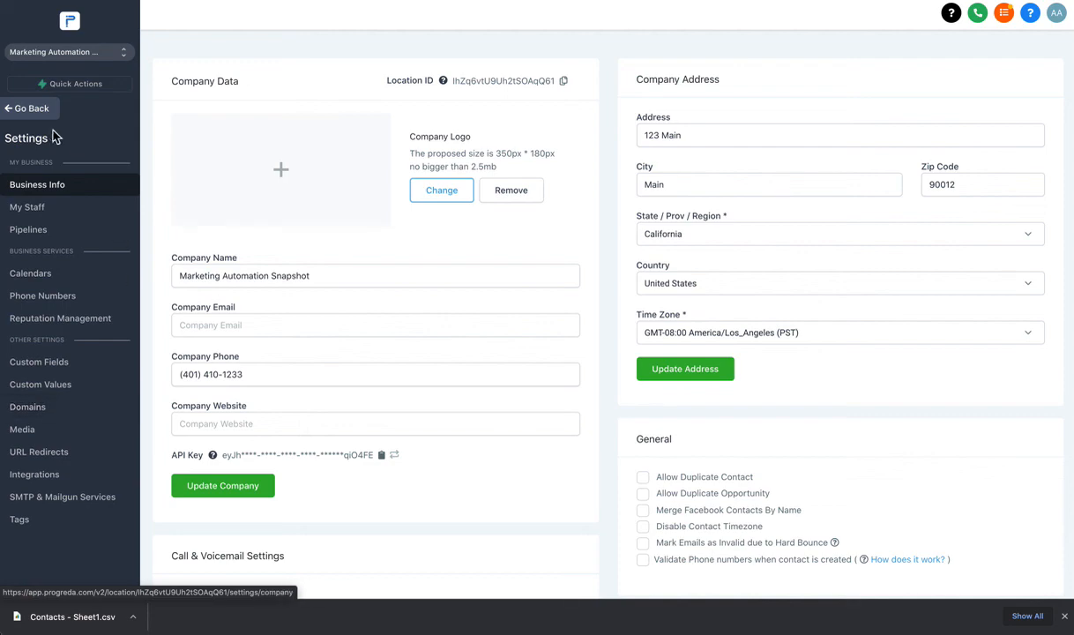
Open the Contacts custom field settings and start a new Multiple Options field.
{"action": "left_click", "coordinate": [35, 116]}
{"action": "left_click", "coordinate": [587, 39]}
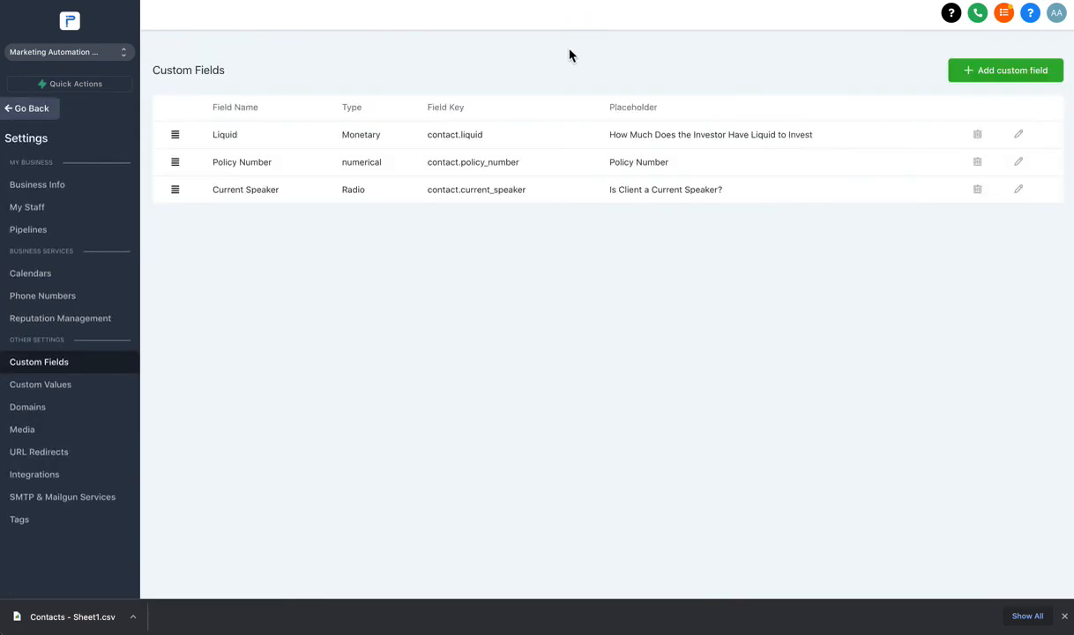
{"action": "left_click", "coordinate": [31, 109]}
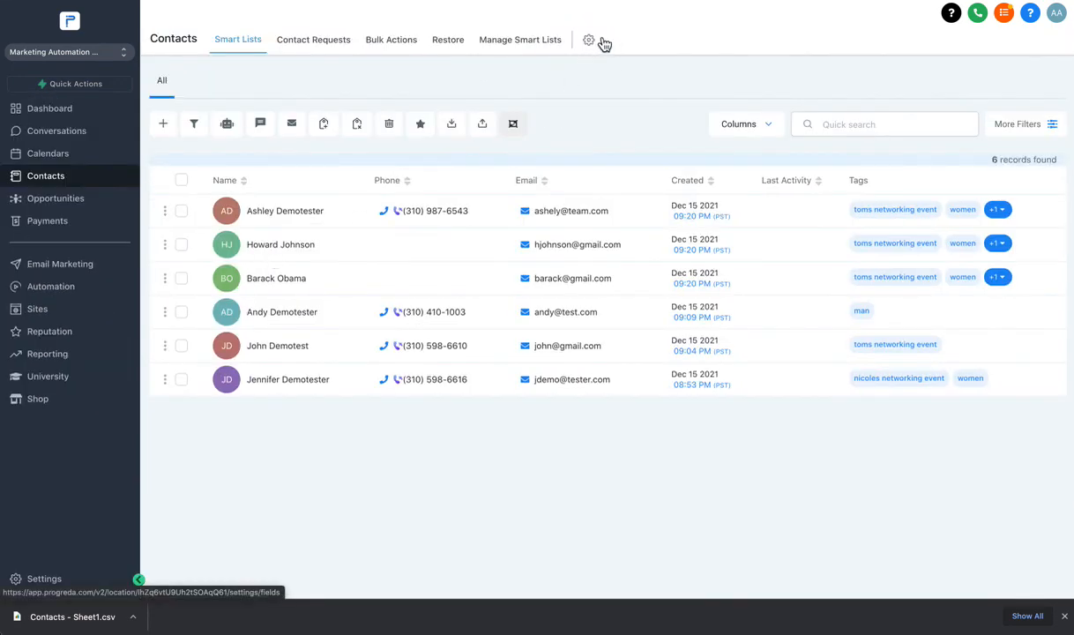
{"action": "left_click", "coordinate": [588, 41]}
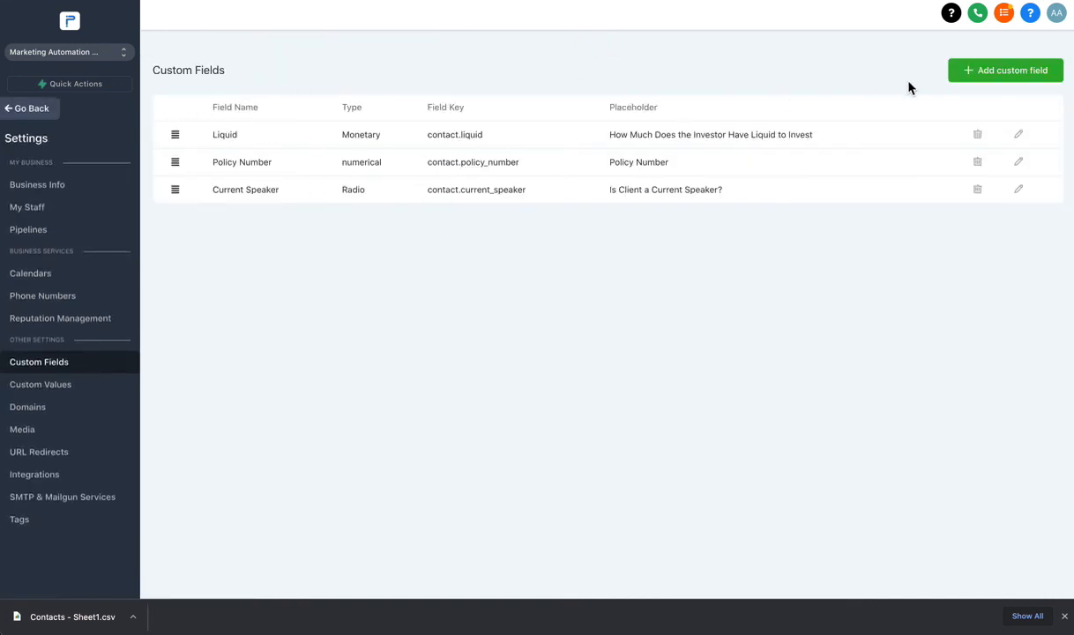
{"action": "left_click", "coordinate": [1032, 70]}
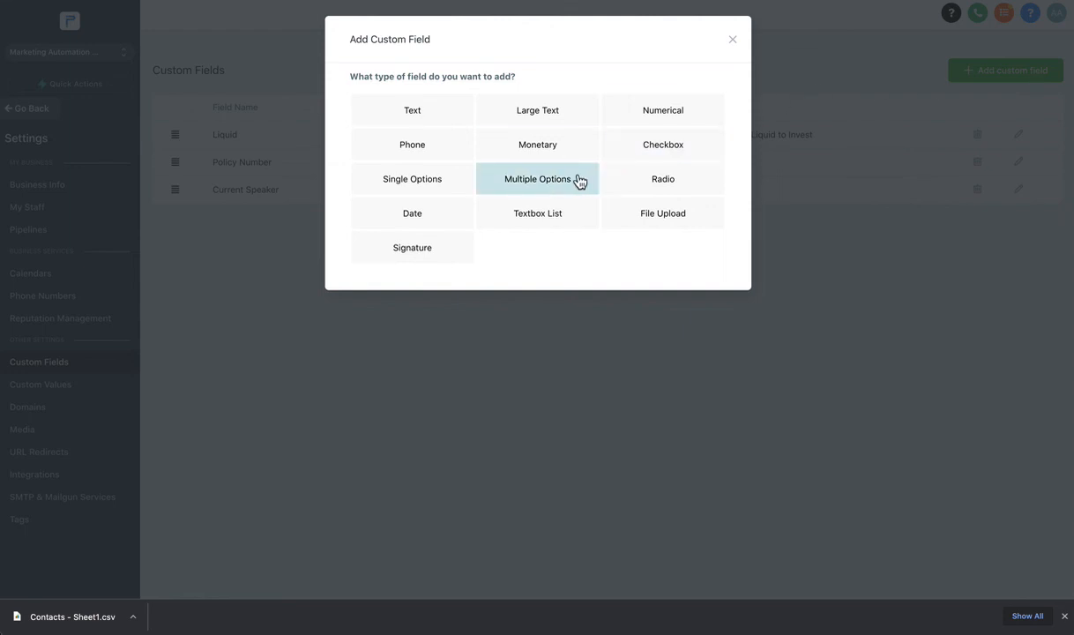
{"action": "left_click", "coordinate": [539, 189]}
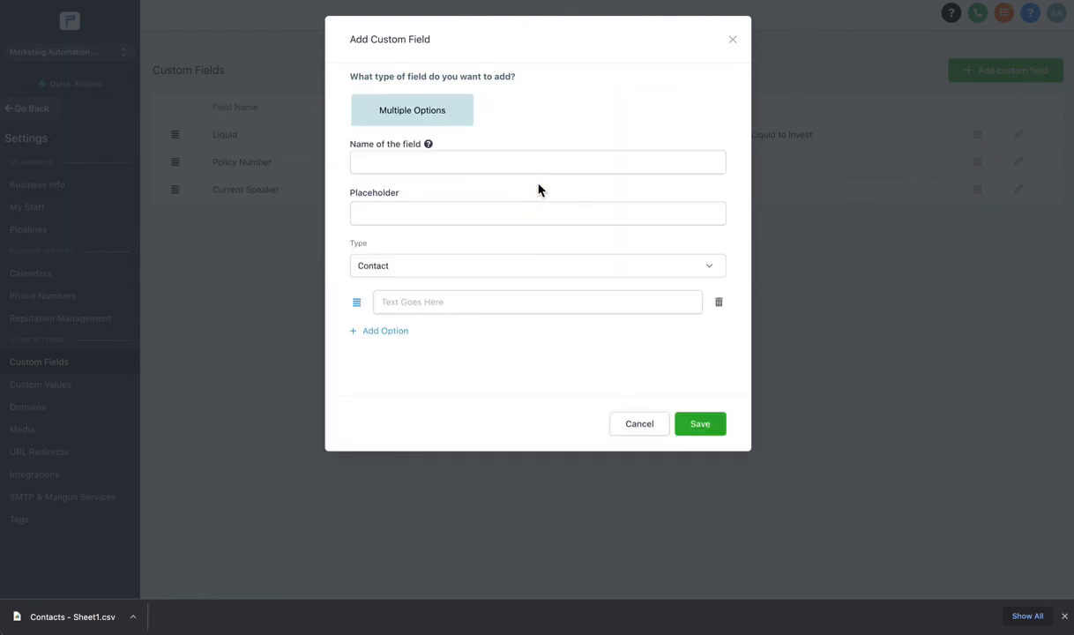
Name the field 'Interested in Our Services' and reuse that text as its placeholder.
{"action": "left_click", "coordinate": [539, 163]}
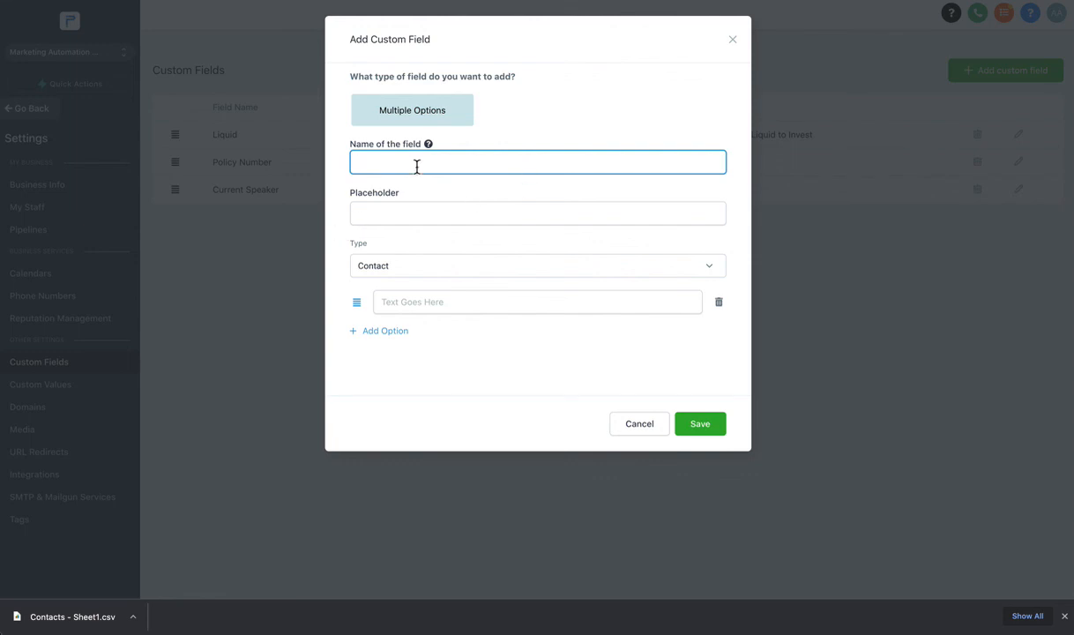
{"action": "type", "text": "Interested in Our Services"}
{"action": "key", "text": "super+a"}
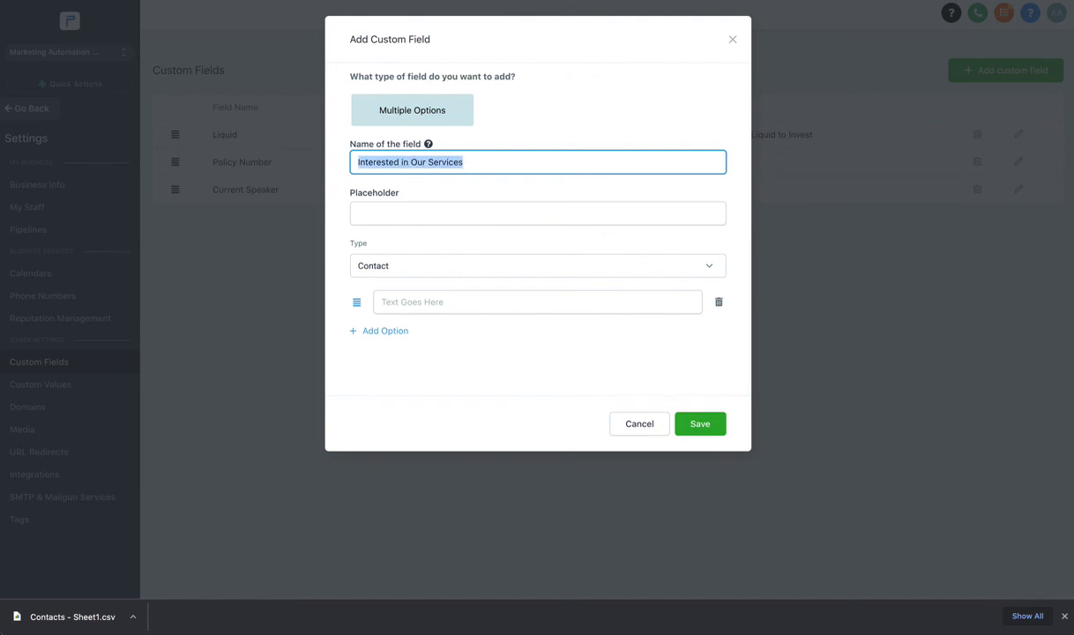
{"action": "key", "text": "super+c"}
{"action": "left_click", "coordinate": [395, 224]}
{"action": "key", "text": "super+v"}
Add the options Yes, No and Maybe and save the field.
{"action": "left_click", "coordinate": [413, 302]}
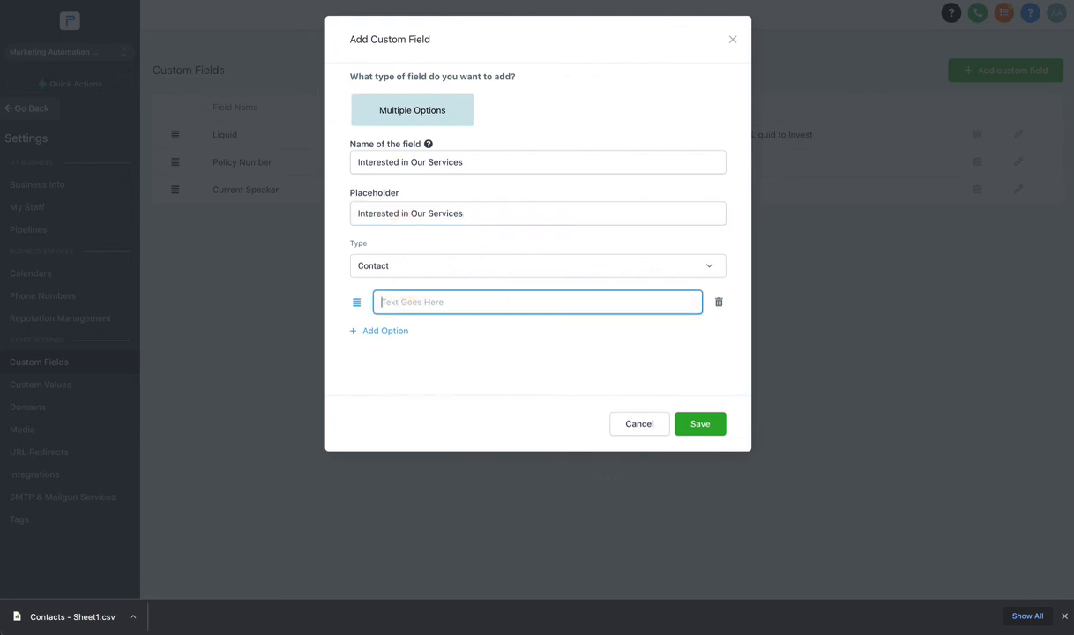
{"action": "type", "text": "Yes"}
{"action": "left_click", "coordinate": [380, 332]}
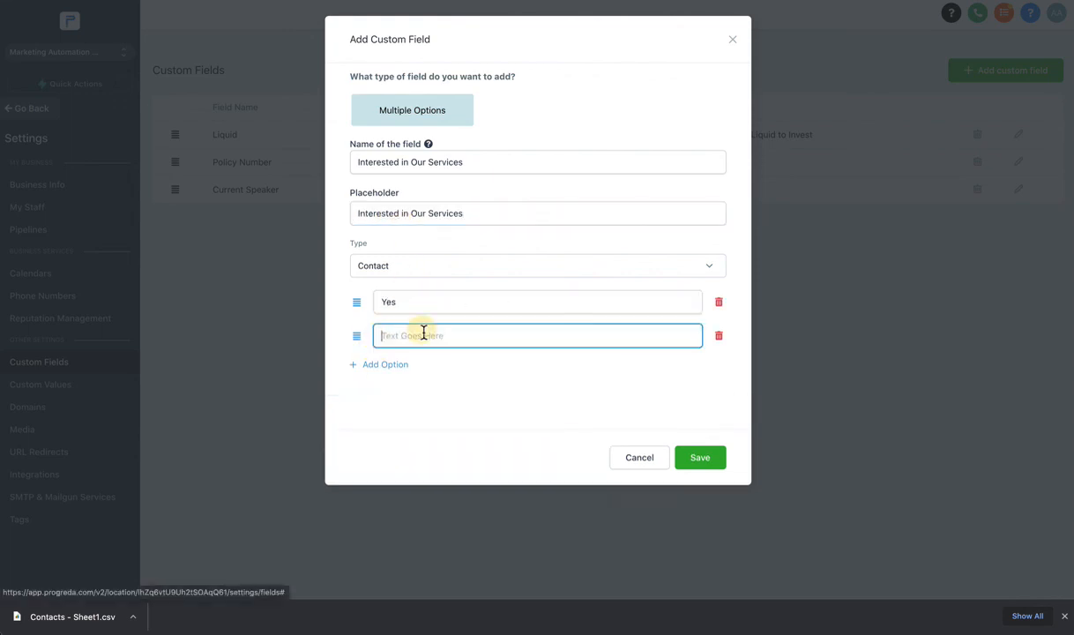
{"action": "type", "text": "No"}
{"action": "left_click", "coordinate": [399, 369]}
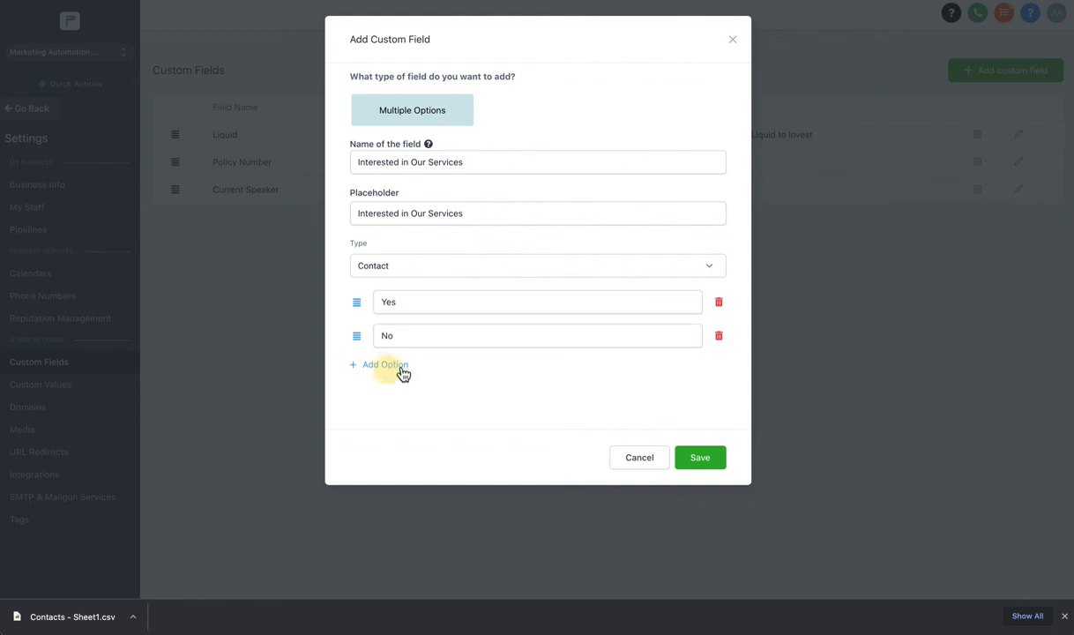
{"action": "left_click", "coordinate": [408, 368]}
{"action": "type", "text": "May"}
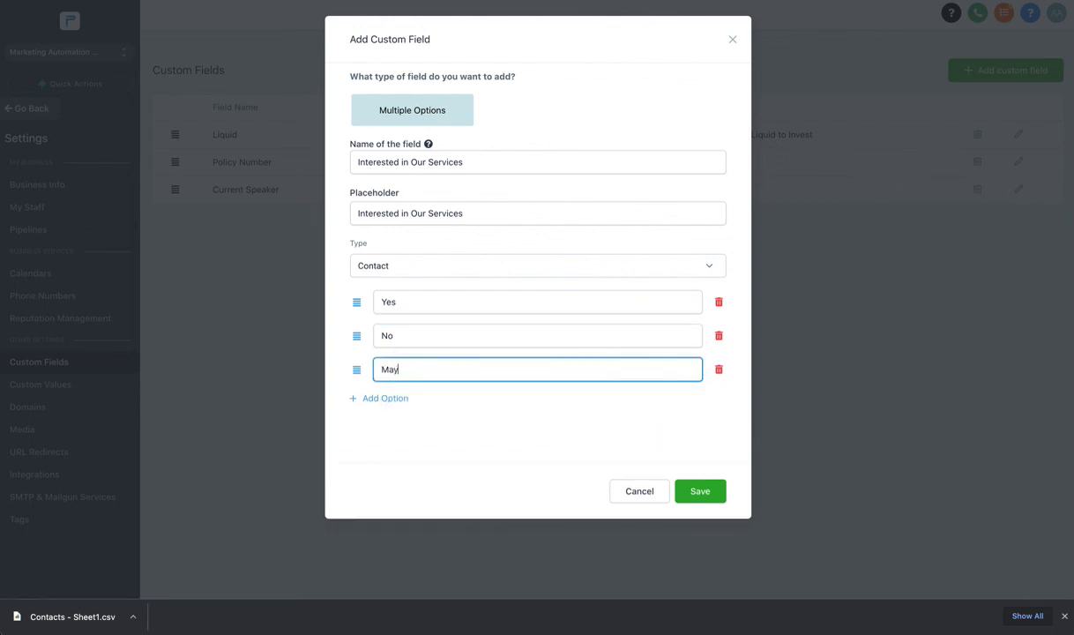
{"action": "type", "text": "be"}
{"action": "left_click", "coordinate": [702, 490]}
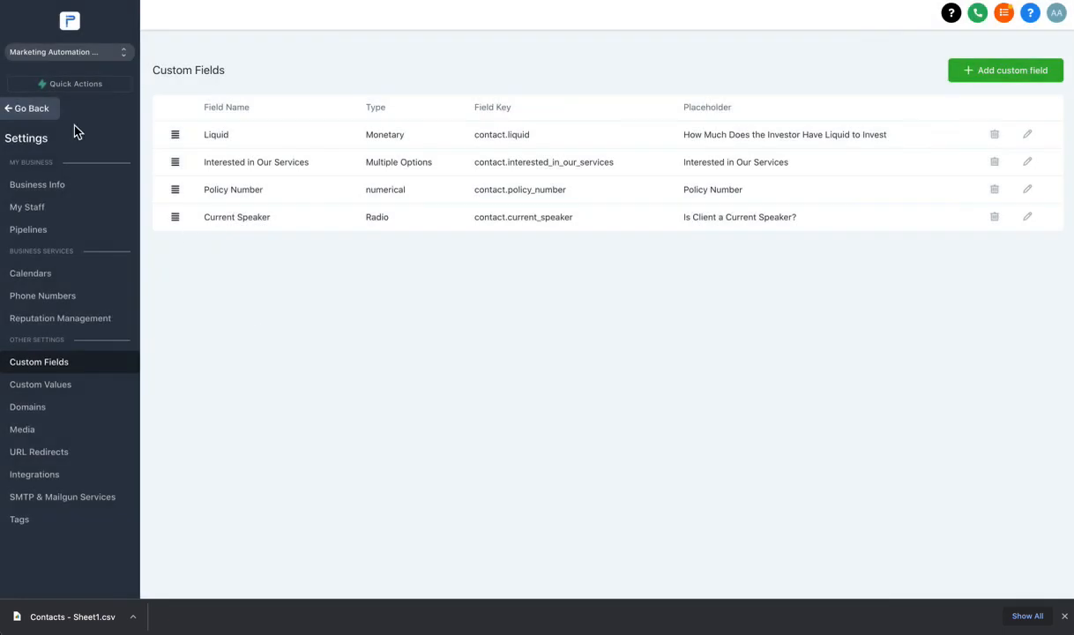
{"action": "left_click", "coordinate": [39, 109]}
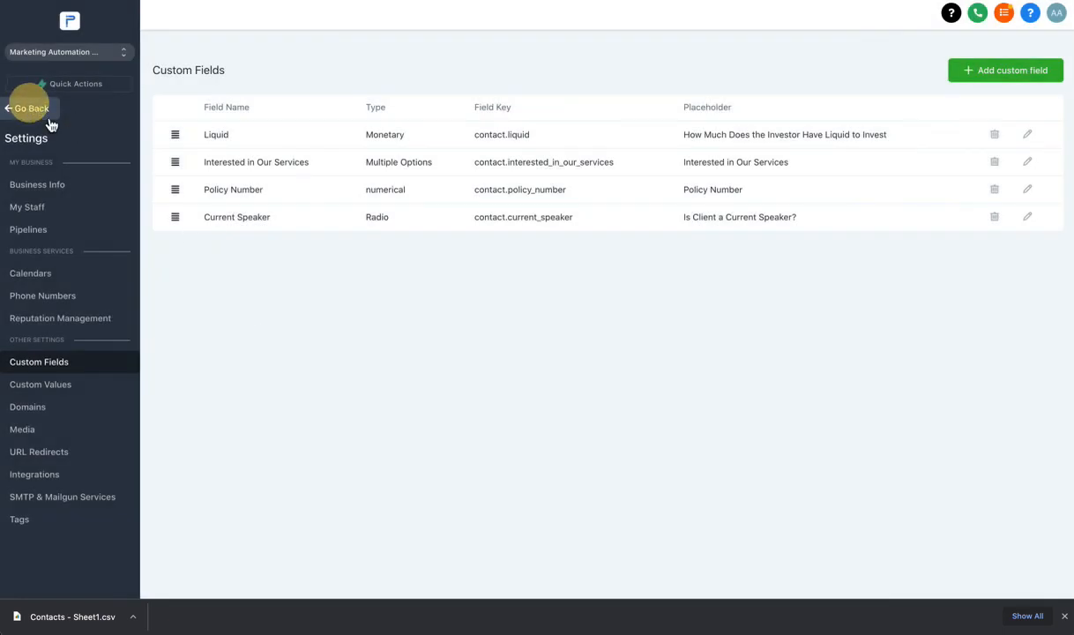
In the first contact's Additional Info, select Yes and No for Interested In Our Services.
{"action": "left_click", "coordinate": [291, 210]}
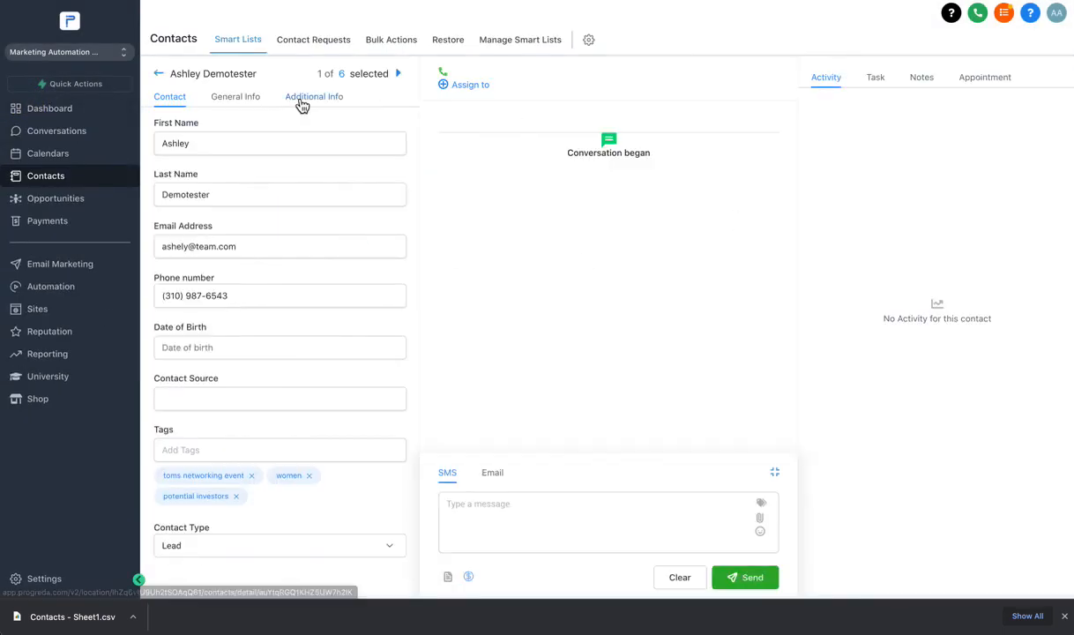
{"action": "left_click", "coordinate": [307, 99]}
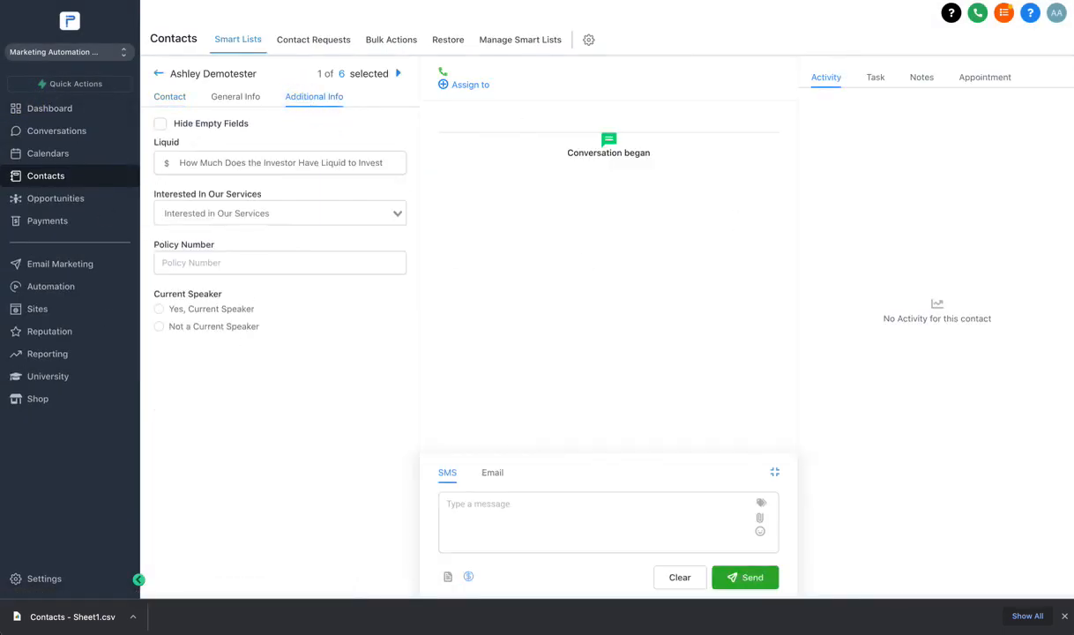
{"action": "left_click", "coordinate": [242, 214]}
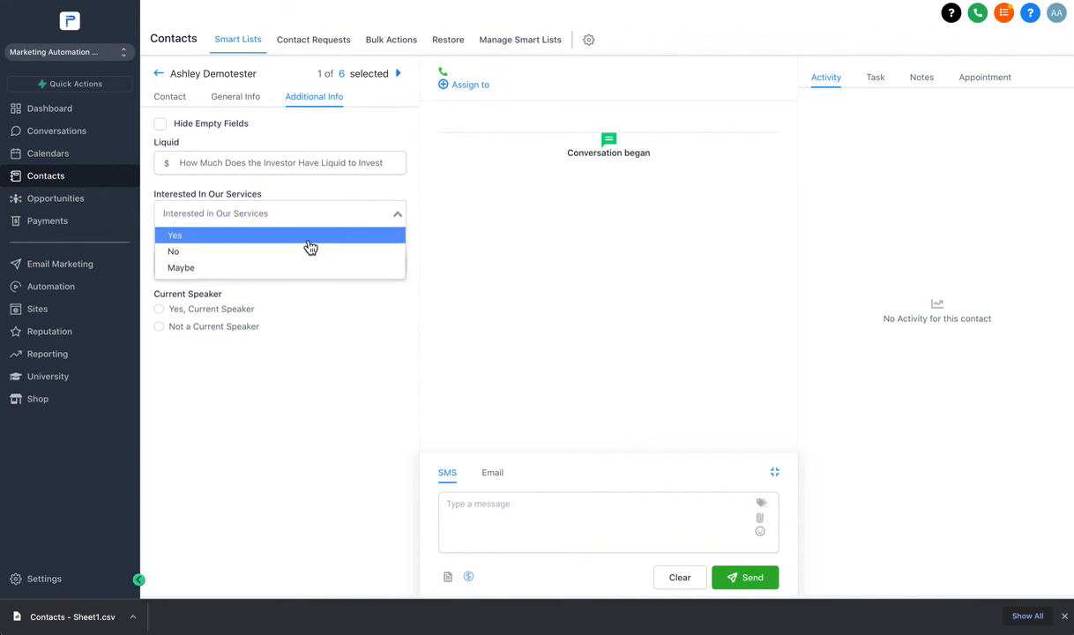
{"action": "left_click", "coordinate": [241, 236]}
{"action": "left_click", "coordinate": [236, 219]}
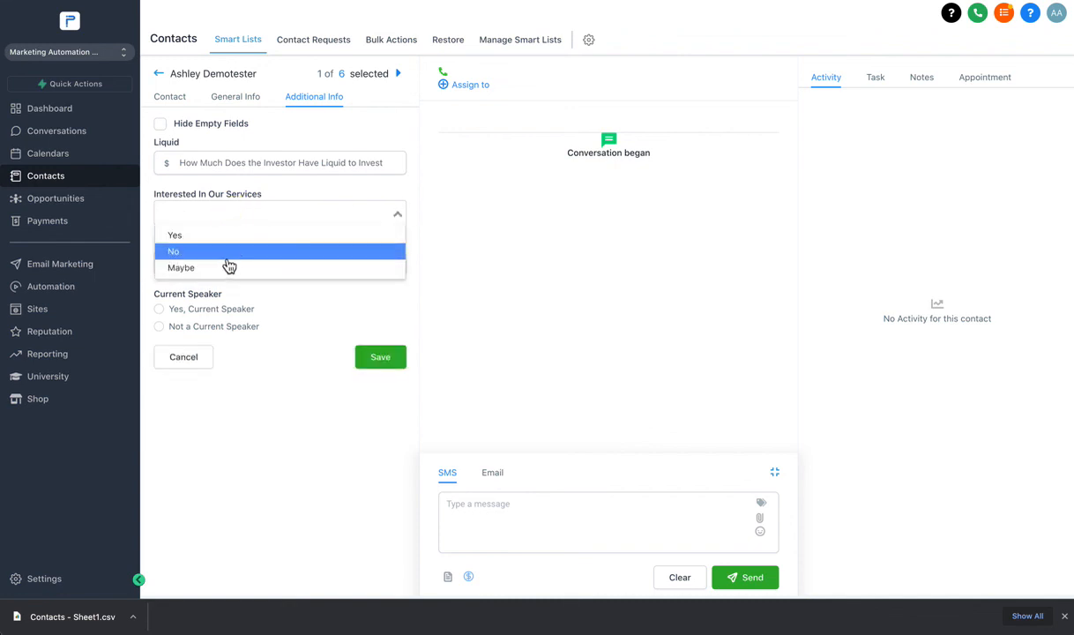
{"action": "left_click", "coordinate": [222, 254]}
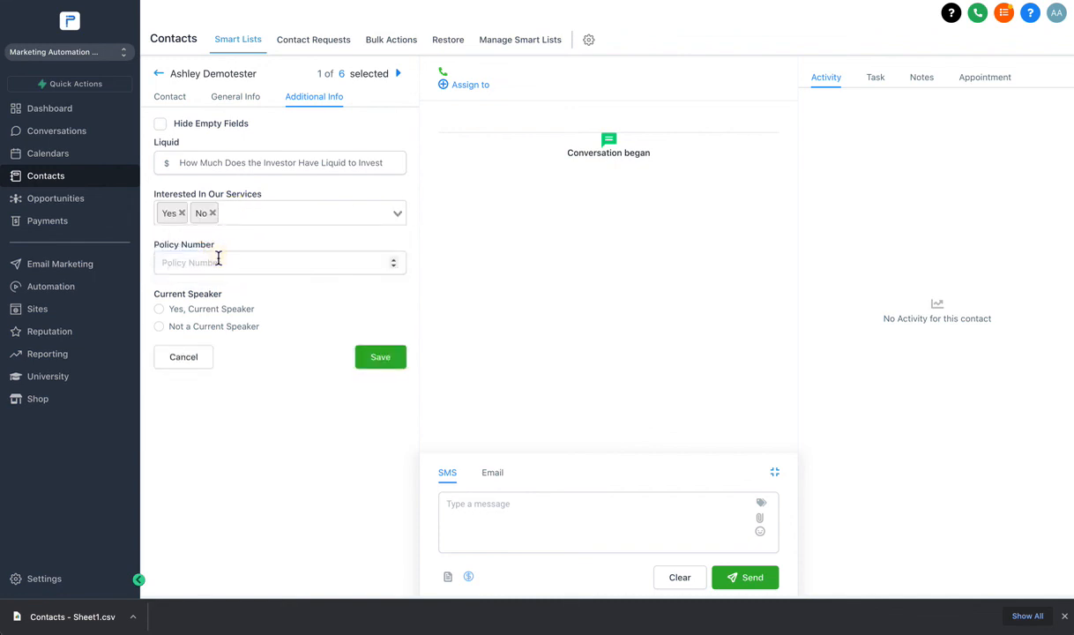
Remove the No and Yes choices and return to the contact list.
{"action": "left_click", "coordinate": [212, 214]}
{"action": "left_click", "coordinate": [182, 213]}
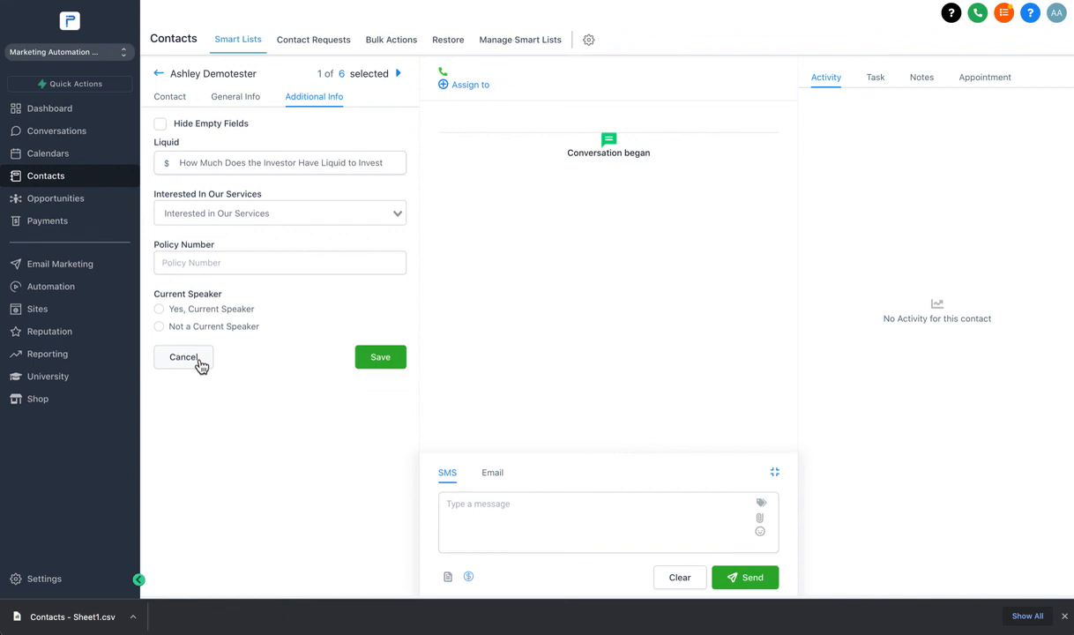
{"action": "left_click", "coordinate": [158, 75]}
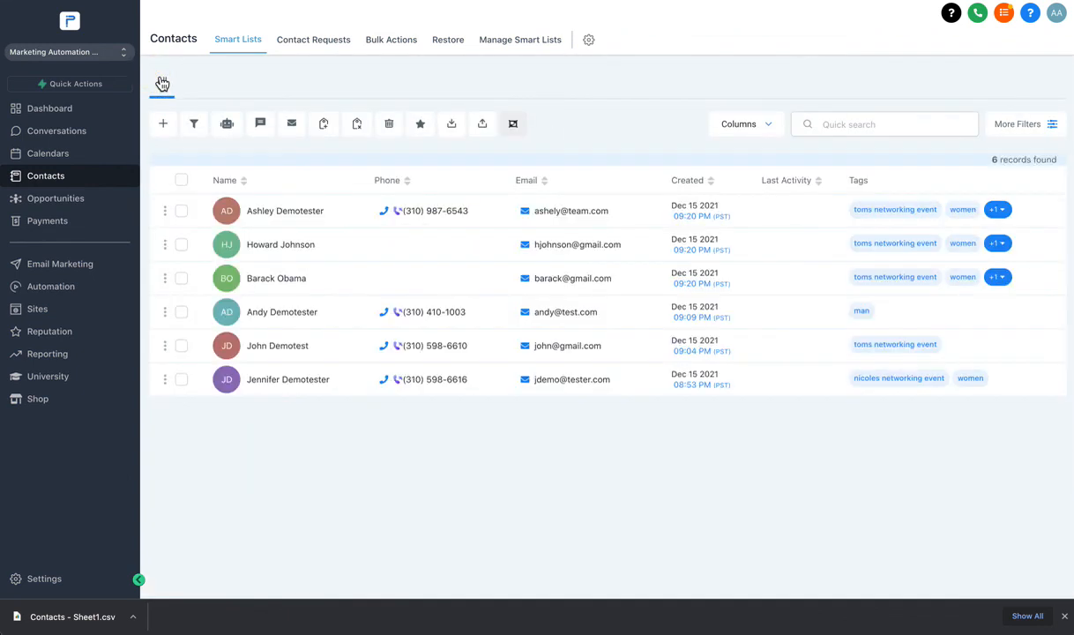